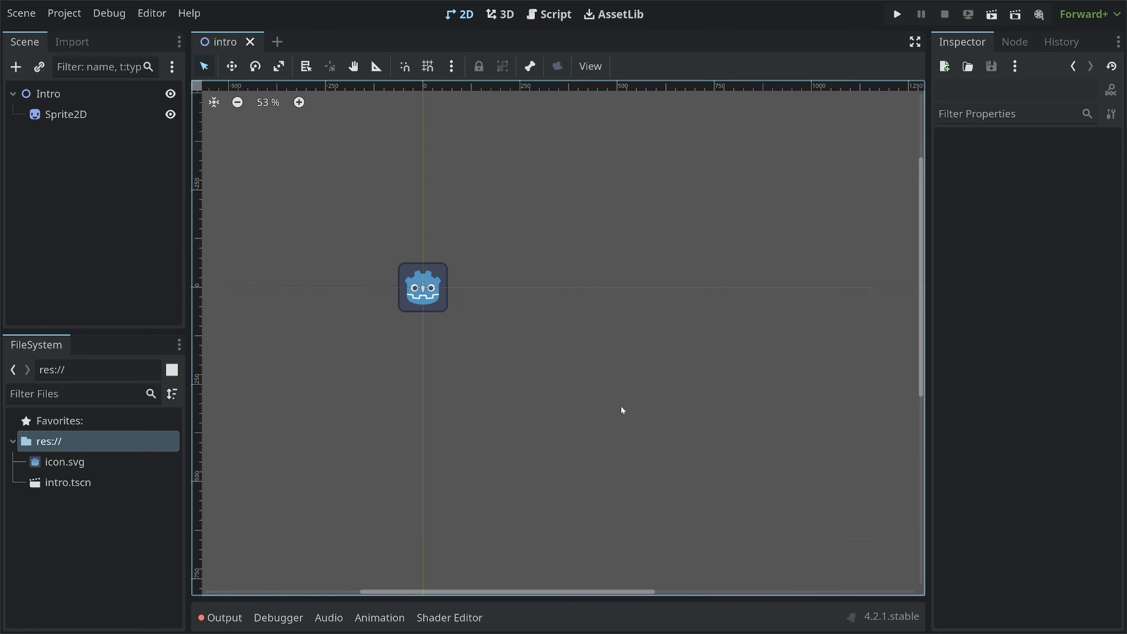
Assign a new ShaderMaterial to the Sprite2D node's Material property
{"action": "left_click", "coordinate": [41, 95]}
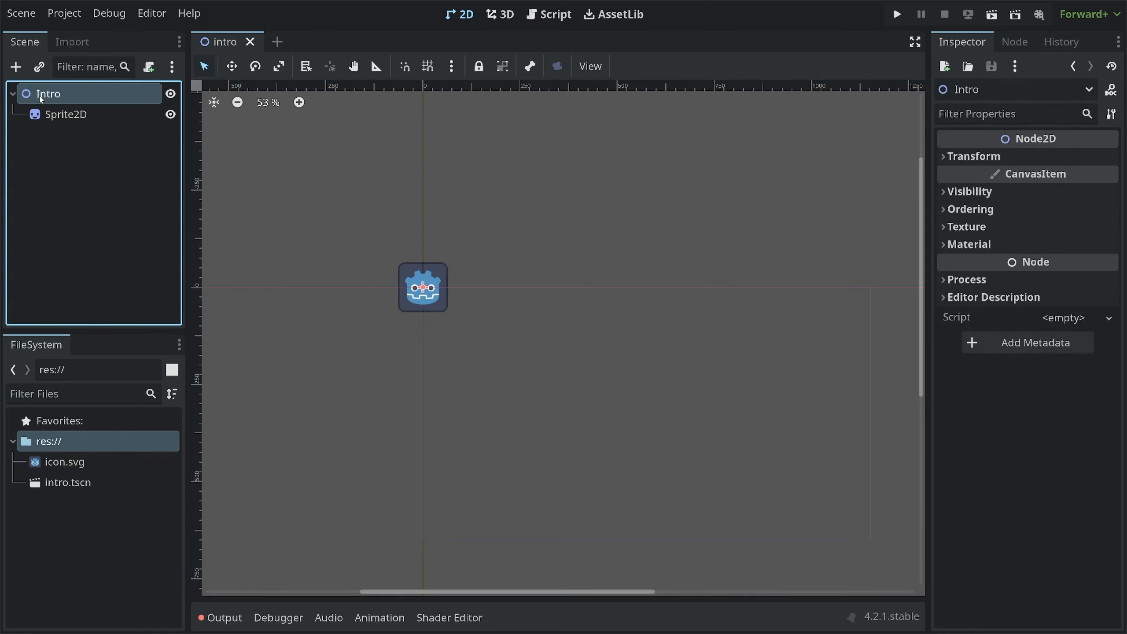
{"action": "left_click", "coordinate": [67, 114]}
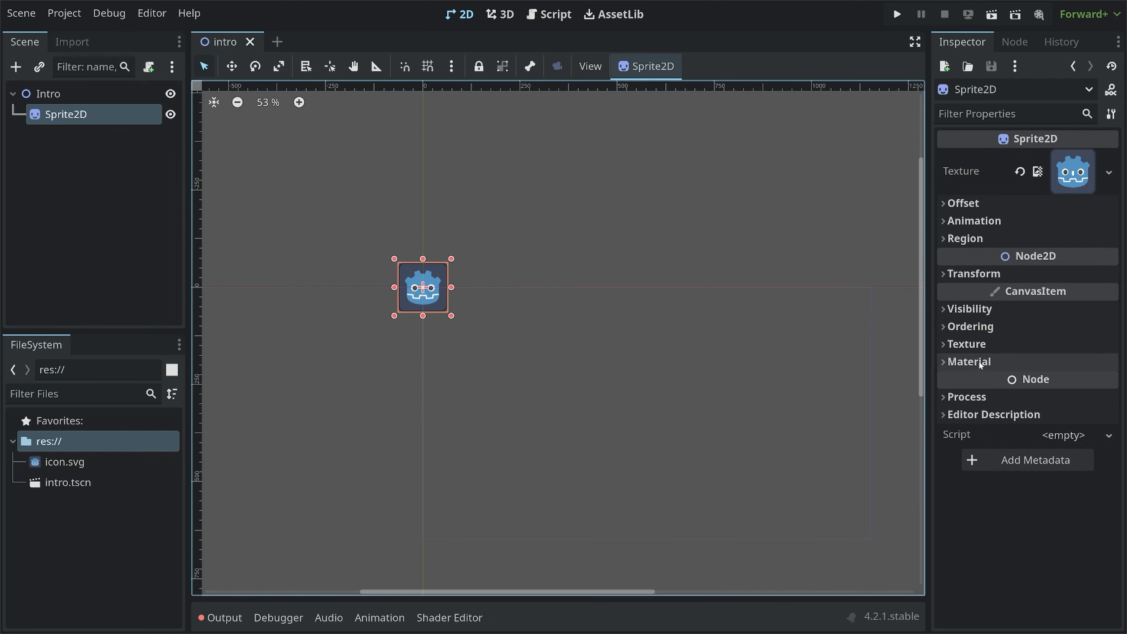
{"action": "left_click", "coordinate": [994, 362]}
{"action": "left_click", "coordinate": [1070, 382]}
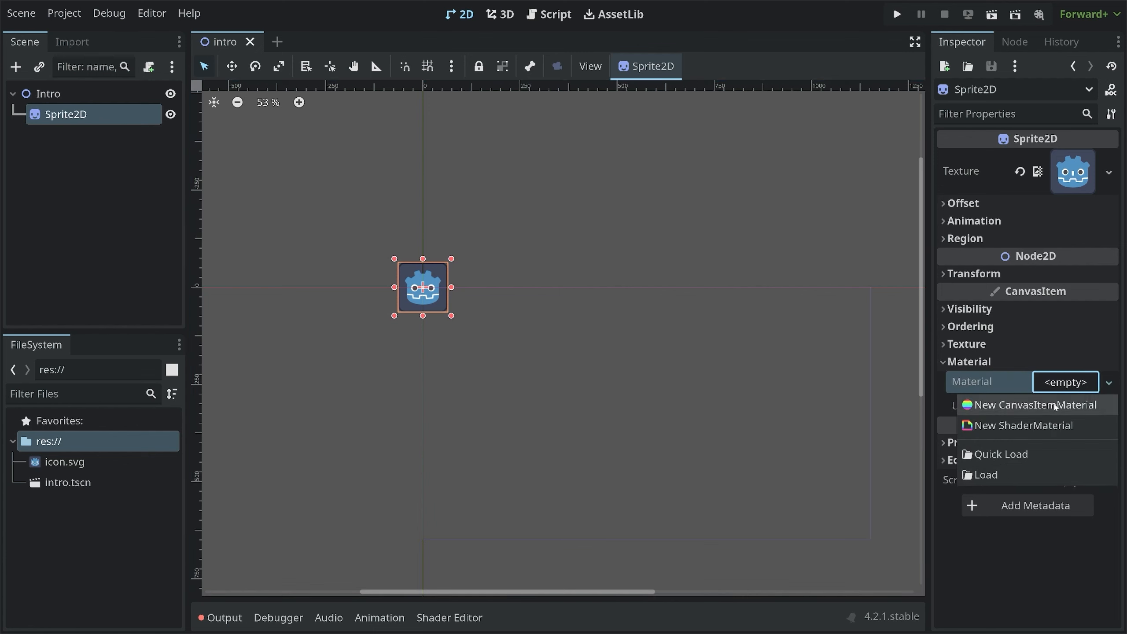
{"action": "left_click", "coordinate": [1047, 429]}
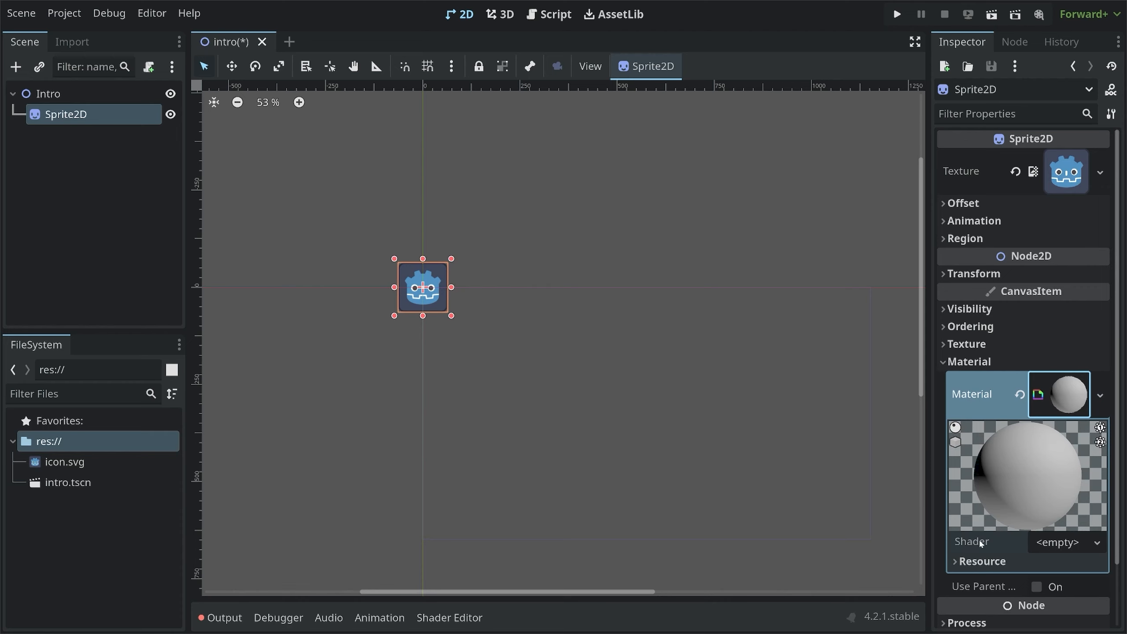
Create a new VisualShader for the material in Canvas Item mode, saved as res://intro_visual.tres
{"action": "left_click", "coordinate": [1079, 543]}
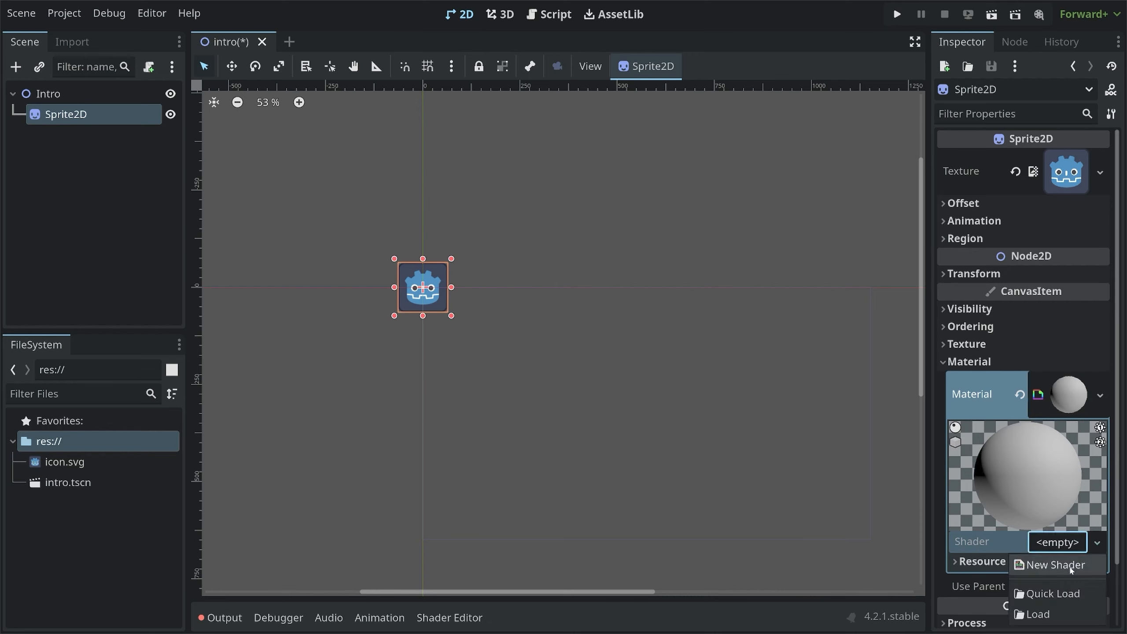
{"action": "left_click", "coordinate": [1057, 565]}
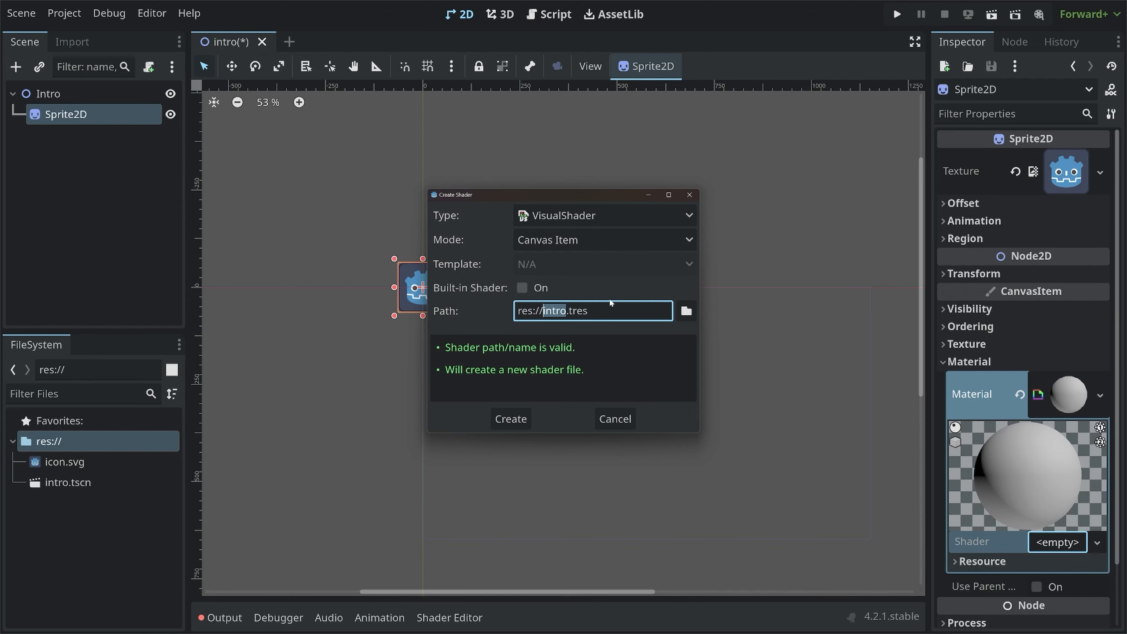
{"action": "left_click_drag", "start_coordinate": [539, 311], "coordinate": [588, 311]}
{"action": "left_click", "coordinate": [583, 311]}
{"action": "left_click", "coordinate": [556, 217]}
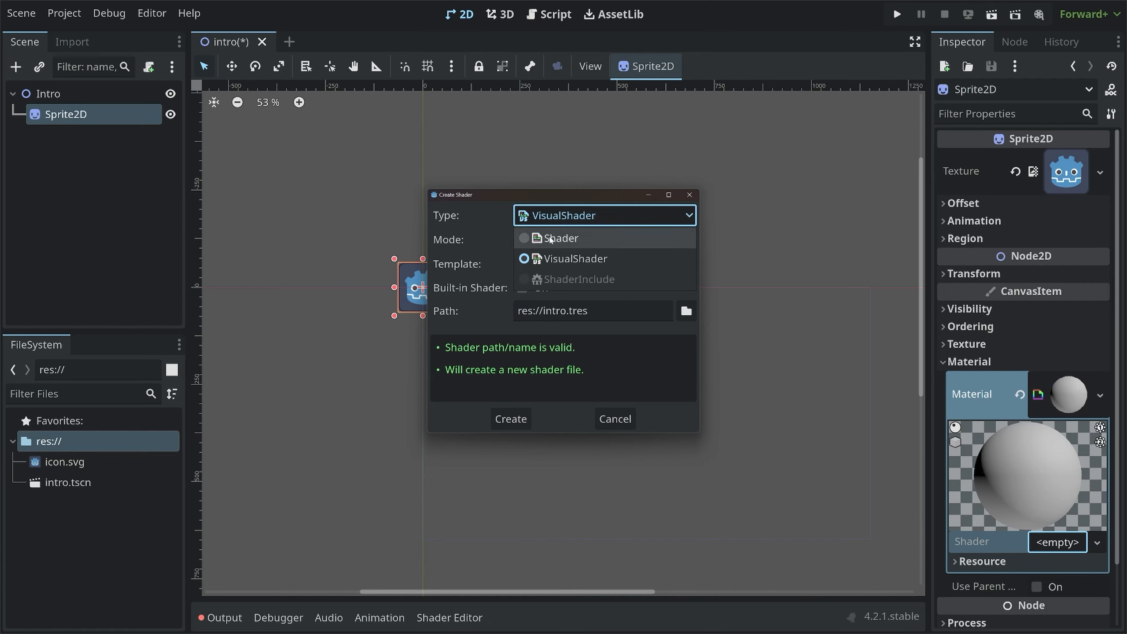
{"action": "left_click", "coordinate": [576, 262]}
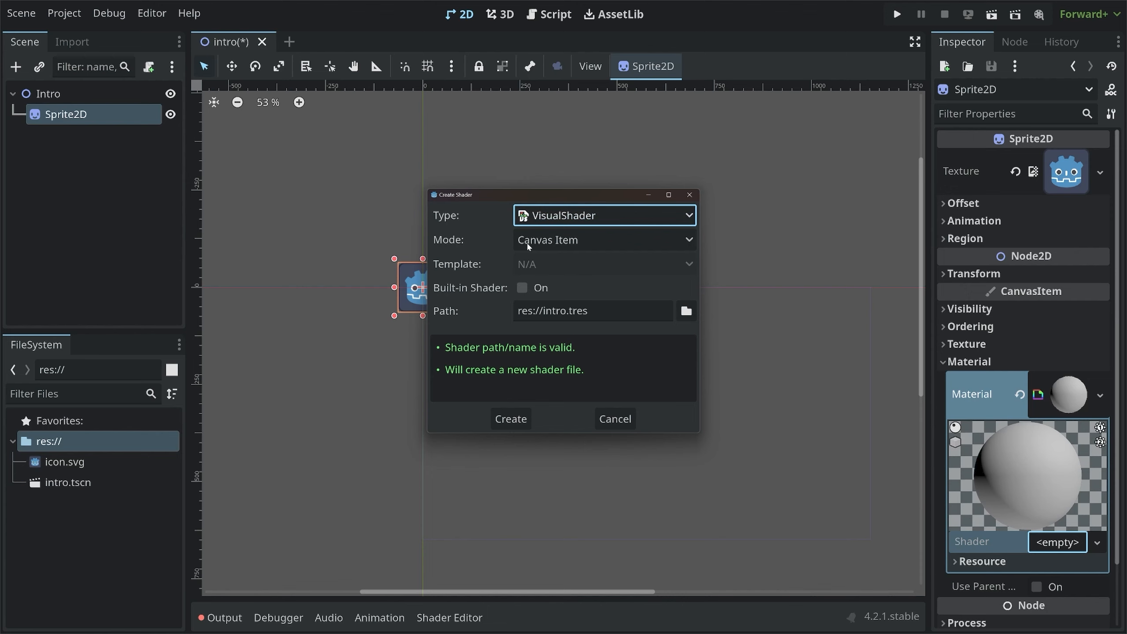
{"action": "left_click", "coordinate": [552, 241]}
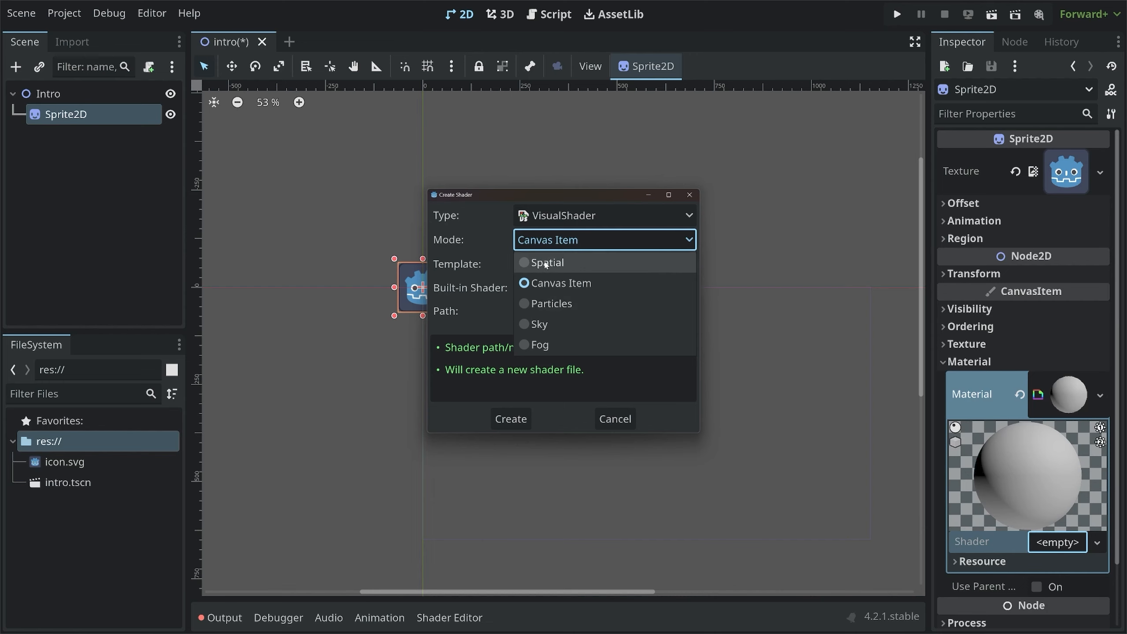
{"action": "left_click", "coordinate": [557, 284]}
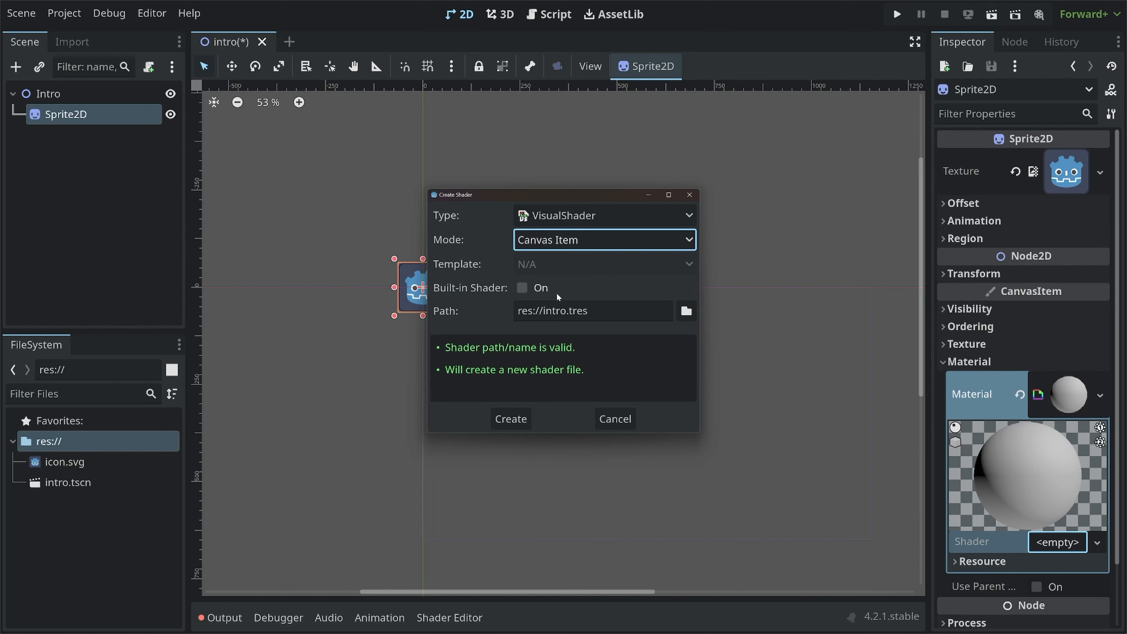
{"action": "left_click", "coordinate": [567, 311]}
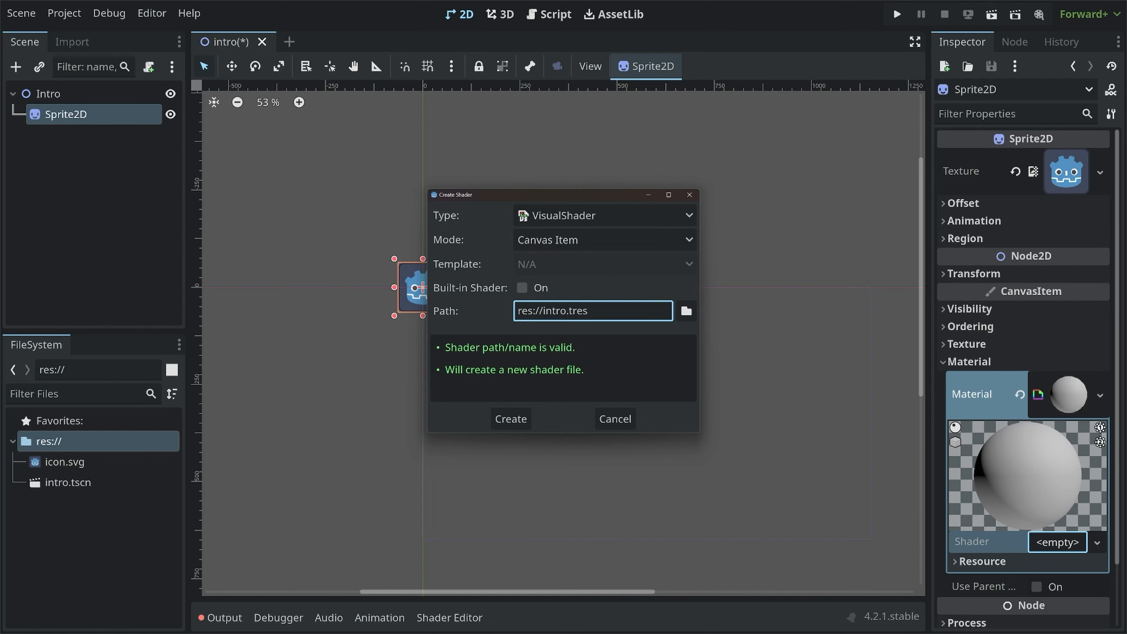
{"action": "type", "text": "_visual"}
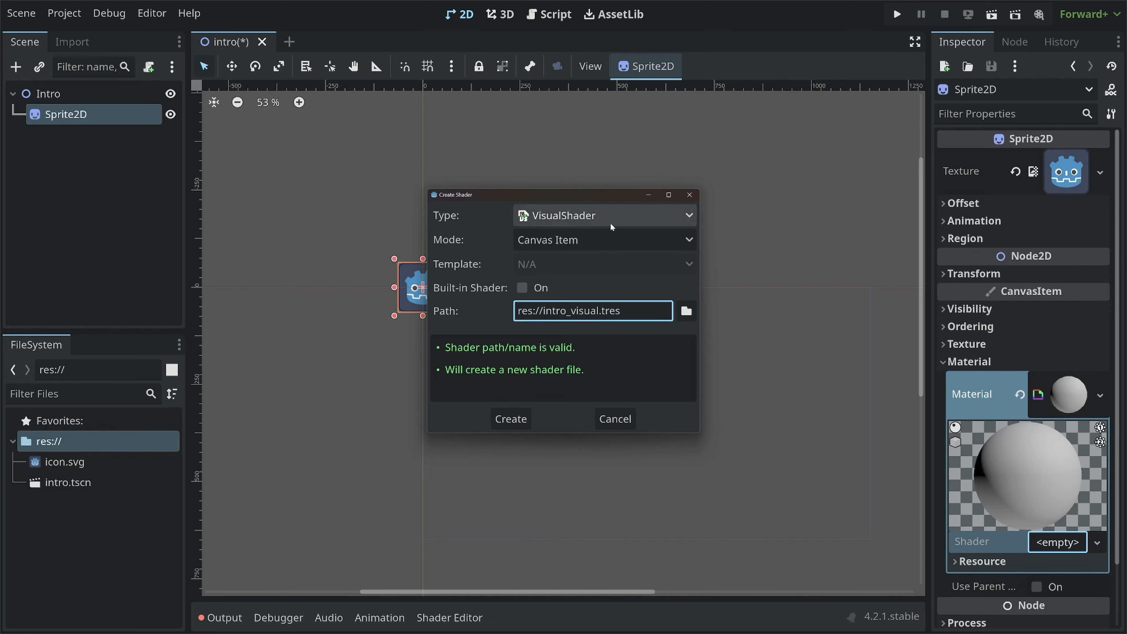
{"action": "left_click", "coordinate": [522, 420]}
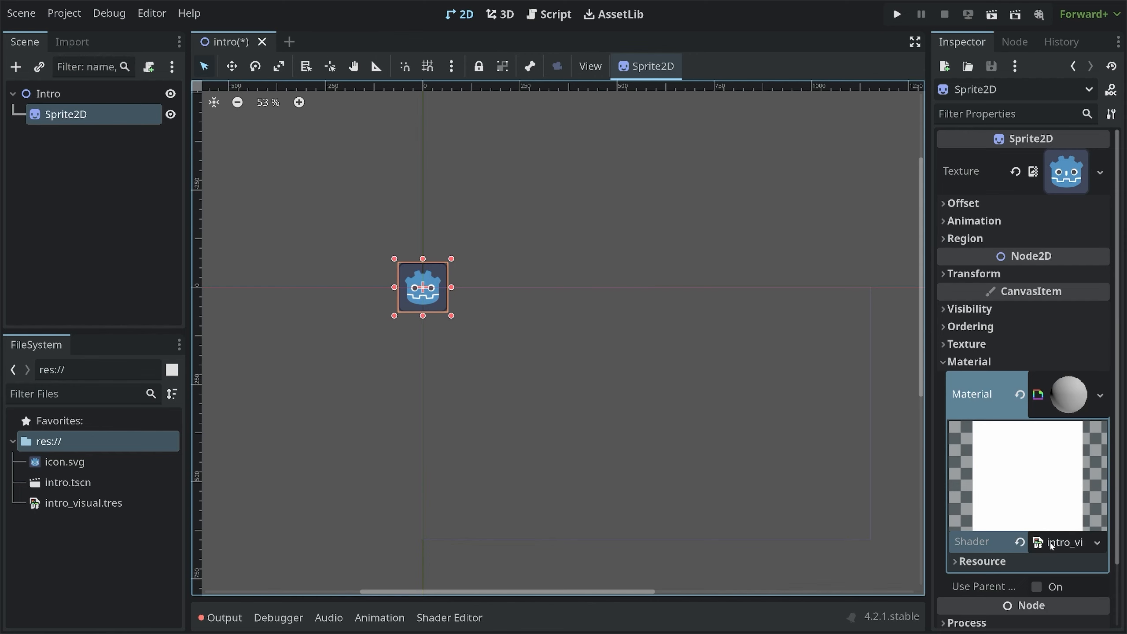
Open the intro_visual shader in the visual shader editor and move the Output node toward the graph's centre
{"action": "left_click", "coordinate": [1067, 544]}
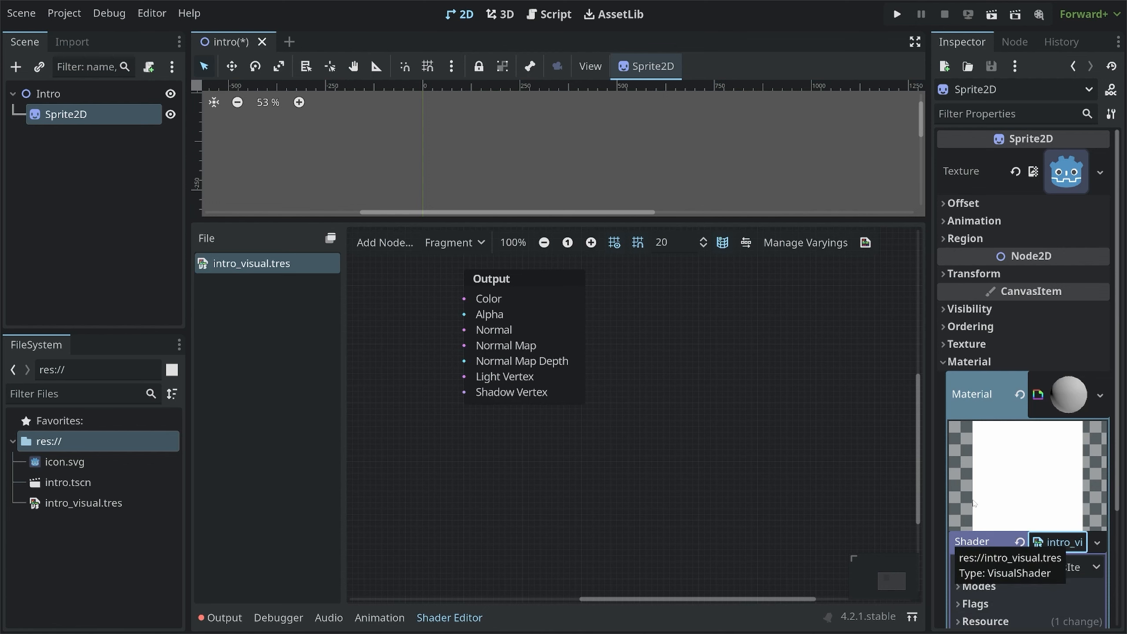
{"action": "middle_click_drag", "start_coordinate": [564, 390], "coordinate": [699, 437]}
{"action": "middle_click_drag", "start_coordinate": [625, 198], "coordinate": [741, 206]}
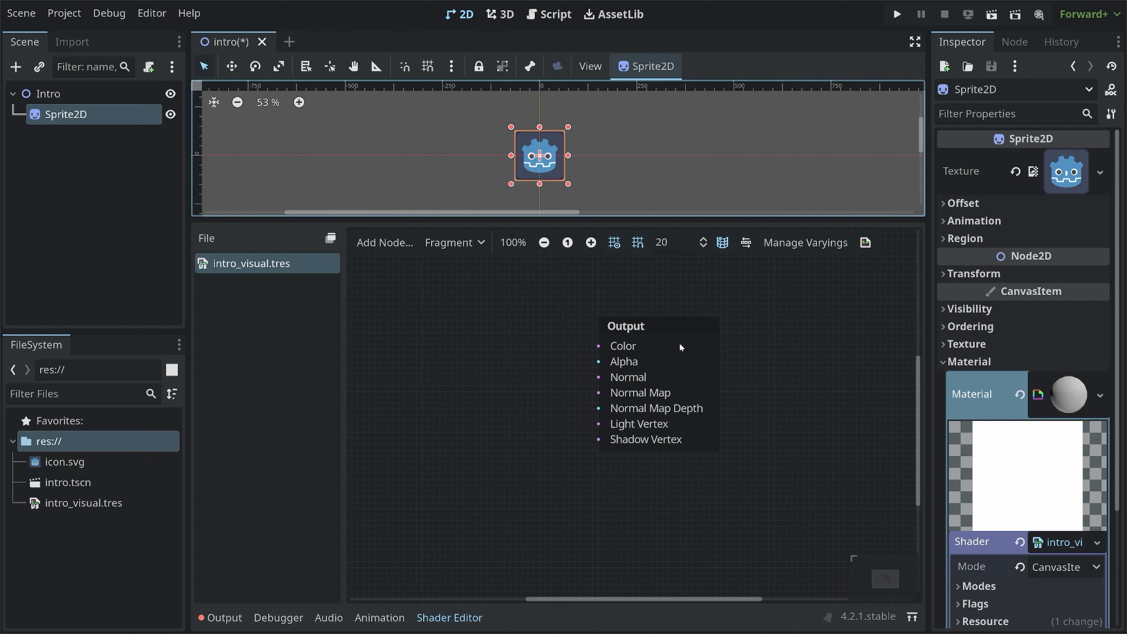
{"action": "left_click", "coordinate": [630, 331]}
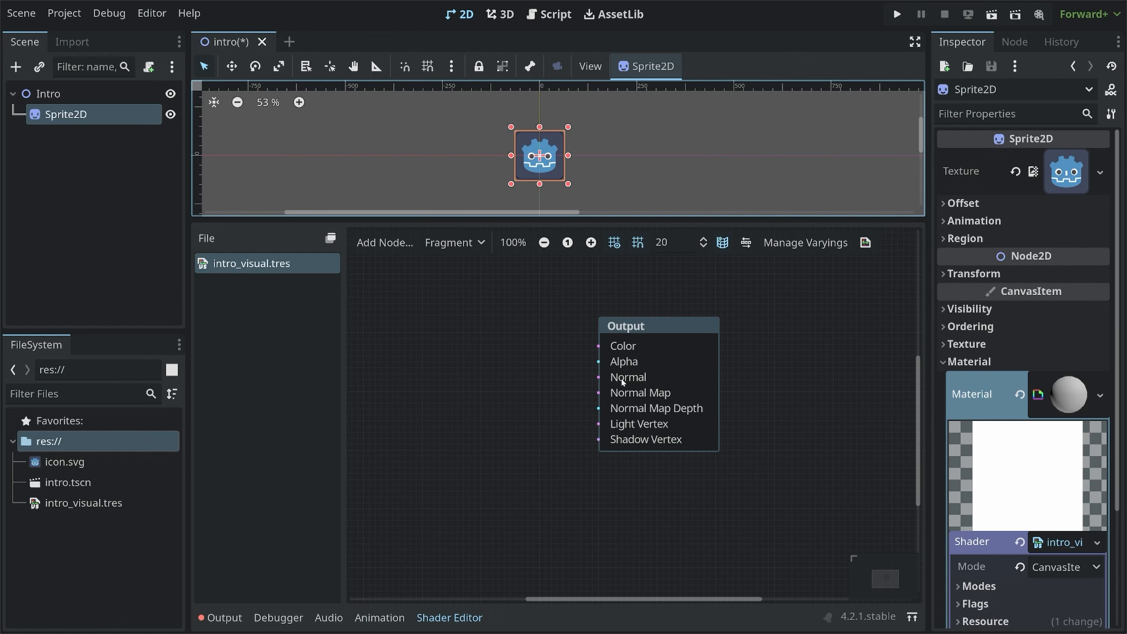
{"action": "left_click_drag", "start_coordinate": [622, 378], "coordinate": [620, 376]}
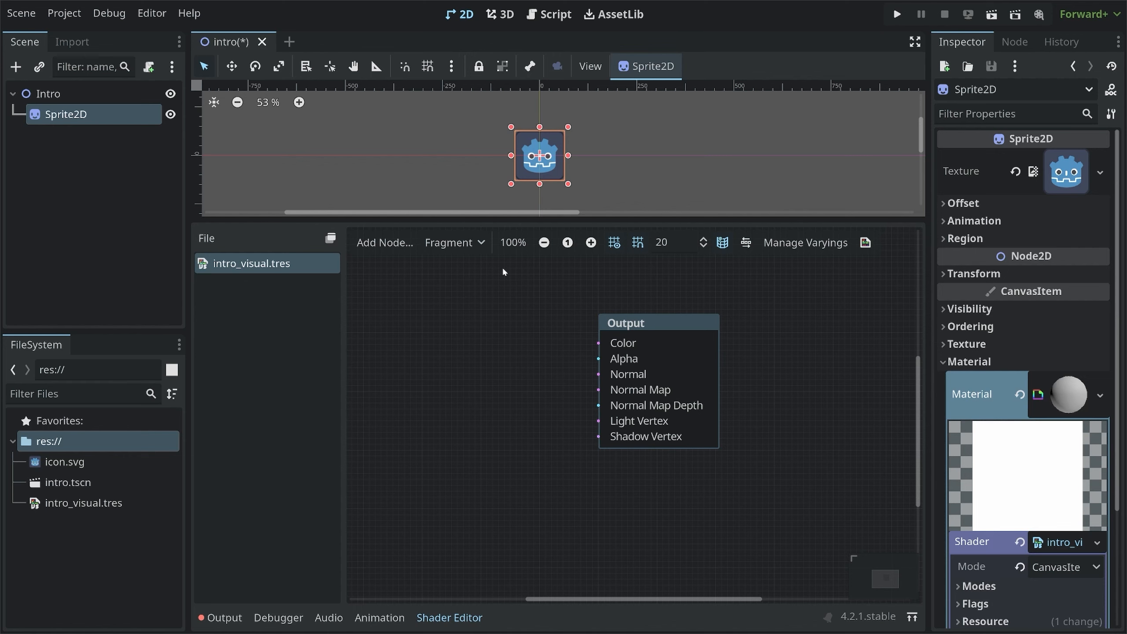
Switch between the Vertex, Fragment and Light shader stages to examine each Output node, ending on Fragment
{"action": "left_click", "coordinate": [459, 244]}
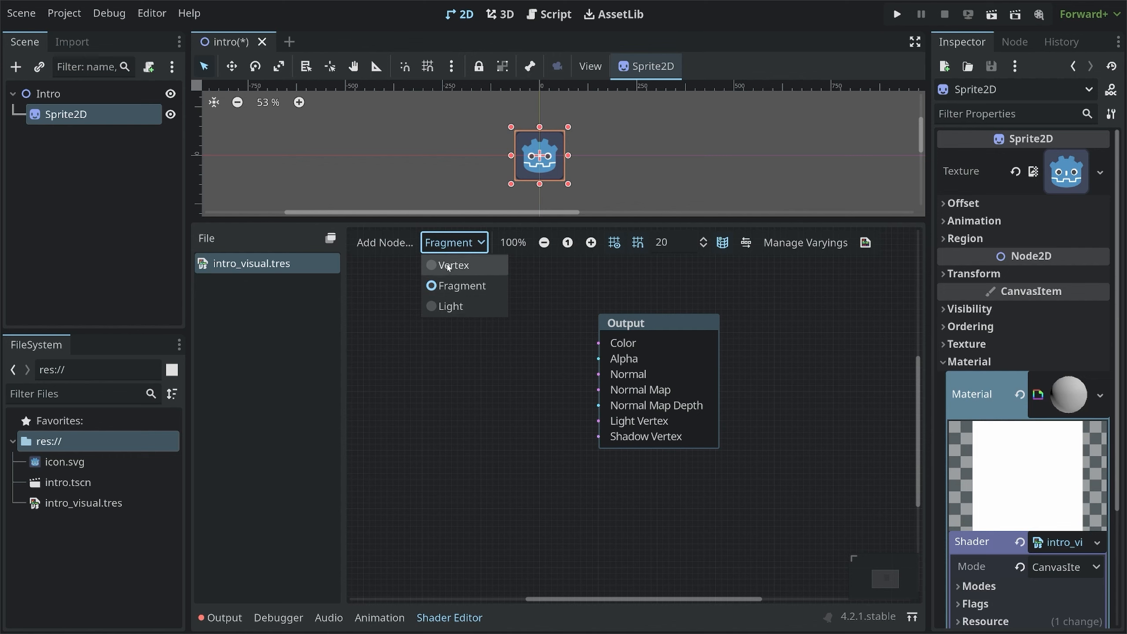
{"action": "left_click", "coordinate": [450, 265]}
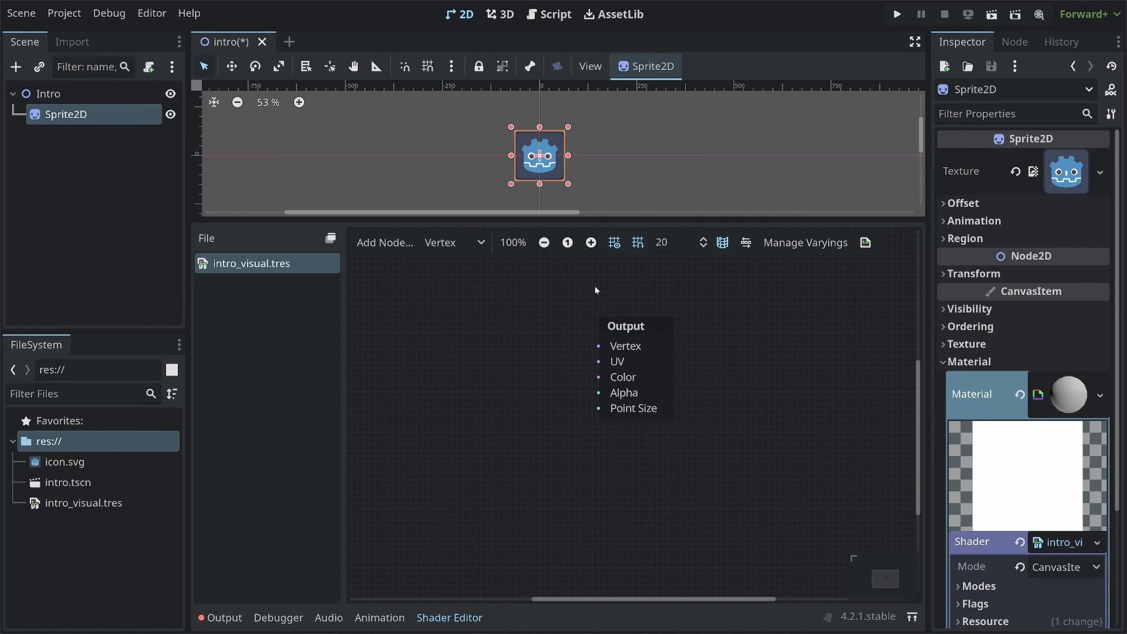
{"action": "left_click", "coordinate": [638, 329]}
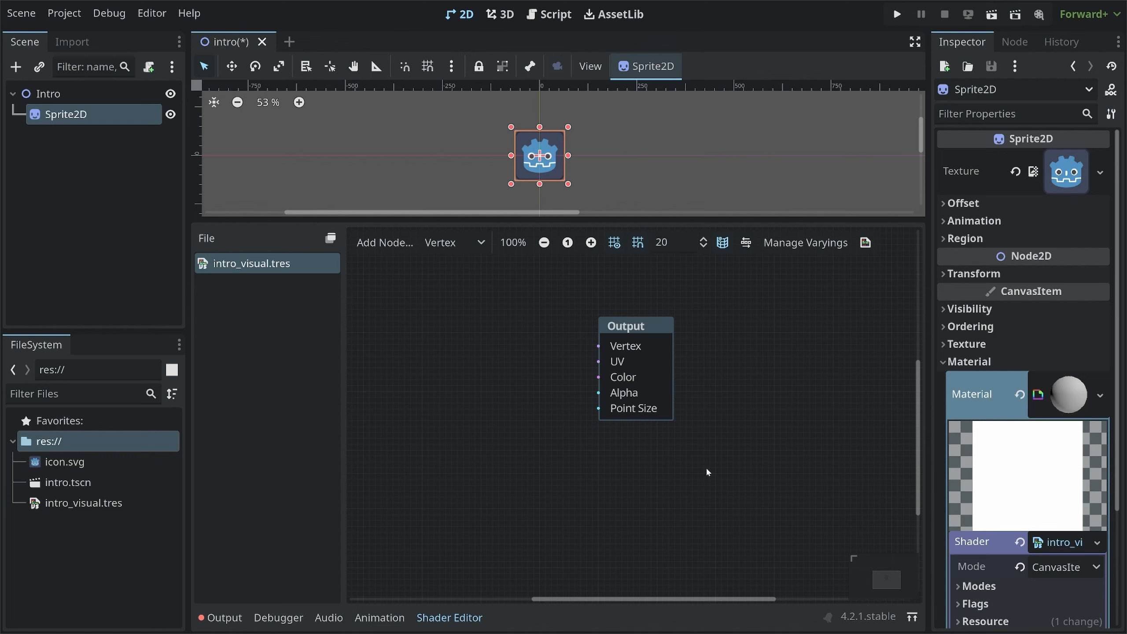
{"action": "left_click", "coordinate": [484, 244]}
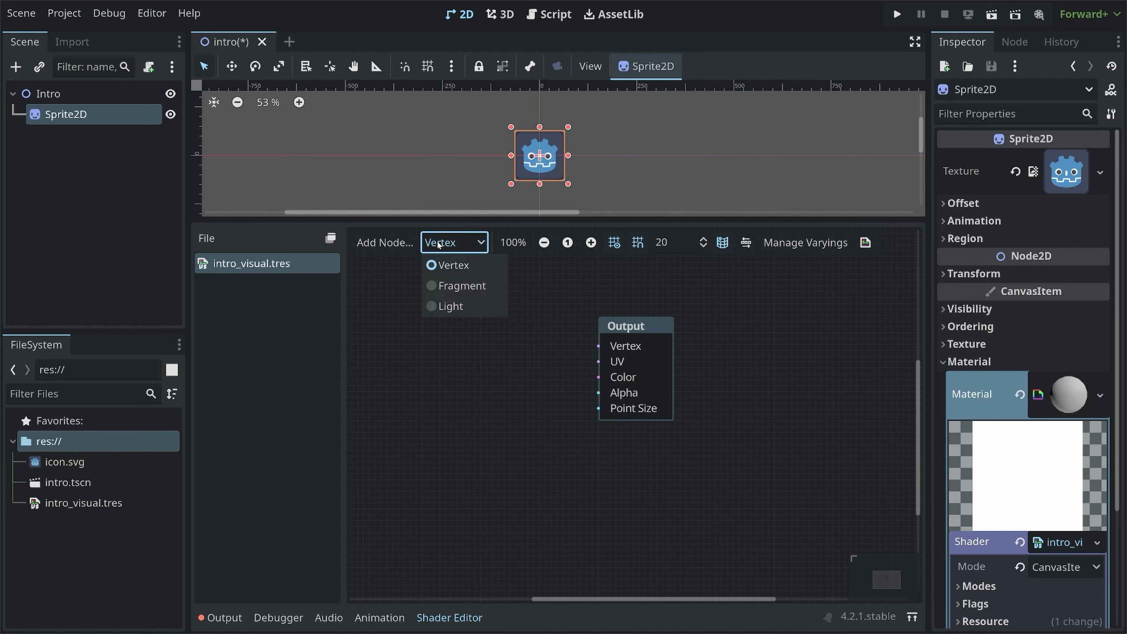
{"action": "left_click", "coordinate": [443, 287]}
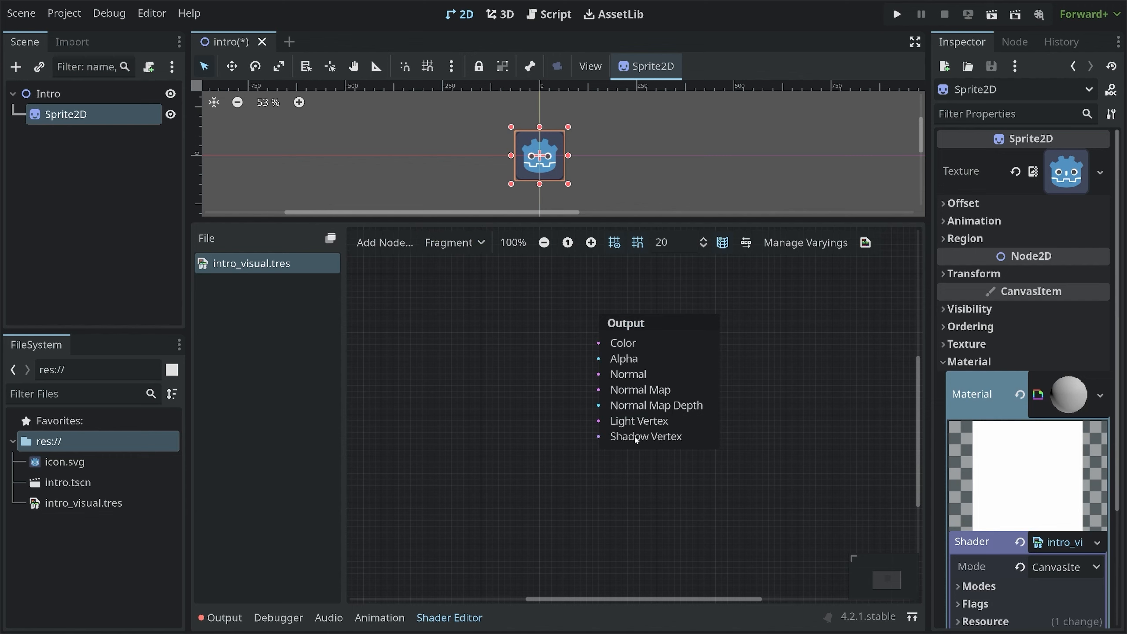
{"action": "left_click", "coordinate": [471, 244]}
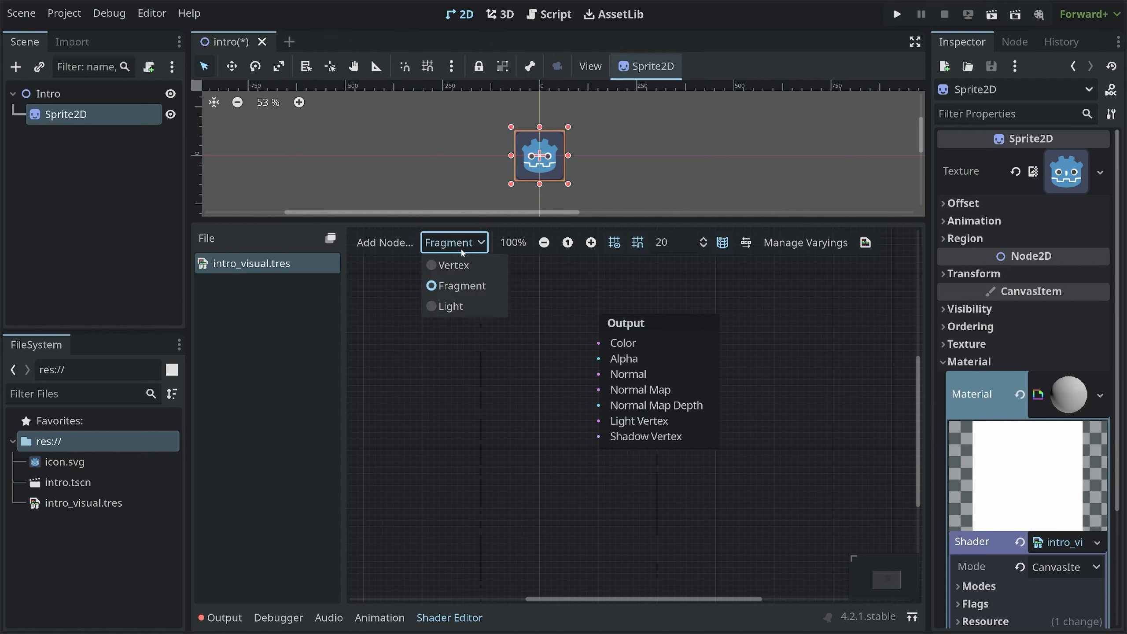
{"action": "left_click", "coordinate": [451, 308]}
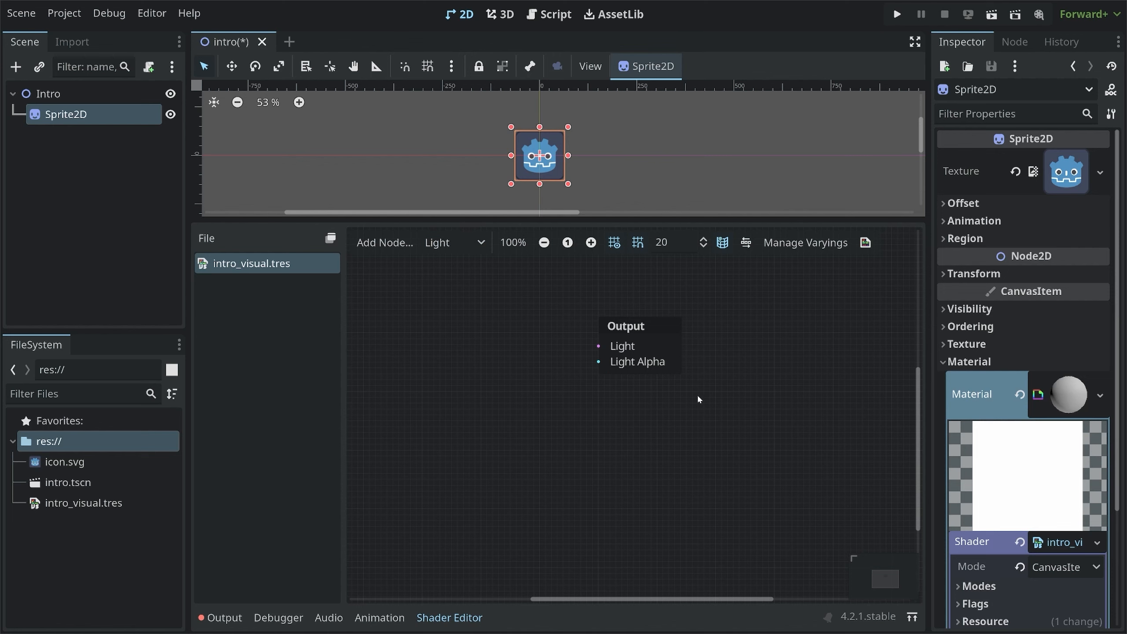
{"action": "left_click", "coordinate": [475, 244]}
{"action": "left_click", "coordinate": [460, 286]}
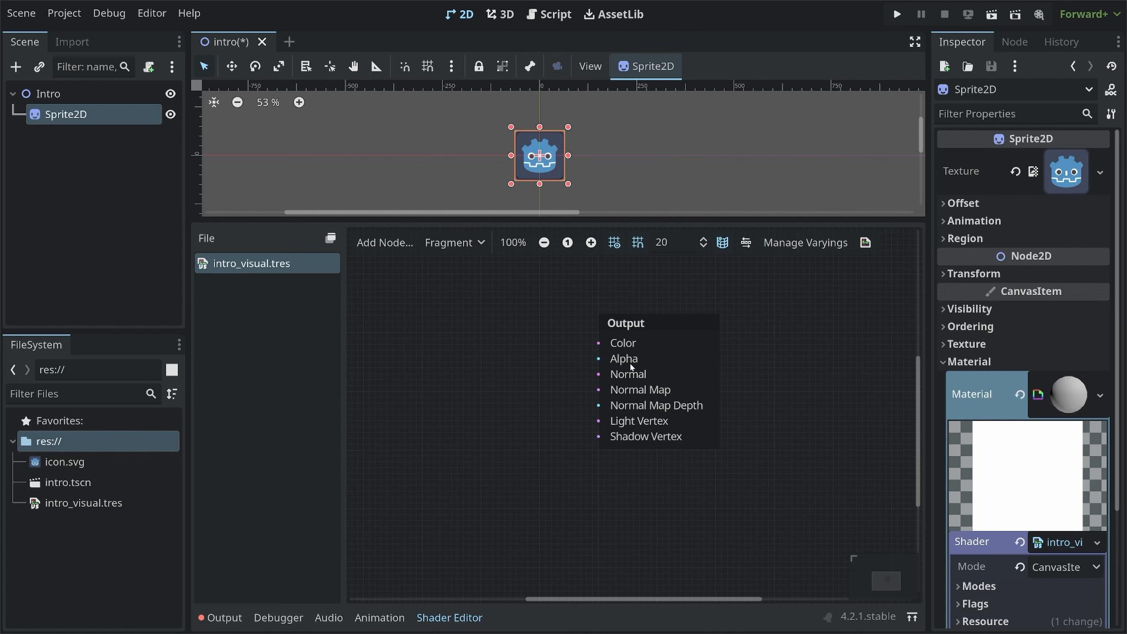
{"action": "scroll", "coordinate": [537, 148], "scroll_direction": "up", "scroll_amount": 9}
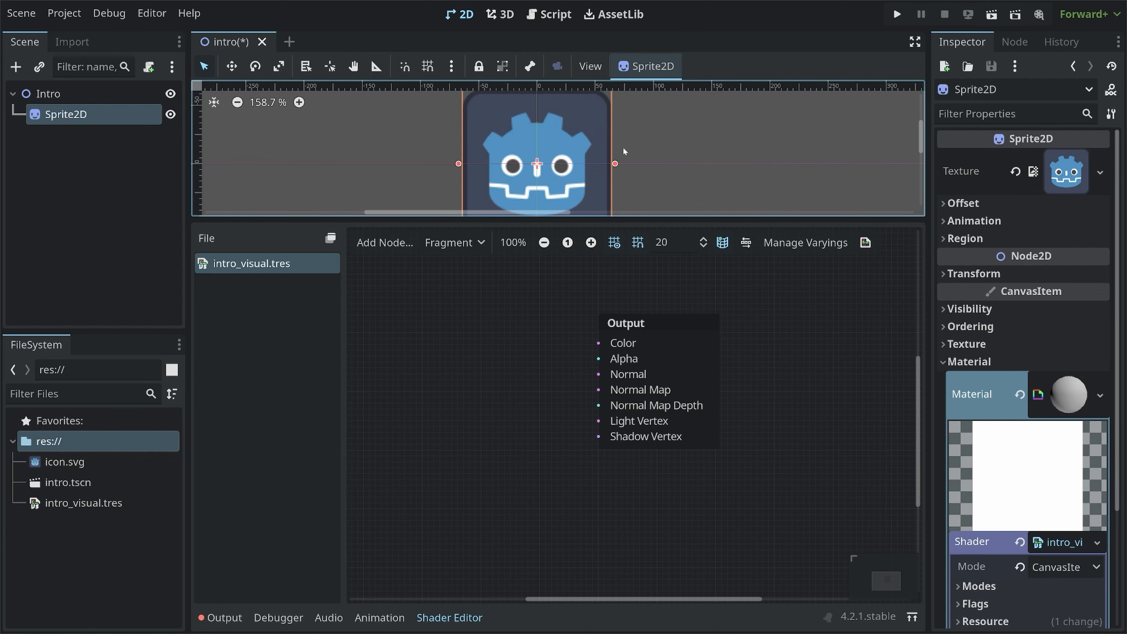
{"action": "scroll", "coordinate": [638, 161], "scroll_direction": "down", "scroll_amount": 2}
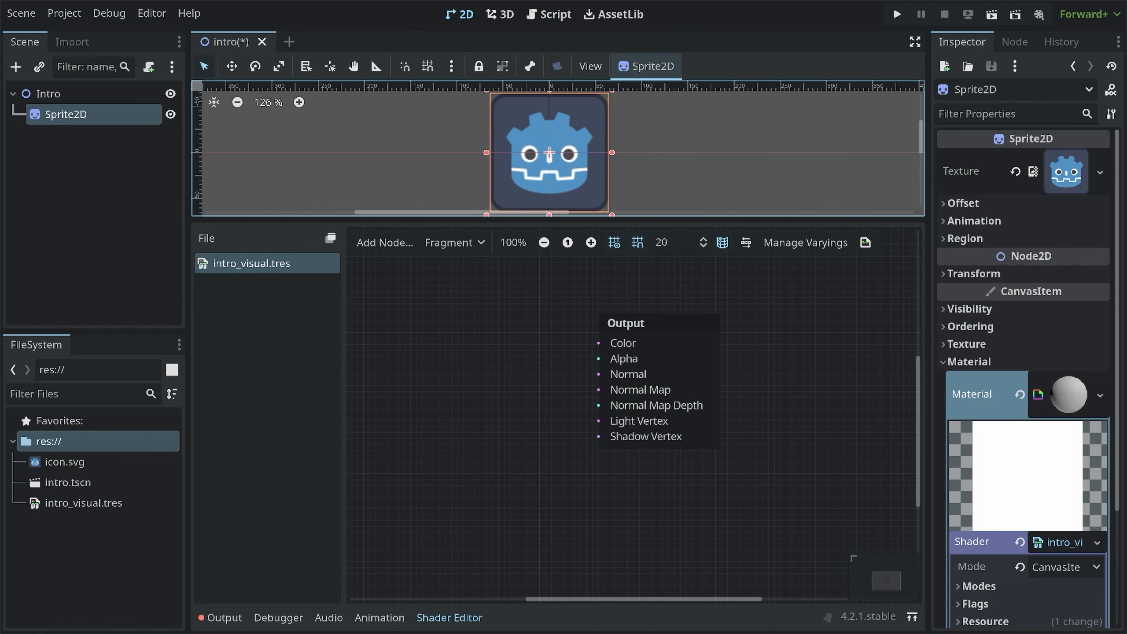
{"action": "mouse_move", "coordinate": [591, 364]}
{"action": "left_mouse_down"}
{"action": "mouse_move", "coordinate": [612, 358]}
{"action": "mouse_move", "coordinate": [595, 346]}
{"action": "mouse_move", "coordinate": [589, 362]}
{"action": "left_mouse_up"}
{"action": "mouse_move", "coordinate": [611, 368]}
{"action": "left_mouse_down"}
{"action": "mouse_move", "coordinate": [642, 369]}
{"action": "mouse_move", "coordinate": [601, 365]}
{"action": "mouse_move", "coordinate": [644, 367]}
{"action": "mouse_move", "coordinate": [611, 352]}
{"action": "mouse_move", "coordinate": [638, 349]}
{"action": "left_mouse_up"}
{"action": "key", "text": "e"}
{"action": "key", "text": "Escape"}
{"action": "mouse_move", "coordinate": [613, 294]}
{"action": "left_mouse_down"}
{"action": "mouse_move", "coordinate": [627, 333]}
{"action": "mouse_move", "coordinate": [638, 316]}
{"action": "left_mouse_up"}
{"action": "key", "text": "Escape"}
{"action": "right_click", "coordinate": [438, 363]}
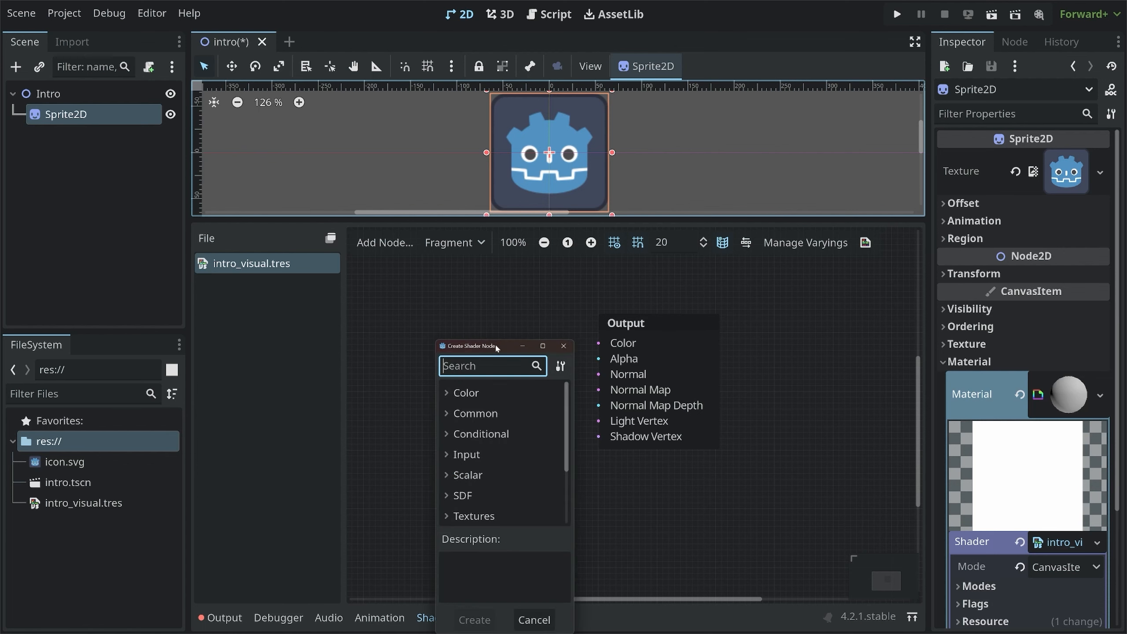
{"action": "left_click", "coordinate": [567, 349]}
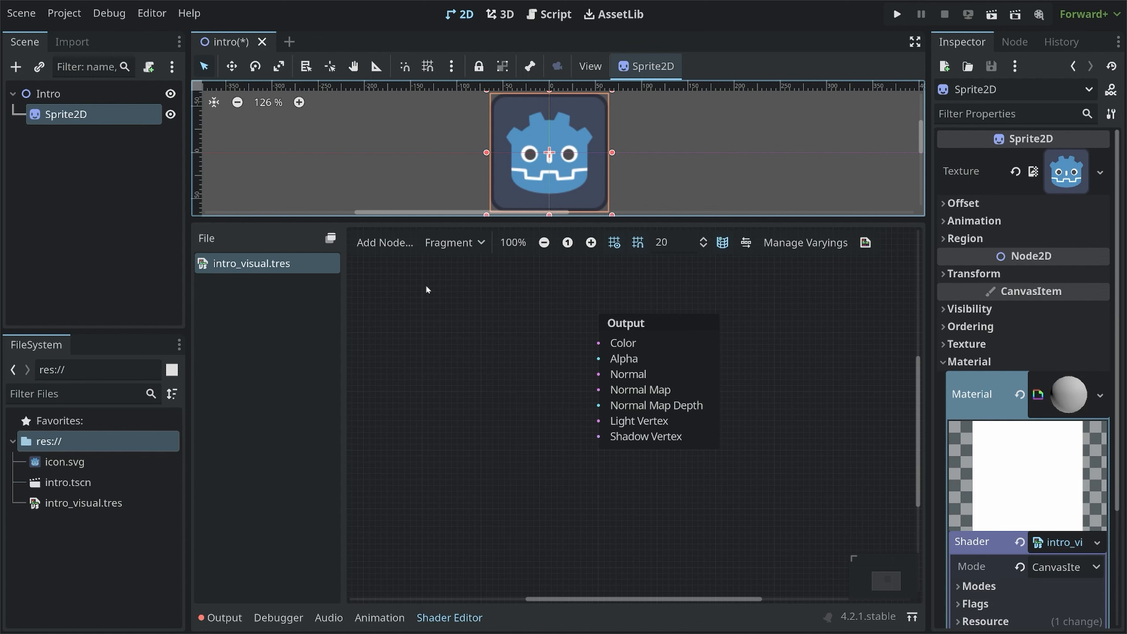
Open the Create Shader Node dialog and browse its Color category entries such as ColorFunc and ColorOp
{"action": "left_click", "coordinate": [382, 244]}
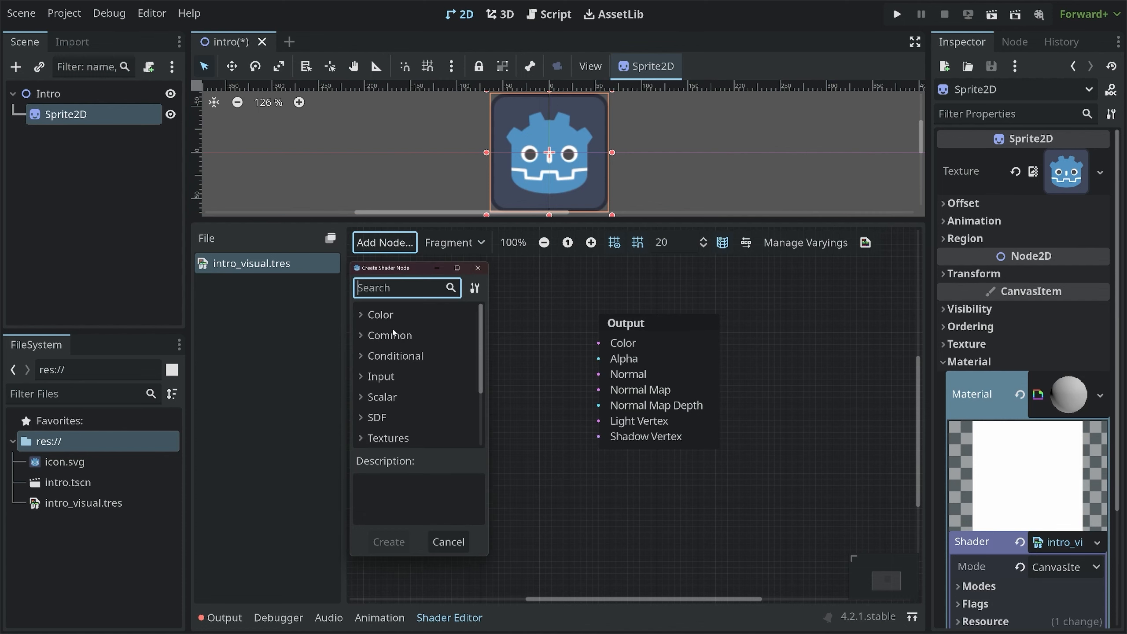
{"action": "left_click", "coordinate": [367, 315]}
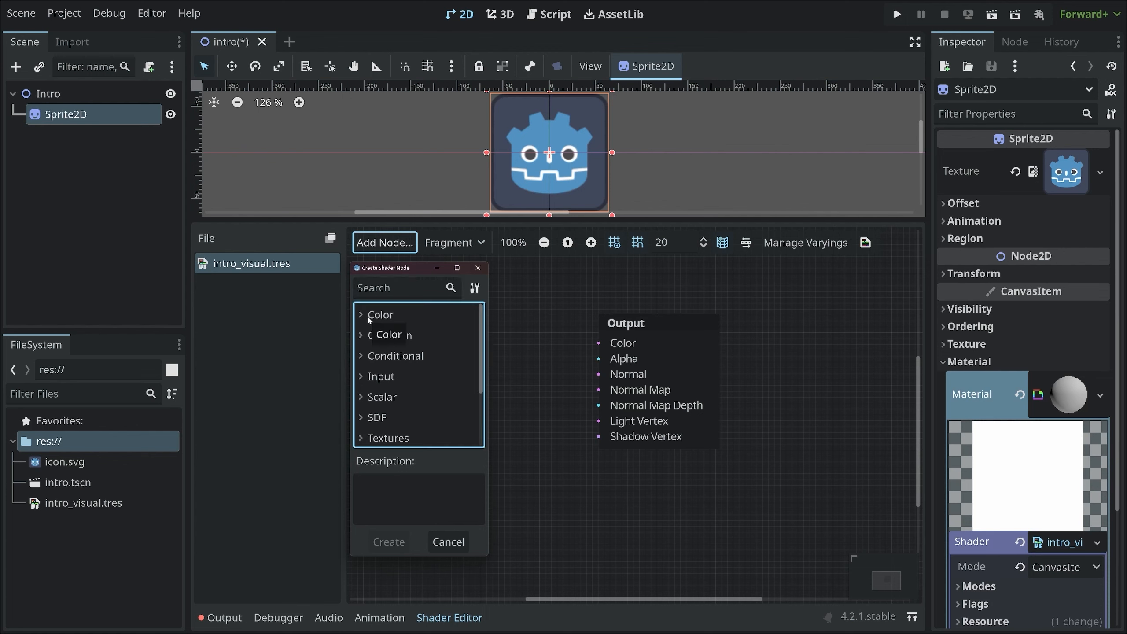
{"action": "left_click_drag", "start_coordinate": [392, 272], "coordinate": [462, 280]}
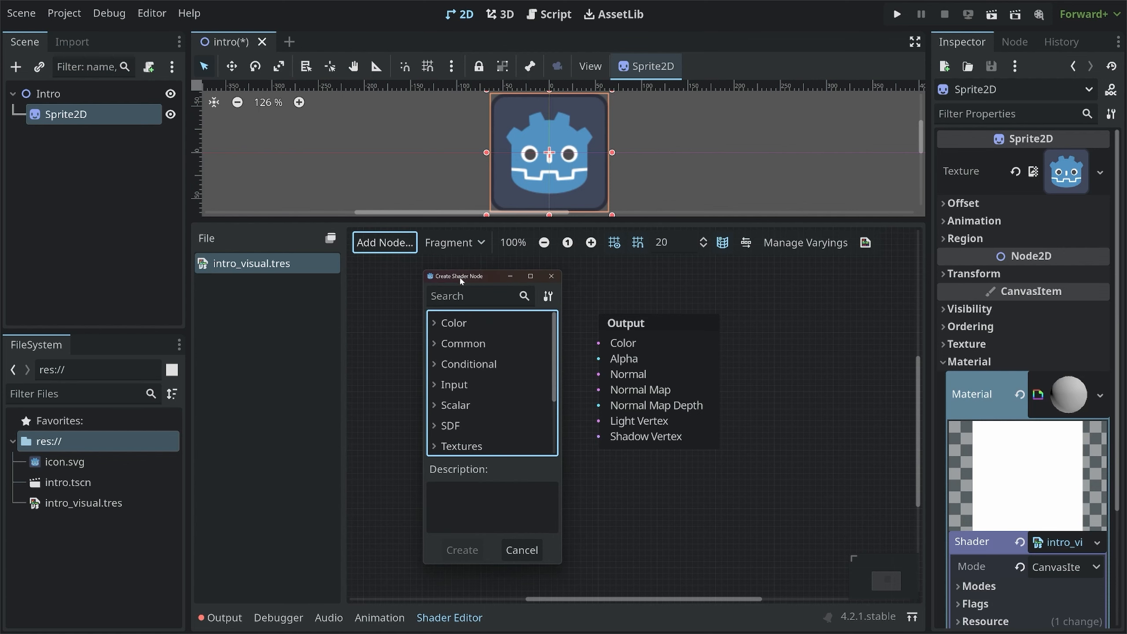
{"action": "left_click", "coordinate": [434, 323]}
{"action": "left_click", "coordinate": [442, 345]}
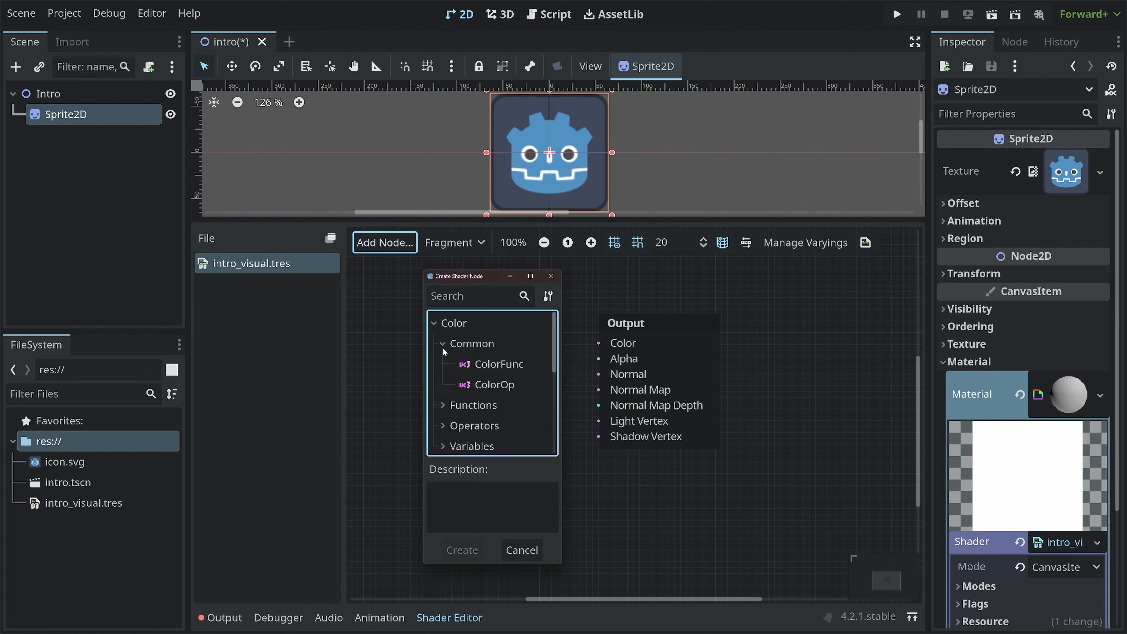
{"action": "left_click", "coordinate": [488, 364]}
{"action": "left_click", "coordinate": [489, 385]}
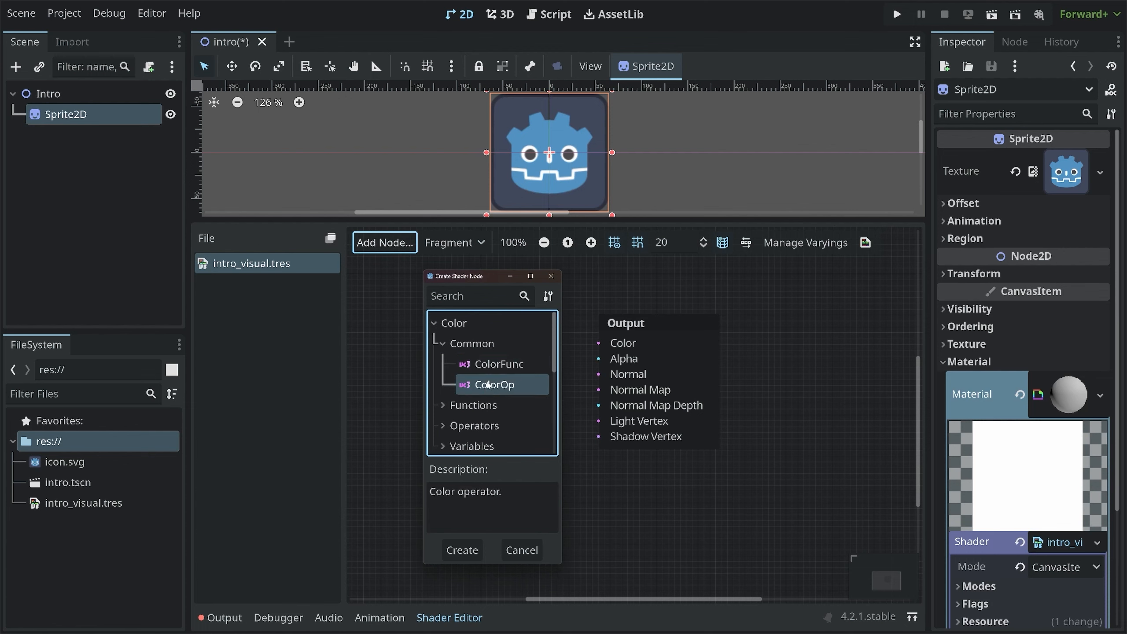
{"action": "left_click", "coordinate": [434, 324]}
{"action": "left_click", "coordinate": [470, 296]}
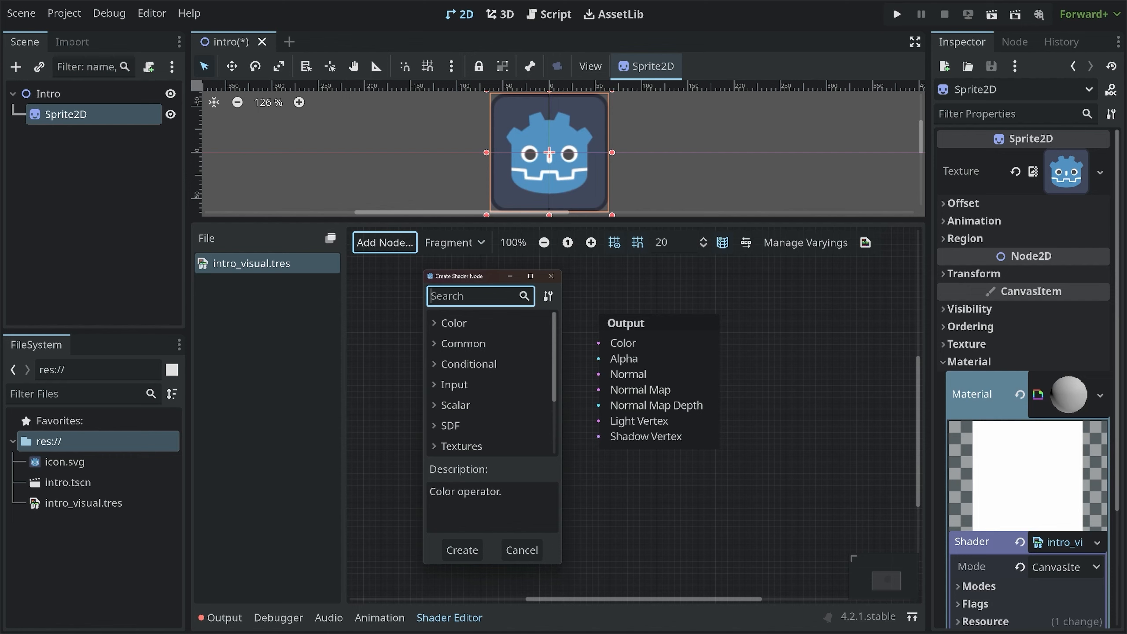
Search for float, add a FloatConstant node to the graph and place it left of the Output node
{"action": "type", "text": "float"}
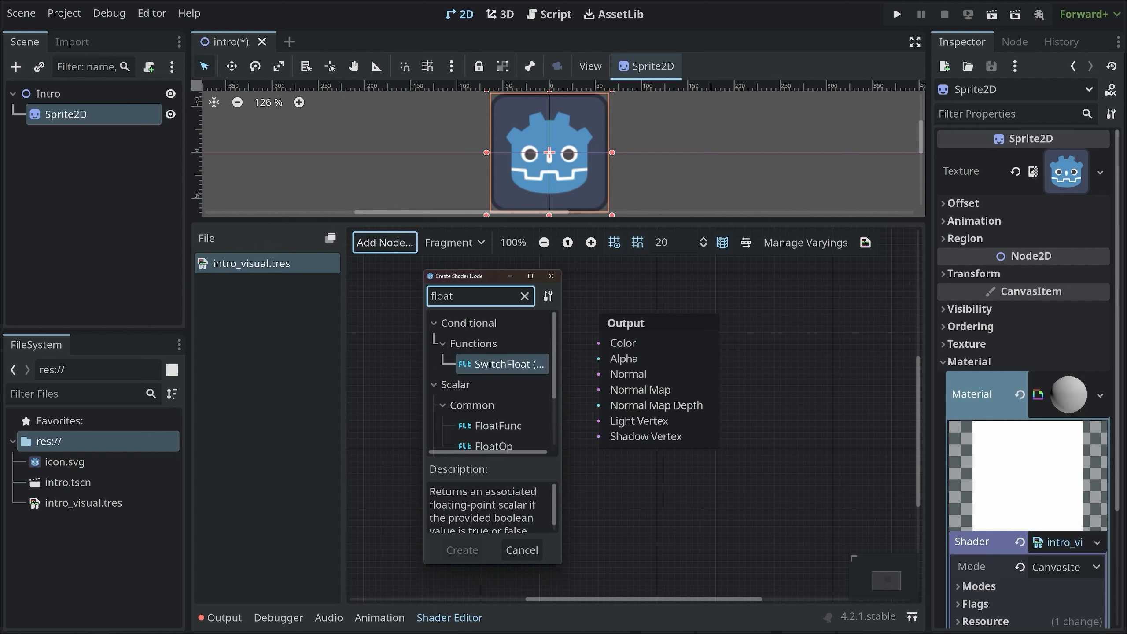
{"action": "scroll", "coordinate": [496, 363], "scroll_direction": "down", "scroll_amount": 3}
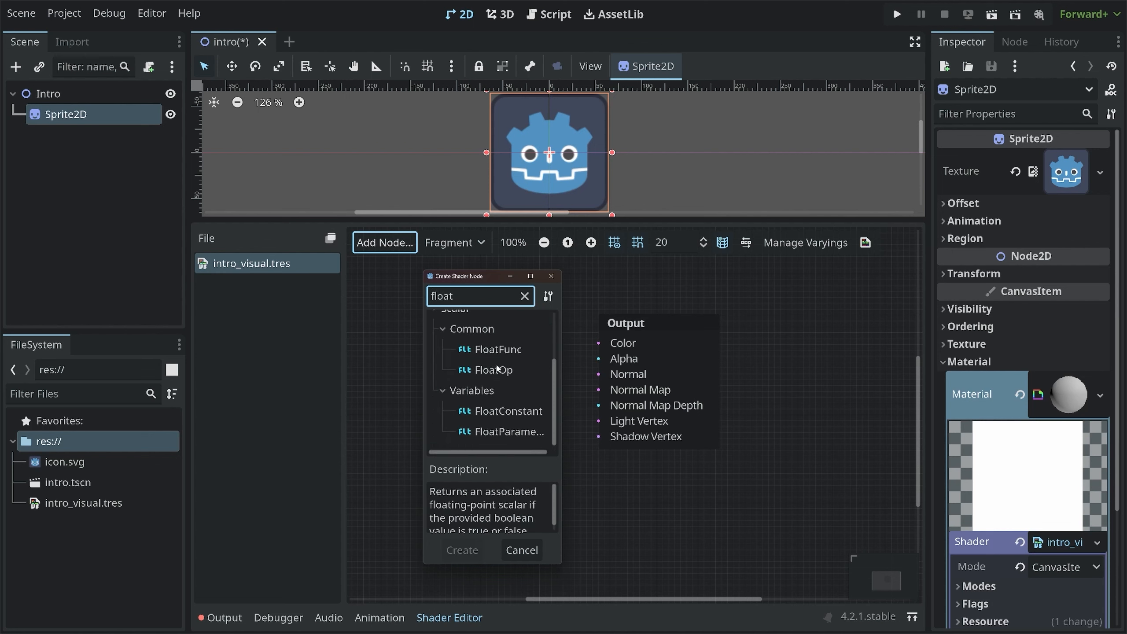
{"action": "left_click", "coordinate": [505, 412]}
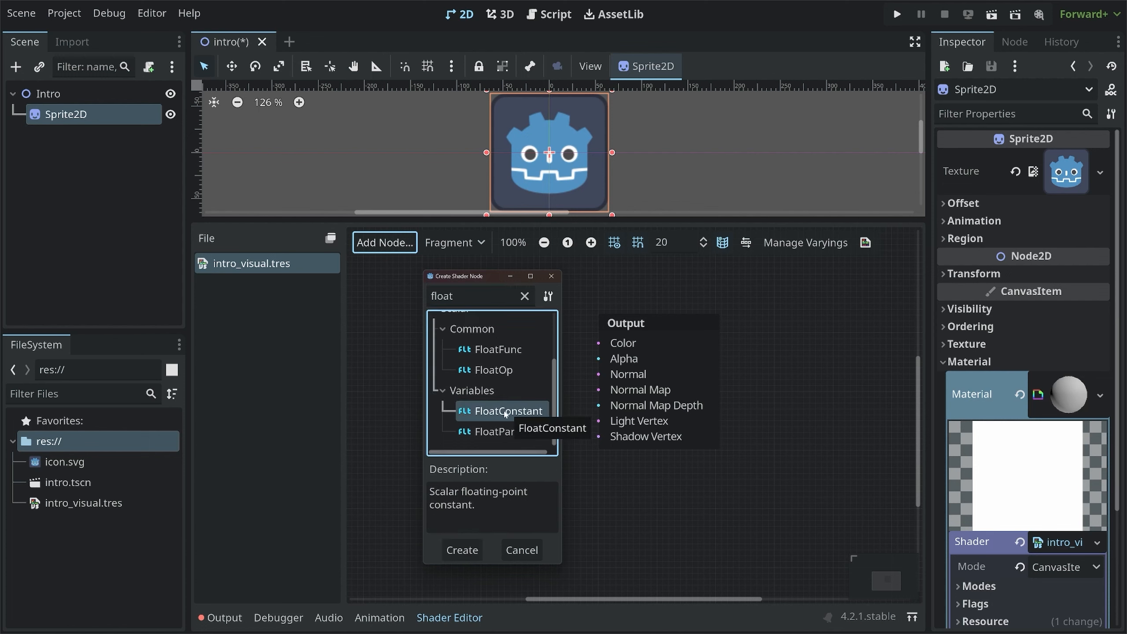
{"action": "left_click", "coordinate": [462, 549]}
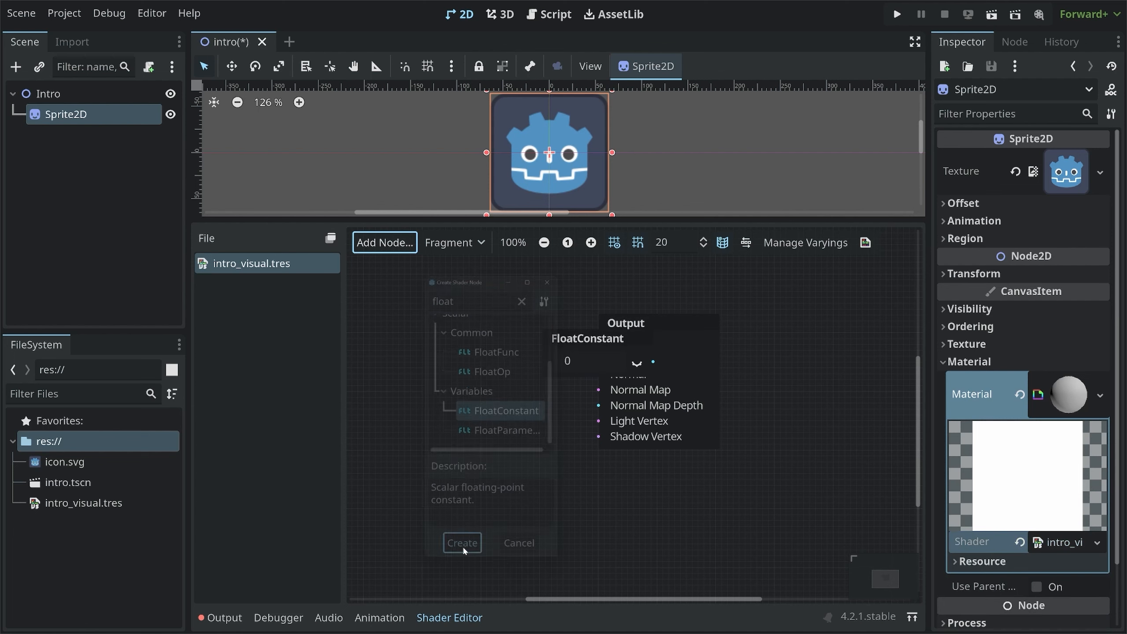
{"action": "left_click_drag", "start_coordinate": [586, 343], "coordinate": [434, 342]}
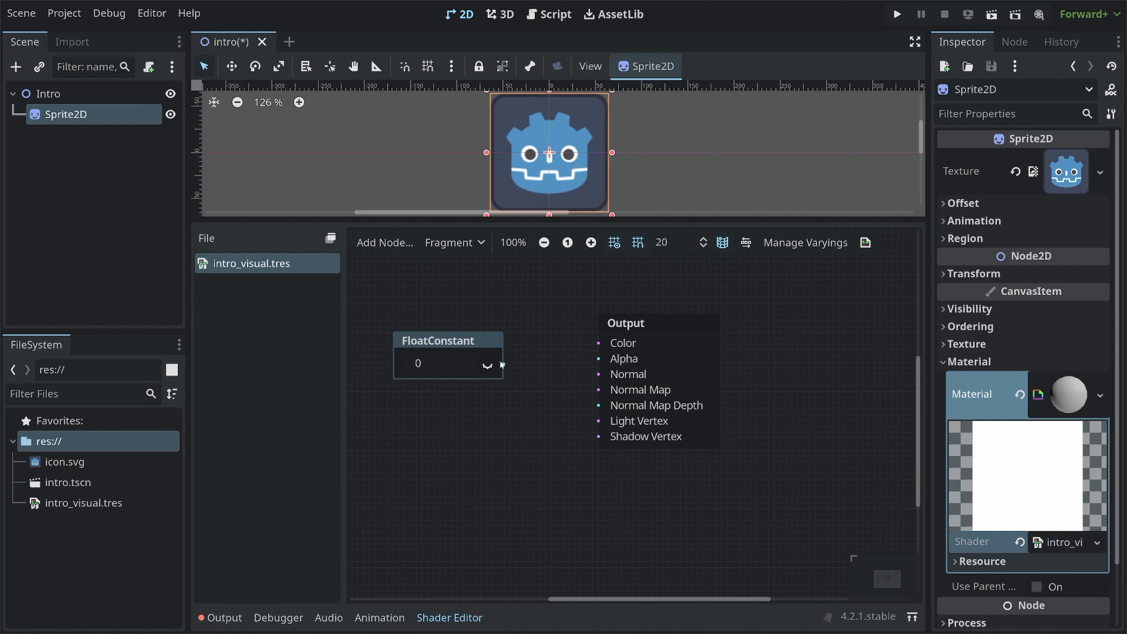
Connect the FloatConstant output to the Output node's Alpha input and set the constant to 0.5
{"action": "left_click_drag", "start_coordinate": [554, 363], "coordinate": [595, 362]}
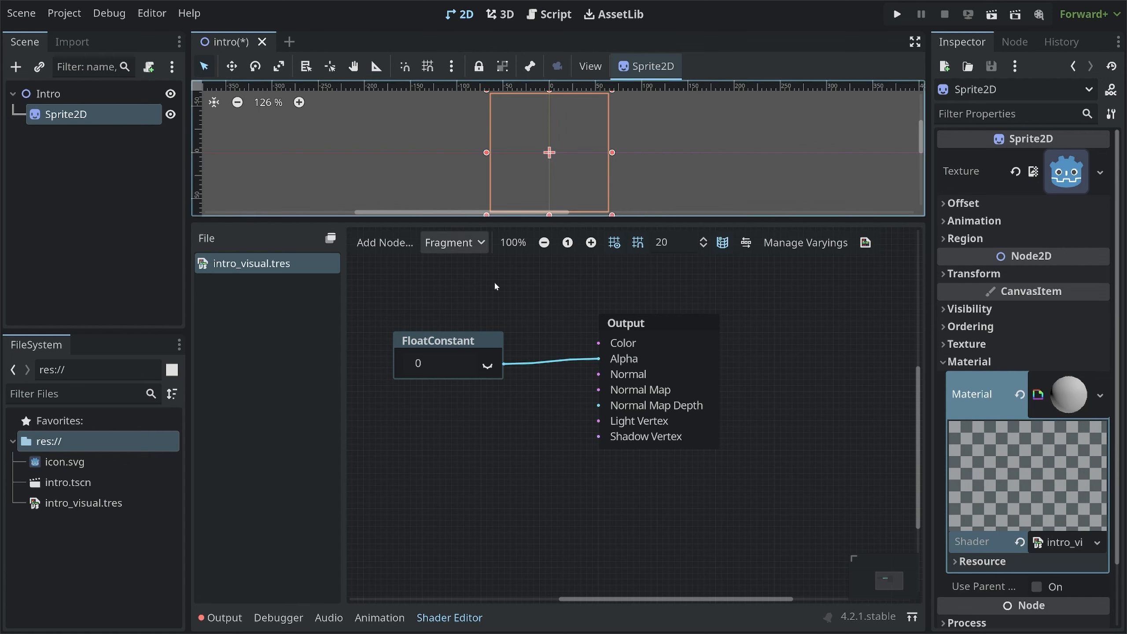
{"action": "left_click", "coordinate": [435, 362]}
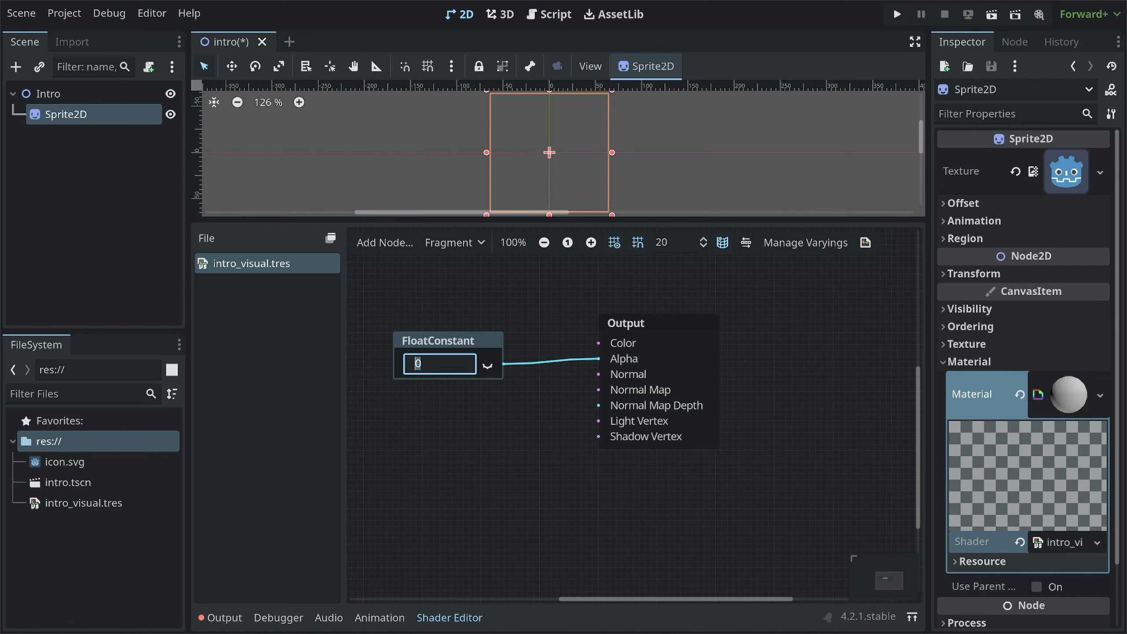
{"action": "type", "text": "0.5"}
{"action": "key", "text": "Return"}
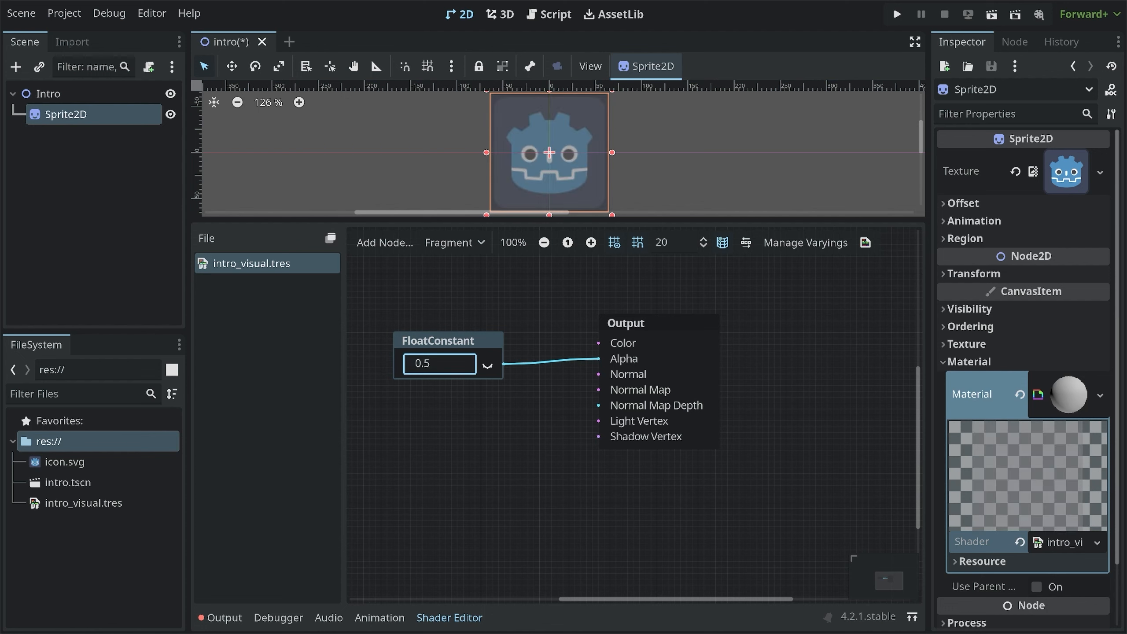
Set the FloatConstant value to 1
{"action": "left_click", "coordinate": [442, 368]}
{"action": "type", "text": "1"}
{"action": "key", "text": "Return"}
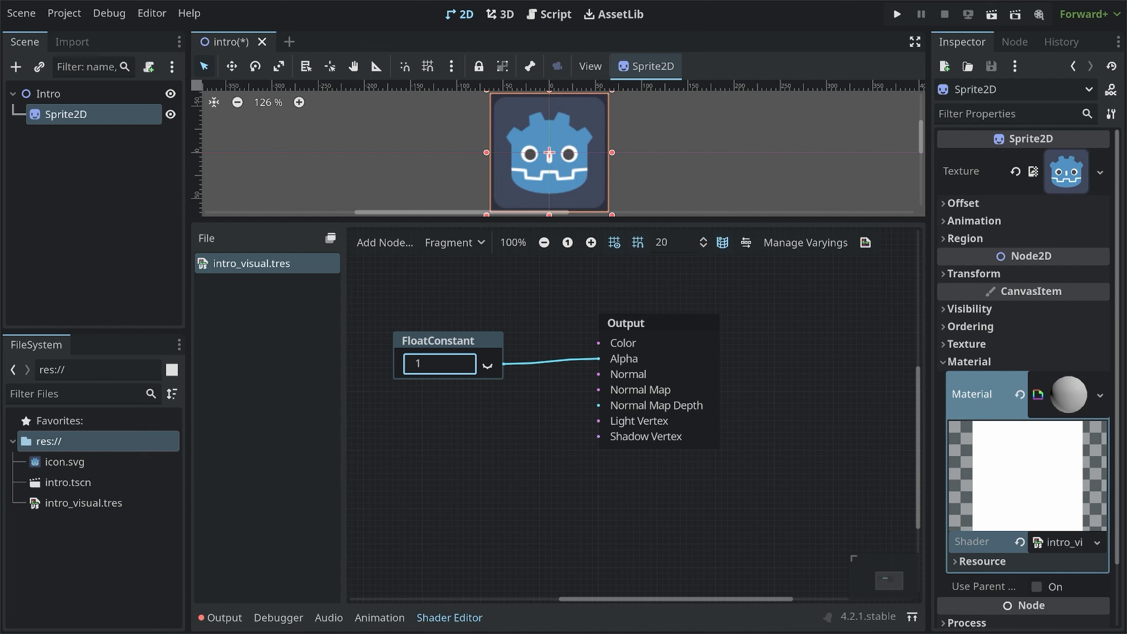
{"action": "left_click", "coordinate": [517, 386]}
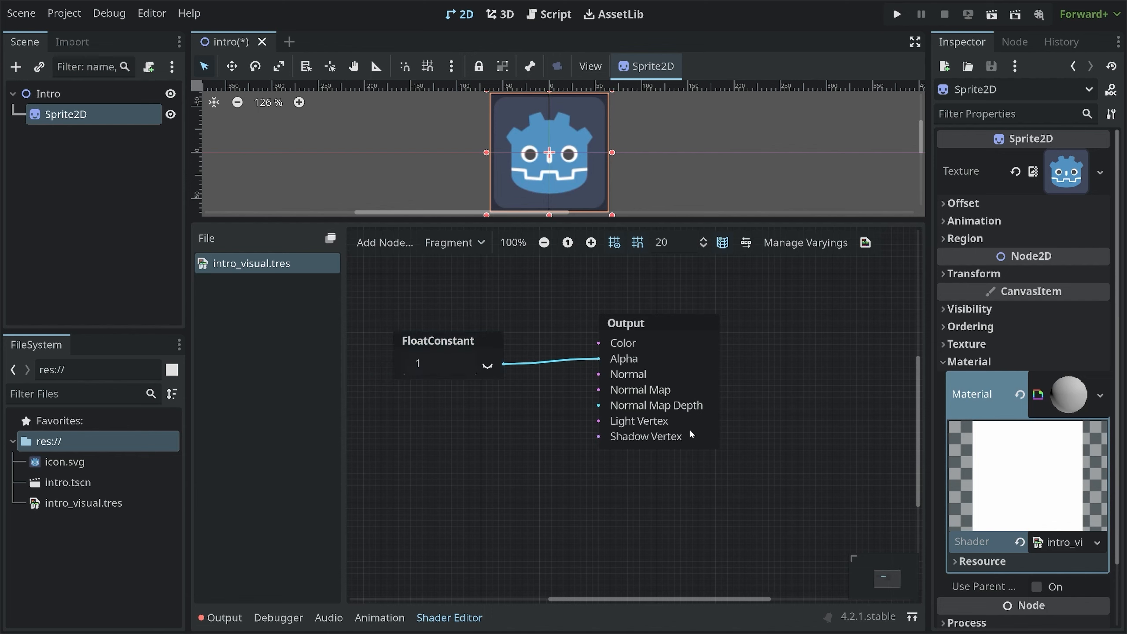
Add a second sprite from icon.svg to the Intro scene, placed to the right of Sprite2D
{"action": "left_click", "coordinate": [463, 618]}
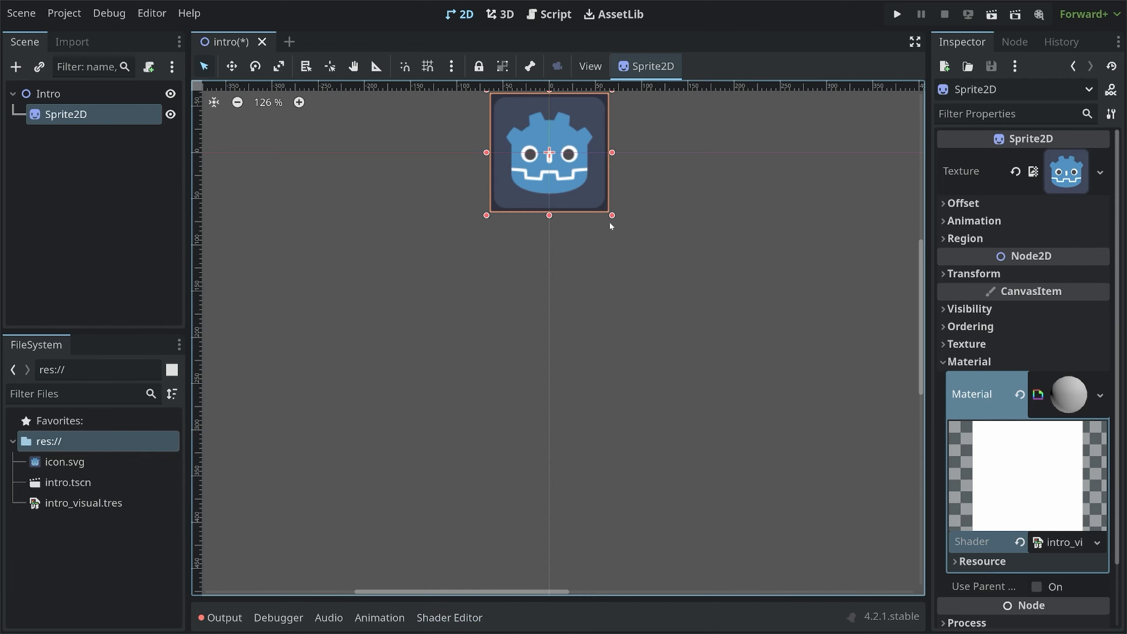
{"action": "scroll", "coordinate": [597, 240], "scroll_direction": "up", "scroll_amount": 5}
{"action": "scroll", "coordinate": [555, 305], "scroll_direction": "up", "scroll_amount": 20}
{"action": "scroll", "coordinate": [555, 307], "scroll_direction": "down", "scroll_amount": 10}
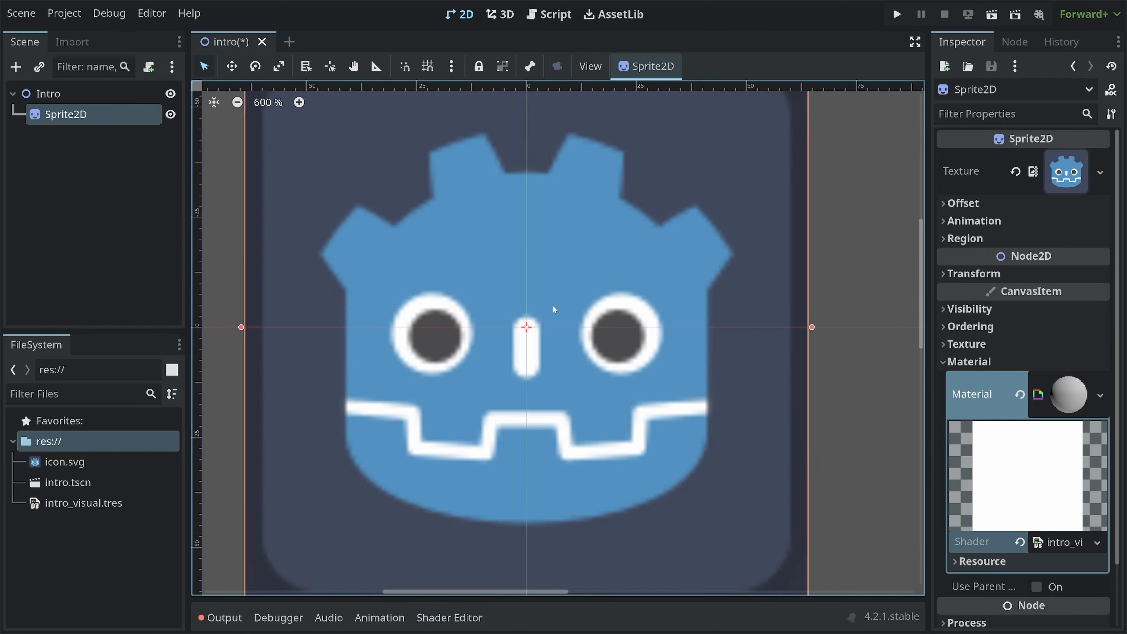
{"action": "key", "text": "Escape"}
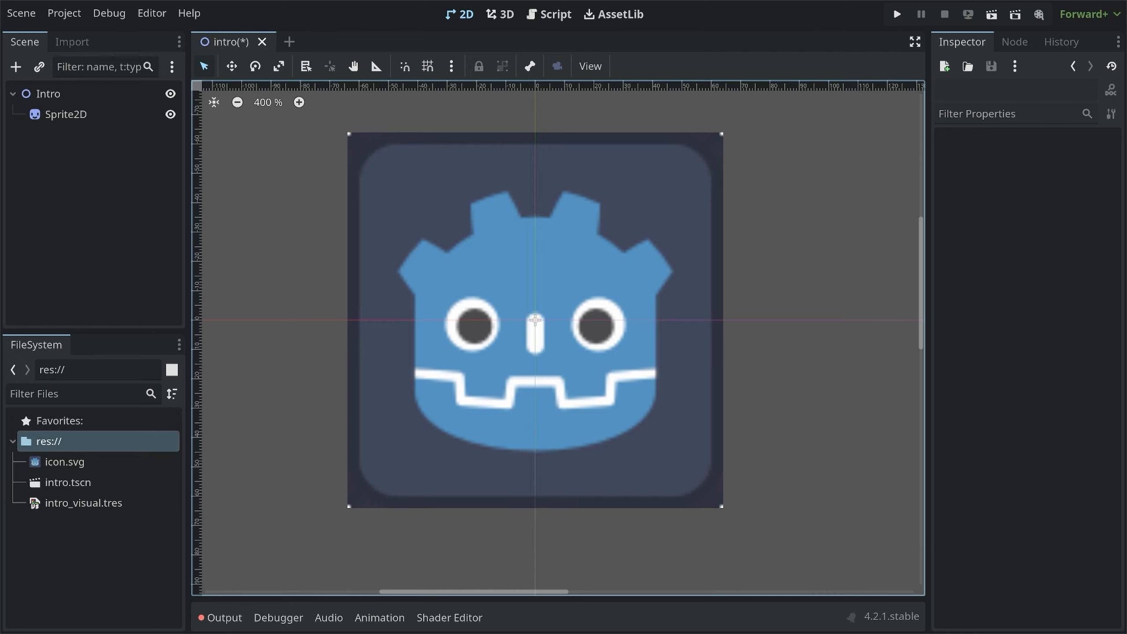
{"action": "scroll", "coordinate": [602, 341], "scroll_direction": "down", "scroll_amount": 20}
{"action": "left_click", "coordinate": [48, 94]}
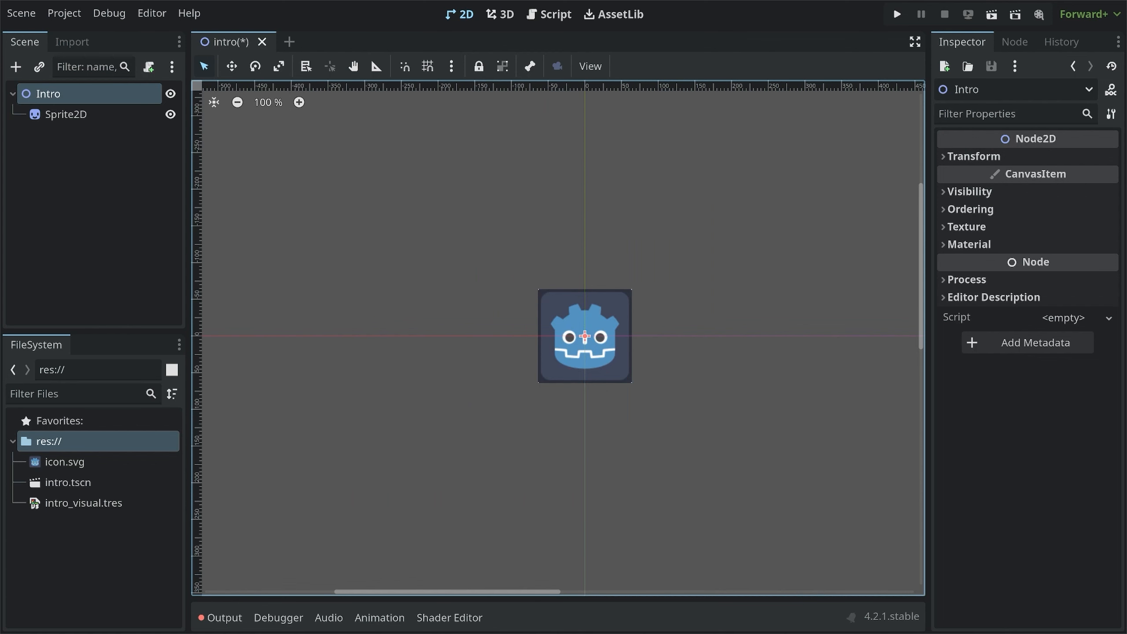
{"action": "left_click_drag", "start_coordinate": [65, 462], "coordinate": [697, 347]}
Reopen the shader editor, nudge the FloatConstant node, and set its value to 0.8
{"action": "scroll", "coordinate": [697, 347], "scroll_direction": "up", "scroll_amount": 1}
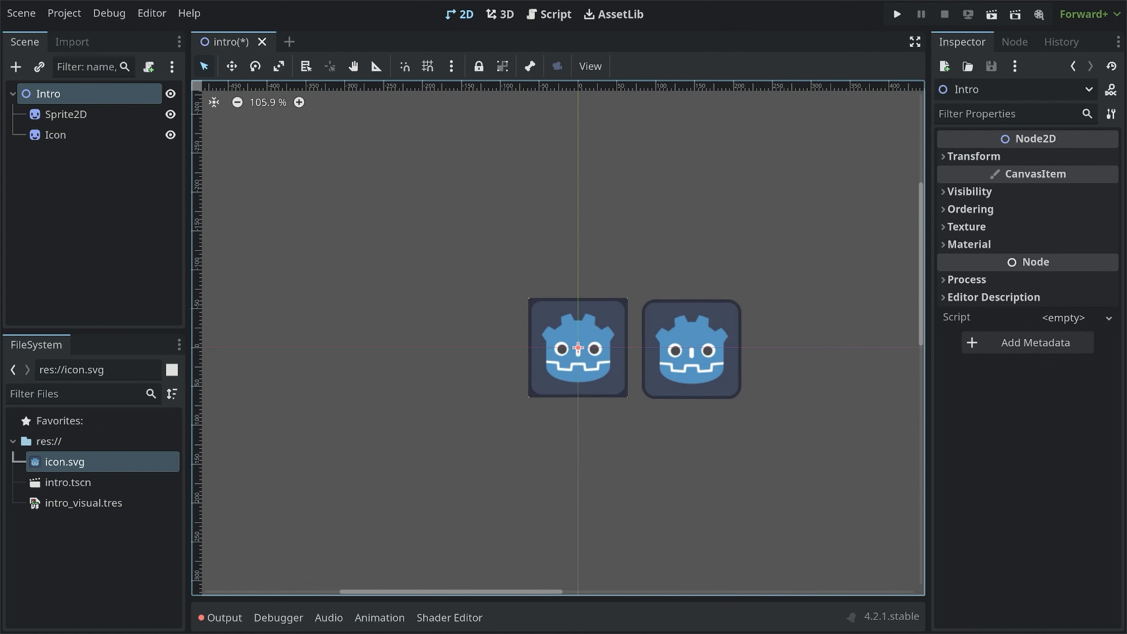
{"action": "scroll", "coordinate": [688, 351], "scroll_direction": "up", "scroll_amount": 16}
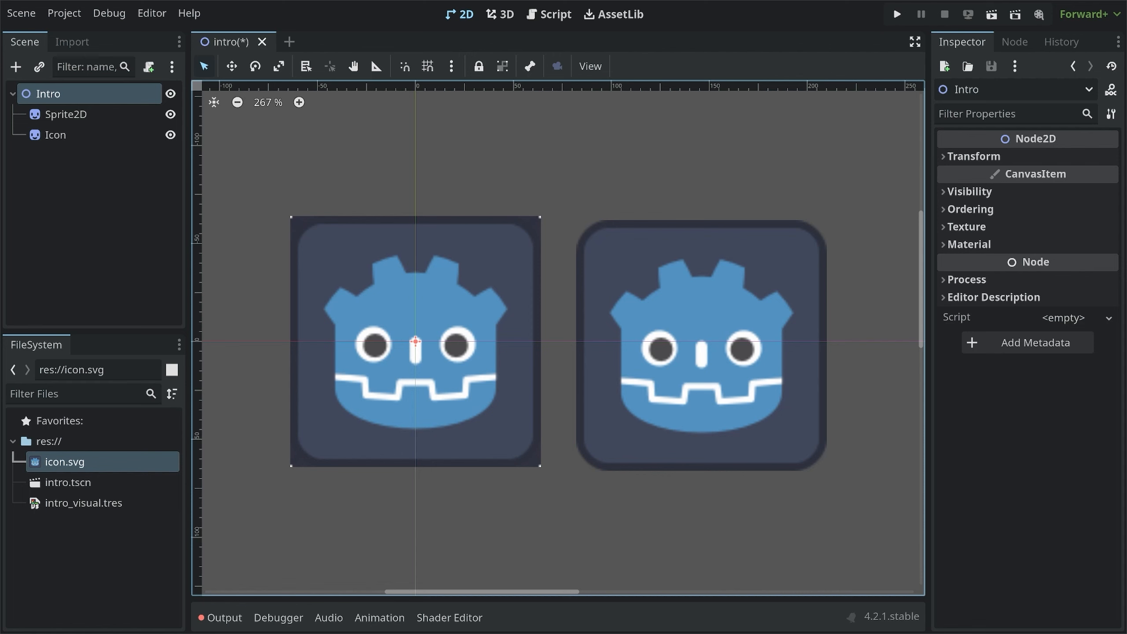
{"action": "left_click", "coordinate": [450, 618]}
{"action": "scroll", "coordinate": [600, 147], "scroll_direction": "up", "scroll_amount": 5}
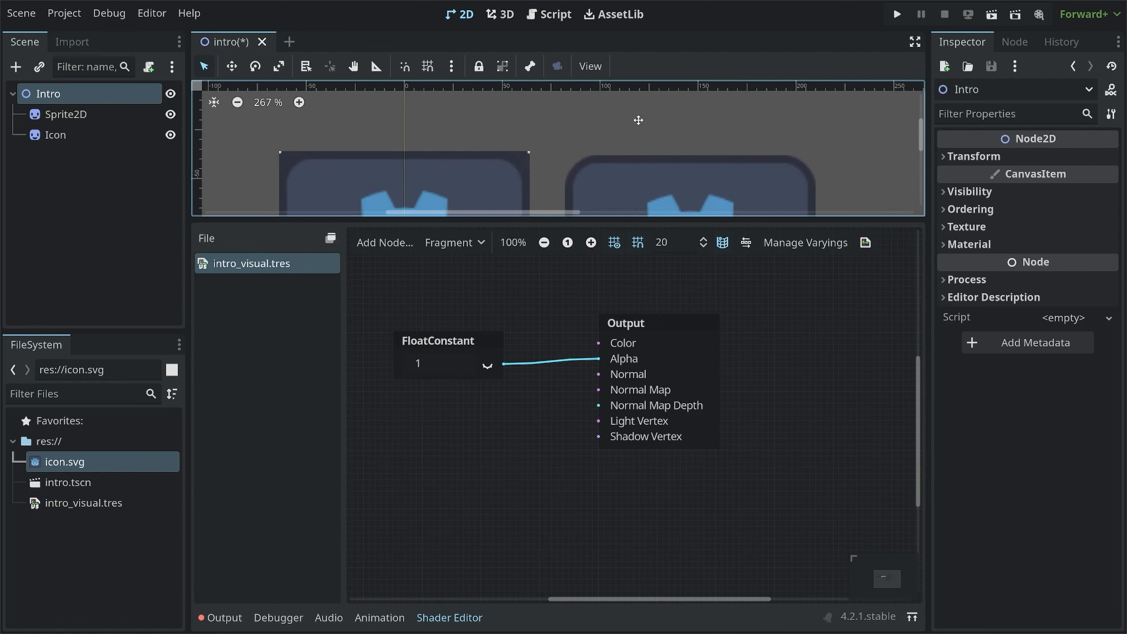
{"action": "scroll", "coordinate": [601, 148], "scroll_direction": "down", "scroll_amount": 5}
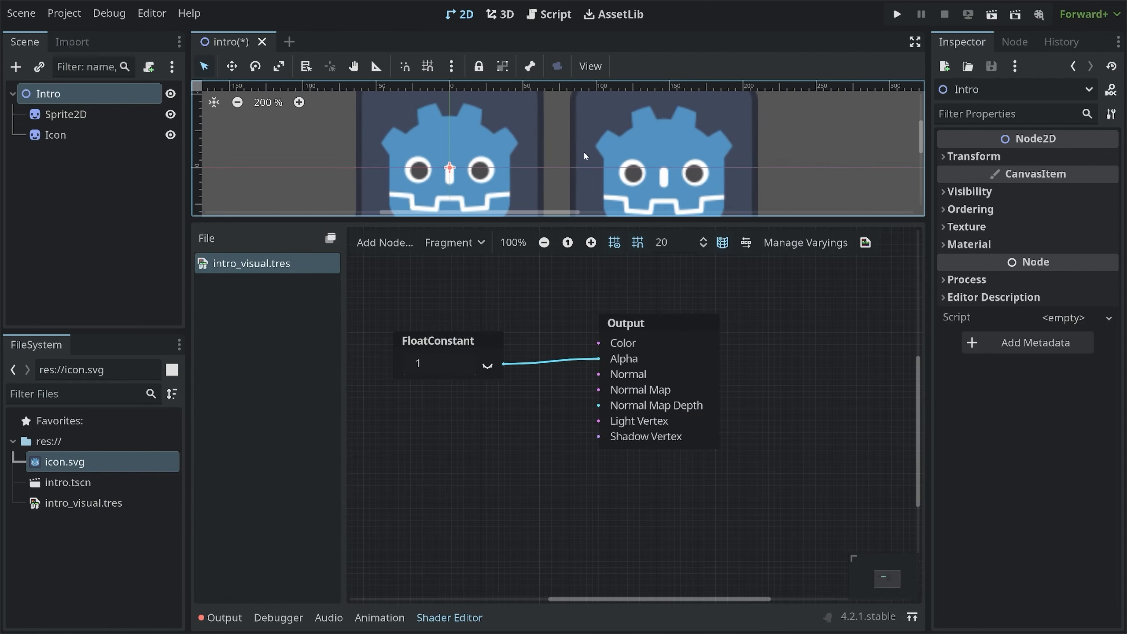
{"action": "middle_click_drag", "start_coordinate": [595, 135], "coordinate": [592, 143]}
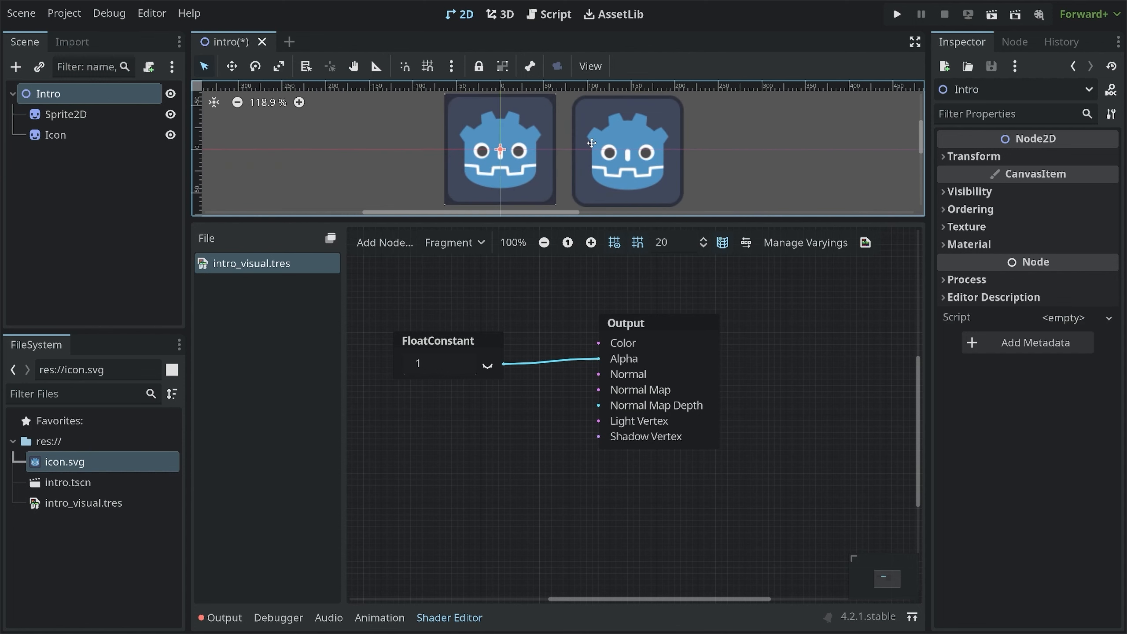
{"action": "left_click_drag", "start_coordinate": [457, 333], "coordinate": [494, 328]}
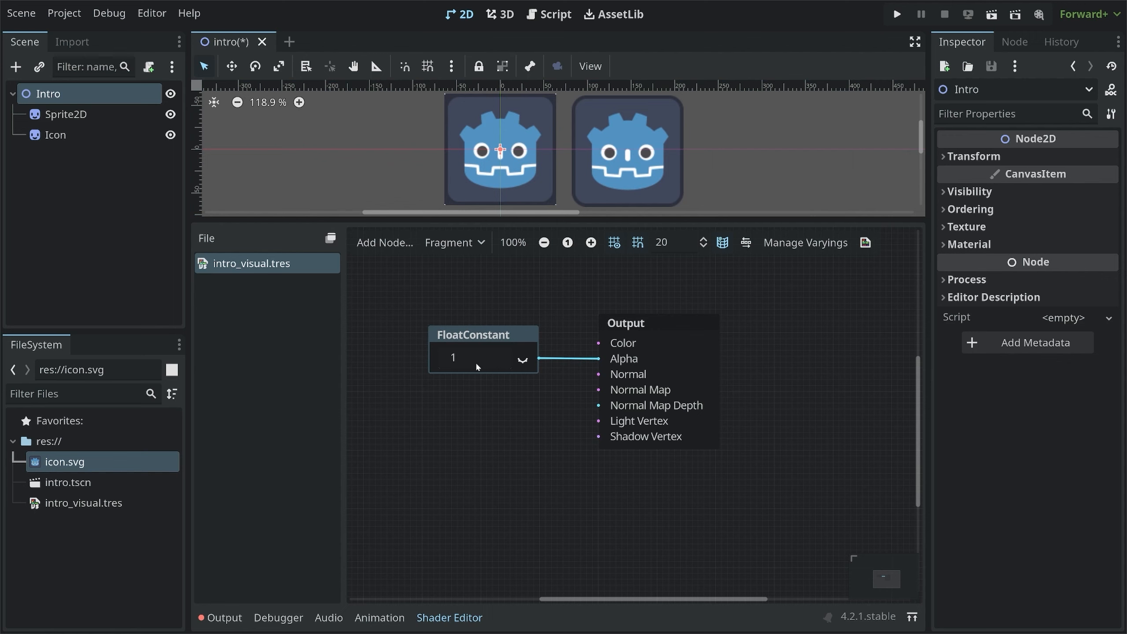
{"action": "left_click", "coordinate": [467, 354]}
{"action": "type", "text": "0.8"}
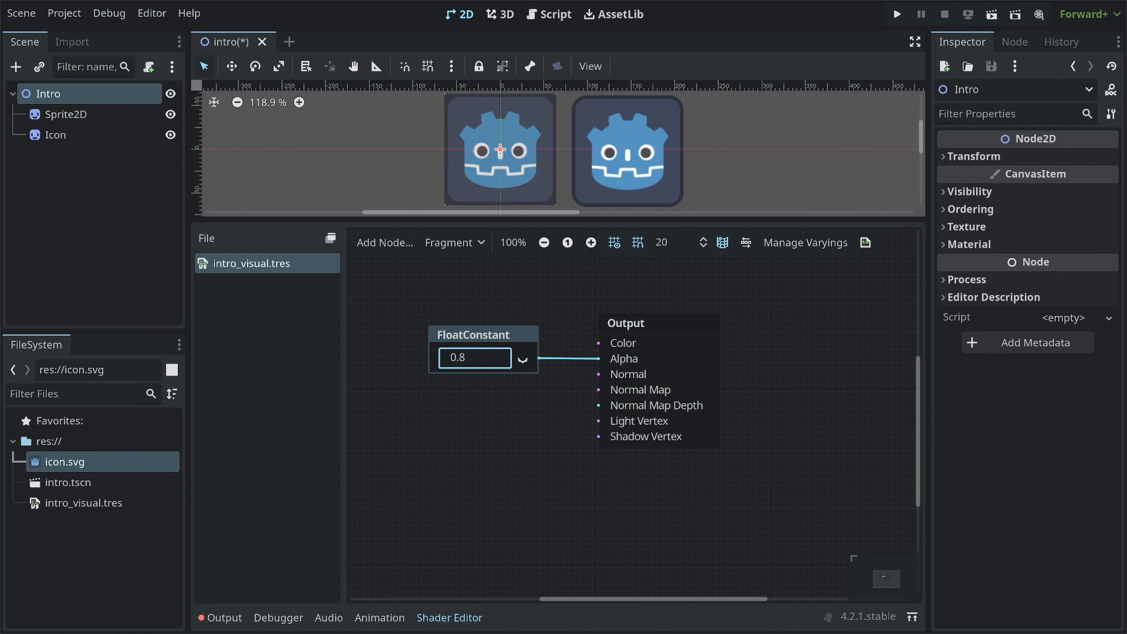
{"action": "left_click", "coordinate": [520, 396]}
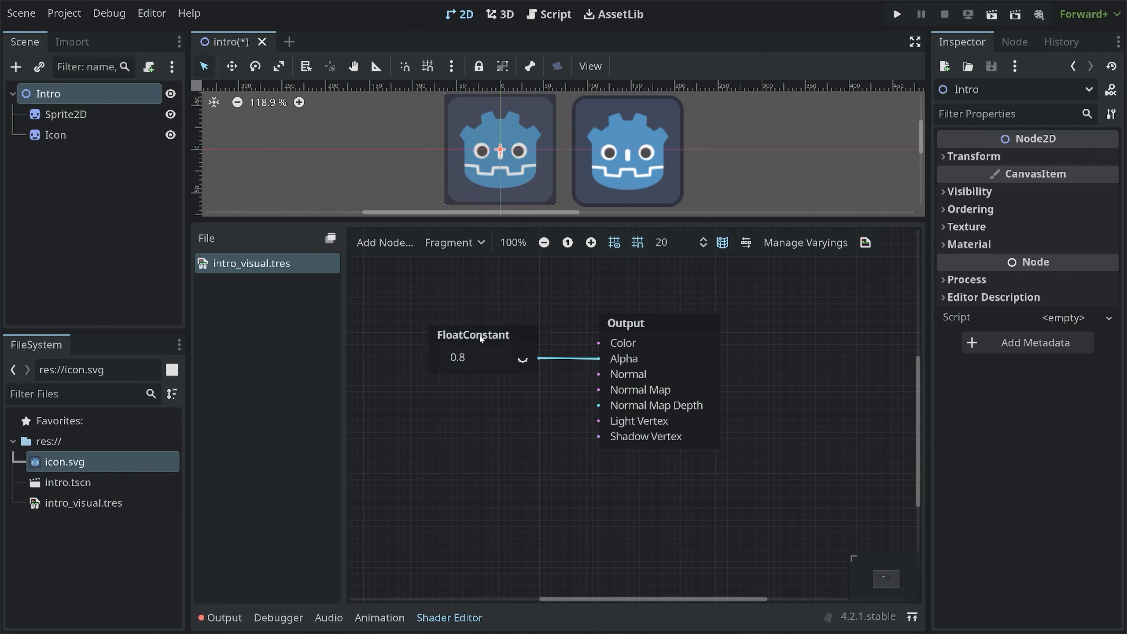
Move the FloatConstant node further left, away from the Output node
{"action": "left_click", "coordinate": [503, 336]}
{"action": "middle_click_drag", "start_coordinate": [520, 386], "coordinate": [580, 398]}
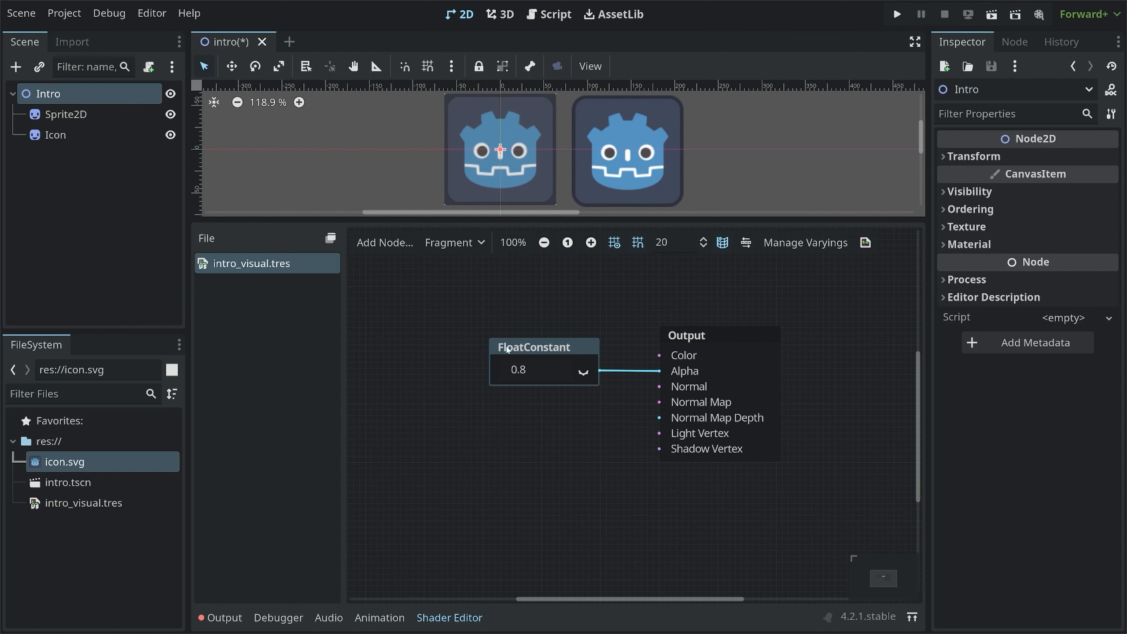
{"action": "left_click", "coordinate": [736, 336]}
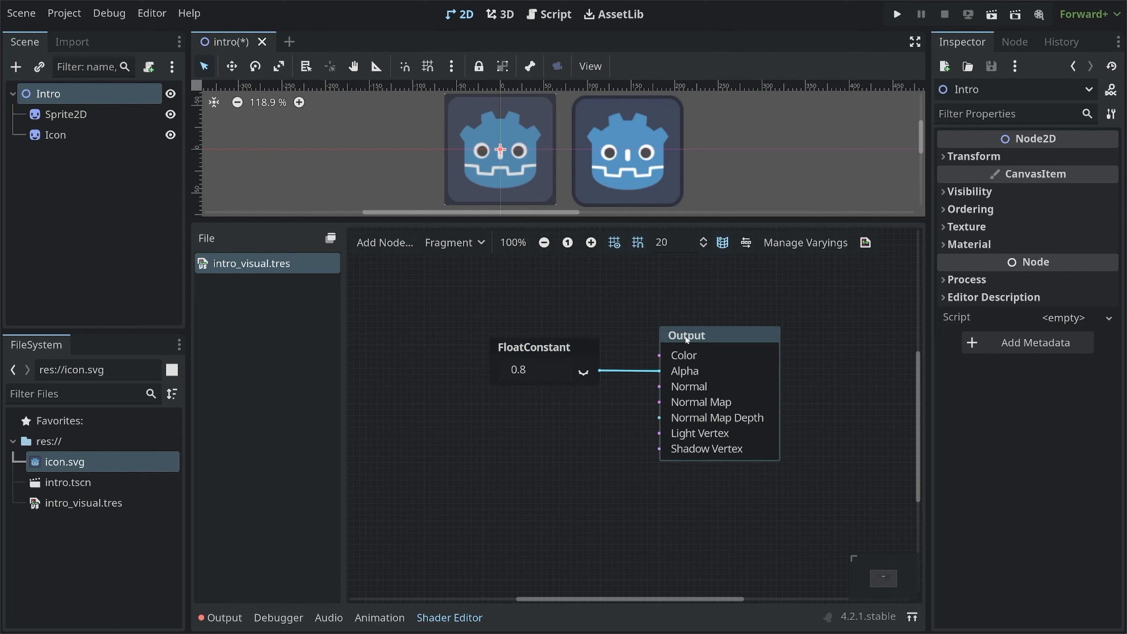
{"action": "left_click_drag", "start_coordinate": [569, 350], "coordinate": [460, 345]}
{"action": "left_click", "coordinate": [551, 405]}
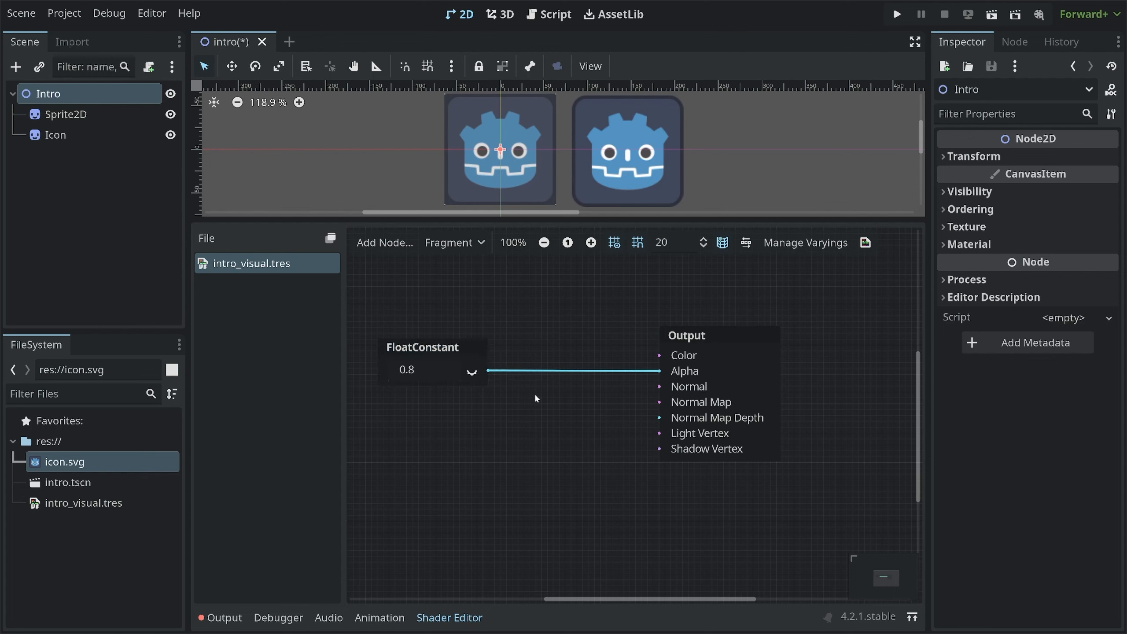
Search for and add a float Multiply operator node to the visual shader graph
{"action": "right_click", "coordinate": [534, 391]}
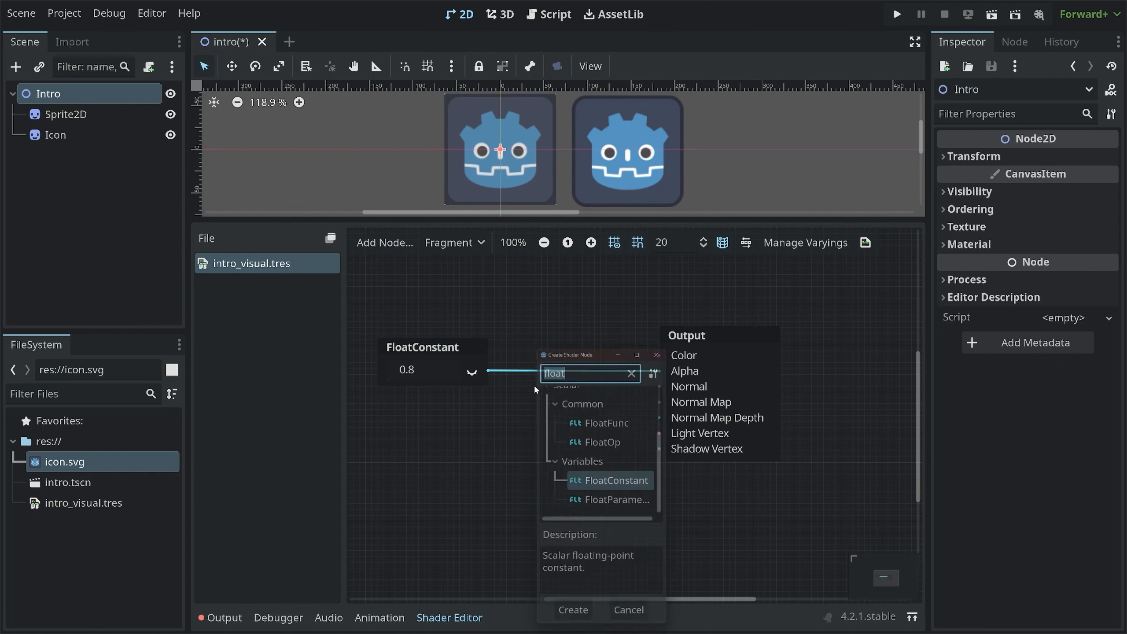
{"action": "type", "text": "mult"}
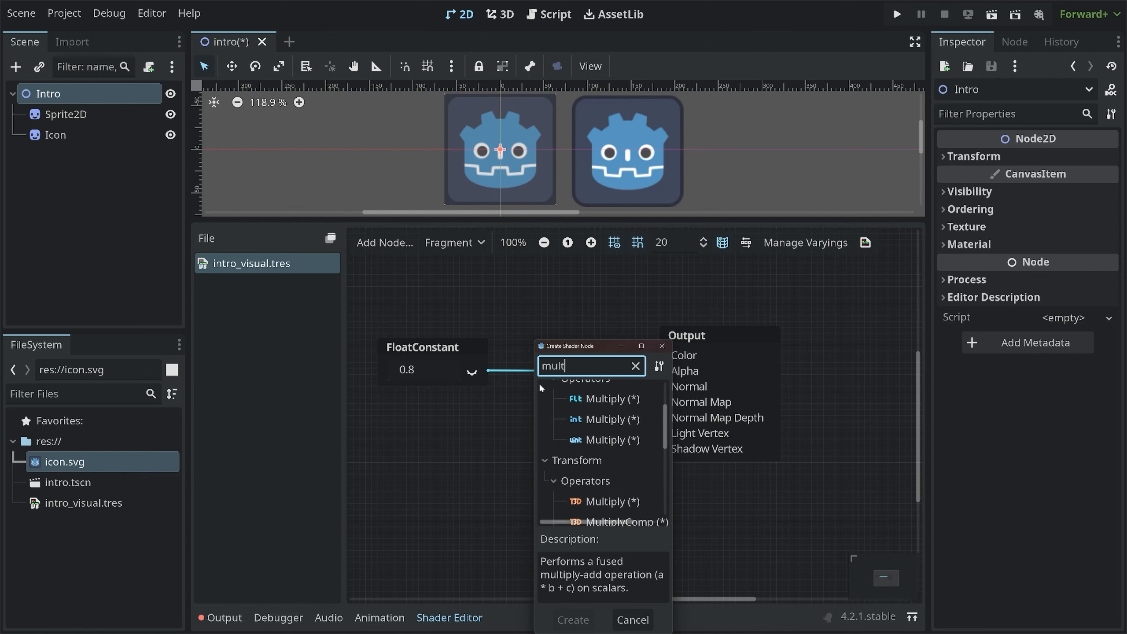
{"action": "scroll", "coordinate": [578, 420], "scroll_direction": "up", "scroll_amount": 3}
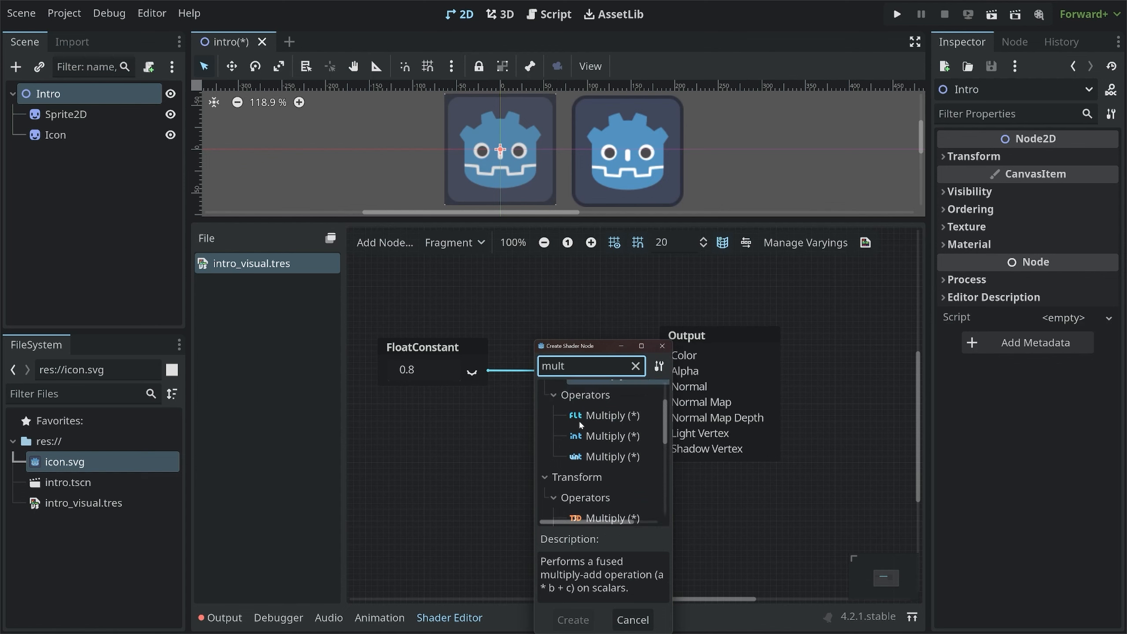
{"action": "scroll", "coordinate": [590, 428], "scroll_direction": "down", "scroll_amount": 5}
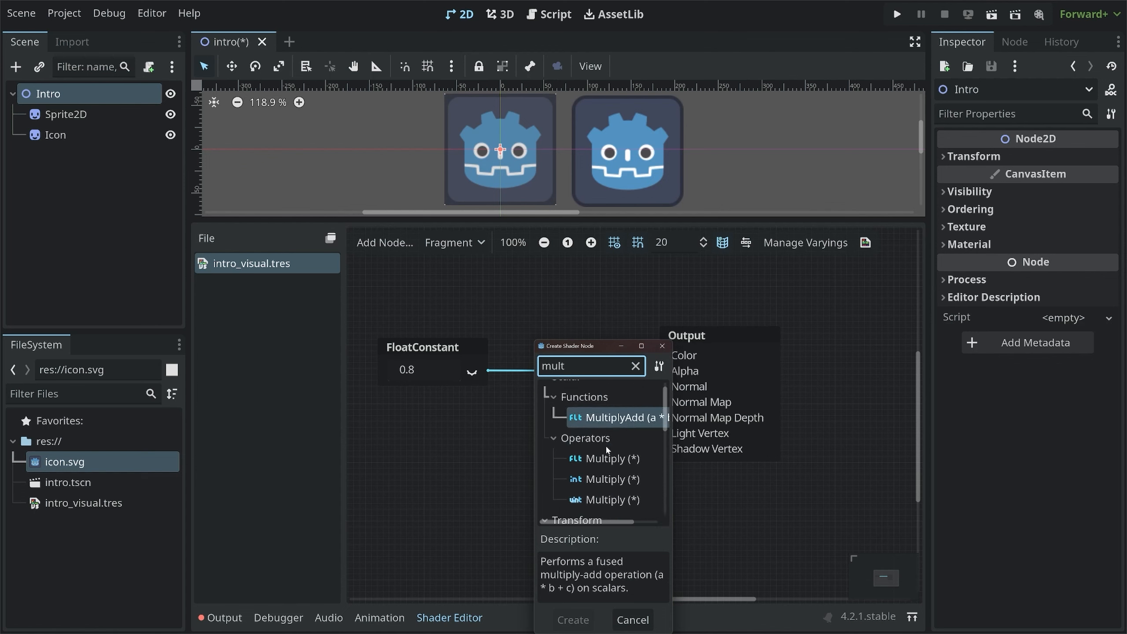
{"action": "scroll", "coordinate": [607, 448], "scroll_direction": "down", "scroll_amount": 3}
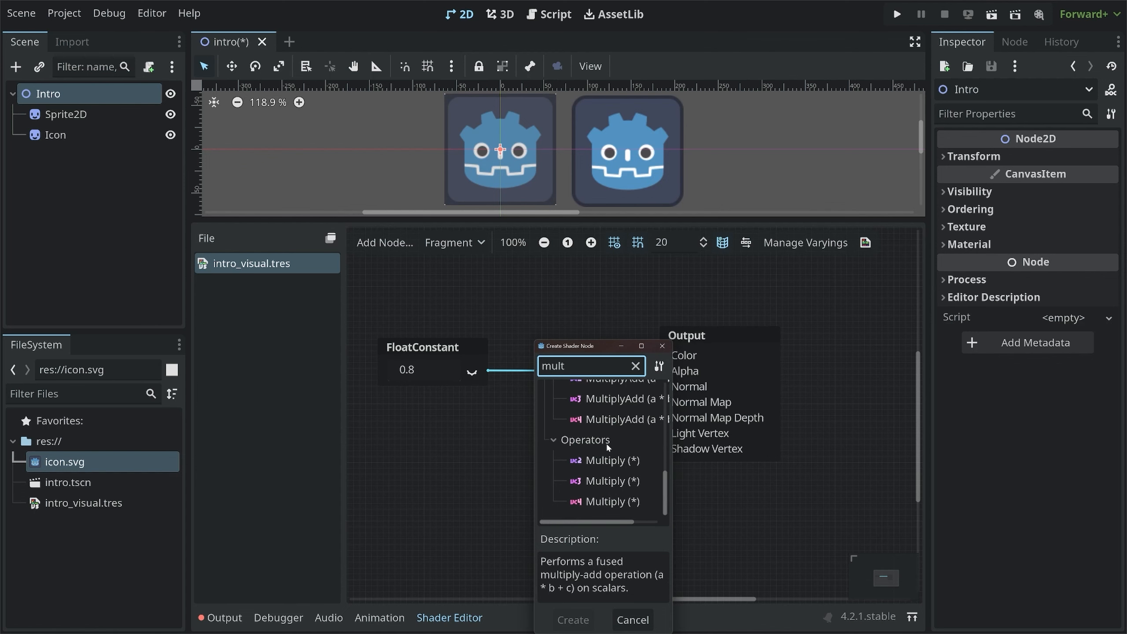
{"action": "scroll", "coordinate": [608, 447], "scroll_direction": "up", "scroll_amount": 3}
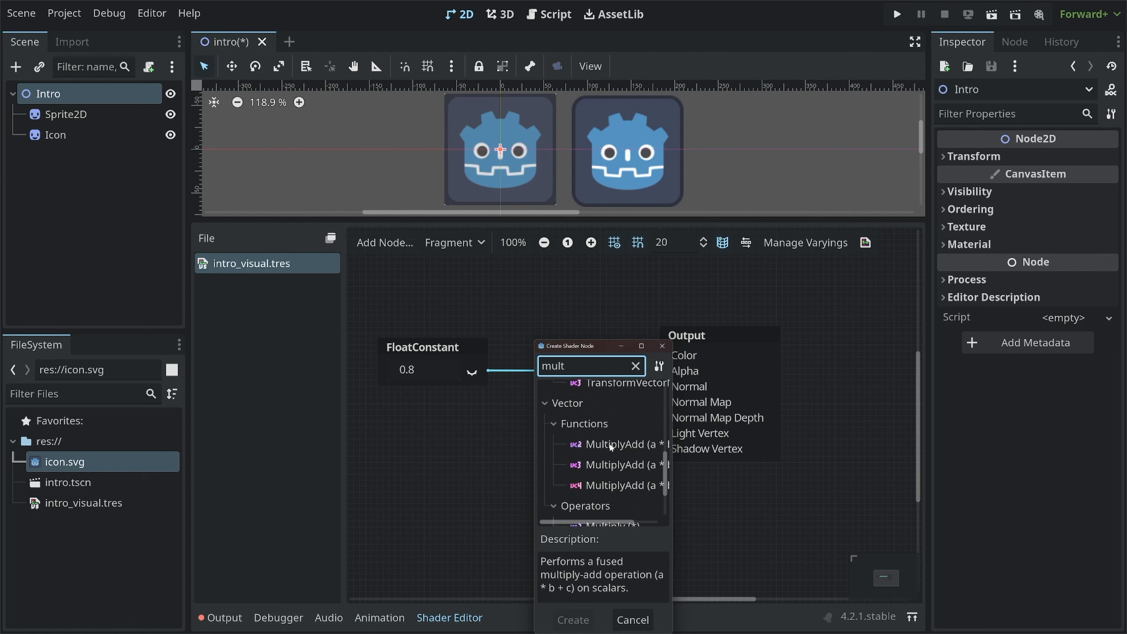
{"action": "left_click", "coordinate": [613, 446]}
{"action": "left_click", "coordinate": [591, 466]}
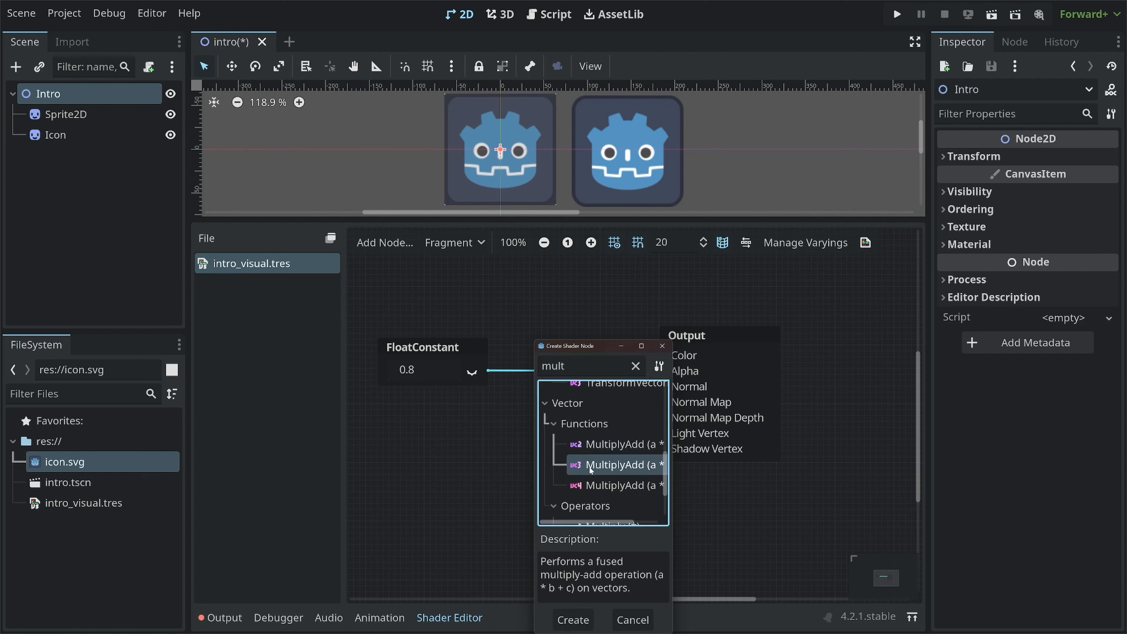
{"action": "left_click", "coordinate": [597, 487]}
{"action": "scroll", "coordinate": [604, 480], "scroll_direction": "down", "scroll_amount": 2}
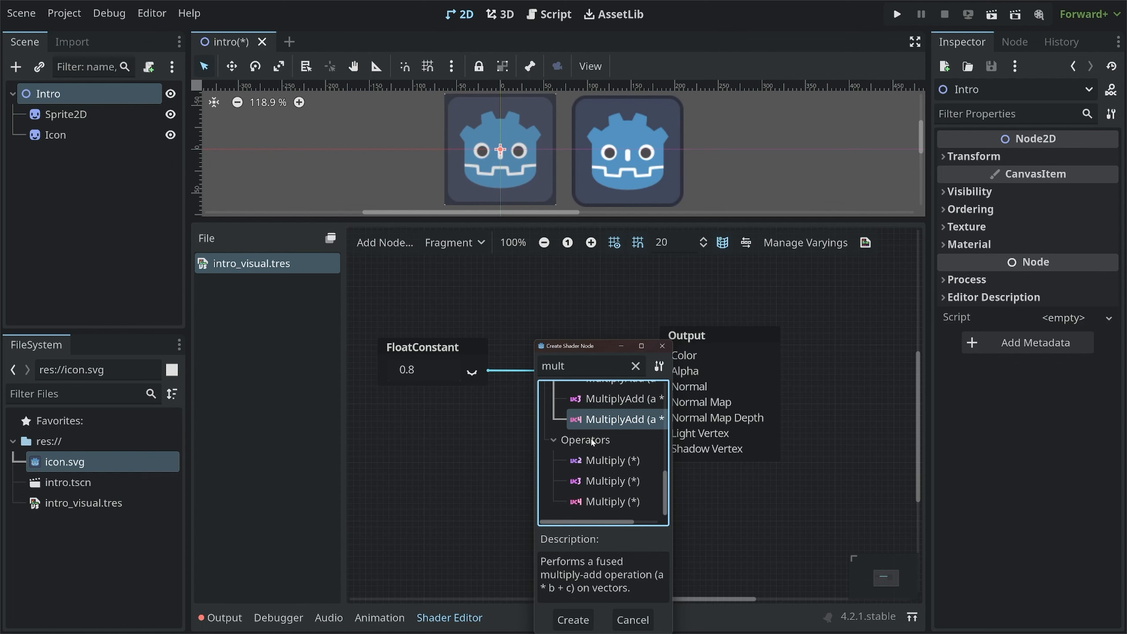
{"action": "scroll", "coordinate": [615, 472], "scroll_direction": "up", "scroll_amount": 1}
{"action": "scroll", "coordinate": [613, 474], "scroll_direction": "up", "scroll_amount": 5}
{"action": "left_click", "coordinate": [598, 454]}
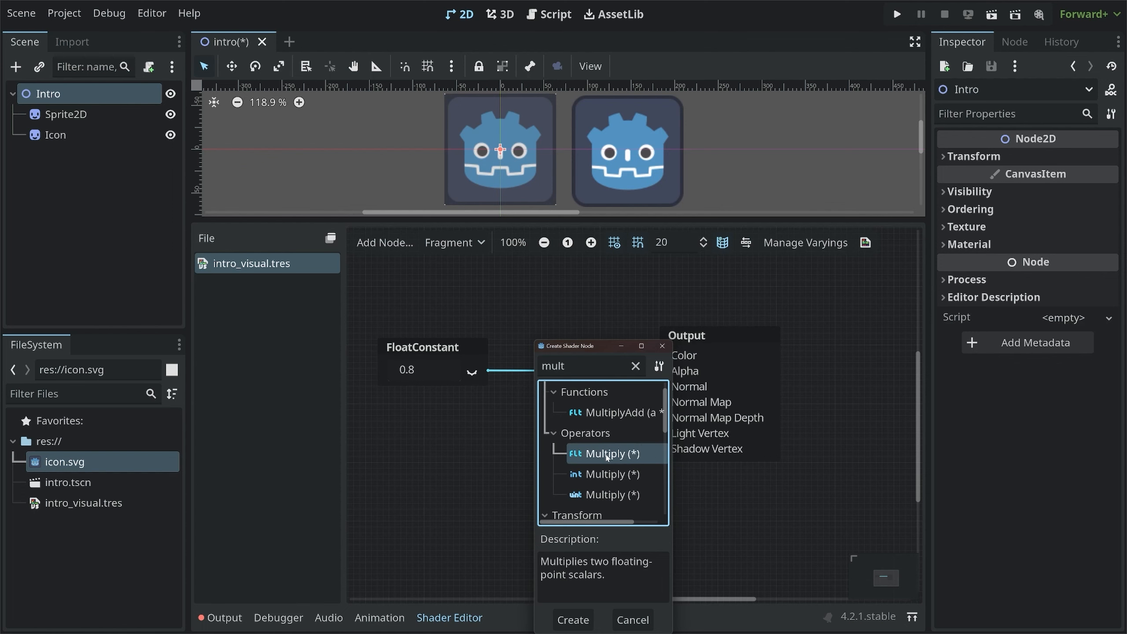
{"action": "double_click", "coordinate": [599, 454]}
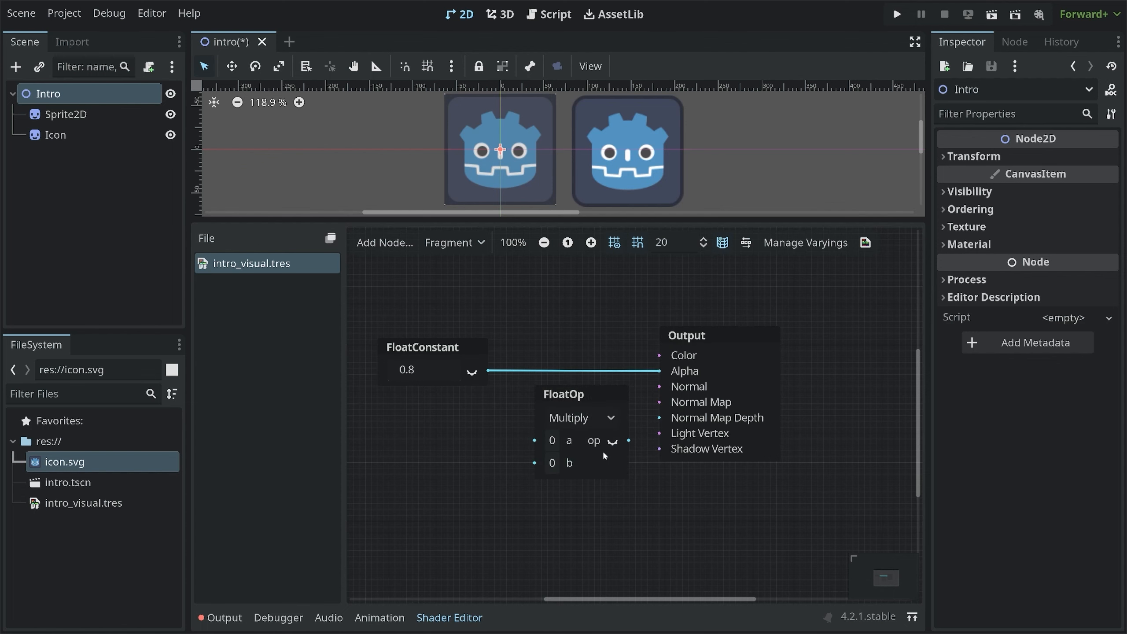
Feed the FloatConstant into the Multiply node's a input and connect the Multiply output to Alpha
{"action": "left_click_drag", "start_coordinate": [570, 402], "coordinate": [566, 402]}
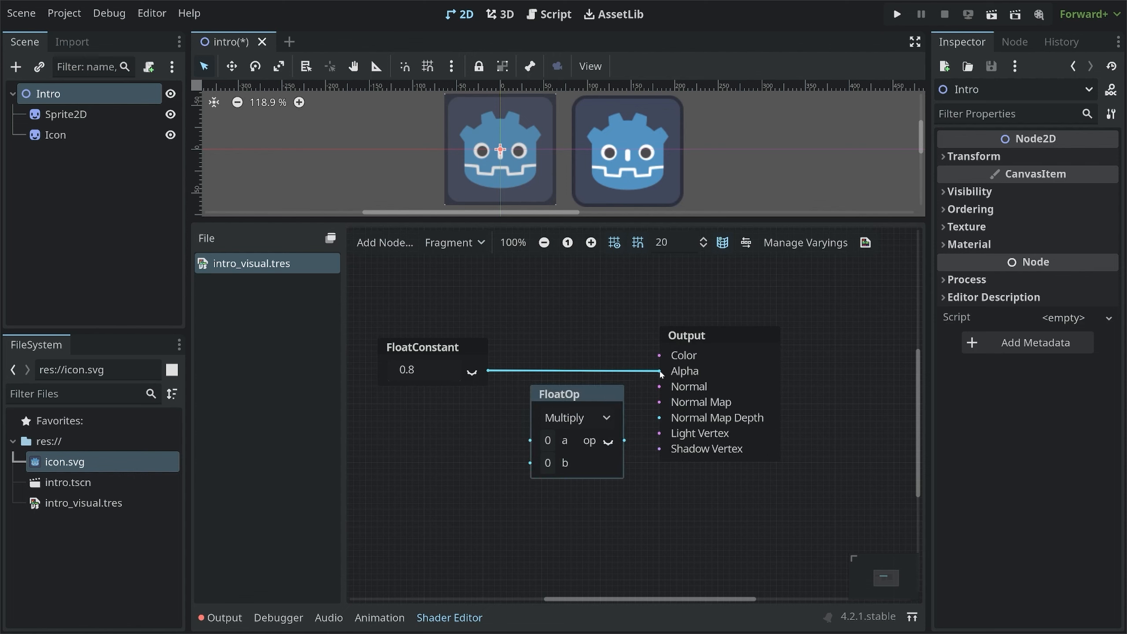
{"action": "left_click_drag", "start_coordinate": [665, 372], "coordinate": [531, 440]}
{"action": "left_click_drag", "start_coordinate": [428, 350], "coordinate": [405, 368]}
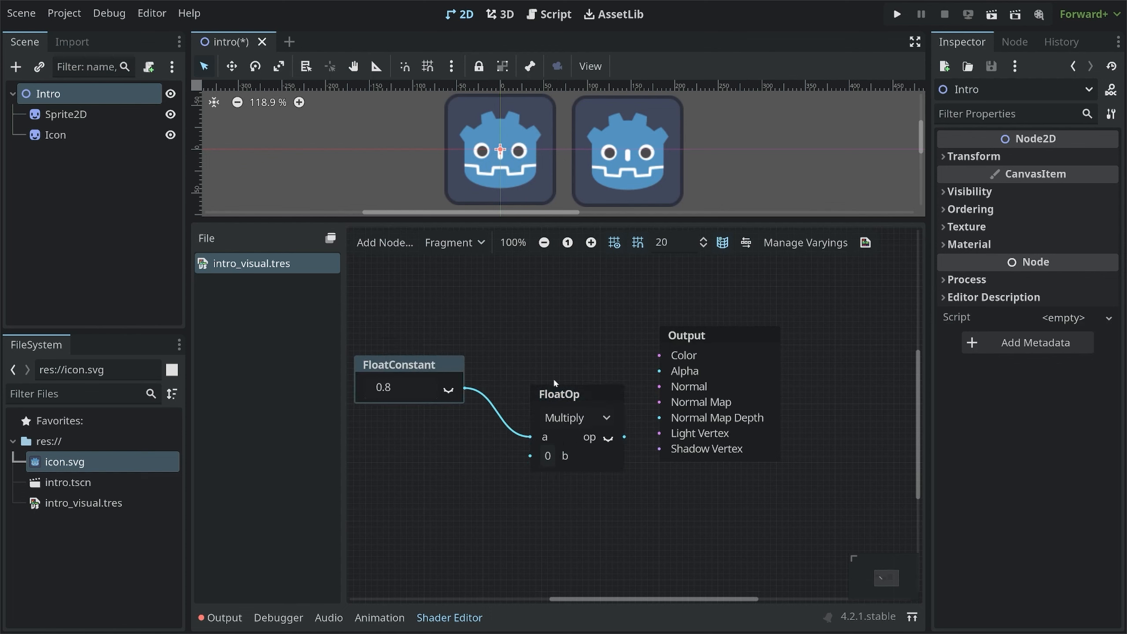
{"action": "left_click_drag", "start_coordinate": [564, 390], "coordinate": [534, 342]}
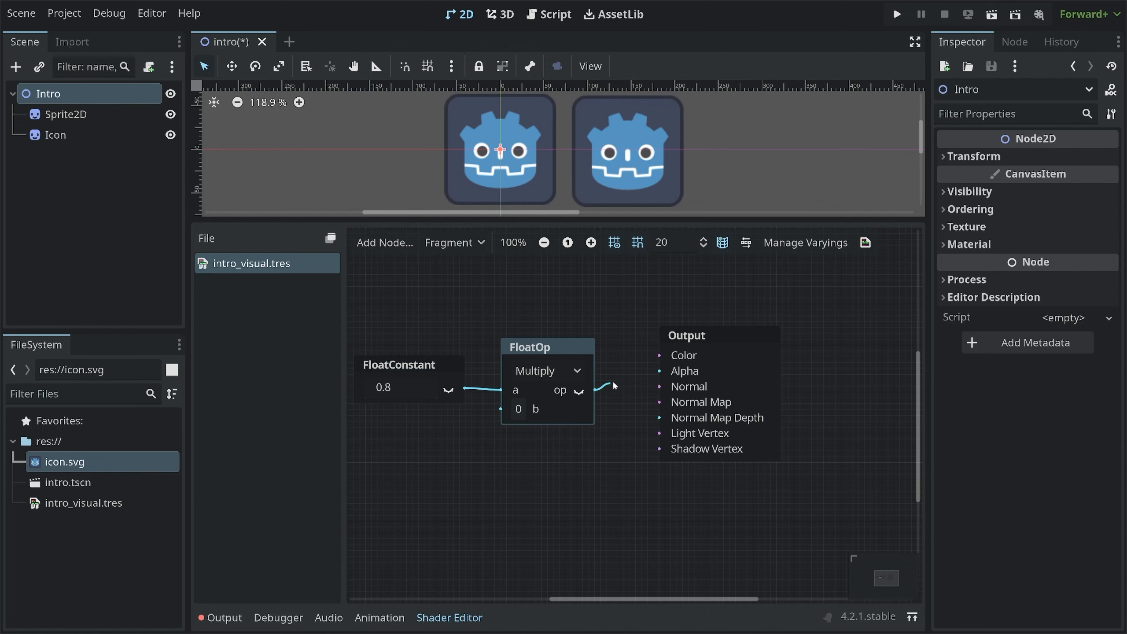
{"action": "left_click_drag", "start_coordinate": [660, 375], "coordinate": [661, 373]}
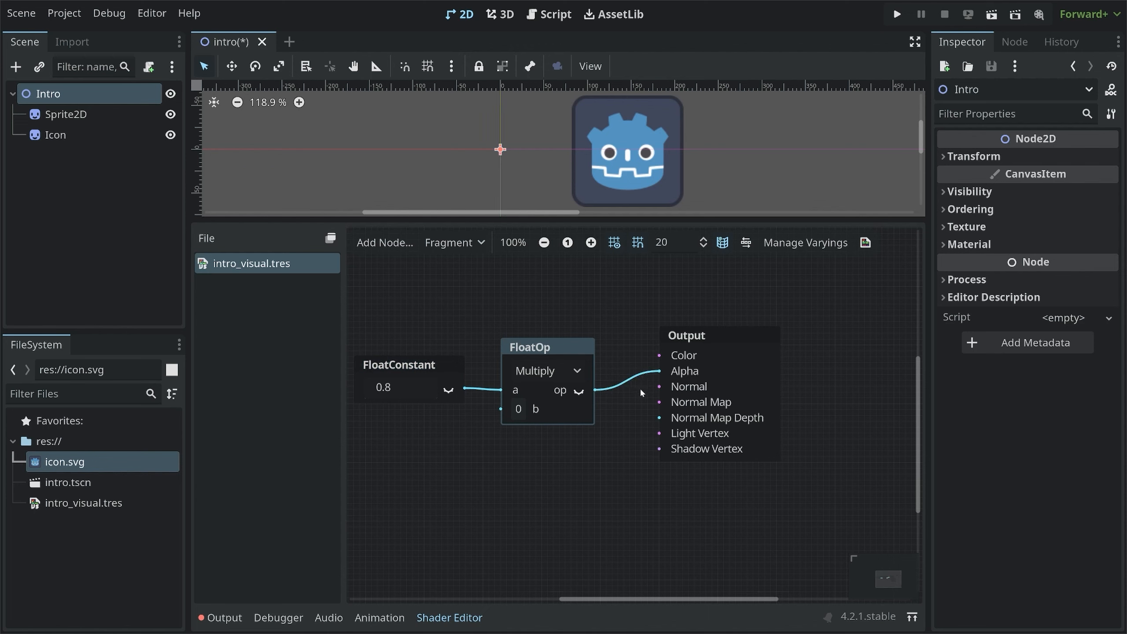
{"action": "left_click", "coordinate": [398, 370]}
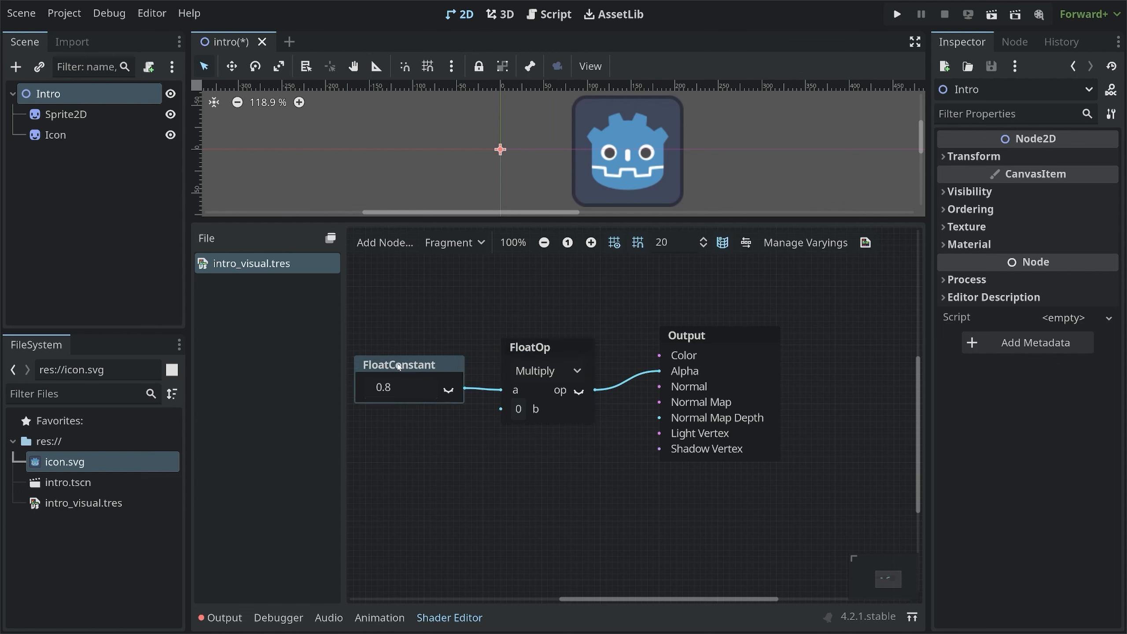
{"action": "left_click", "coordinate": [536, 350]}
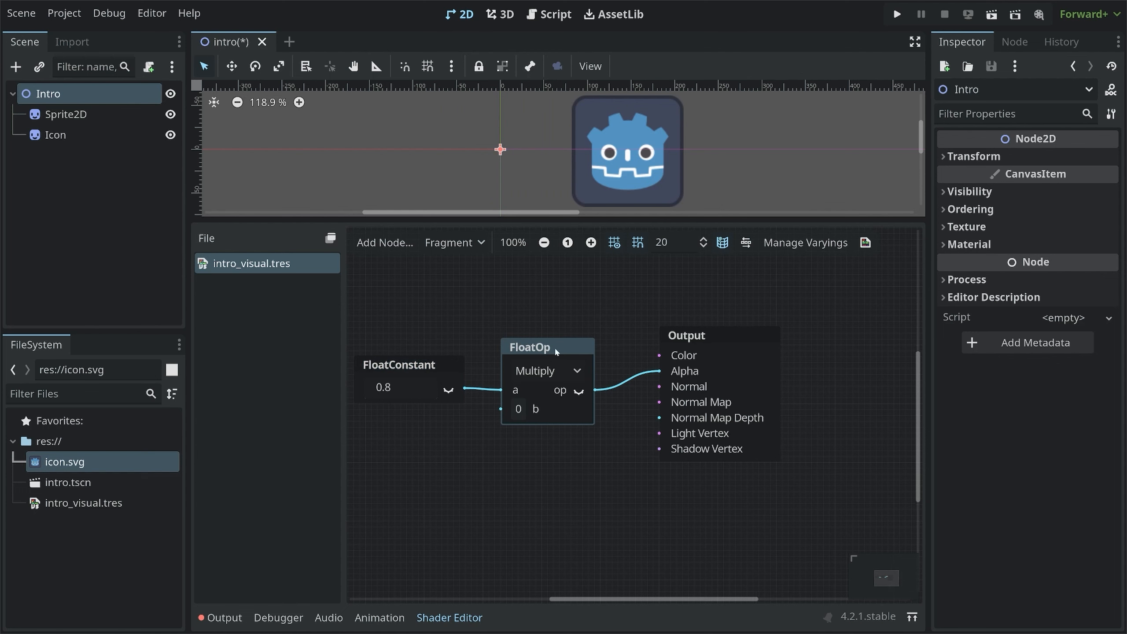
{"action": "left_click", "coordinate": [518, 409]}
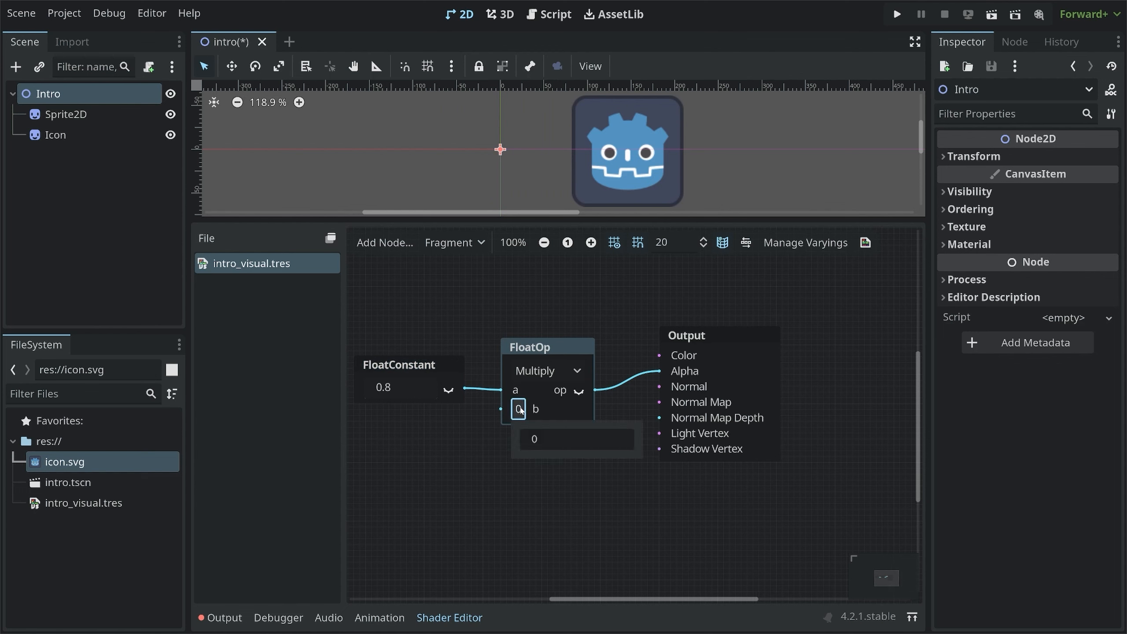
{"action": "left_click", "coordinate": [696, 340]}
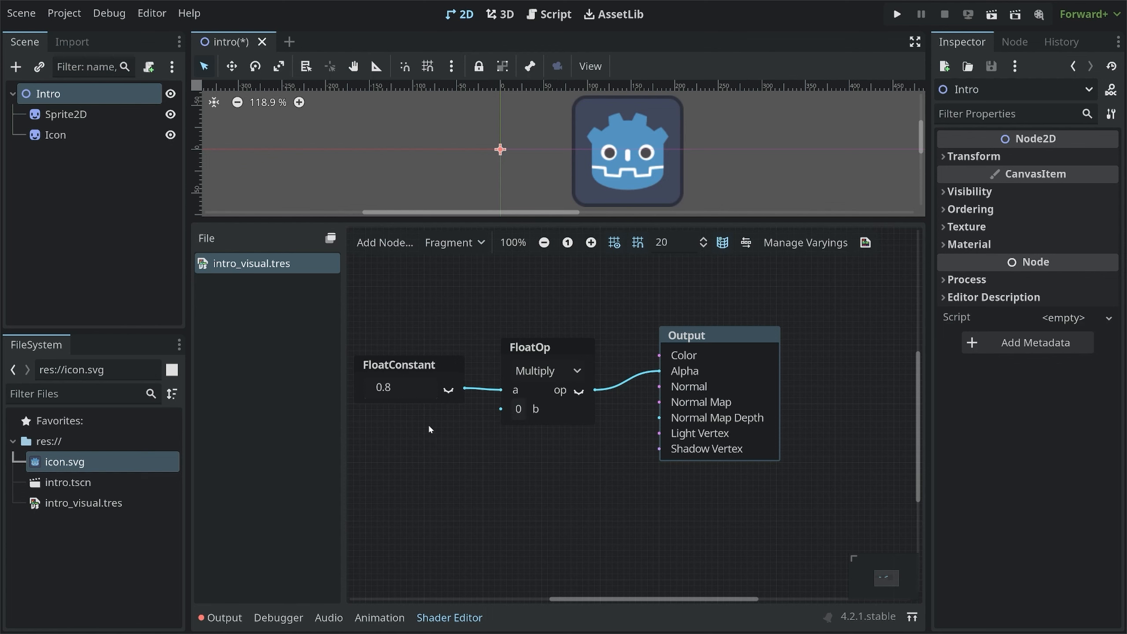
Add a second FloatConstant node set to 0.5 and connect it to the Multiply node's b input
{"action": "left_click", "coordinate": [401, 441]}
{"action": "right_click", "coordinate": [393, 450]}
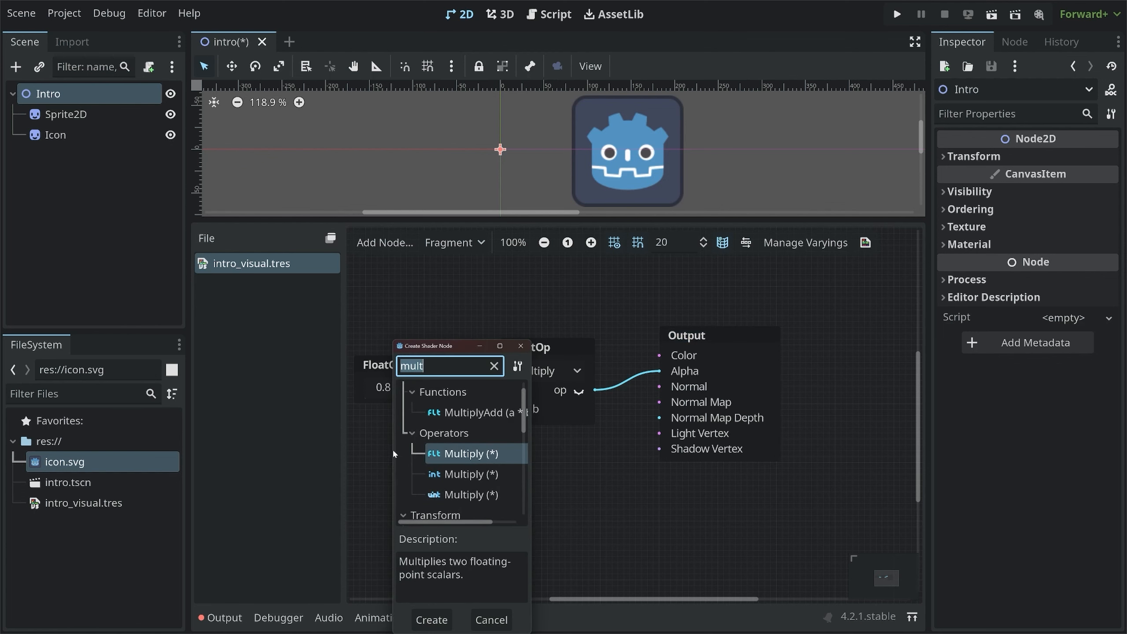
{"action": "type", "text": "floatcon"}
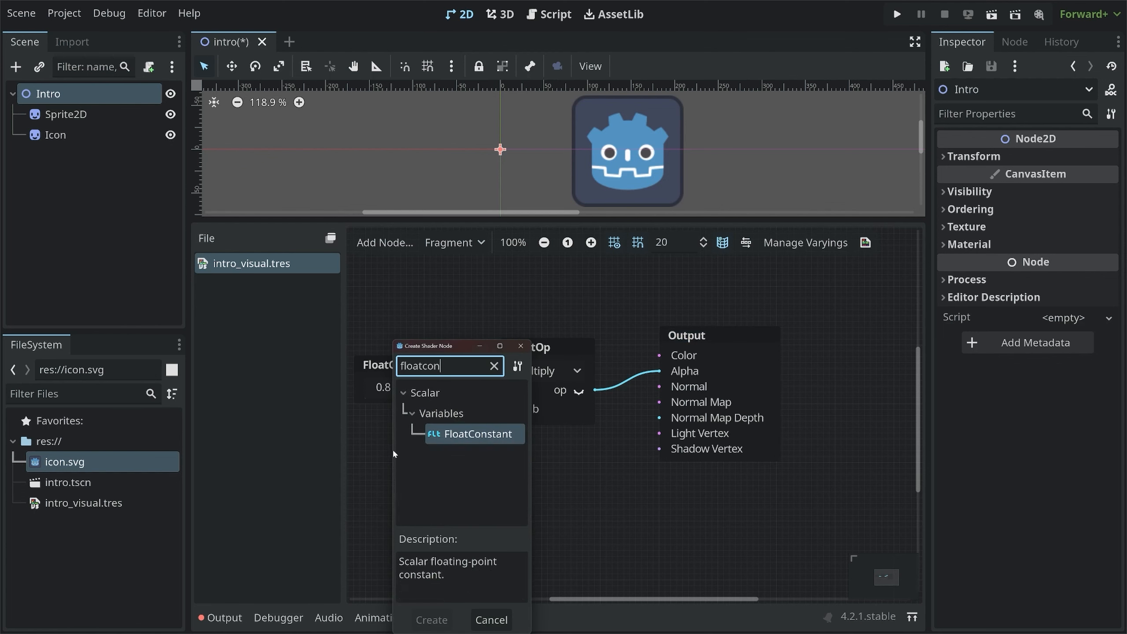
{"action": "key", "text": "Return"}
{"action": "left_click", "coordinate": [421, 479]}
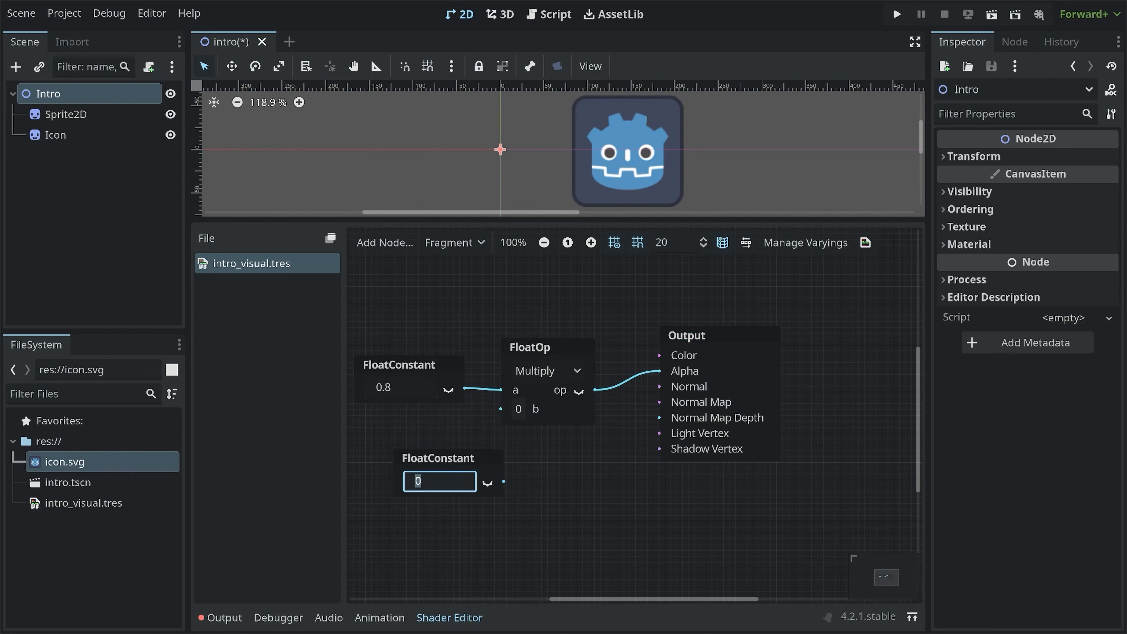
{"action": "type", "text": "0.5"}
{"action": "mouse_move", "coordinate": [428, 459]}
{"action": "left_mouse_down"}
{"action": "mouse_move", "coordinate": [383, 442]}
{"action": "mouse_move", "coordinate": [479, 427]}
{"action": "mouse_move", "coordinate": [499, 411]}
{"action": "left_mouse_up"}
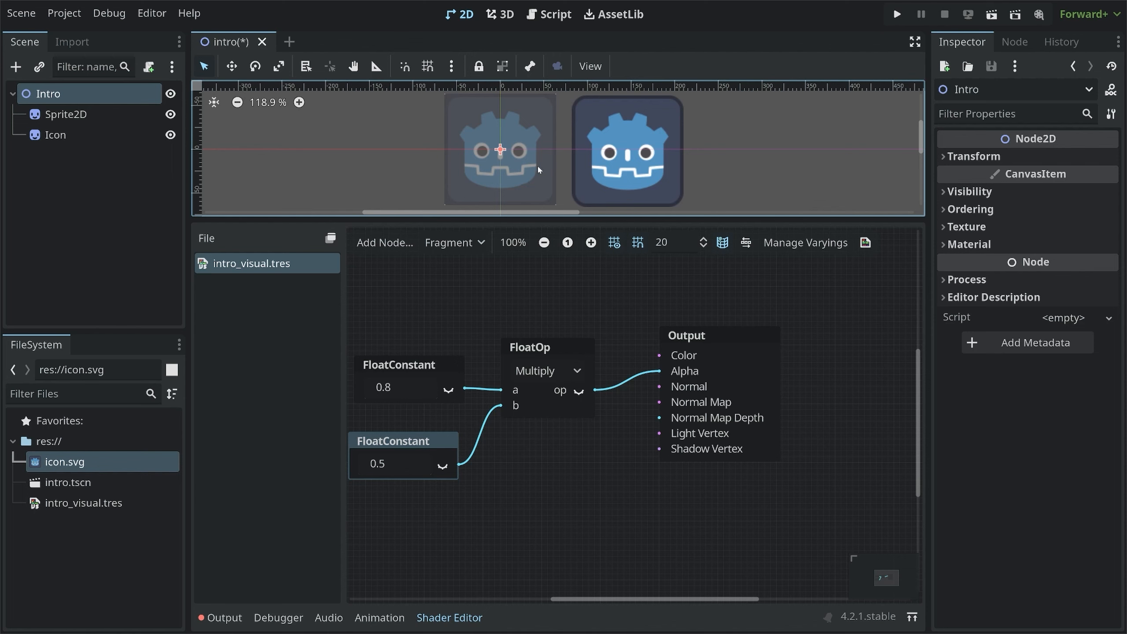
Set the first FloatConstant's value to 2
{"action": "left_click", "coordinate": [387, 391]}
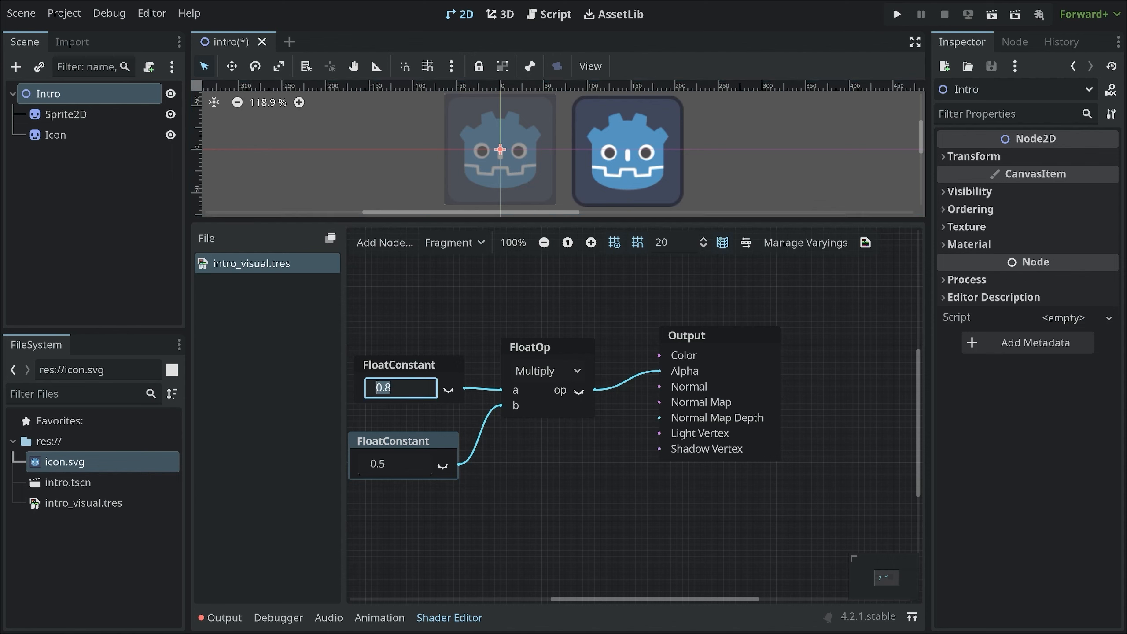
{"action": "left_click", "coordinate": [399, 464]}
{"action": "left_click", "coordinate": [394, 389]}
{"action": "type", "text": "2"}
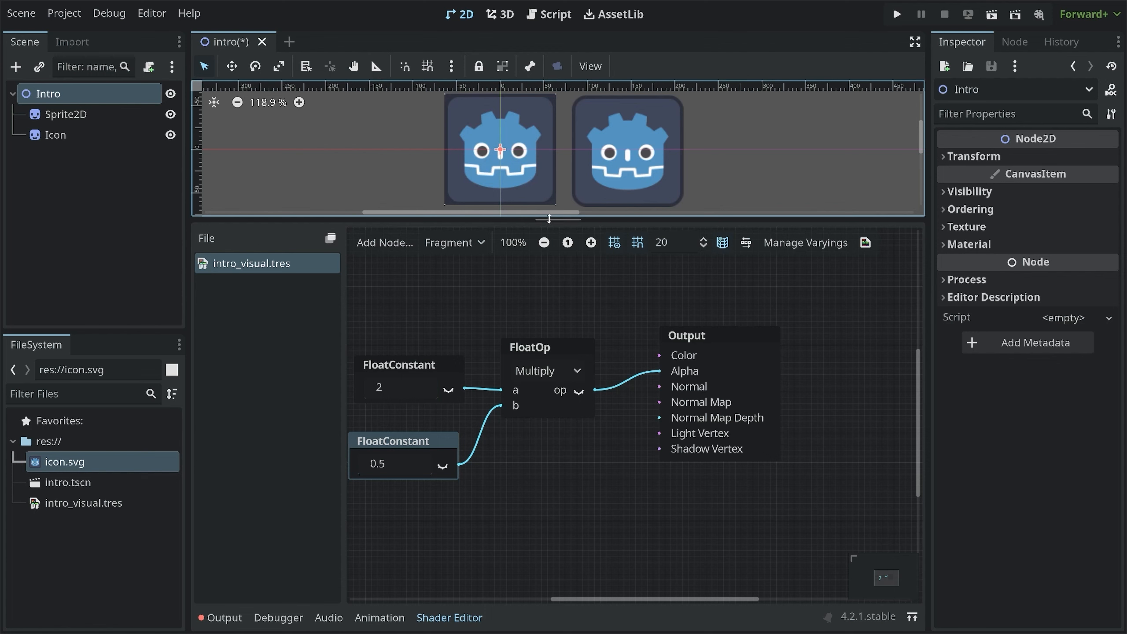
Rearrange the two FloatConstant nodes and the Multiply node into a tidy layout beside Output
{"action": "left_click_drag", "start_coordinate": [536, 347], "coordinate": [539, 330]}
{"action": "left_click_drag", "start_coordinate": [420, 367], "coordinate": [417, 328]}
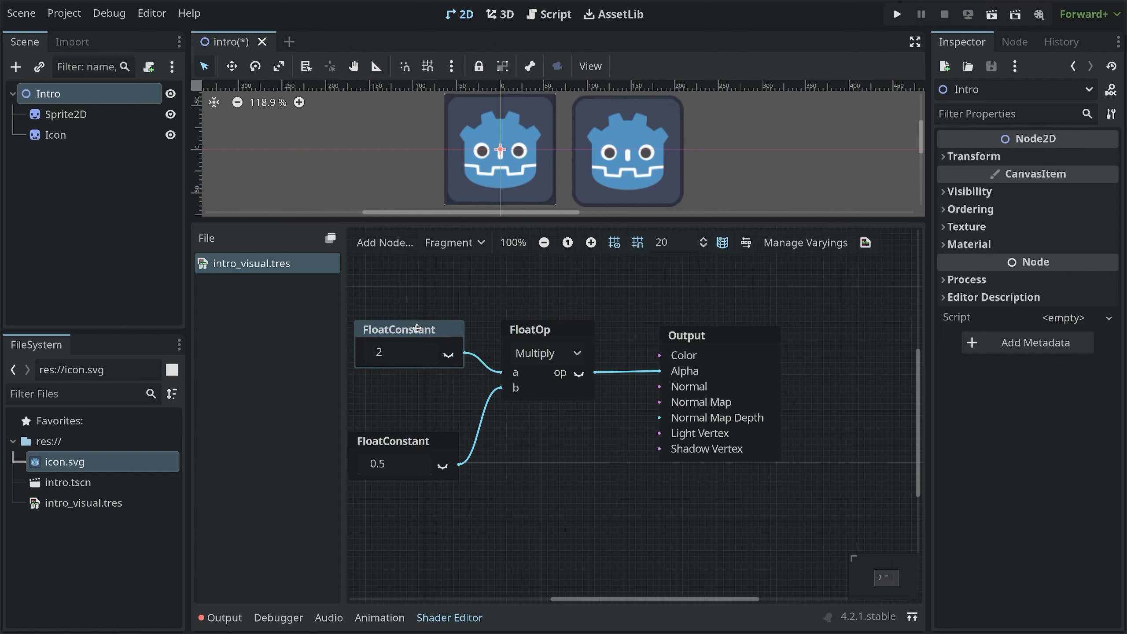
{"action": "left_click_drag", "start_coordinate": [415, 442], "coordinate": [421, 388]}
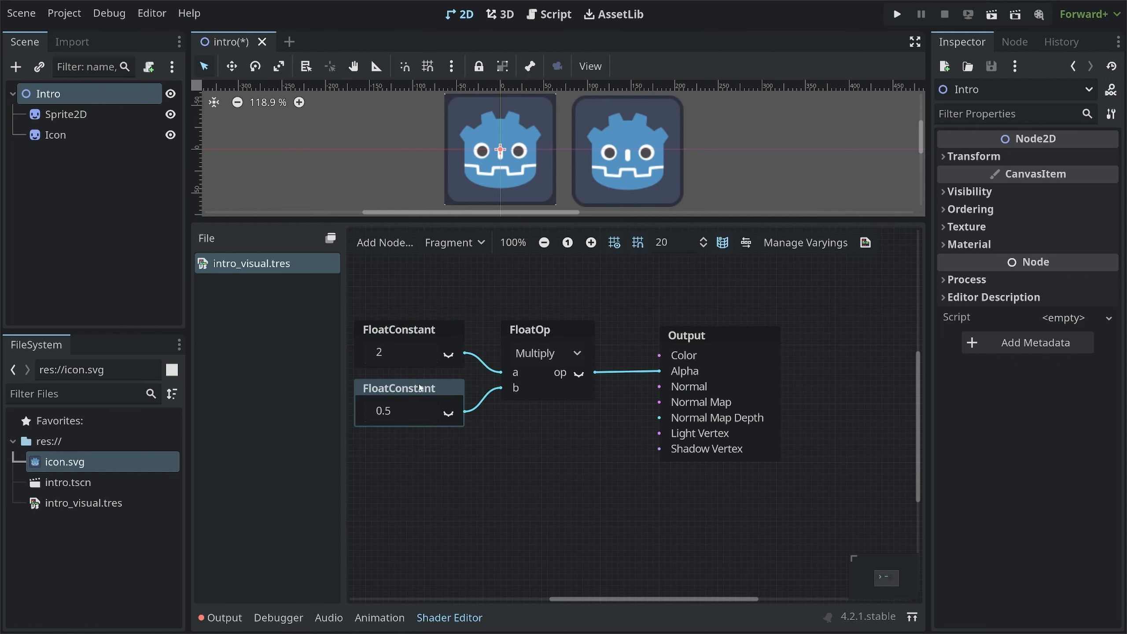
{"action": "left_click", "coordinate": [417, 331]}
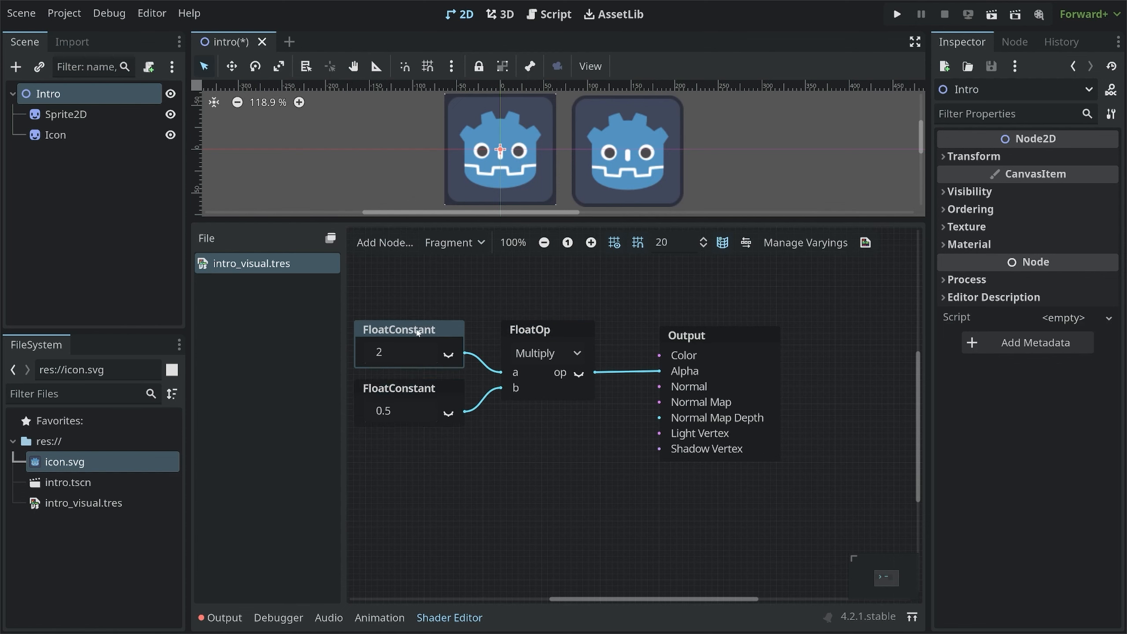
{"action": "left_click", "coordinate": [414, 393]}
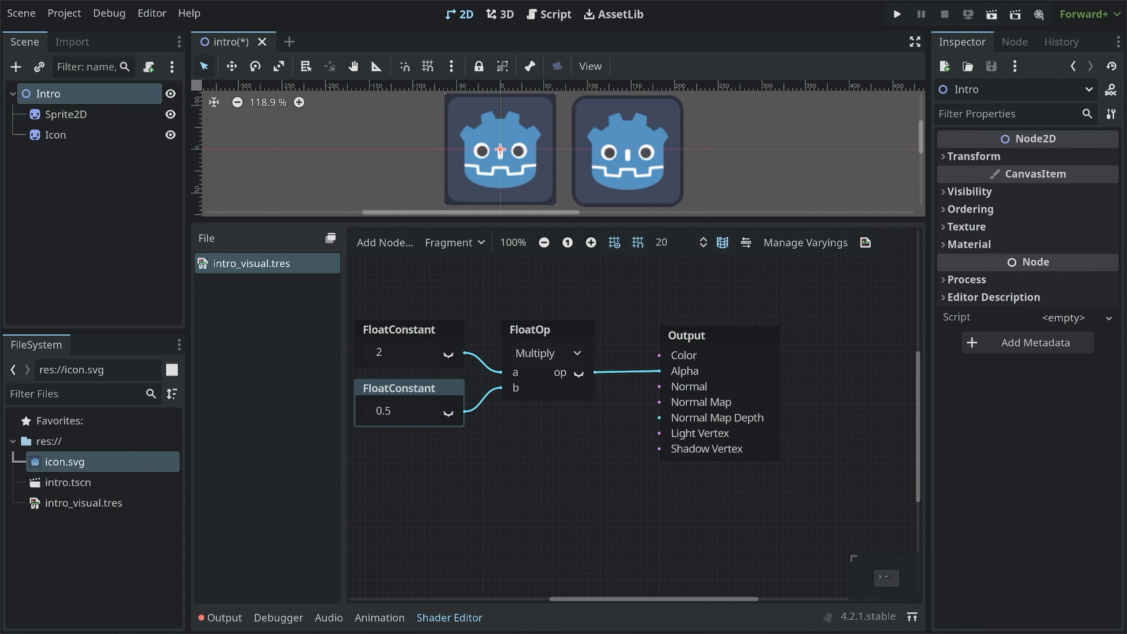
{"action": "mouse_move", "coordinate": [468, 345]}
{"action": "left_mouse_down"}
{"action": "mouse_move", "coordinate": [471, 362]}
{"action": "mouse_move", "coordinate": [463, 349]}
{"action": "left_mouse_up"}
{"action": "left_click_drag", "start_coordinate": [470, 401], "coordinate": [466, 411]}
{"action": "mouse_move", "coordinate": [503, 363]}
{"action": "left_mouse_down"}
{"action": "mouse_move", "coordinate": [492, 380]}
{"action": "mouse_move", "coordinate": [501, 404]}
{"action": "mouse_move", "coordinate": [507, 362]}
{"action": "left_mouse_up"}
{"action": "left_click_drag", "start_coordinate": [430, 389], "coordinate": [431, 454]}
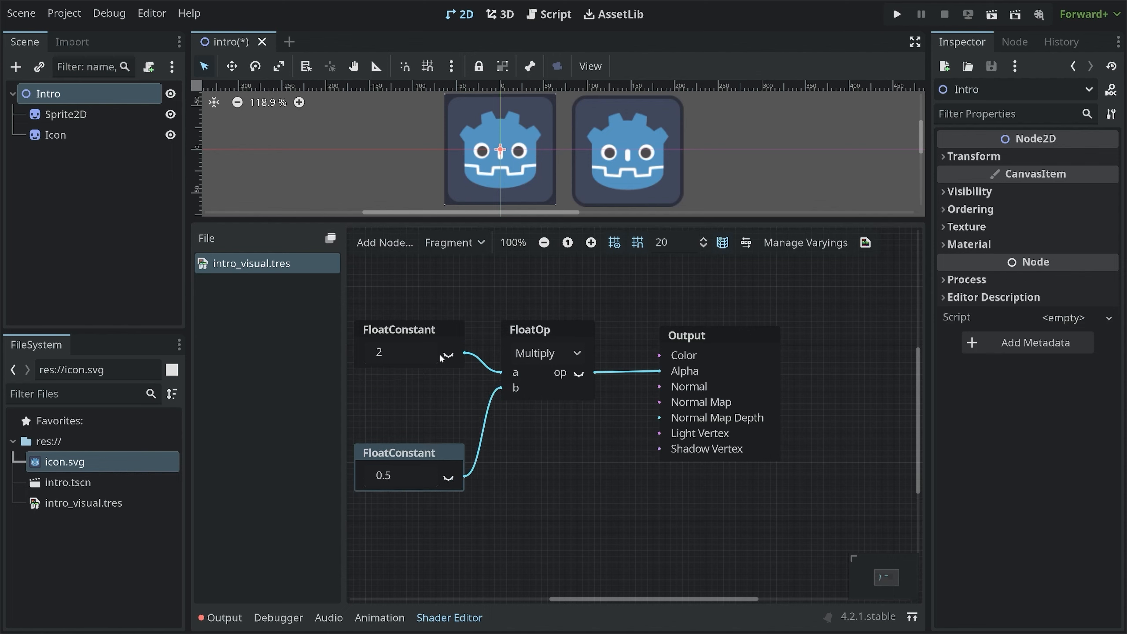
Turn on the previews of both FloatConstant nodes and of the Multiply node's output
{"action": "left_click", "coordinate": [449, 355]}
{"action": "left_click_drag", "start_coordinate": [431, 328], "coordinate": [425, 270]}
{"action": "middle_click_drag", "start_coordinate": [501, 347], "coordinate": [554, 384]}
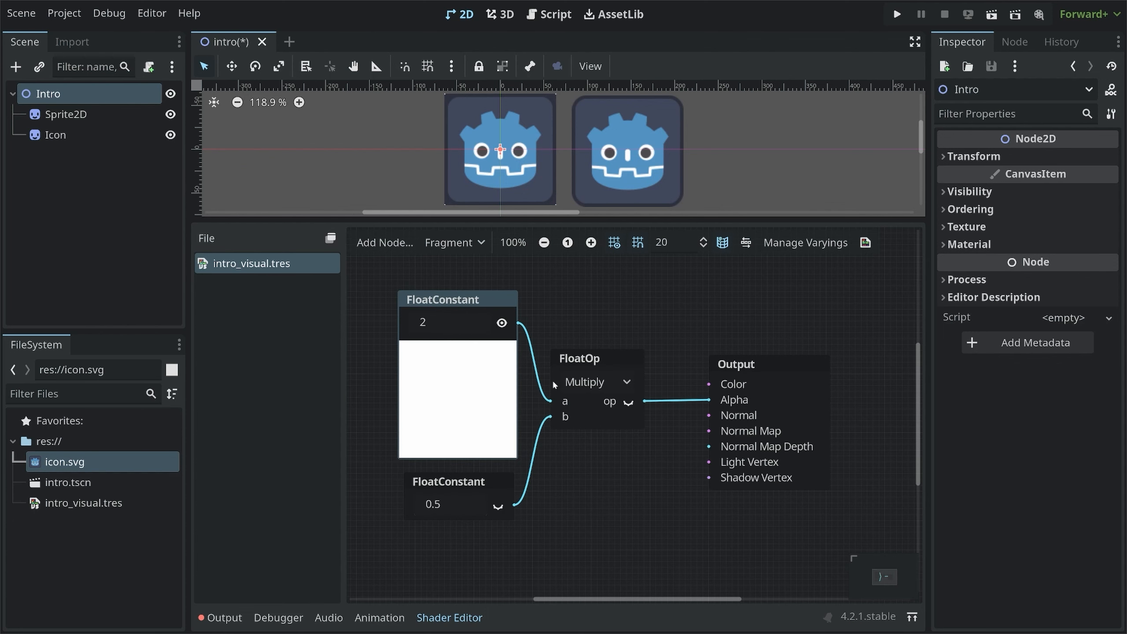
{"action": "left_click", "coordinate": [499, 507]}
{"action": "middle_click_drag", "start_coordinate": [594, 500], "coordinate": [605, 442]}
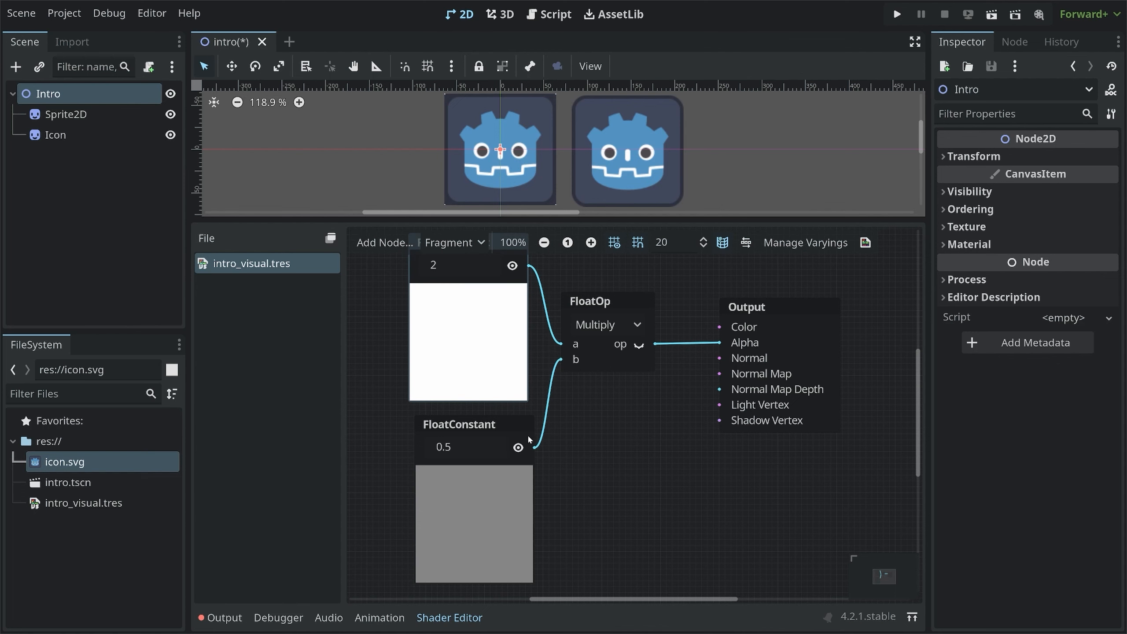
{"action": "left_click", "coordinate": [492, 424]}
{"action": "left_click_drag", "start_coordinate": [492, 424], "coordinate": [486, 418]}
{"action": "scroll", "coordinate": [556, 404], "scroll_direction": "up", "scroll_amount": 2}
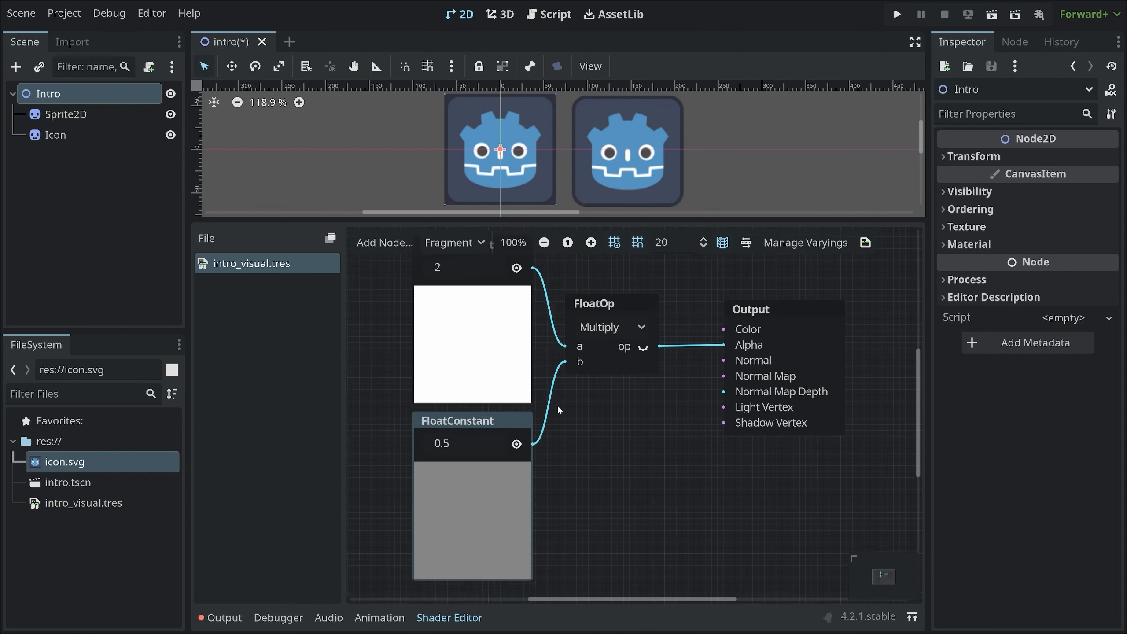
{"action": "left_click", "coordinate": [641, 369]}
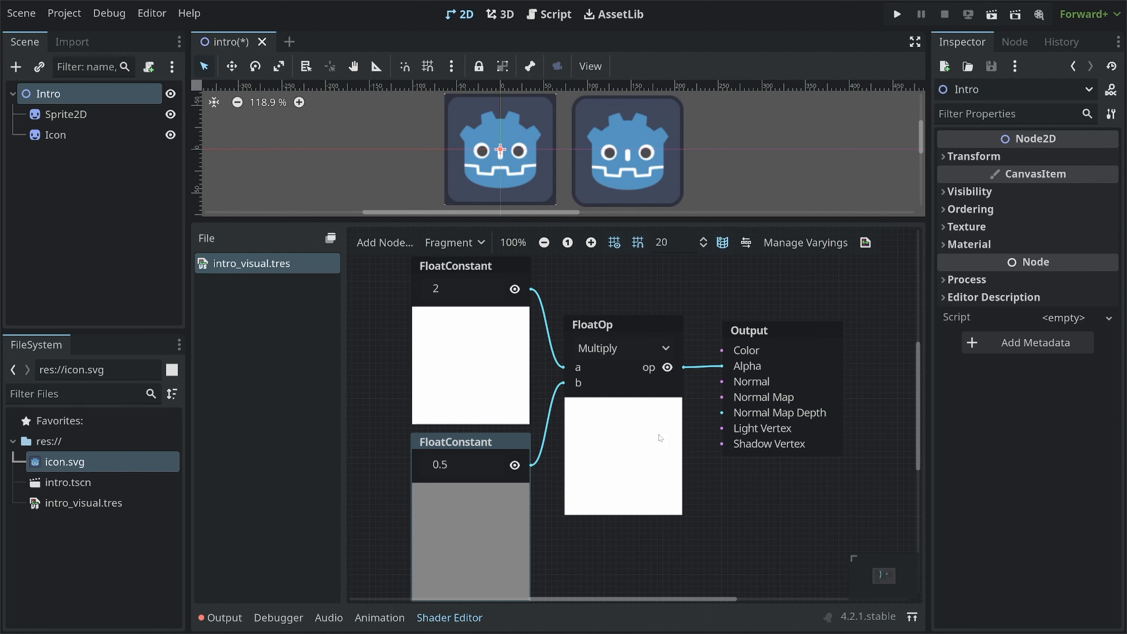
Set the first FloatConstant's value to 0.9 and hide the Multiply node's output preview
{"action": "left_click", "coordinate": [444, 289]}
{"action": "type", "text": "0.9"}
{"action": "left_click", "coordinate": [566, 281]}
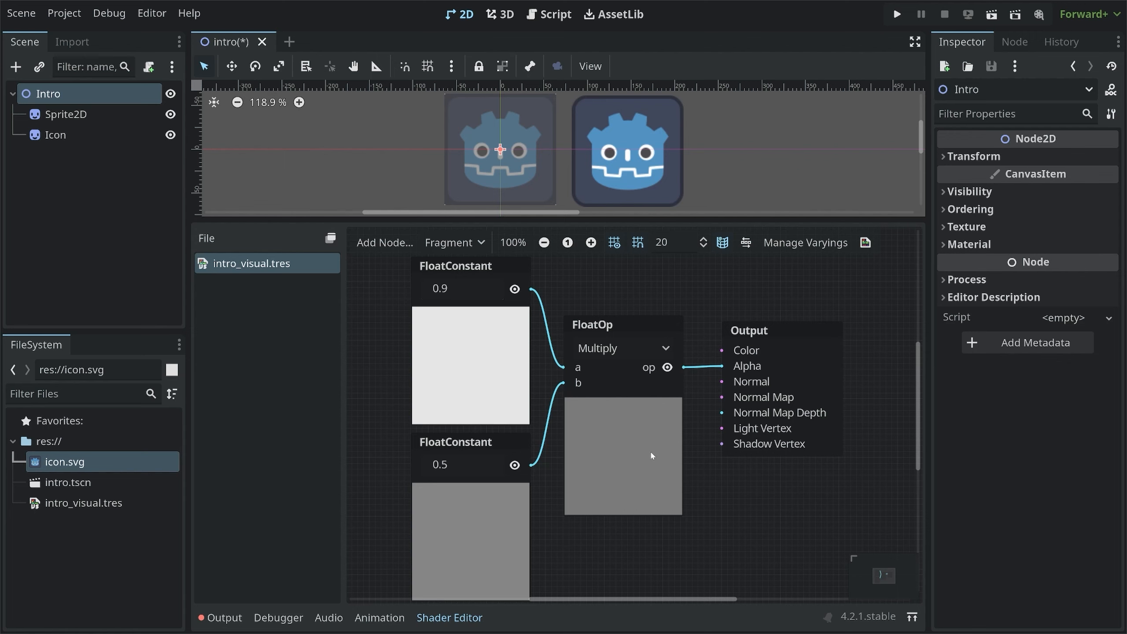
{"action": "left_click", "coordinate": [667, 368]}
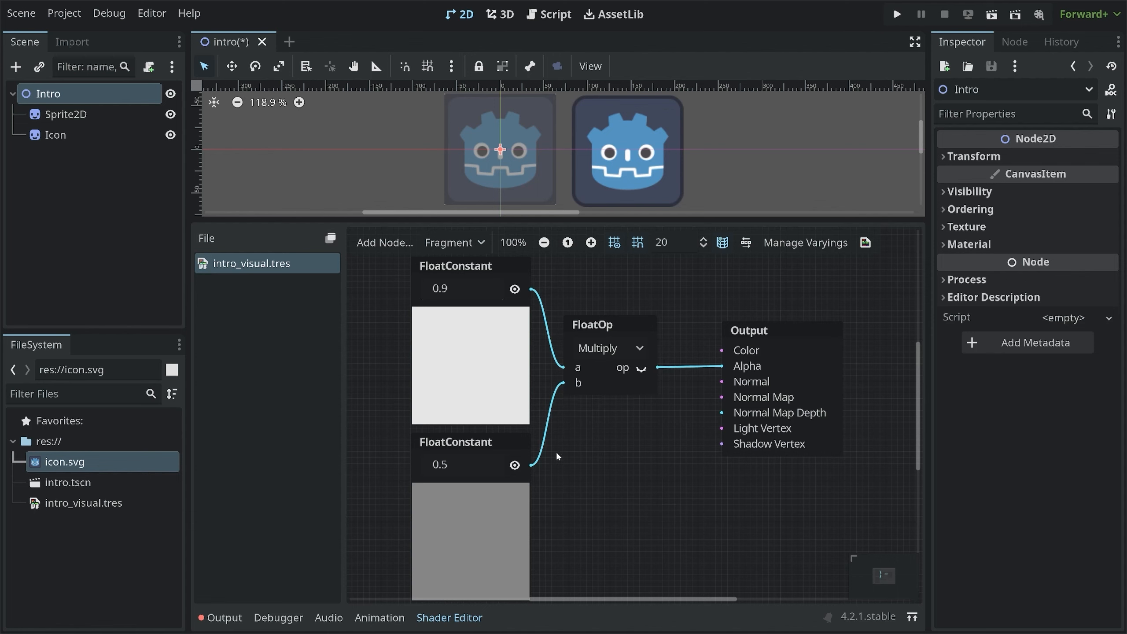
Hide both FloatConstant previews and arrange the two constants and the Multiply node compactly beside Output
{"action": "left_click", "coordinate": [514, 466]}
{"action": "left_click", "coordinate": [515, 289]}
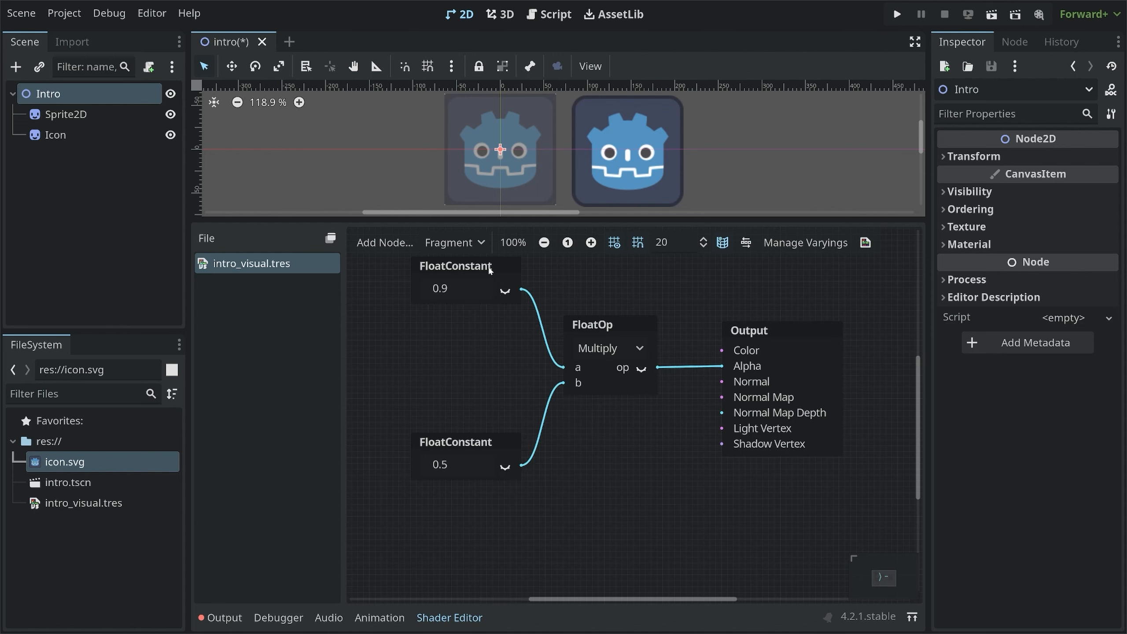
{"action": "left_click_drag", "start_coordinate": [490, 270], "coordinate": [488, 391]}
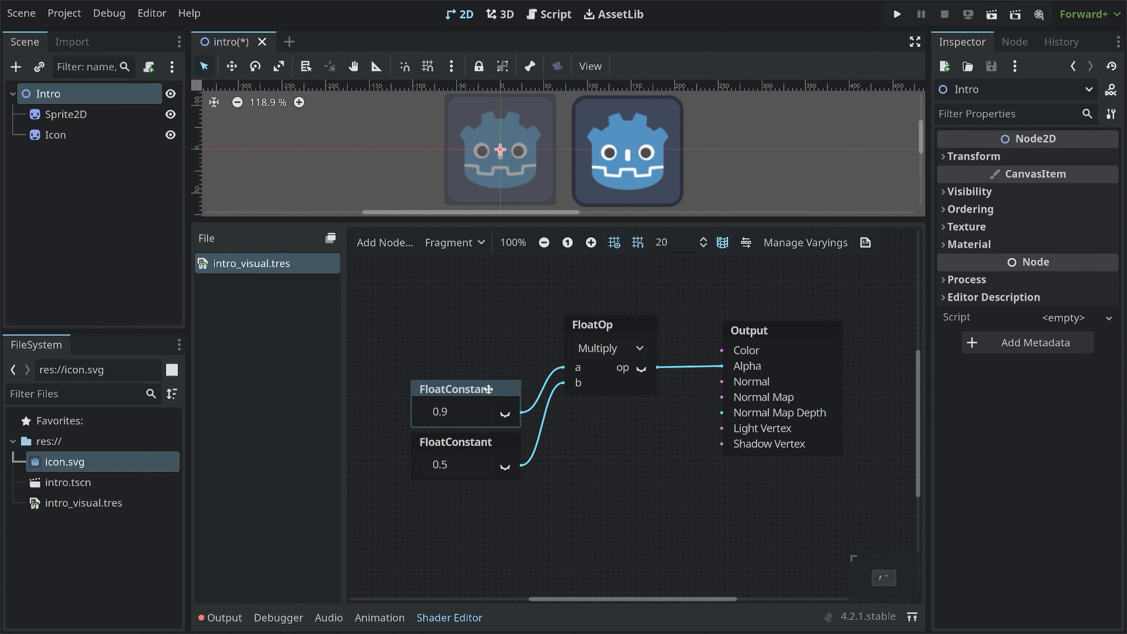
{"action": "left_click", "coordinate": [615, 325]}
{"action": "left_click_drag", "start_coordinate": [612, 320], "coordinate": [624, 378]}
{"action": "left_click_drag", "start_coordinate": [494, 387], "coordinate": [523, 380]}
{"action": "left_click_drag", "start_coordinate": [496, 440], "coordinate": [524, 440]}
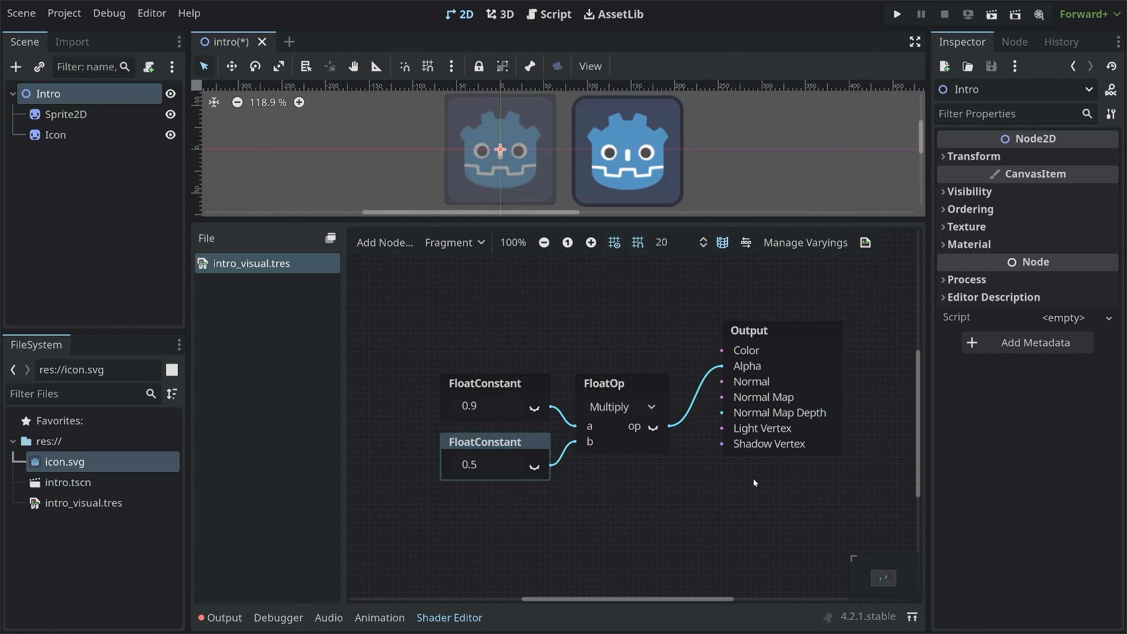
{"action": "middle_click_drag", "start_coordinate": [755, 483], "coordinate": [719, 546]}
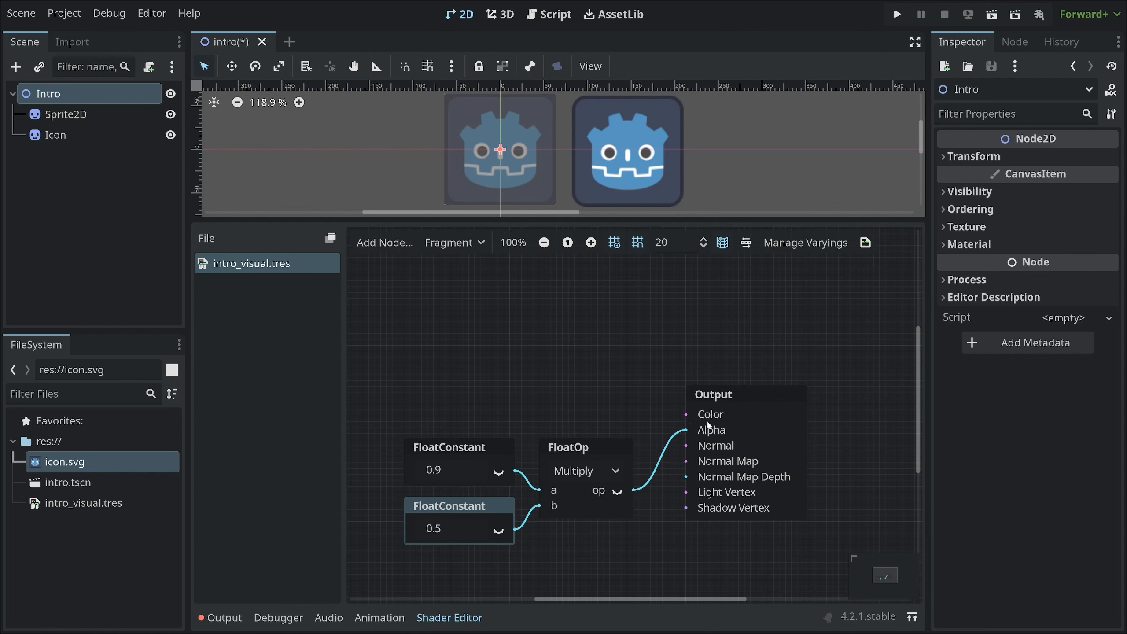
Add a ColorConstant node and place it above the FloatConstant nodes
{"action": "left_click", "coordinate": [540, 348]}
{"action": "right_click", "coordinate": [473, 329]}
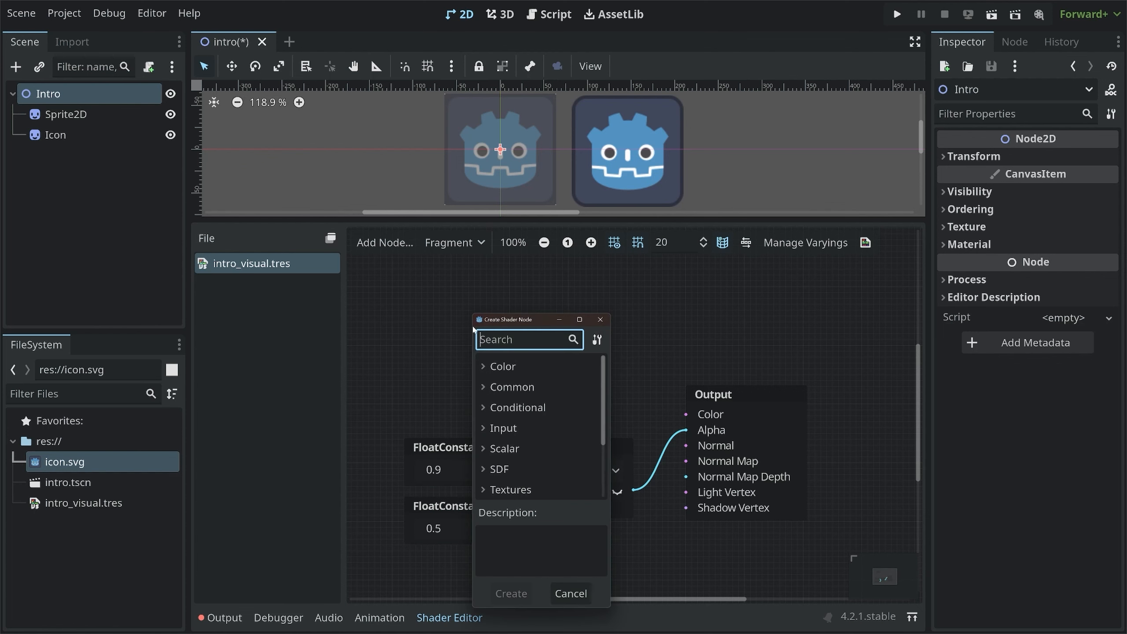
{"action": "type", "text": "color"}
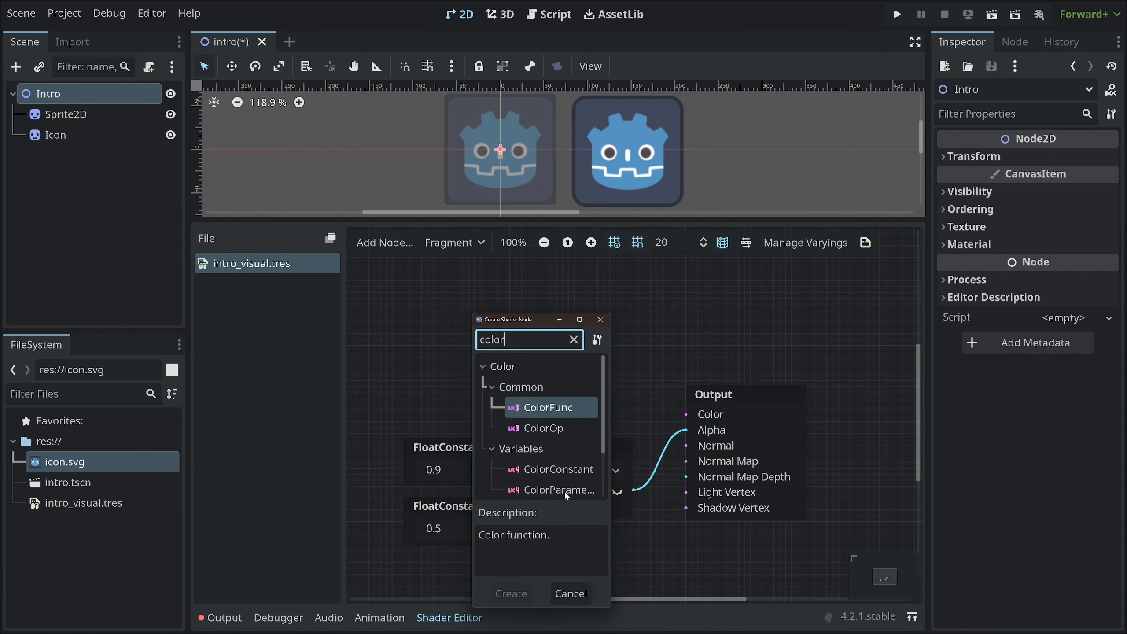
{"action": "left_click", "coordinate": [543, 470]}
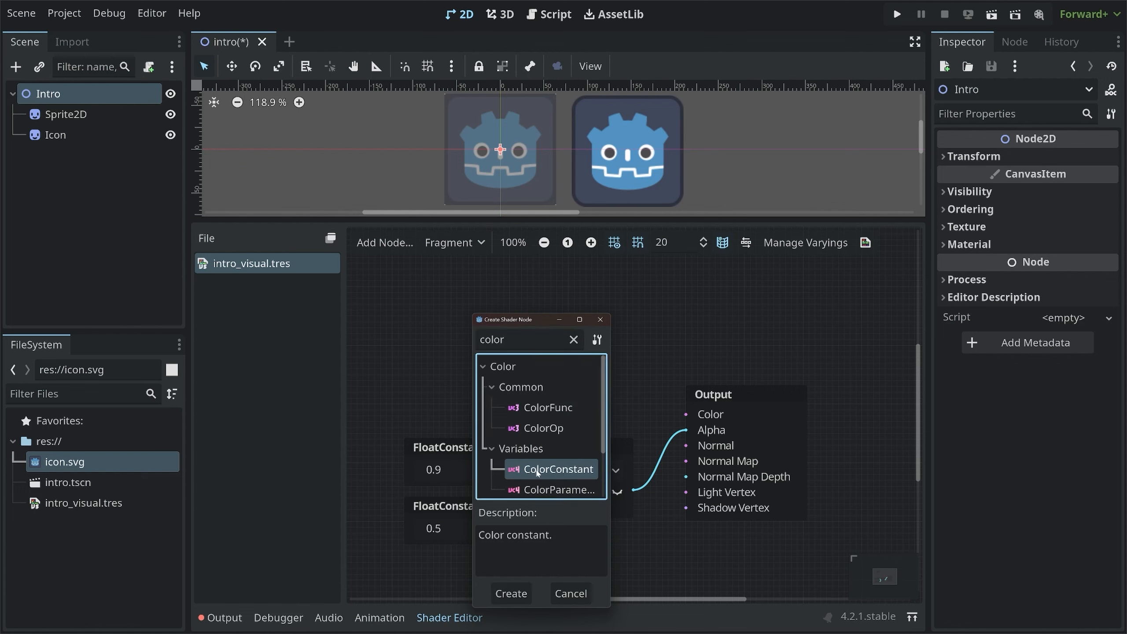
{"action": "double_click", "coordinate": [558, 472]}
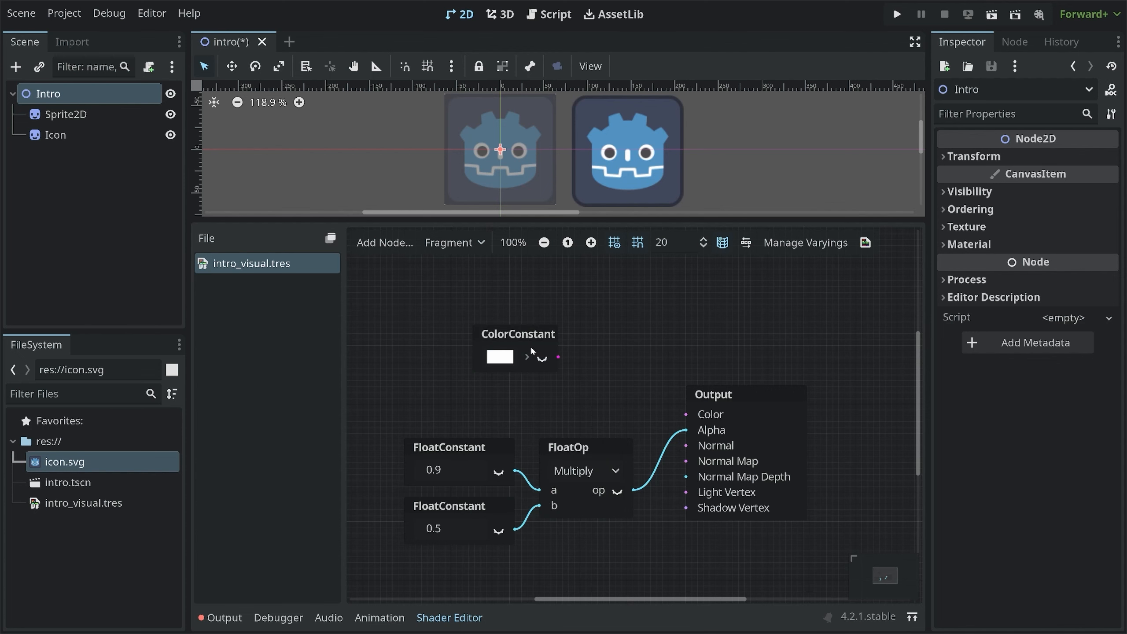
{"action": "left_click_drag", "start_coordinate": [520, 339], "coordinate": [493, 324]}
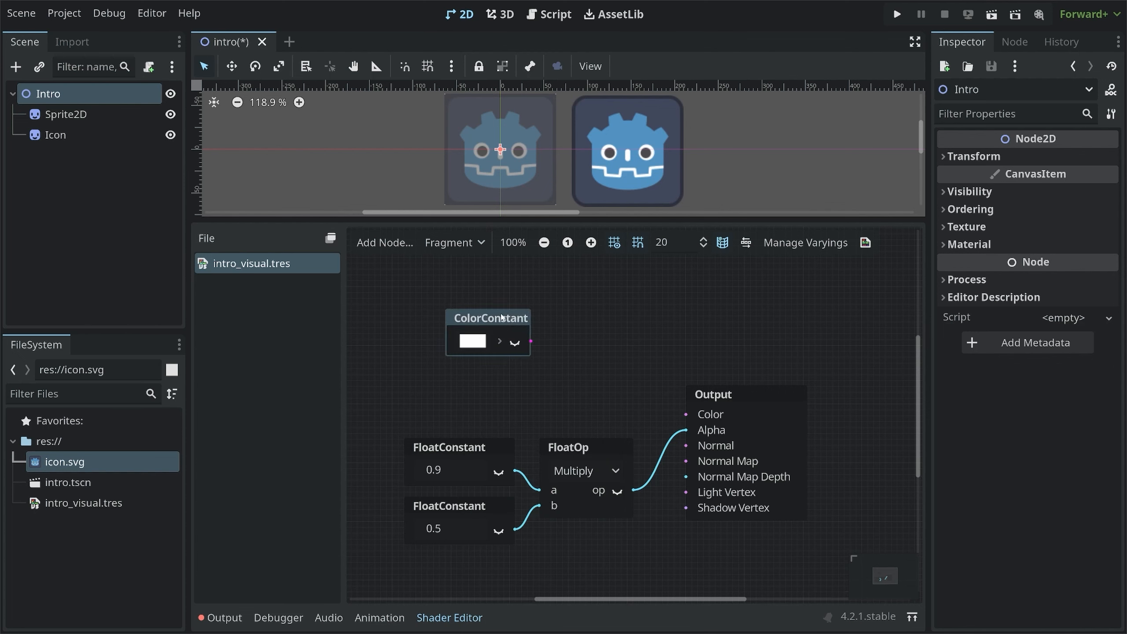
Set the ColorConstant's colour to a dark red, b21a0a
{"action": "left_click", "coordinate": [473, 345]}
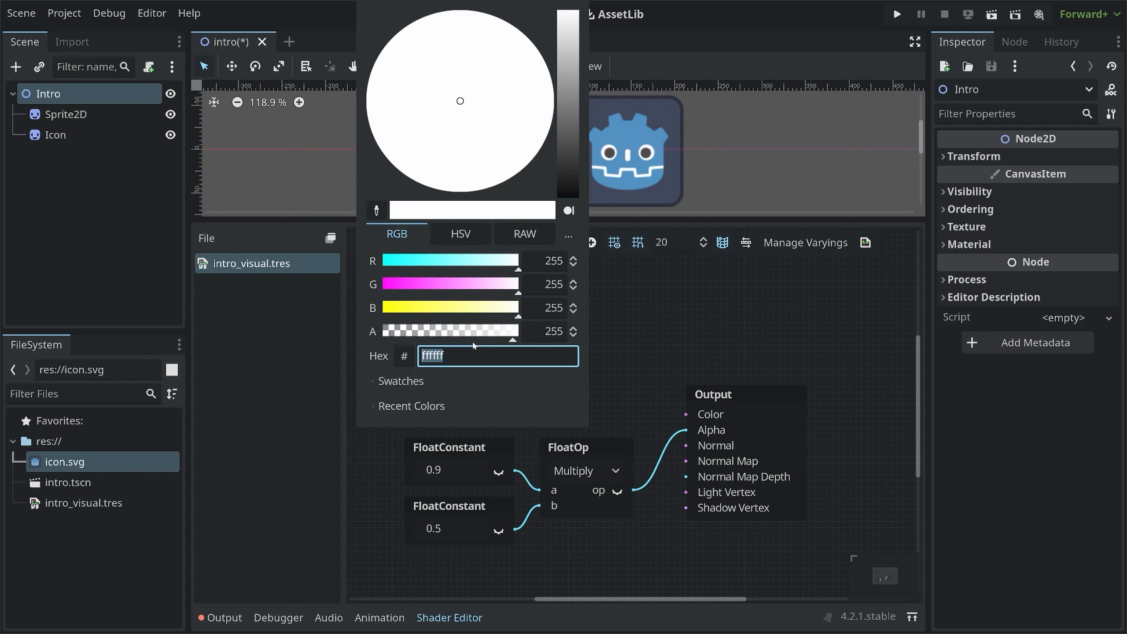
{"action": "left_click_drag", "start_coordinate": [568, 84], "coordinate": [563, 125]}
{"action": "left_click_drag", "start_coordinate": [497, 108], "coordinate": [528, 91]}
{"action": "left_click_drag", "start_coordinate": [415, 309], "coordinate": [393, 312]}
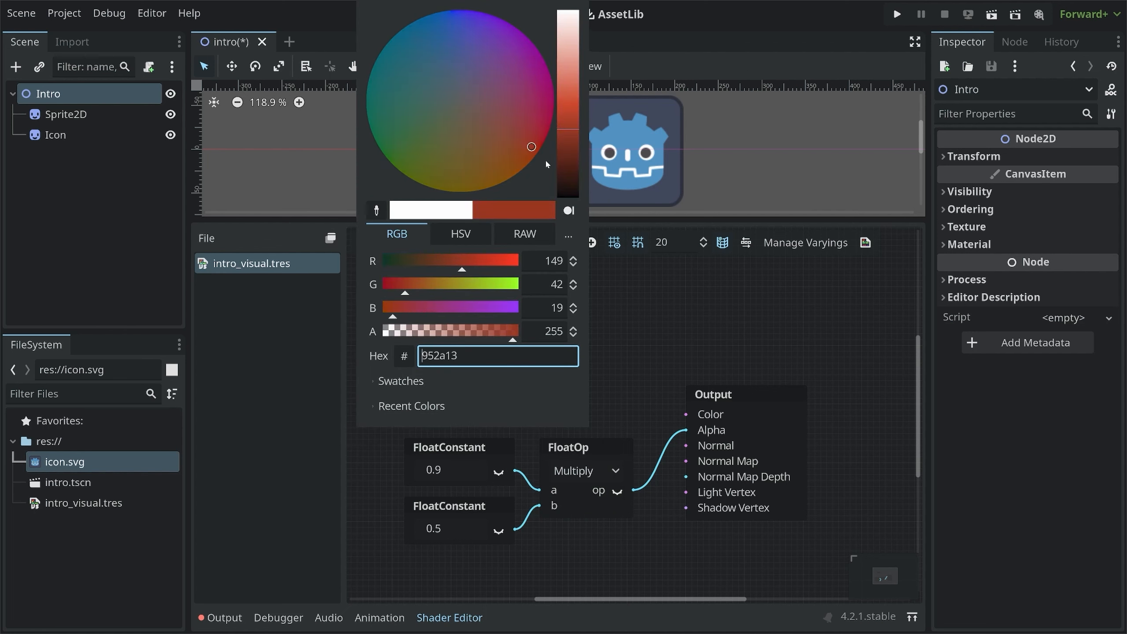
{"action": "left_click_drag", "start_coordinate": [570, 144], "coordinate": [572, 152]}
{"action": "left_click_drag", "start_coordinate": [471, 256], "coordinate": [476, 259]}
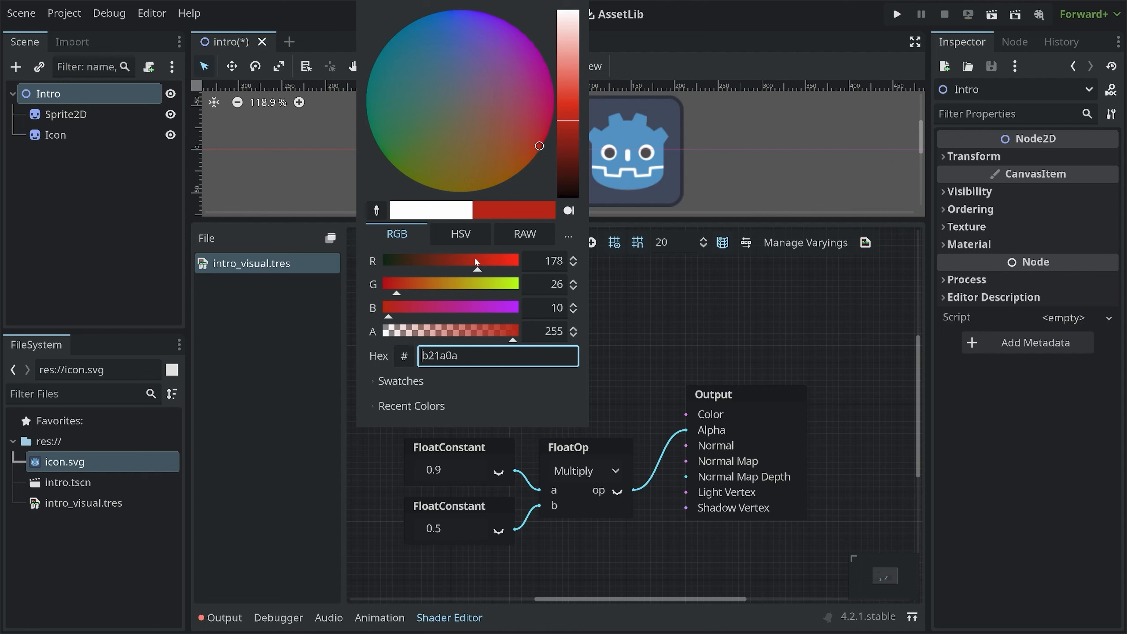
{"action": "left_click", "coordinate": [627, 334]}
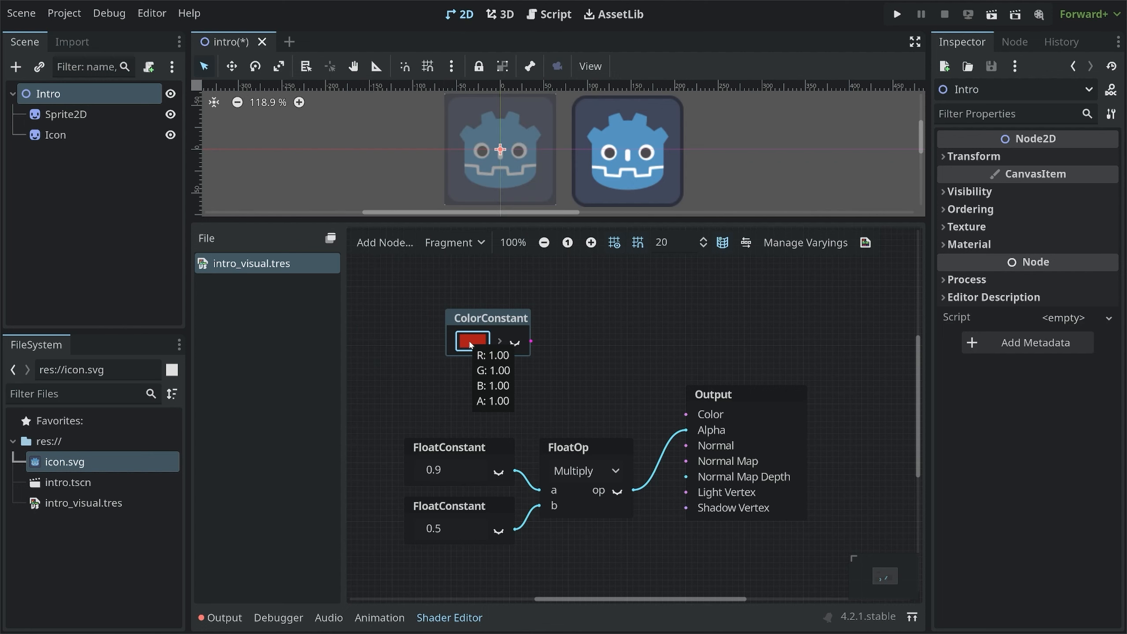
Turn on the ColorConstant's preview and move the node higher in the graph
{"action": "left_click", "coordinate": [515, 343]}
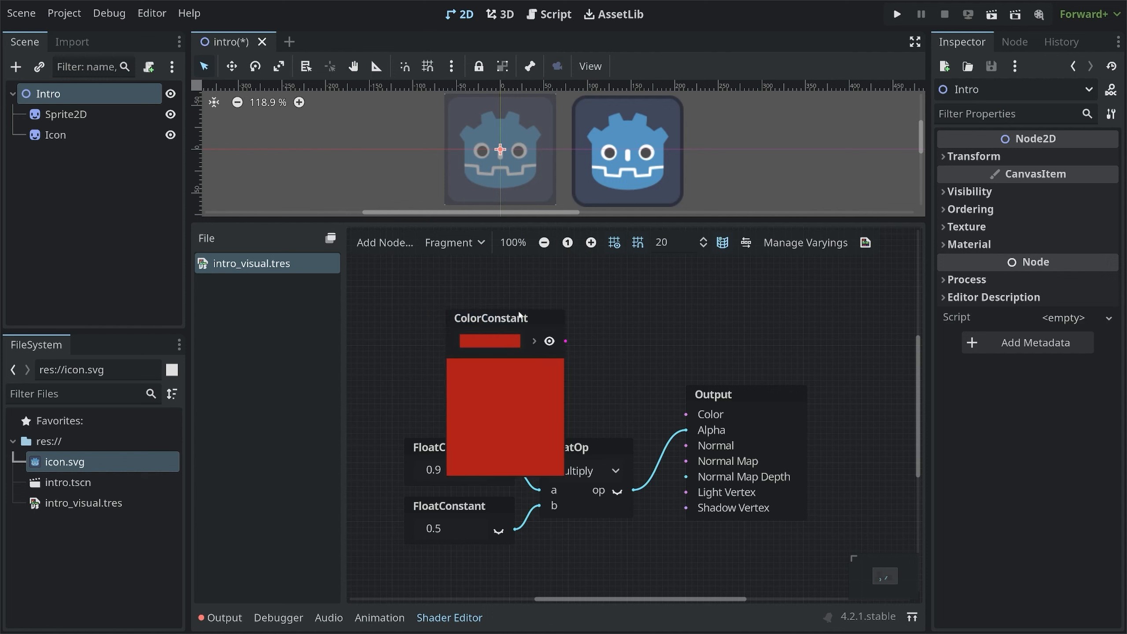
{"action": "left_click_drag", "start_coordinate": [520, 315], "coordinate": [494, 270]}
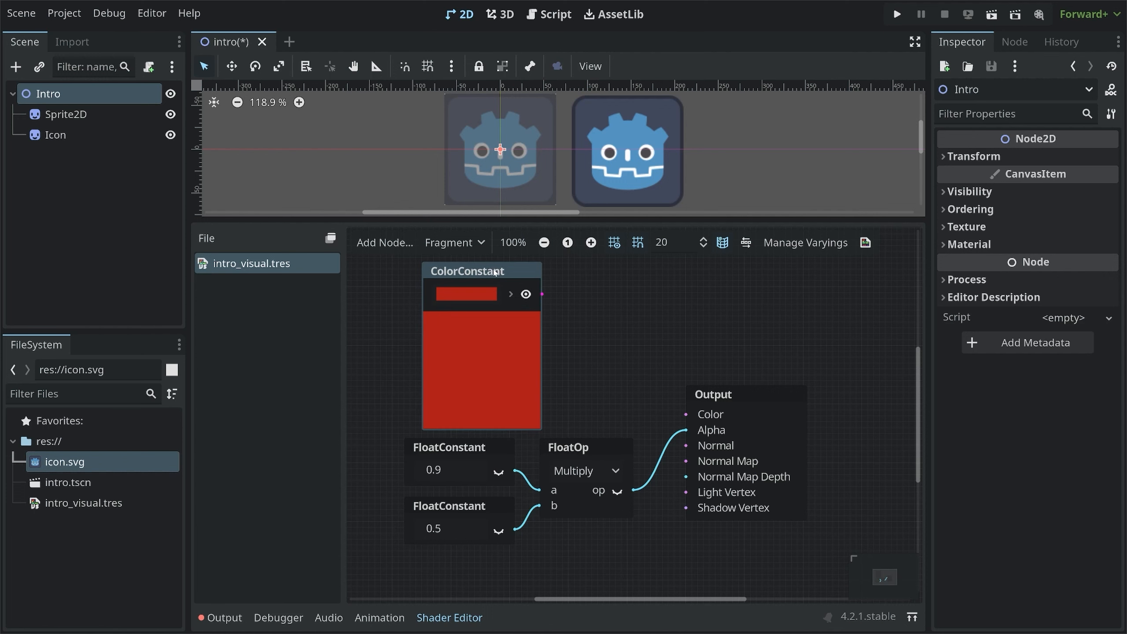
Expand the ColorConstant's channel outputs and preview the red, green, blue and alpha channels one at a time
{"action": "left_click", "coordinate": [511, 295]}
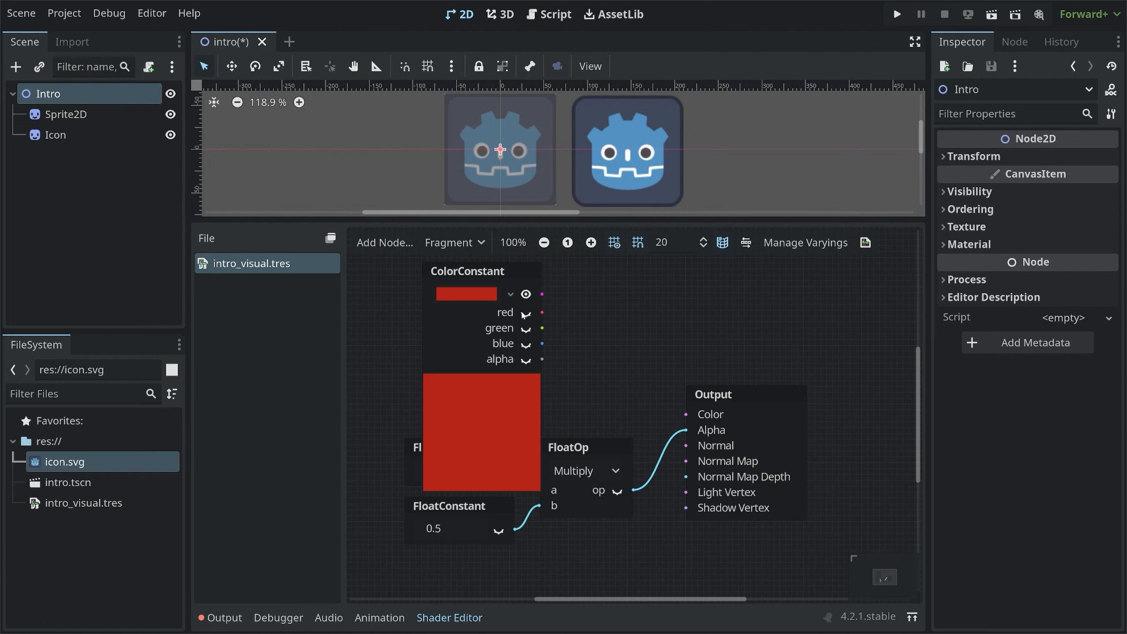
{"action": "left_click", "coordinate": [526, 313]}
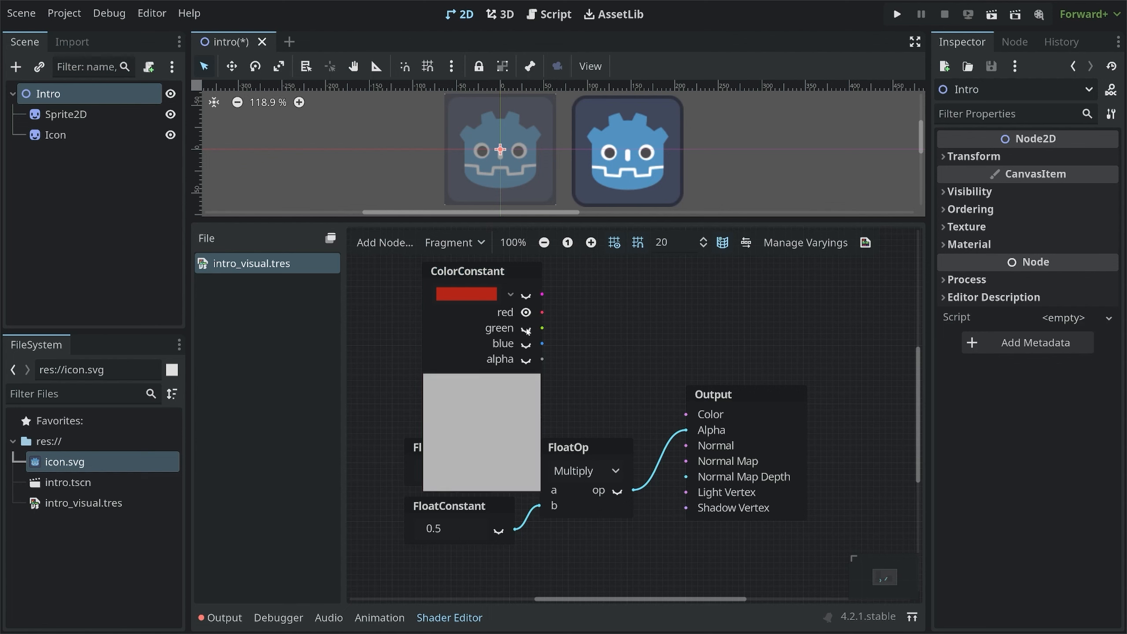
{"action": "left_click", "coordinate": [526, 329]}
{"action": "left_click", "coordinate": [525, 344]}
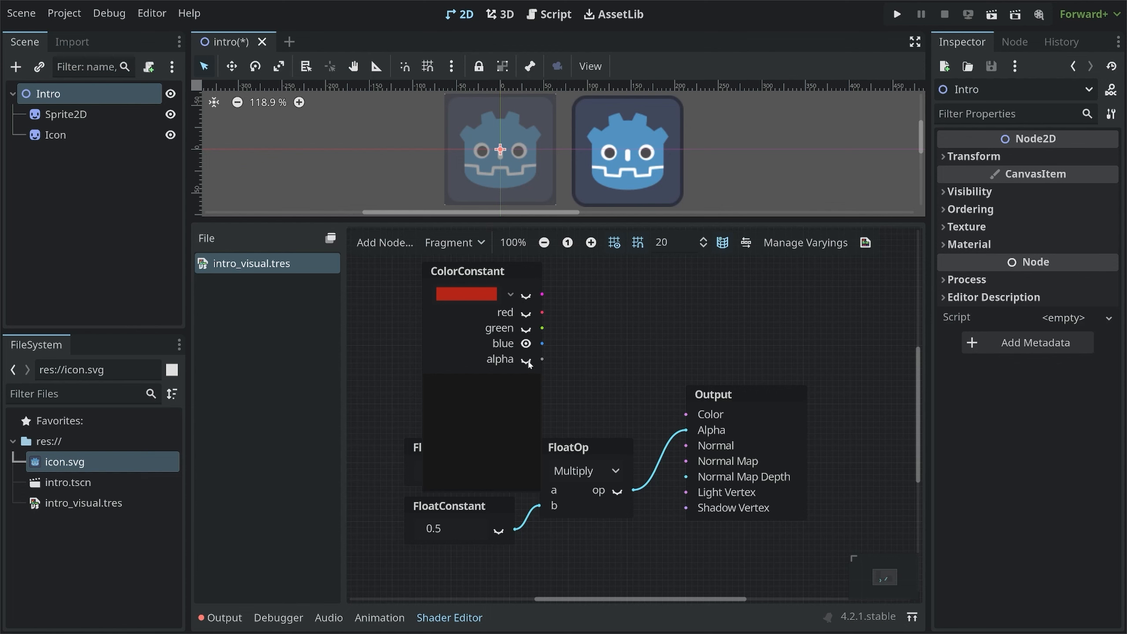
{"action": "left_click", "coordinate": [526, 359]}
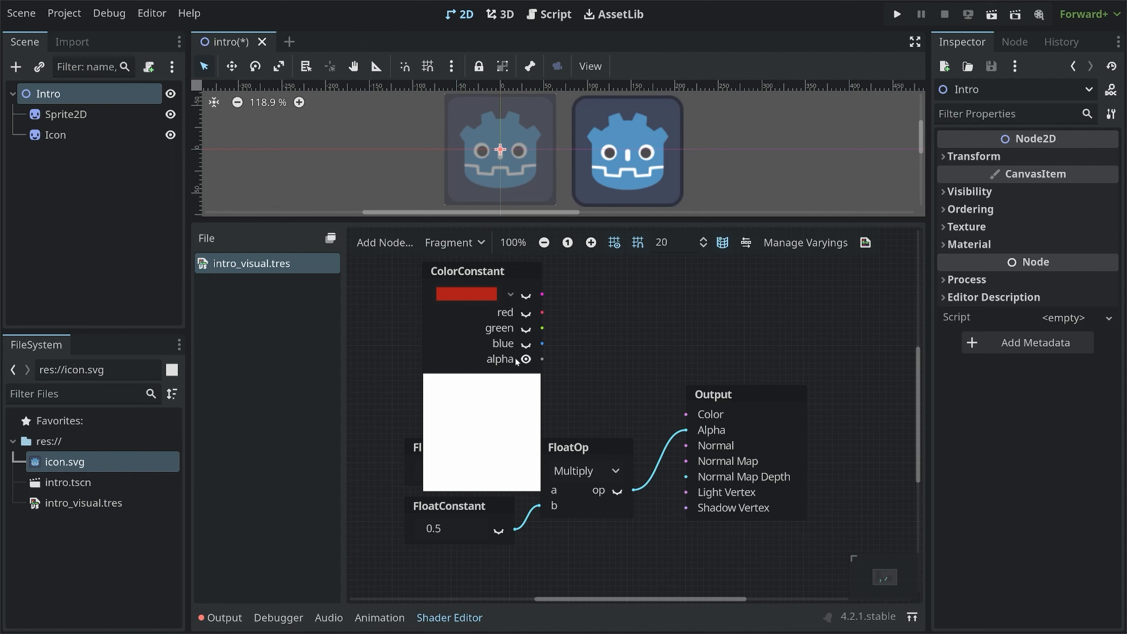
{"action": "left_click", "coordinate": [526, 313]}
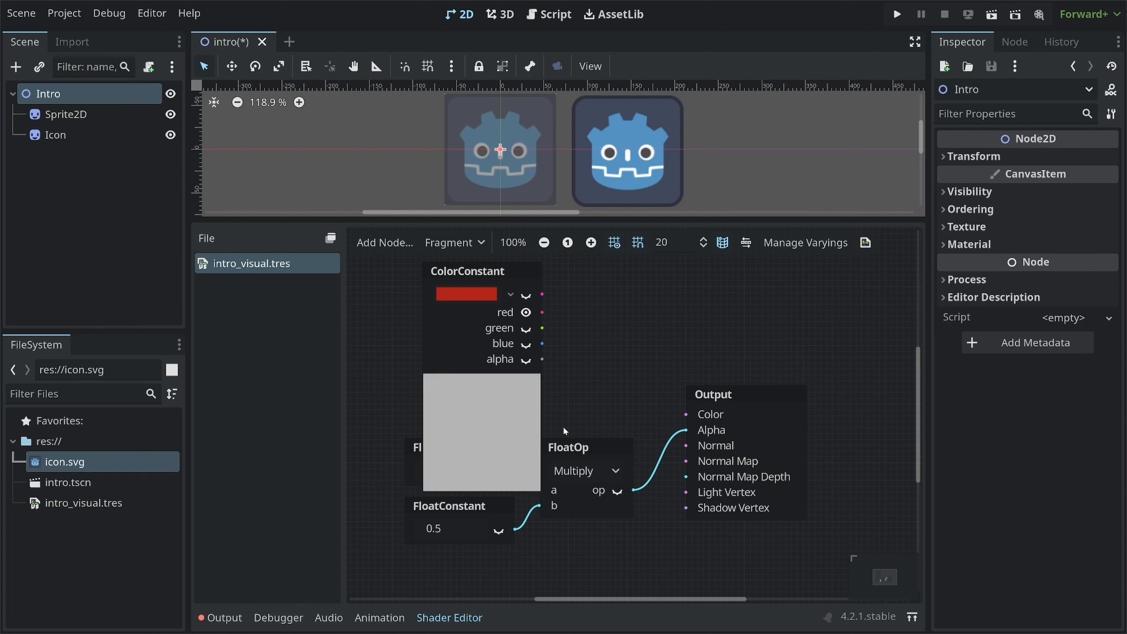
{"action": "left_click", "coordinate": [525, 328]}
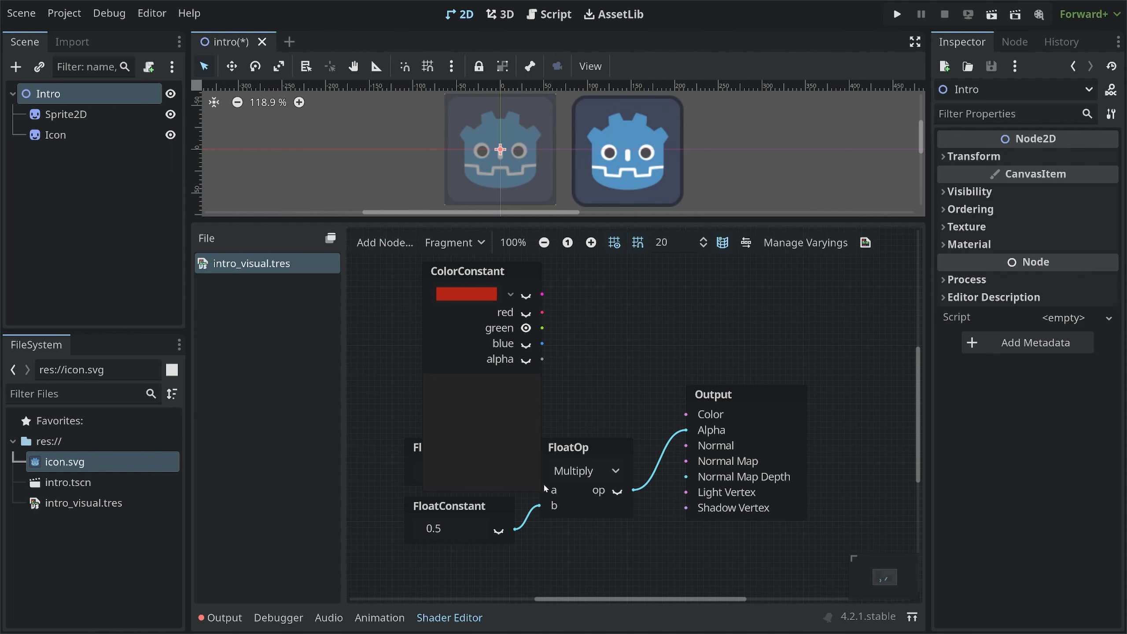
{"action": "left_click", "coordinate": [526, 295]}
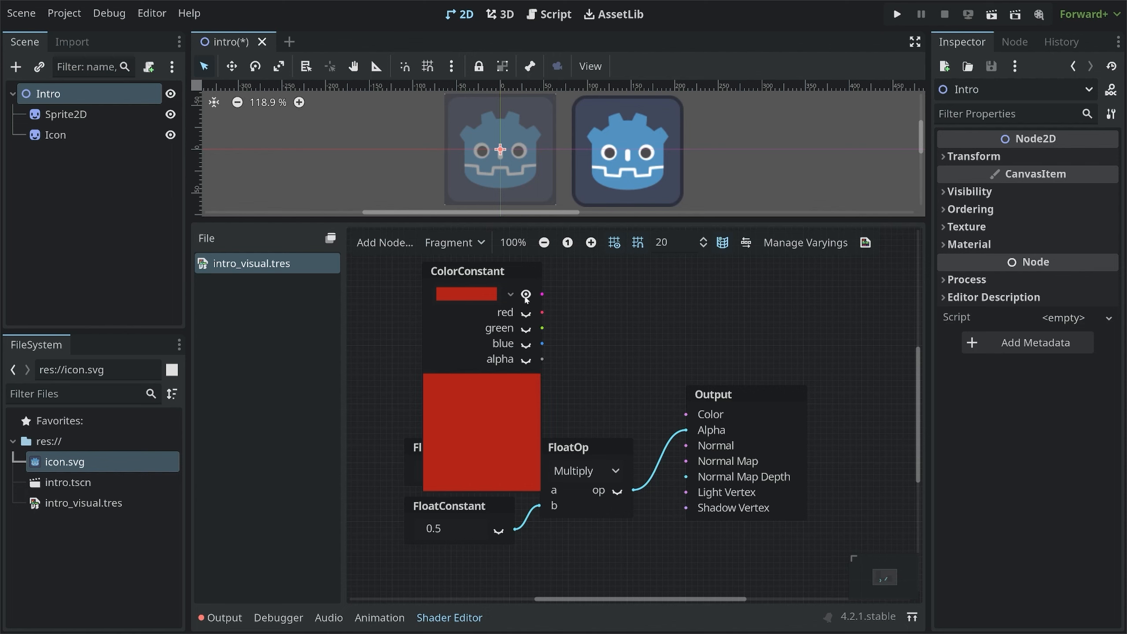
{"action": "left_click", "coordinate": [511, 295]}
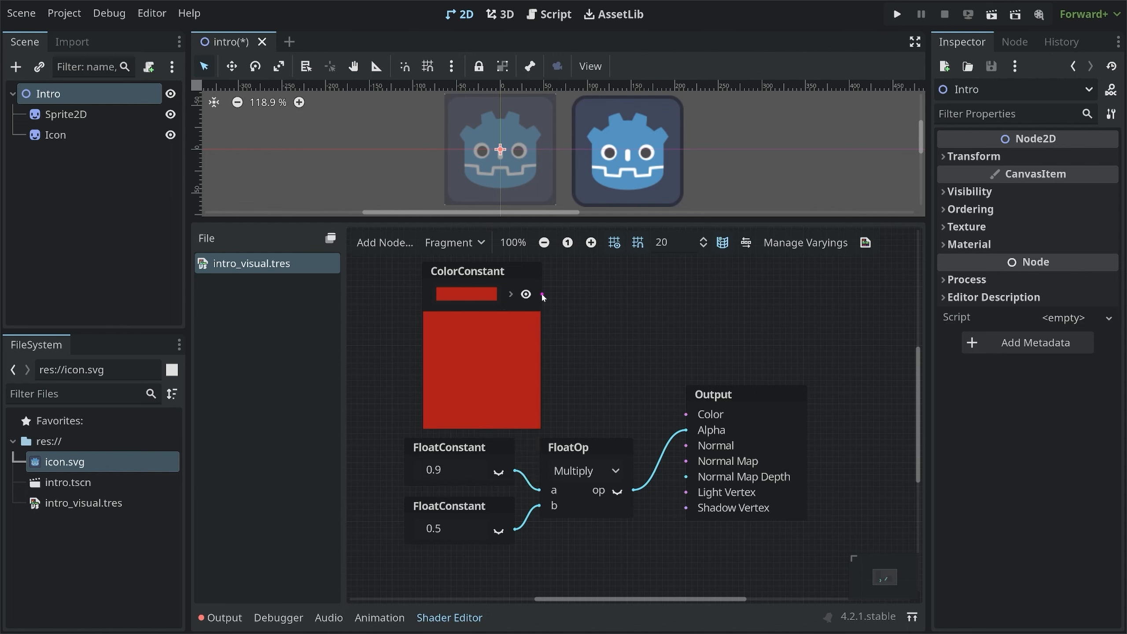
Connect the ColorConstant to Output's Color and change its colour to blue 0a1fb1
{"action": "left_click_drag", "start_coordinate": [543, 295], "coordinate": [686, 415]}
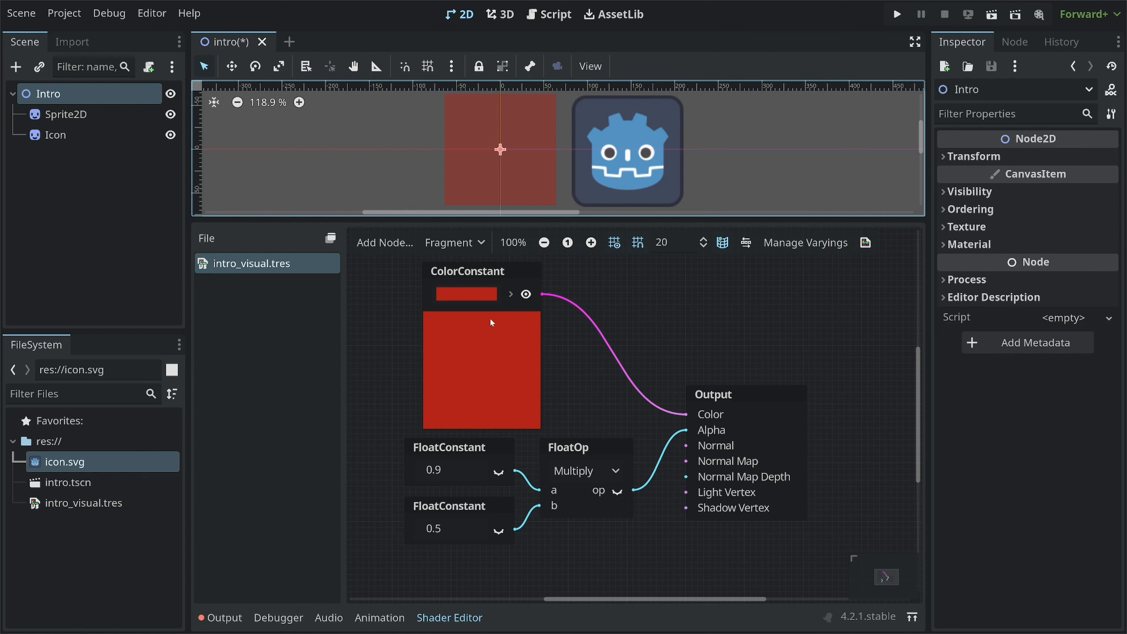
{"action": "left_click", "coordinate": [486, 297]}
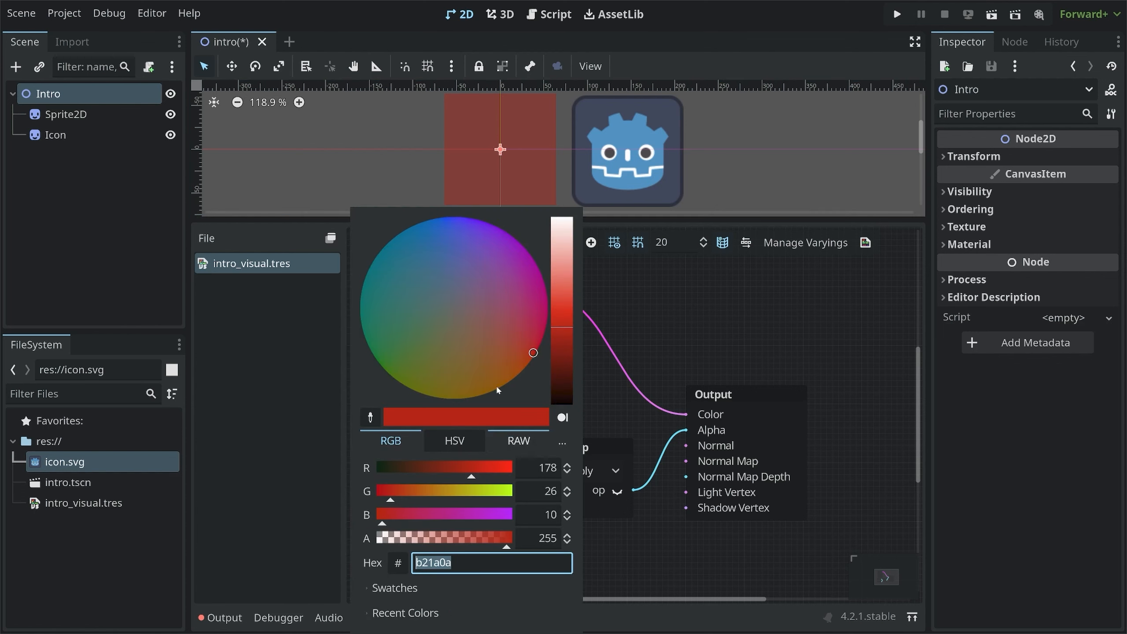
{"action": "type", "text": "4258b1"}
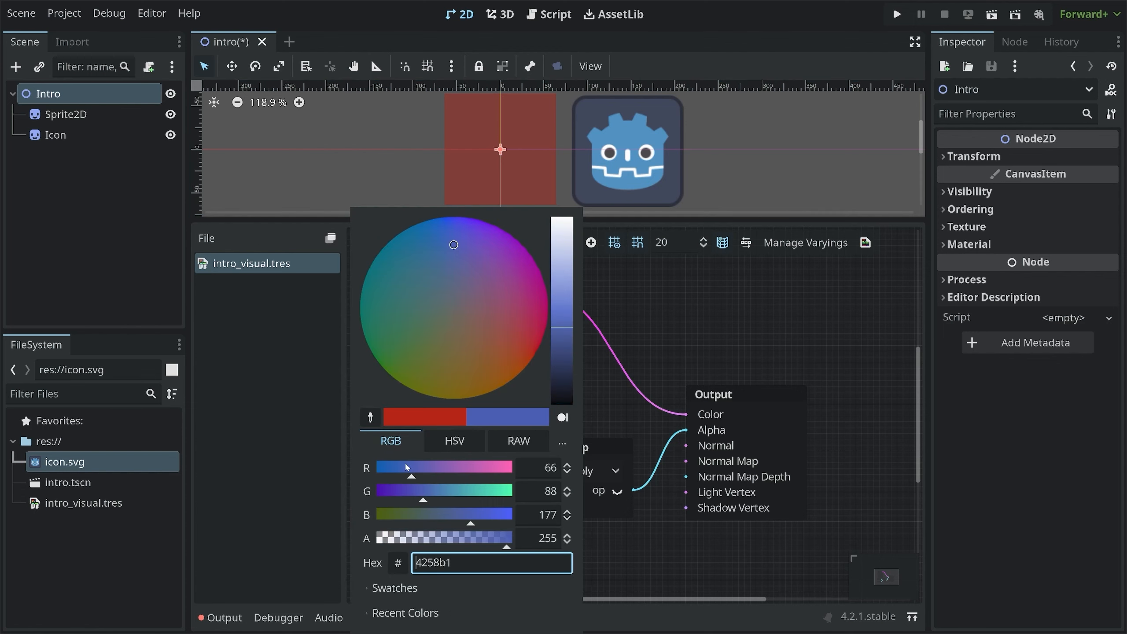
{"action": "mouse_move", "coordinate": [409, 468]}
{"action": "left_mouse_down"}
{"action": "mouse_move", "coordinate": [395, 472]}
{"action": "mouse_move", "coordinate": [397, 495]}
{"action": "left_mouse_up"}
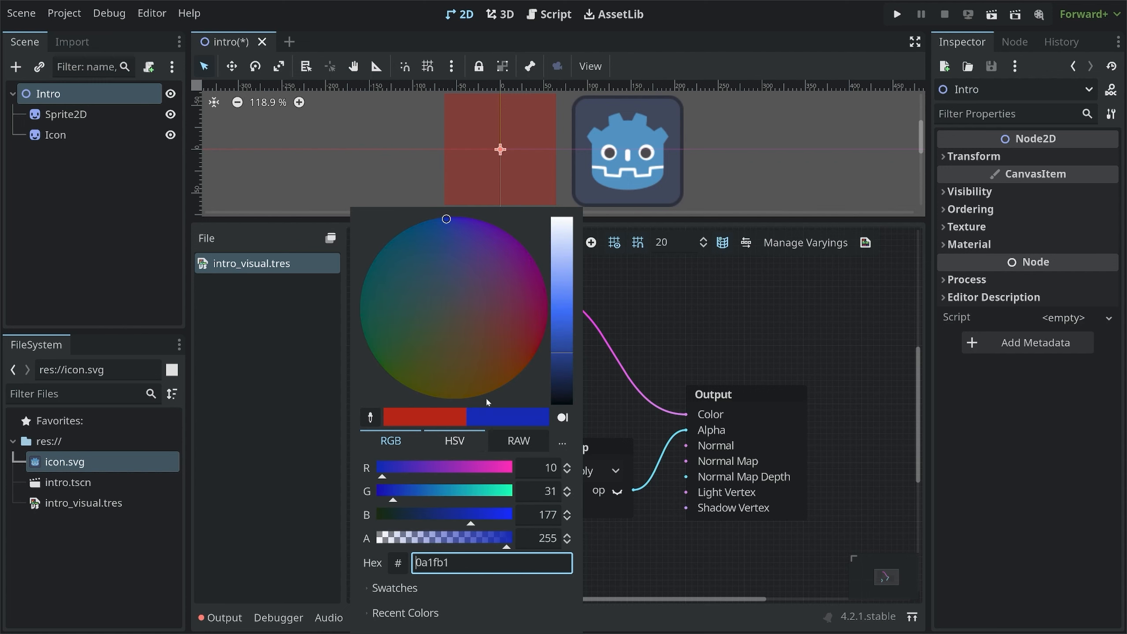
{"action": "left_click", "coordinate": [659, 276]}
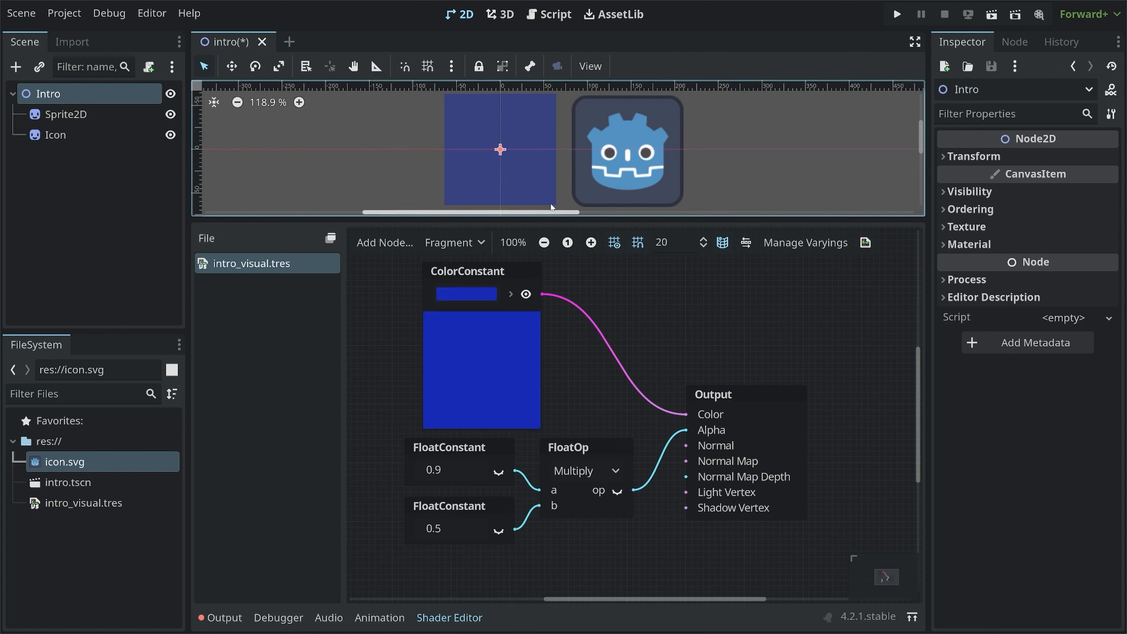
Zoom into the ColorConstant node and expand its red, green, blue and alpha outputs
{"action": "left_click", "coordinate": [555, 361]}
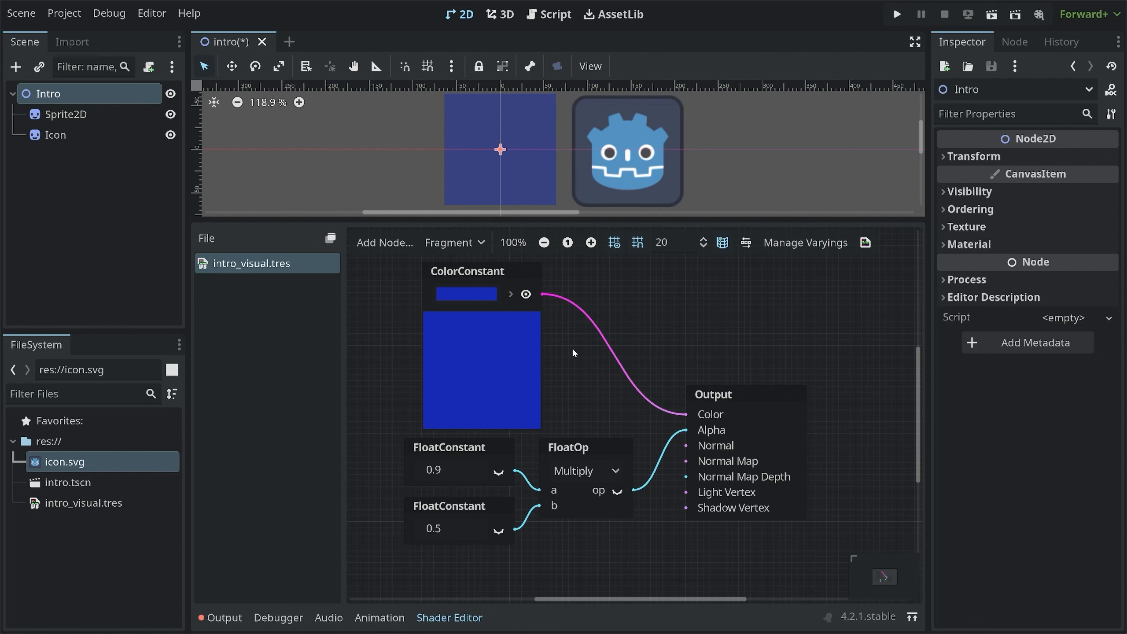
{"action": "left_click", "coordinate": [611, 450]}
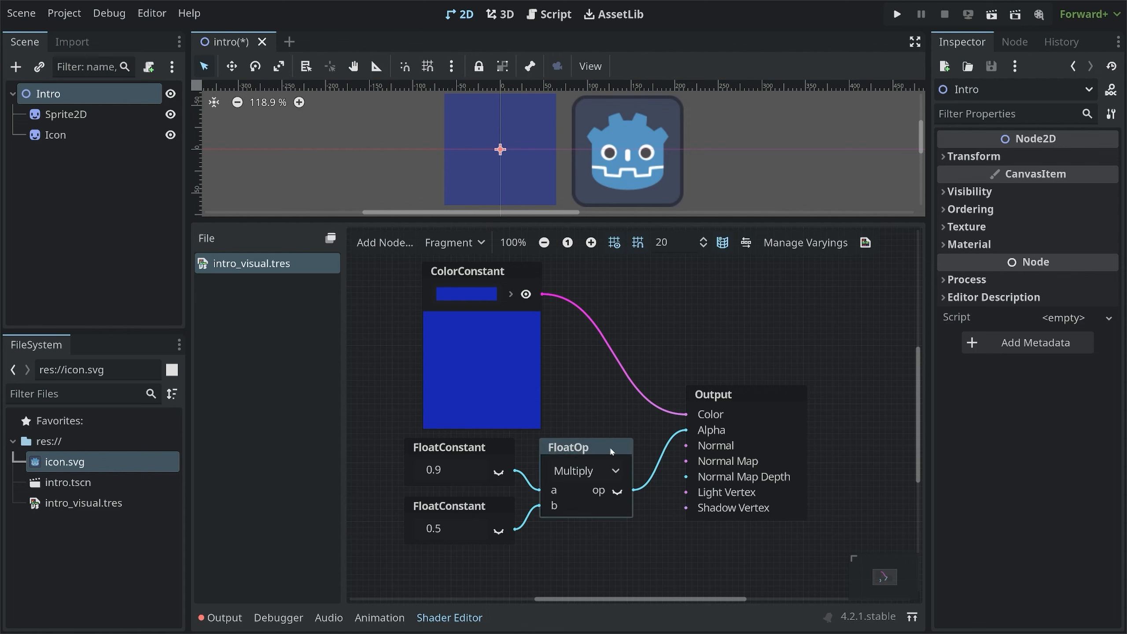
{"action": "left_click", "coordinate": [484, 274]}
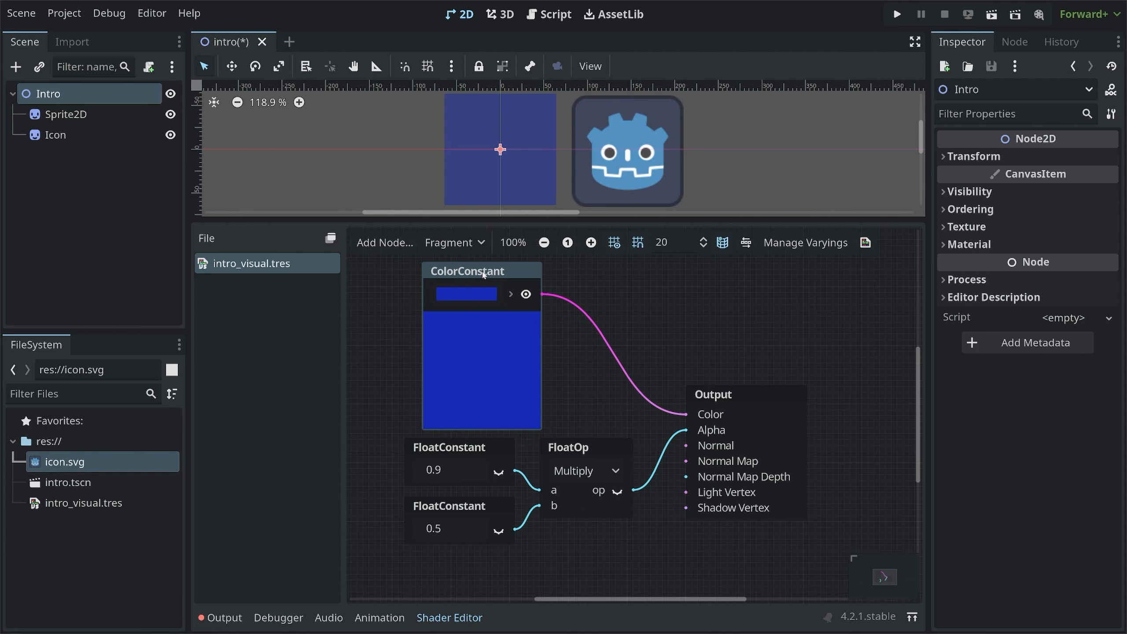
{"action": "scroll", "coordinate": [649, 328], "scroll_direction": "up", "scroll_amount": 1}
{"action": "scroll", "coordinate": [651, 405], "scroll_direction": "up", "scroll_amount": 4, "text": "ctrl"}
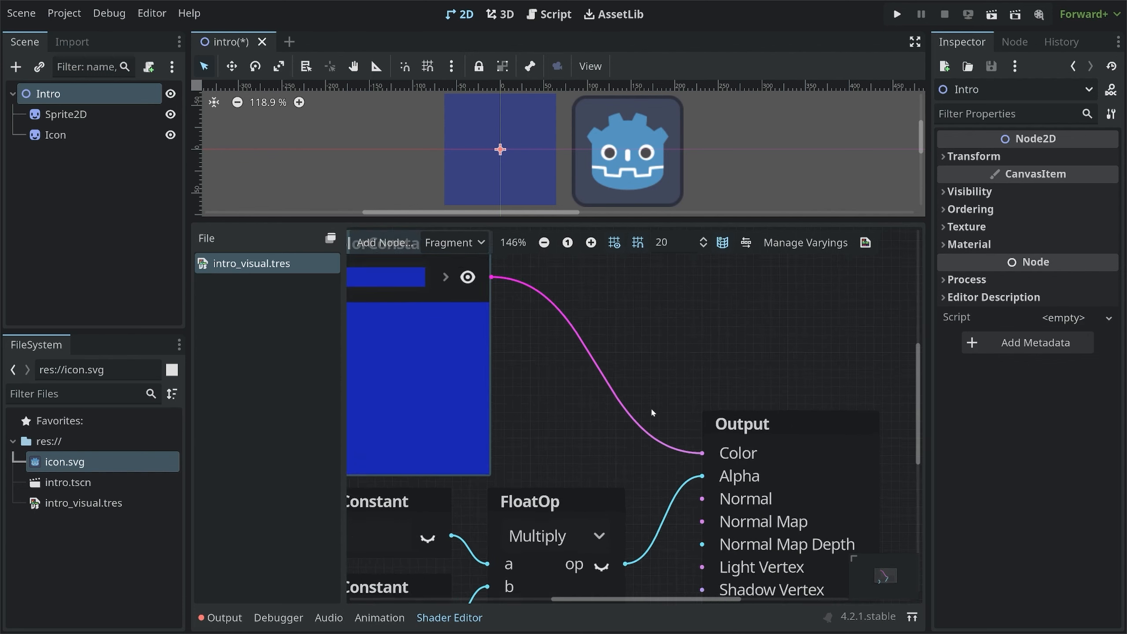
{"action": "middle_click_drag", "start_coordinate": [646, 360], "coordinate": [679, 419]}
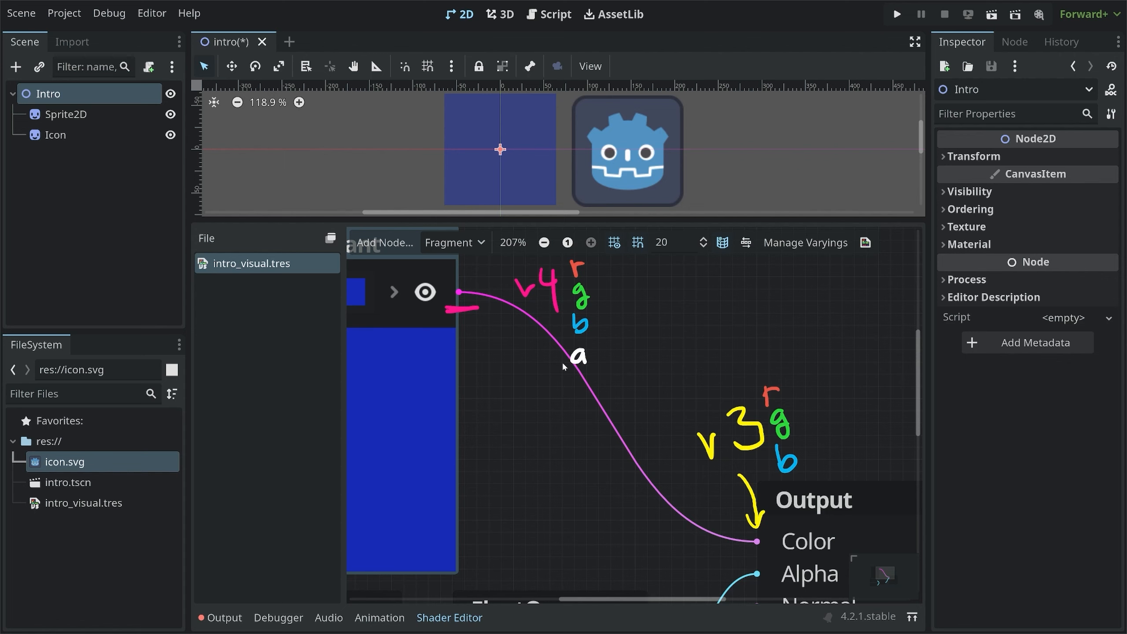
{"action": "left_click", "coordinate": [393, 293]}
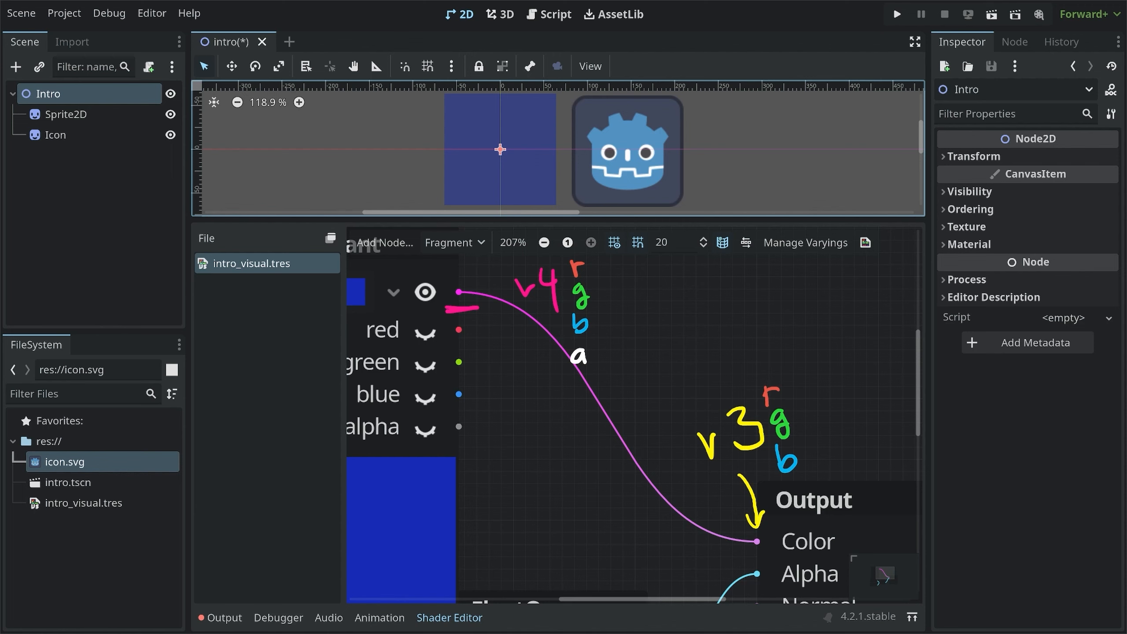
{"action": "mouse_move", "coordinate": [578, 252]}
{"action": "left_mouse_down"}
{"action": "mouse_move", "coordinate": [606, 251]}
{"action": "mouse_move", "coordinate": [620, 343]}
{"action": "mouse_move", "coordinate": [590, 345]}
{"action": "left_mouse_up"}
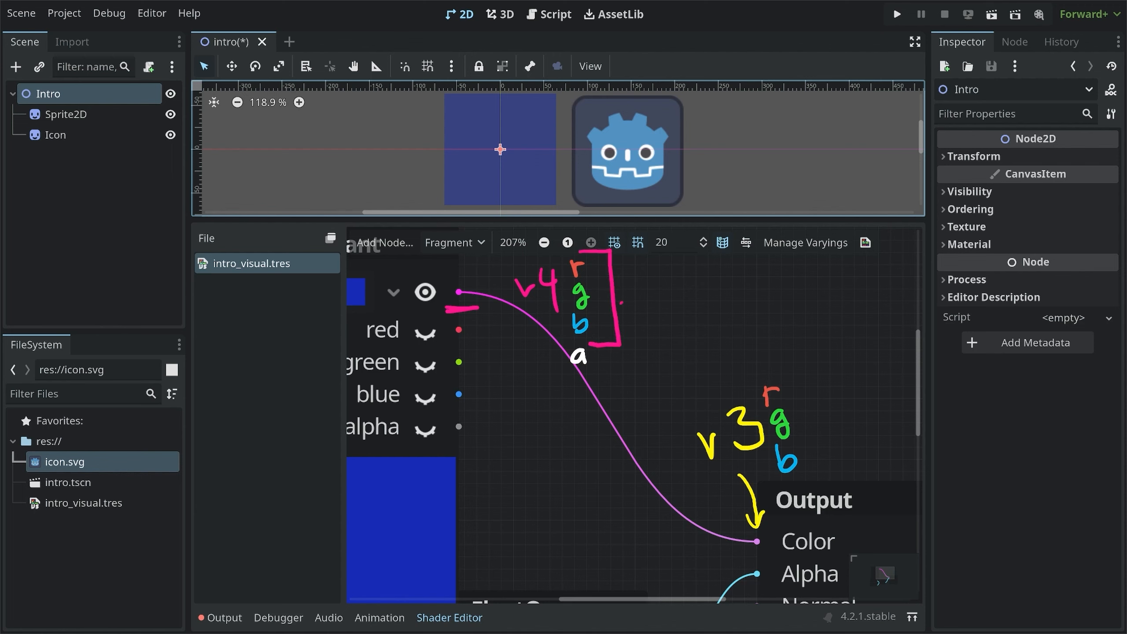
{"action": "mouse_move", "coordinate": [622, 302]}
{"action": "left_mouse_down"}
{"action": "mouse_move", "coordinate": [663, 399]}
{"action": "mouse_move", "coordinate": [686, 415]}
{"action": "mouse_move", "coordinate": [675, 425]}
{"action": "left_mouse_up"}
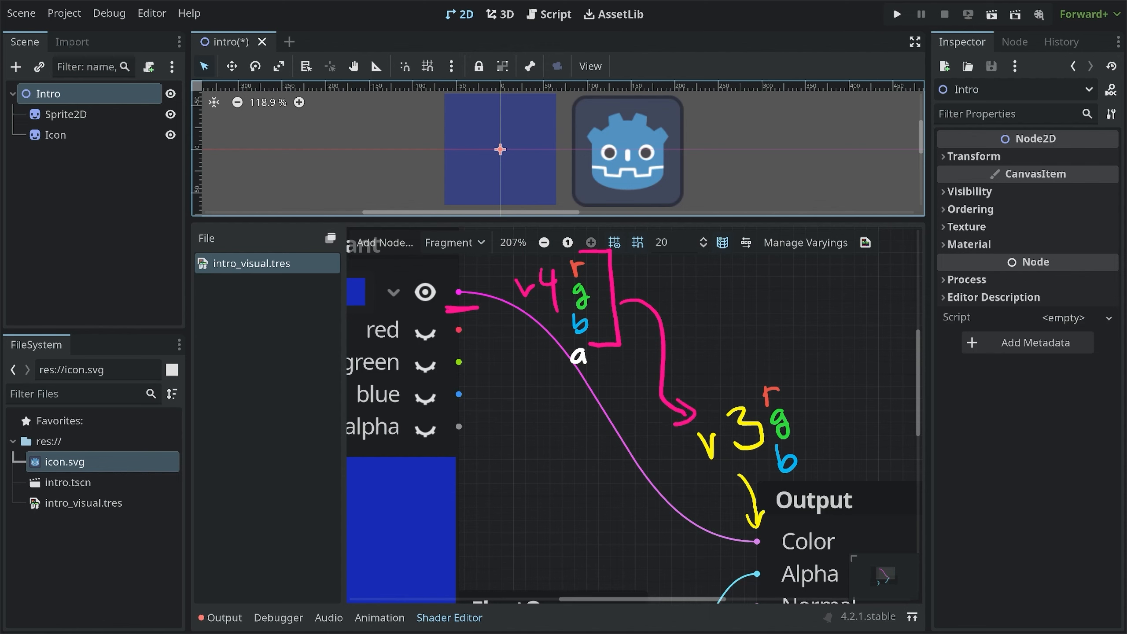
{"action": "mouse_move", "coordinate": [474, 277]}
{"action": "left_mouse_down"}
{"action": "mouse_move", "coordinate": [427, 311]}
{"action": "mouse_move", "coordinate": [485, 289]}
{"action": "left_mouse_up"}
{"action": "mouse_move", "coordinate": [775, 515]}
{"action": "left_mouse_down"}
{"action": "mouse_move", "coordinate": [726, 518]}
{"action": "mouse_move", "coordinate": [777, 524]}
{"action": "left_mouse_up"}
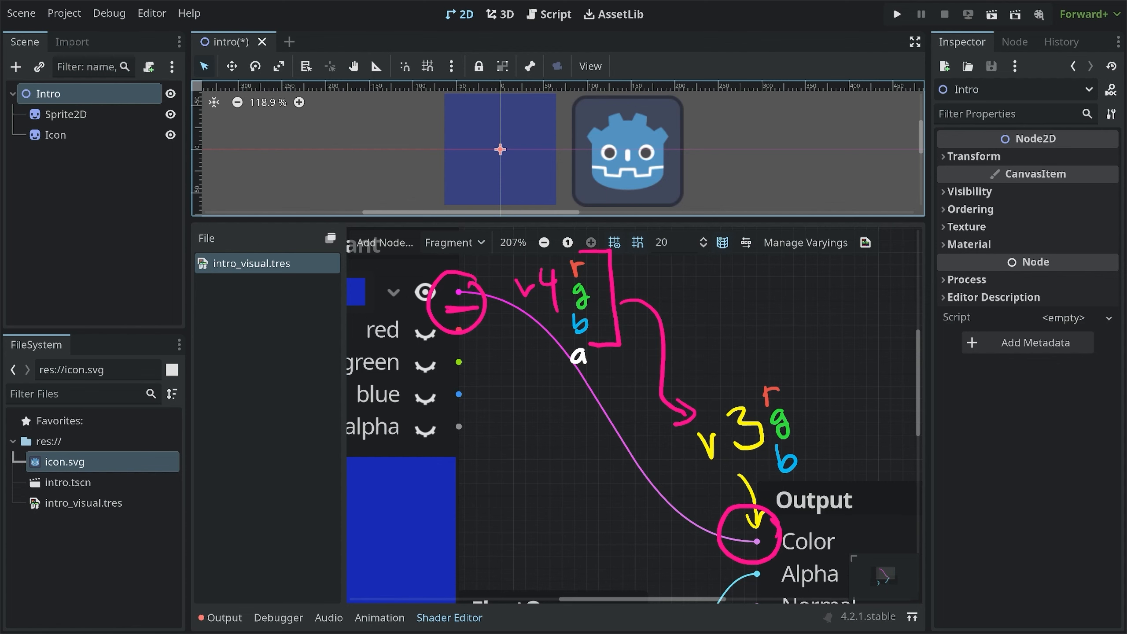
{"action": "scroll", "coordinate": [631, 410], "scroll_direction": "down", "scroll_amount": 6}
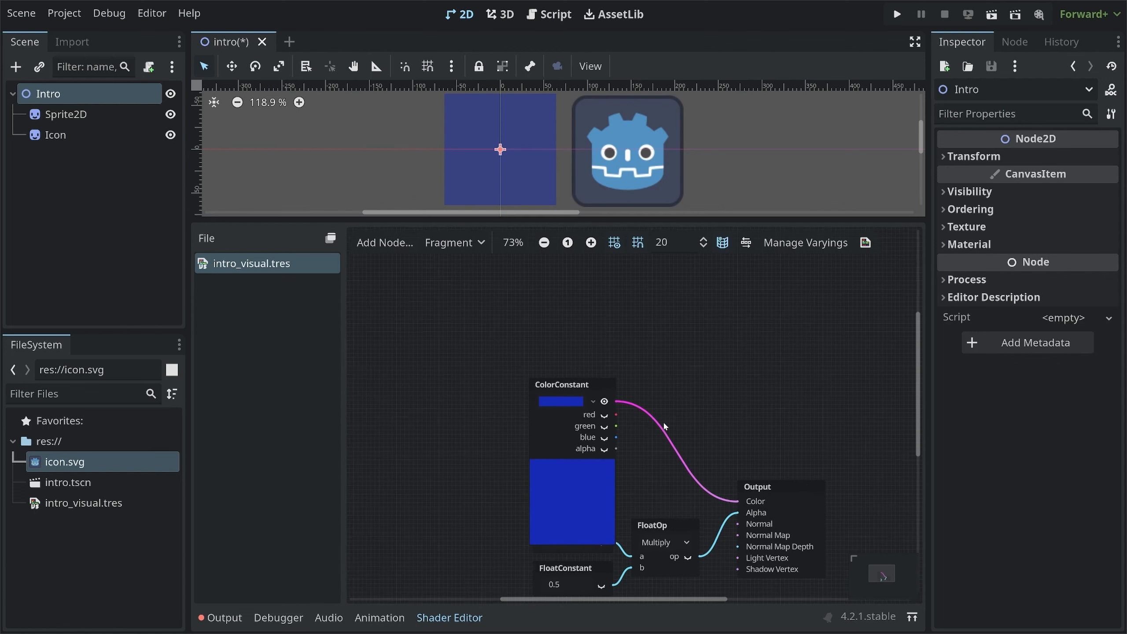
Collapse the ColorConstant node's outputs and disconnect it from Output's Color
{"action": "left_click", "coordinate": [568, 402]}
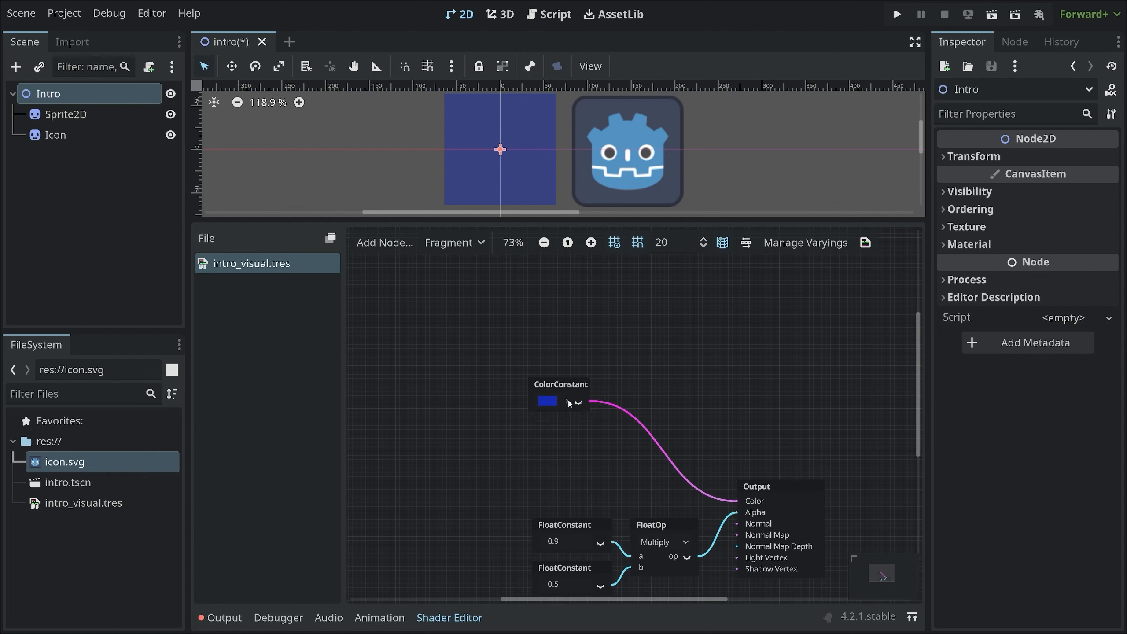
{"action": "left_click_drag", "start_coordinate": [574, 389], "coordinate": [562, 389]}
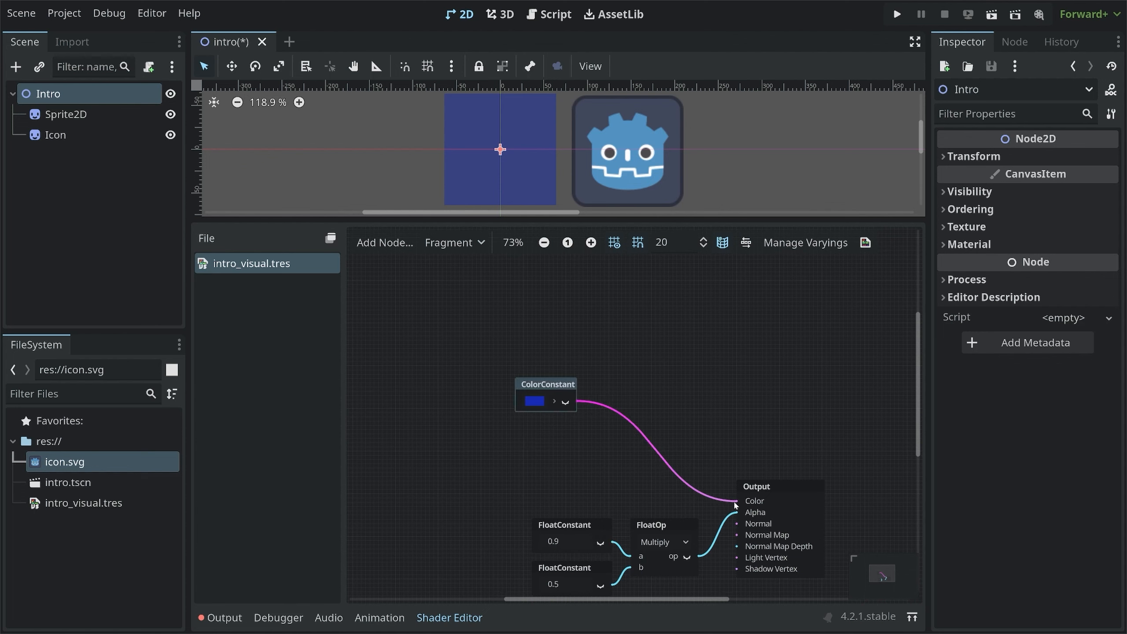
{"action": "left_click_drag", "start_coordinate": [735, 505], "coordinate": [639, 409]}
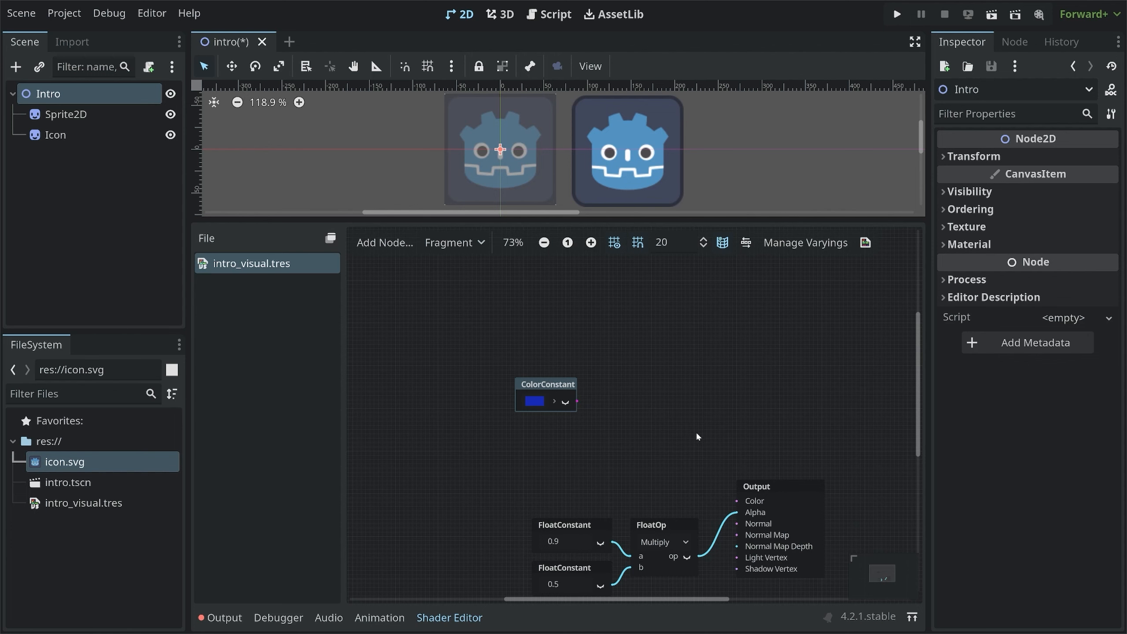
{"action": "middle_click_drag", "start_coordinate": [696, 432], "coordinate": [653, 404]}
{"action": "left_click", "coordinate": [580, 388]}
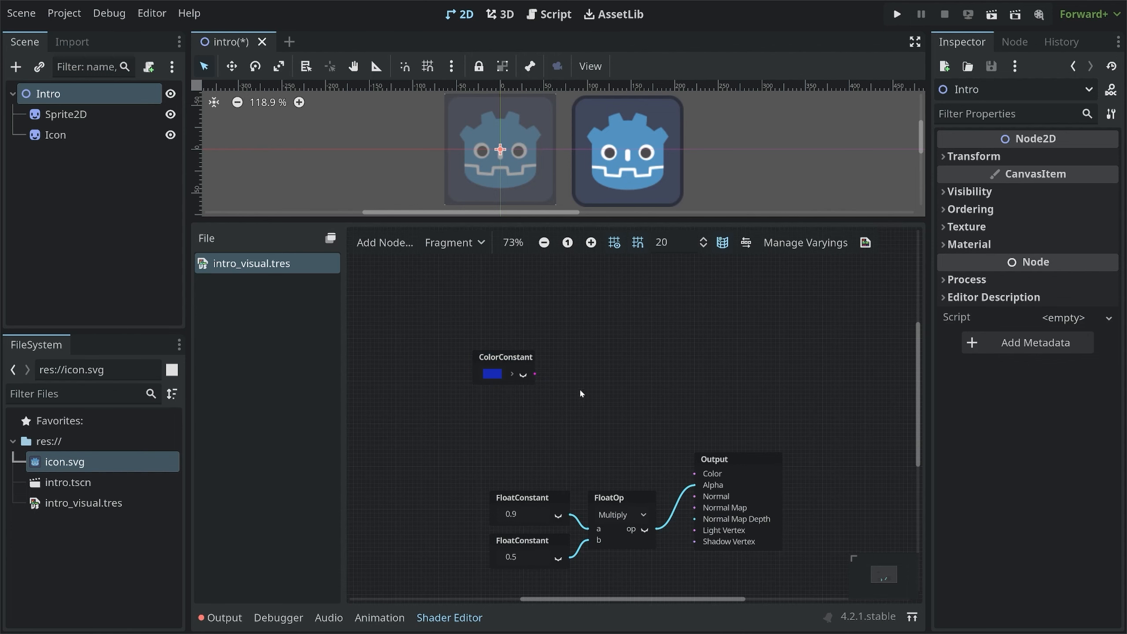
Add a FloatConstant node wired to Output's Color, and disconnect the FloatOp from Output's Alpha
{"action": "right_click", "coordinate": [580, 386]}
{"action": "type", "text": "float"}
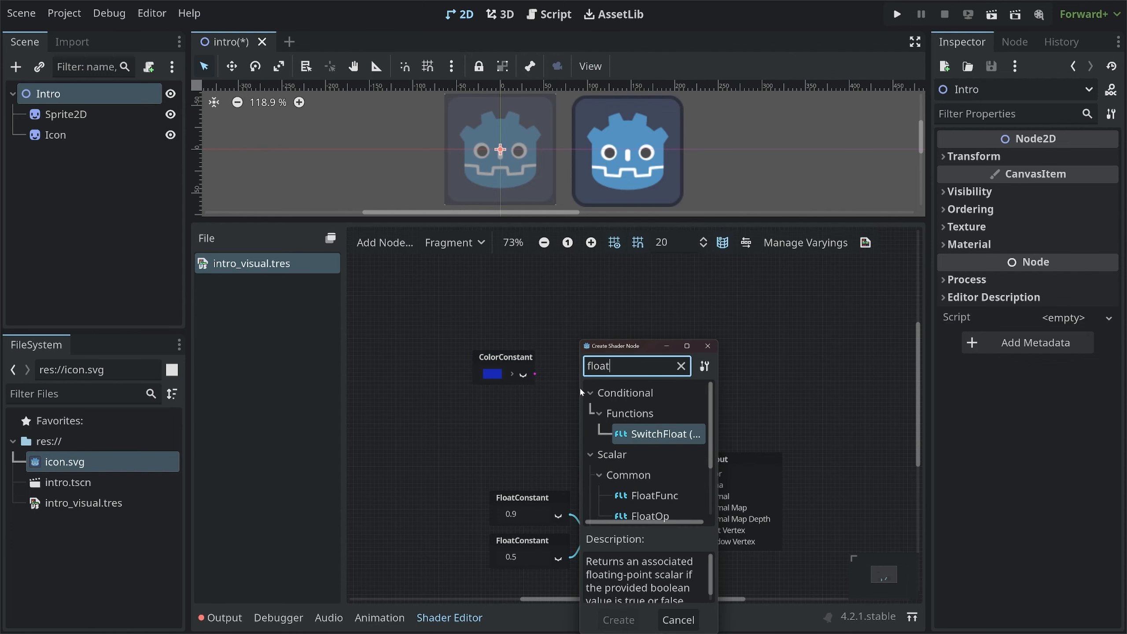
{"action": "scroll", "coordinate": [639, 480], "scroll_direction": "down", "scroll_amount": 2}
{"action": "double_click", "coordinate": [657, 491]}
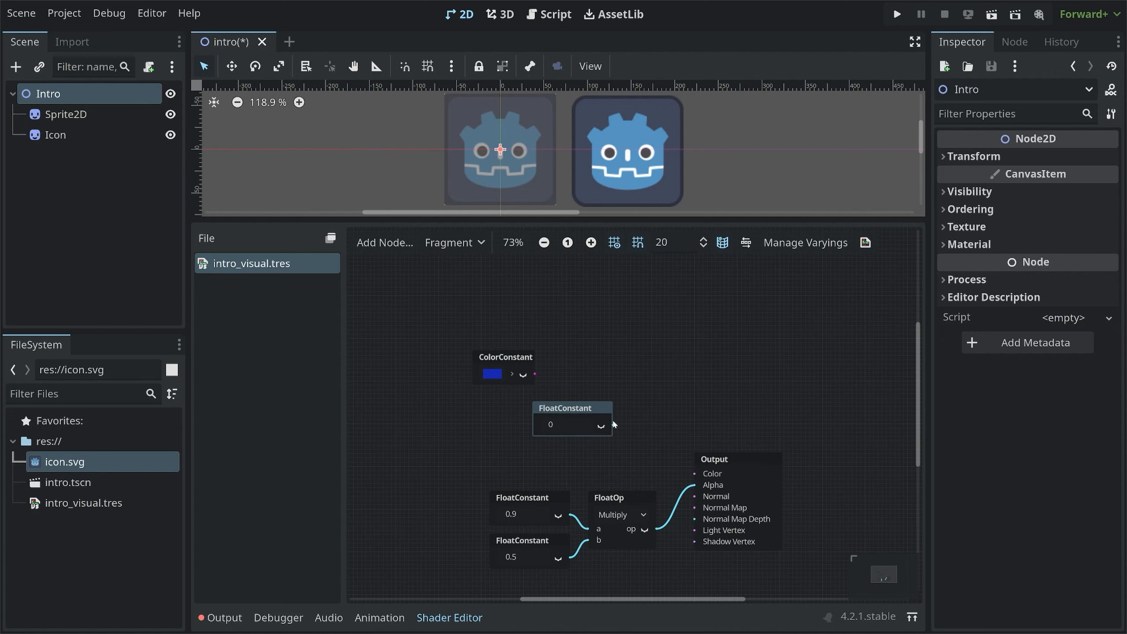
{"action": "left_click_drag", "start_coordinate": [614, 427], "coordinate": [620, 425]}
{"action": "left_click_drag", "start_coordinate": [697, 476], "coordinate": [697, 476]}
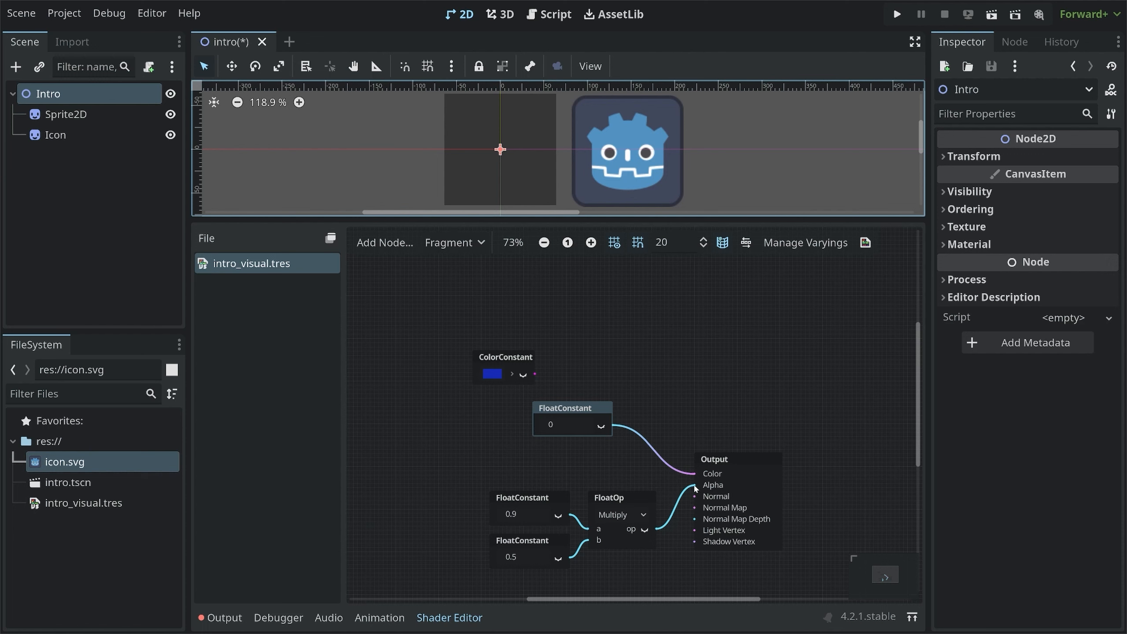
{"action": "left_click_drag", "start_coordinate": [696, 487], "coordinate": [666, 544]}
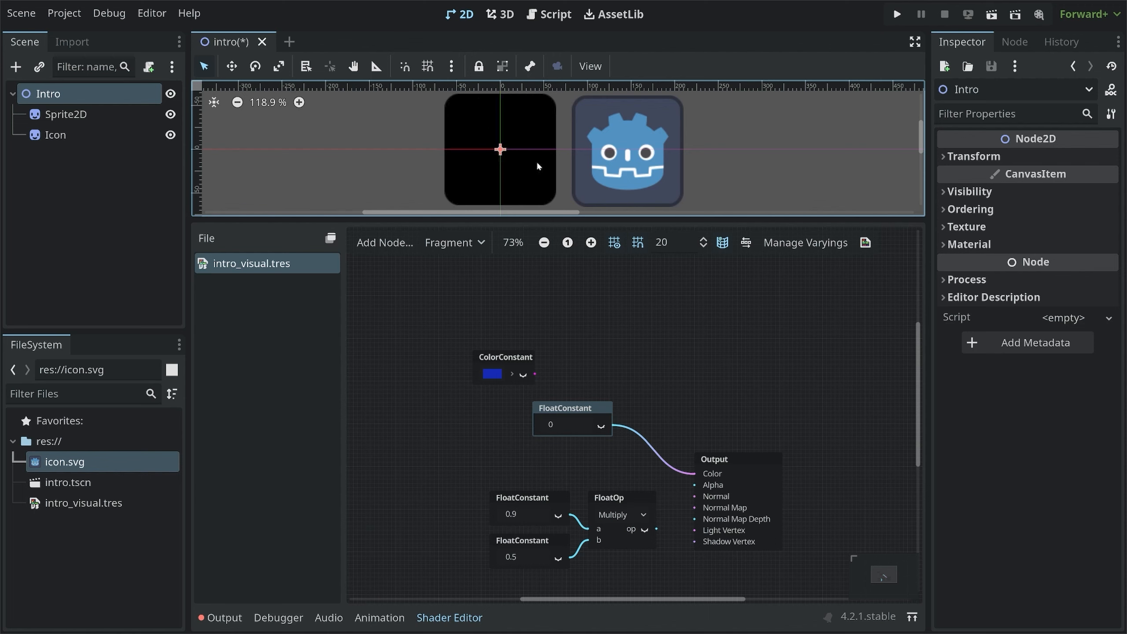
{"action": "mouse_move", "coordinate": [540, 207]}
{"action": "left_mouse_down"}
{"action": "mouse_move", "coordinate": [566, 205]}
{"action": "mouse_move", "coordinate": [546, 187]}
{"action": "mouse_move", "coordinate": [542, 205]}
{"action": "left_mouse_up"}
{"action": "mouse_move", "coordinate": [434, 189]}
{"action": "left_mouse_down"}
{"action": "mouse_move", "coordinate": [469, 200]}
{"action": "mouse_move", "coordinate": [433, 203]}
{"action": "mouse_move", "coordinate": [432, 188]}
{"action": "left_mouse_up"}
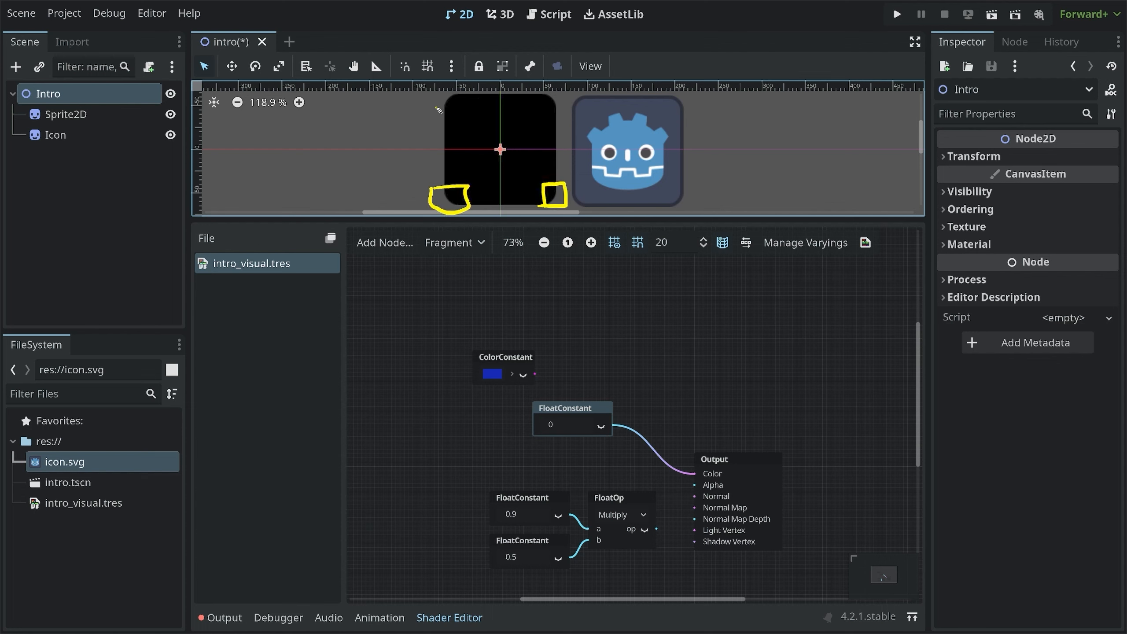
{"action": "mouse_move", "coordinate": [436, 112]}
{"action": "left_mouse_down"}
{"action": "mouse_move", "coordinate": [432, 83]}
{"action": "mouse_move", "coordinate": [435, 114]}
{"action": "left_mouse_up"}
{"action": "key", "text": "shift+F9"}
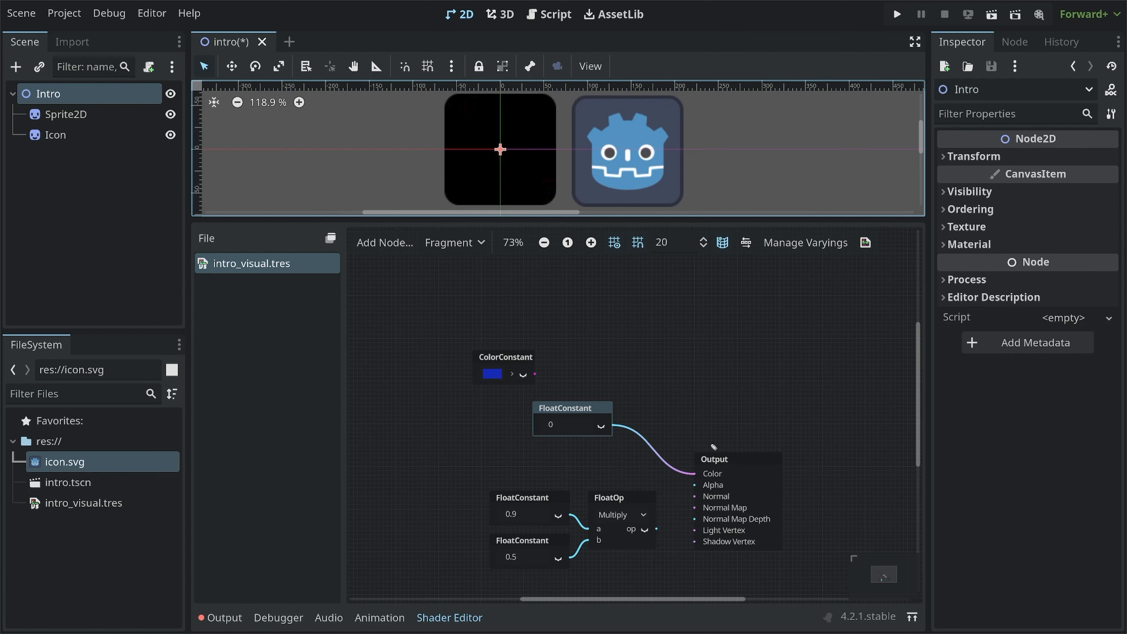
{"action": "left_click_drag", "start_coordinate": [704, 484], "coordinate": [732, 495]}
{"action": "key", "text": "shift+F9"}
{"action": "mouse_move", "coordinate": [567, 192]}
{"action": "left_mouse_down"}
{"action": "mouse_move", "coordinate": [595, 217]}
{"action": "mouse_move", "coordinate": [549, 211]}
{"action": "left_mouse_up"}
{"action": "key", "text": "shift+F9"}
{"action": "scroll", "coordinate": [684, 460], "scroll_direction": "up", "scroll_amount": 4}
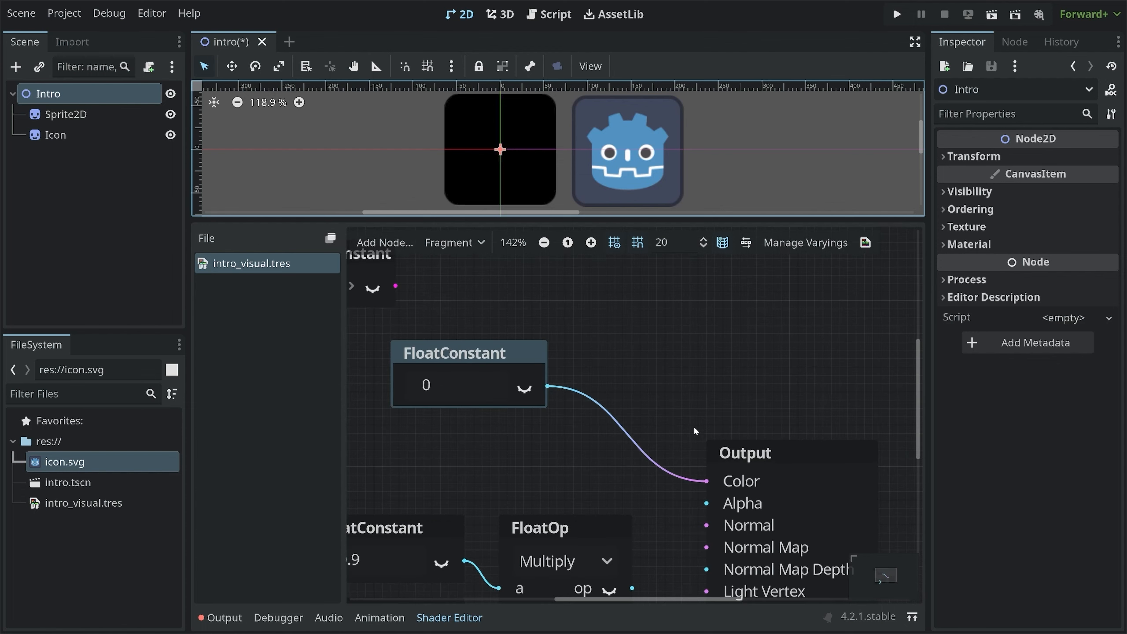
{"action": "scroll", "coordinate": [512, 360], "scroll_direction": "up", "scroll_amount": 2}
{"action": "mouse_move", "coordinate": [410, 398]}
{"action": "left_mouse_down"}
{"action": "mouse_move", "coordinate": [368, 396]}
{"action": "mouse_move", "coordinate": [369, 548]}
{"action": "mouse_move", "coordinate": [419, 549]}
{"action": "left_mouse_up"}
{"action": "left_click_drag", "start_coordinate": [624, 361], "coordinate": [616, 404]}
{"action": "mouse_move", "coordinate": [615, 381]}
{"action": "left_mouse_down"}
{"action": "mouse_move", "coordinate": [596, 385]}
{"action": "mouse_move", "coordinate": [686, 360]}
{"action": "mouse_move", "coordinate": [684, 389]}
{"action": "left_mouse_up"}
{"action": "left_click", "coordinate": [666, 392]}
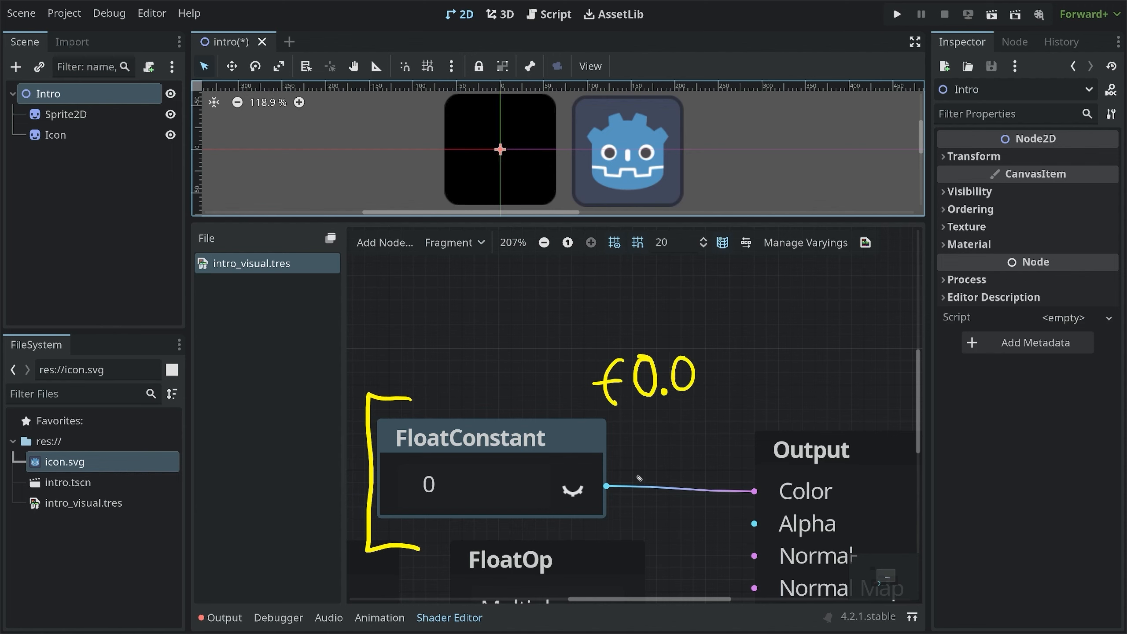
{"action": "mouse_move", "coordinate": [620, 475]}
{"action": "left_mouse_down"}
{"action": "mouse_move", "coordinate": [718, 471]}
{"action": "mouse_move", "coordinate": [713, 483]}
{"action": "left_mouse_up"}
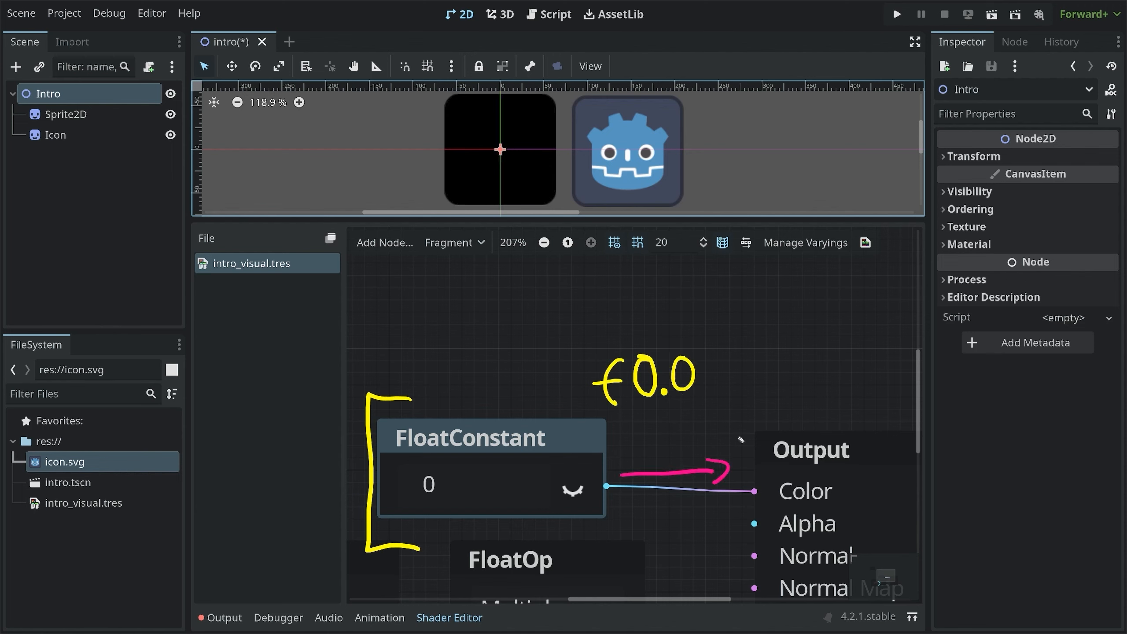
{"action": "left_click_drag", "start_coordinate": [724, 433], "coordinate": [739, 456]}
{"action": "mouse_move", "coordinate": [755, 416]}
{"action": "left_mouse_down"}
{"action": "mouse_move", "coordinate": [783, 442]}
{"action": "mouse_move", "coordinate": [763, 455]}
{"action": "left_mouse_up"}
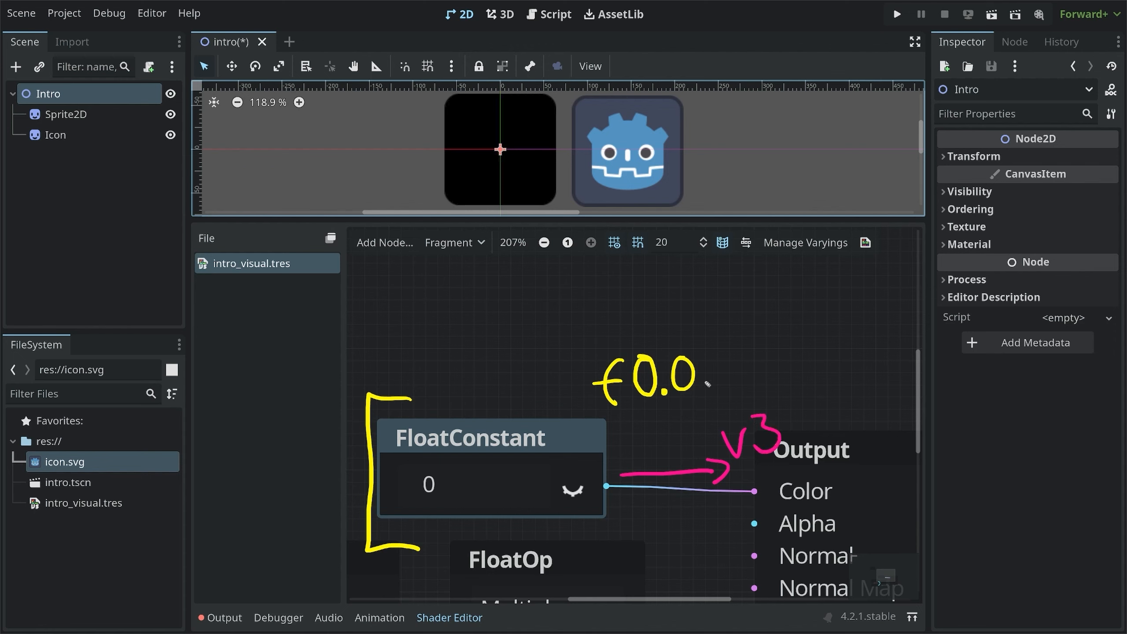
{"action": "left_click_drag", "start_coordinate": [710, 376], "coordinate": [750, 403]}
{"action": "left_click_drag", "start_coordinate": [720, 338], "coordinate": [735, 368]}
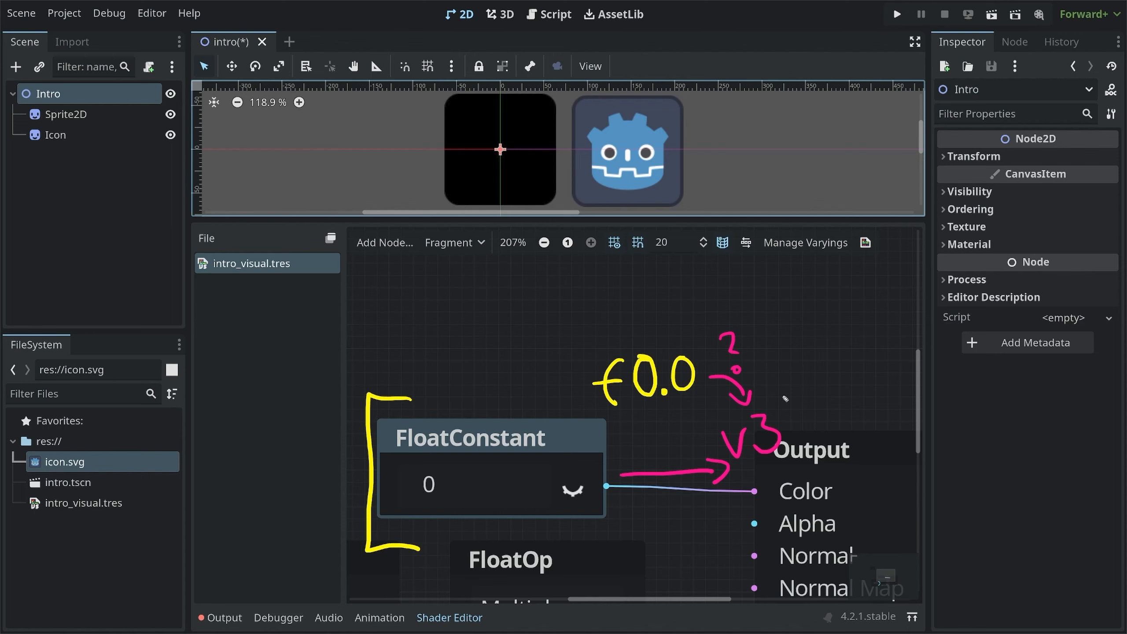
{"action": "mouse_move", "coordinate": [780, 399]}
{"action": "left_mouse_down"}
{"action": "mouse_move", "coordinate": [794, 385]}
{"action": "mouse_move", "coordinate": [794, 446]}
{"action": "mouse_move", "coordinate": [807, 442]}
{"action": "left_mouse_up"}
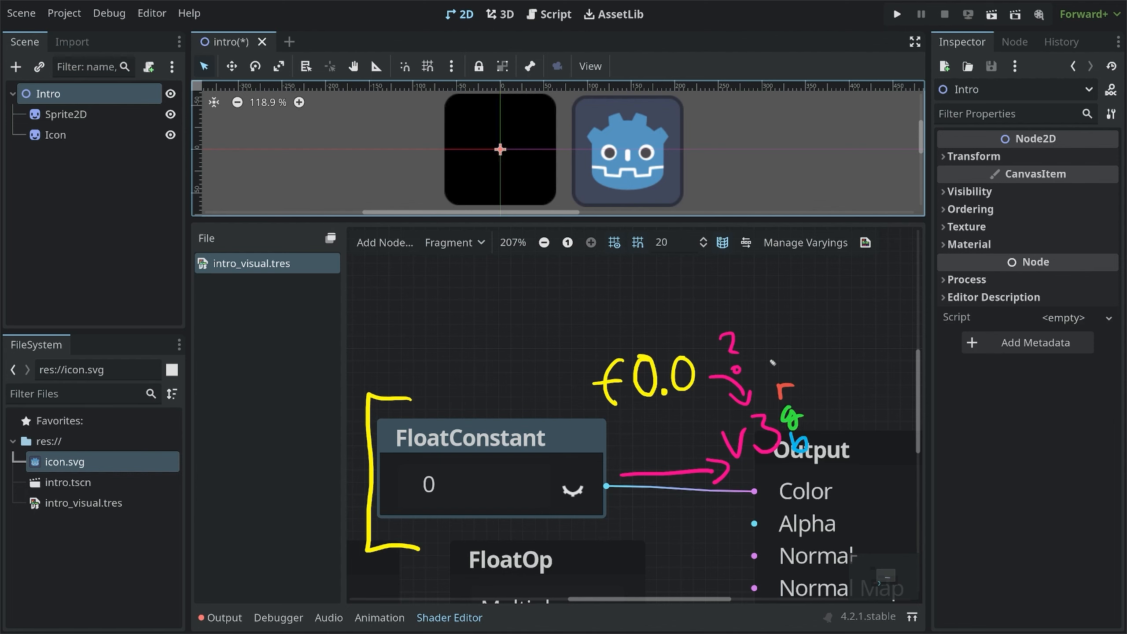
{"action": "mouse_move", "coordinate": [673, 353]}
{"action": "left_mouse_down"}
{"action": "mouse_move", "coordinate": [683, 338]}
{"action": "mouse_move", "coordinate": [795, 361]}
{"action": "mouse_move", "coordinate": [788, 369]}
{"action": "mouse_move", "coordinate": [803, 346]}
{"action": "left_mouse_up"}
{"action": "mouse_move", "coordinate": [704, 385]}
{"action": "left_mouse_down"}
{"action": "mouse_move", "coordinate": [770, 417]}
{"action": "mouse_move", "coordinate": [765, 430]}
{"action": "left_mouse_up"}
{"action": "mouse_move", "coordinate": [685, 413]}
{"action": "left_mouse_down"}
{"action": "mouse_move", "coordinate": [753, 466]}
{"action": "mouse_move", "coordinate": [771, 440]}
{"action": "mouse_move", "coordinate": [781, 462]}
{"action": "left_mouse_up"}
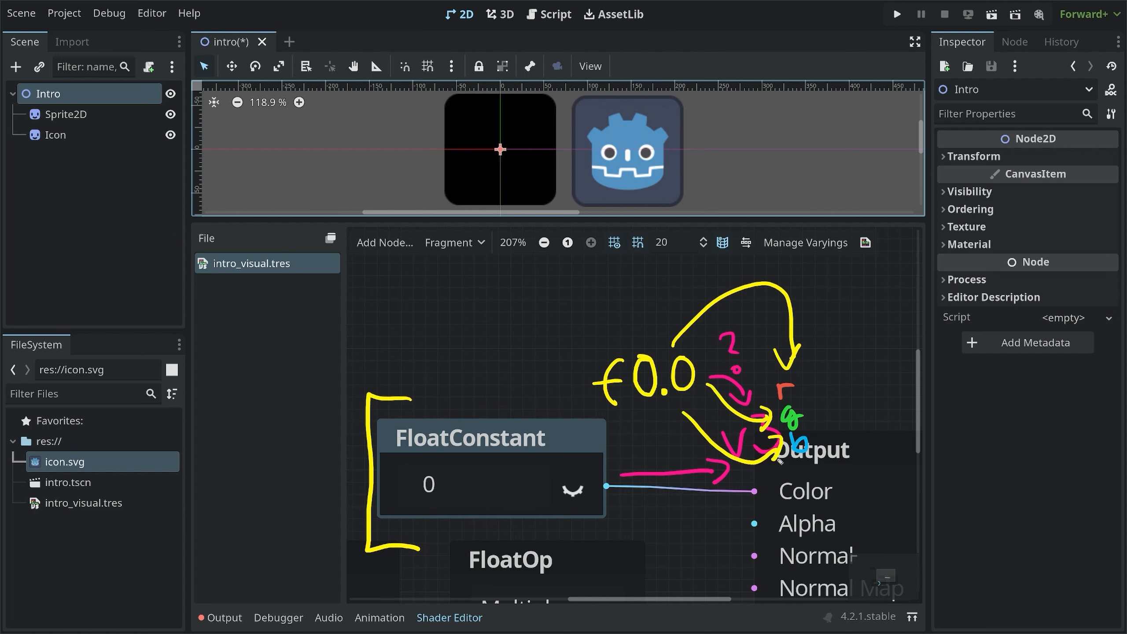
Set the new FloatConstant's value to 0.5
{"action": "left_click", "coordinate": [474, 485]}
{"action": "key", "text": "BackSpace"}
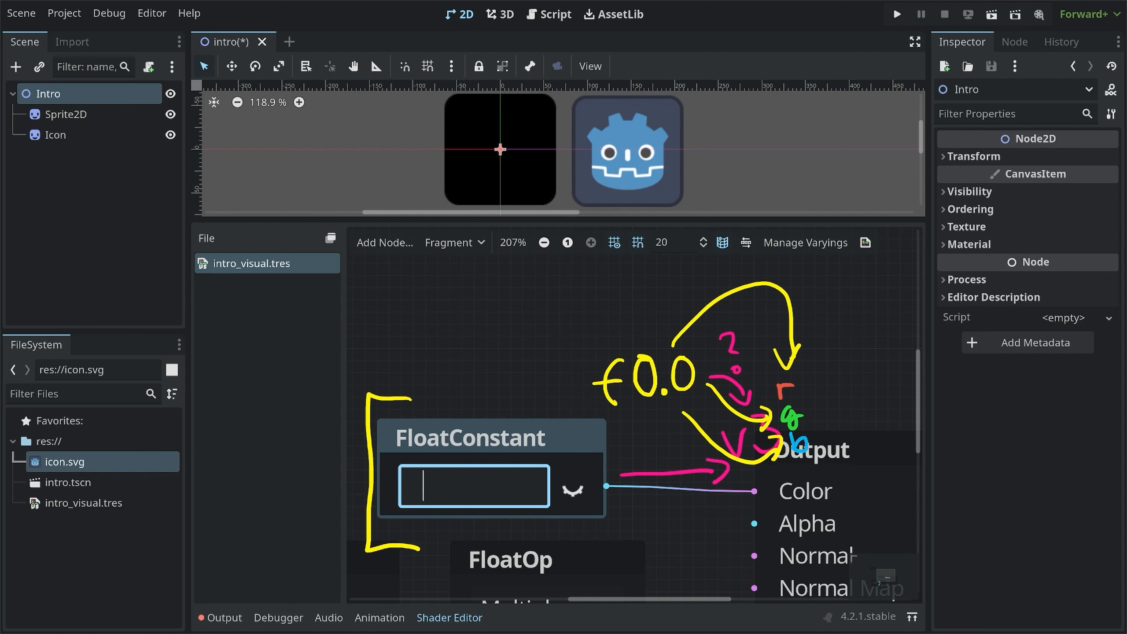
{"action": "type", "text": "0.5"}
{"action": "key", "text": "Return"}
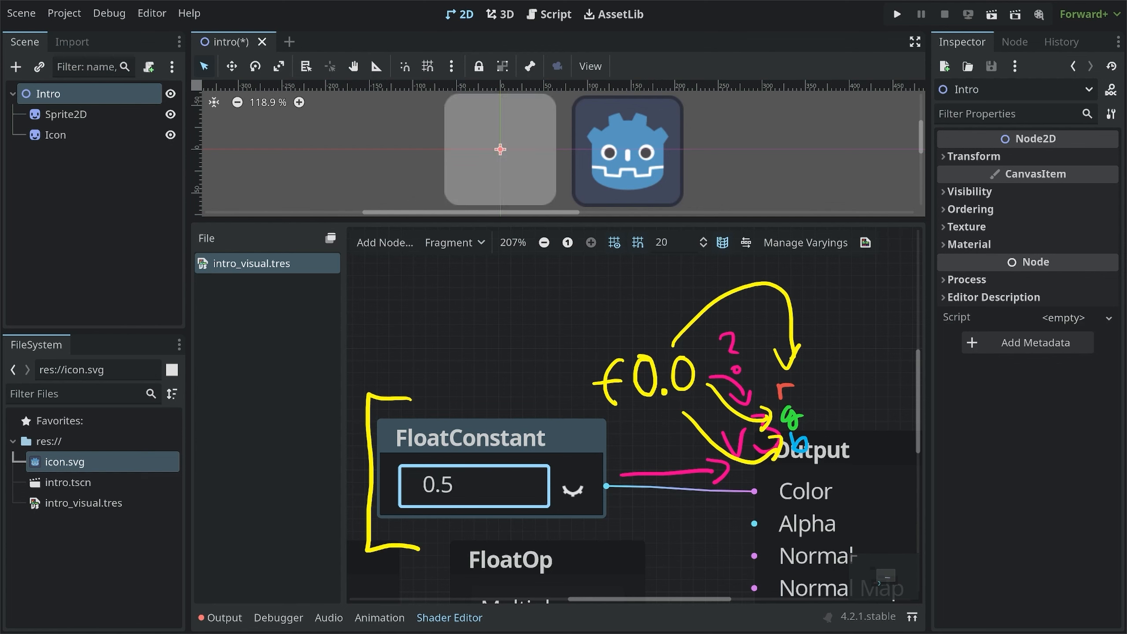
Change the FloatConstant's value to 1
{"action": "key", "text": "Return"}
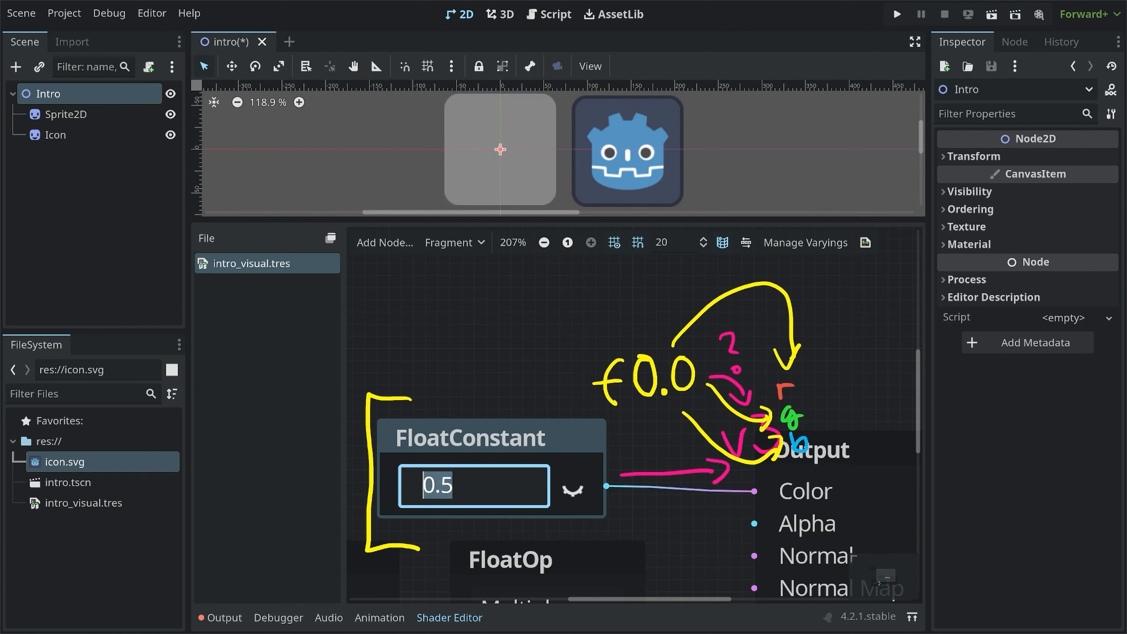
{"action": "type", "text": "1"}
{"action": "key", "text": "Return"}
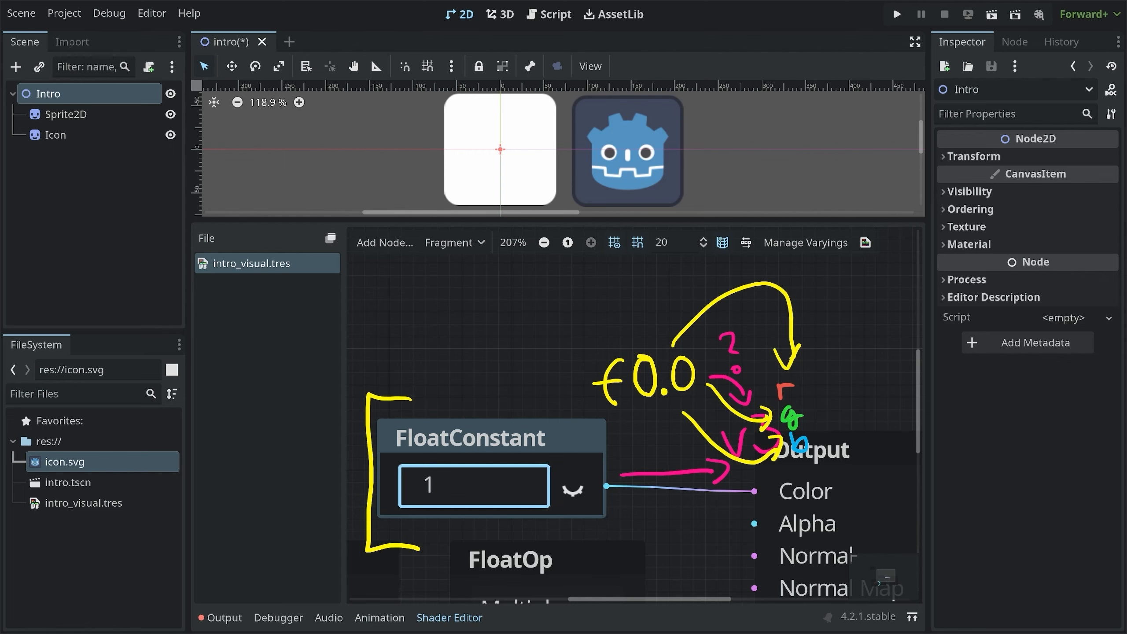
Delete the FloatConstant node connected to Output's Color
{"action": "middle_click_drag", "start_coordinate": [693, 509], "coordinate": [665, 444]}
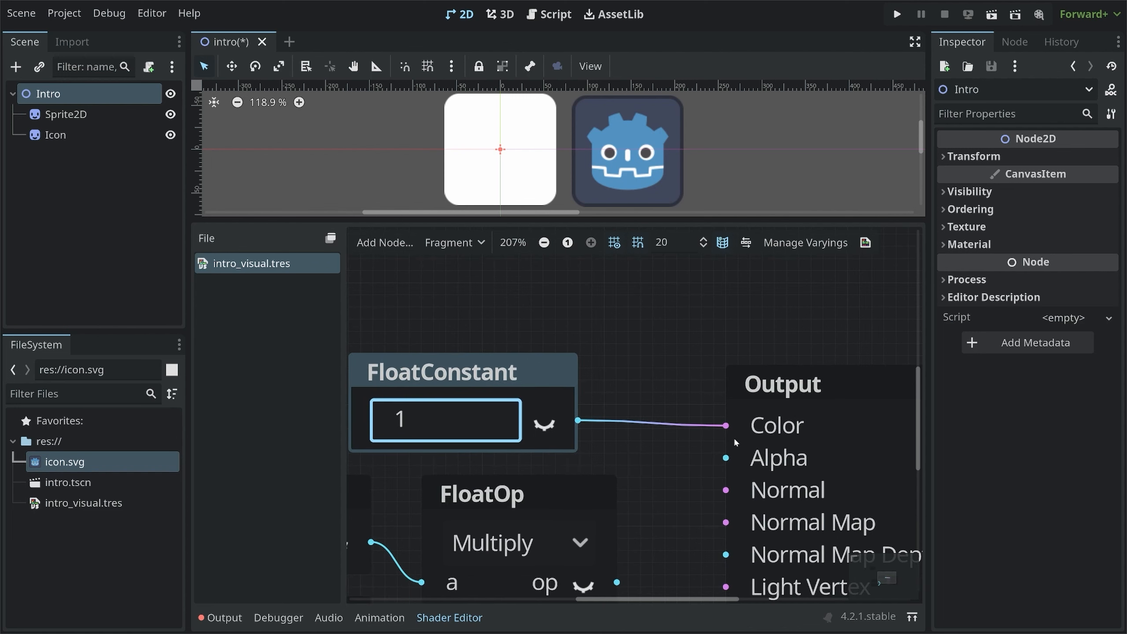
{"action": "scroll", "coordinate": [734, 437], "scroll_direction": "down", "scroll_amount": 8}
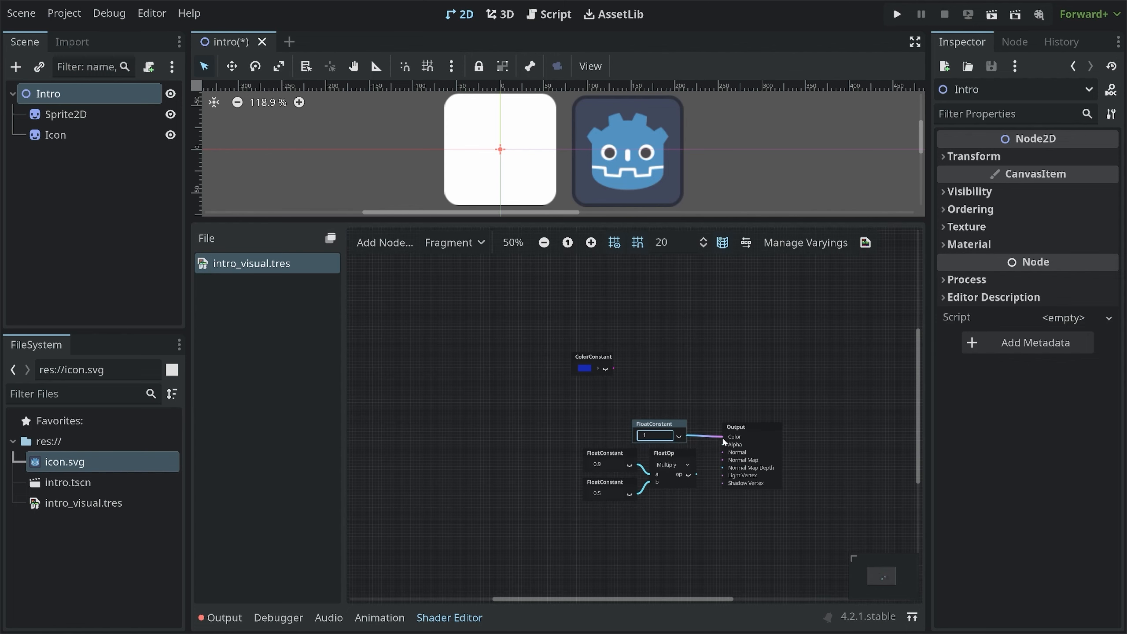
{"action": "scroll", "coordinate": [694, 422], "scroll_direction": "up", "scroll_amount": 4}
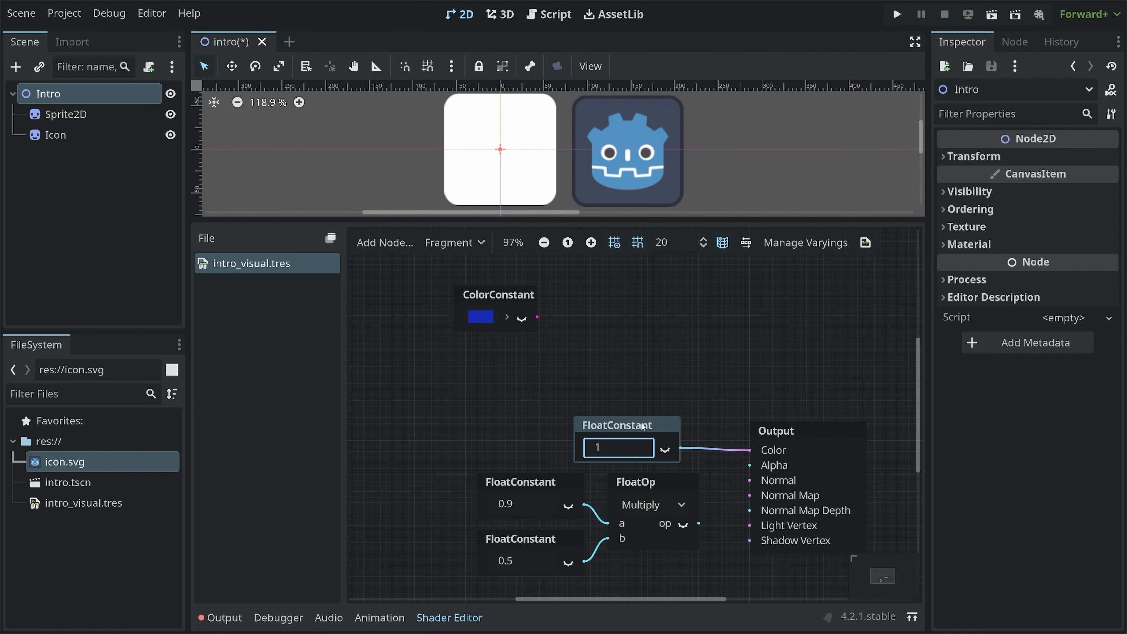
{"action": "left_click", "coordinate": [643, 427]}
{"action": "key", "text": "Delete"}
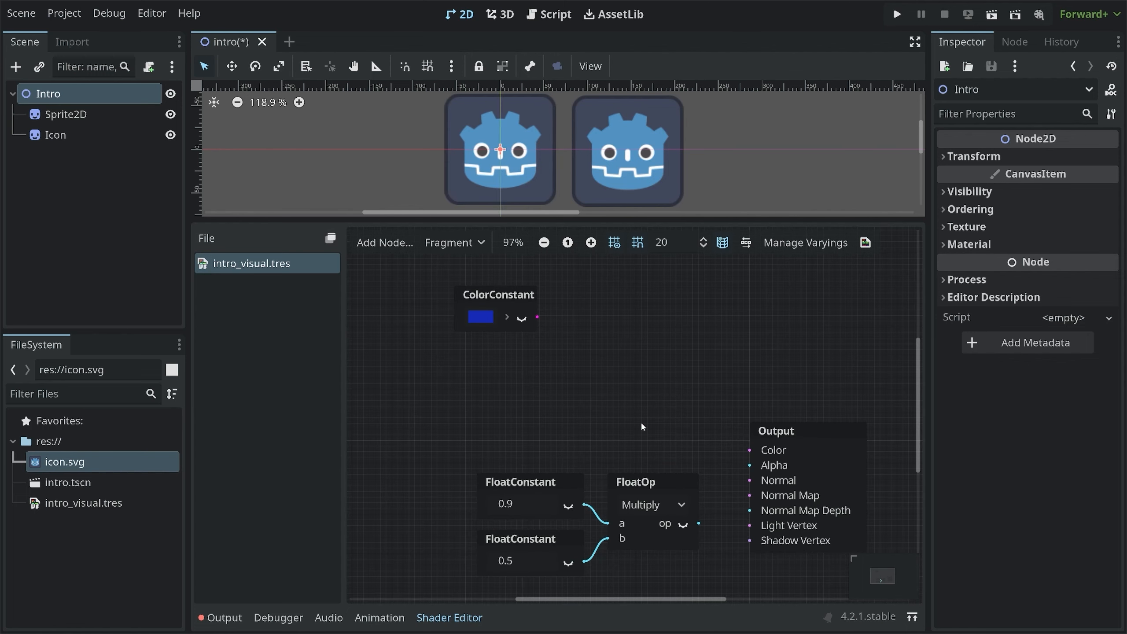
Move the ColorConstant down and add a VectorDecompose node set to Vector4 beside it
{"action": "left_click_drag", "start_coordinate": [499, 297], "coordinate": [550, 381]}
{"action": "left_click", "coordinate": [627, 377]}
{"action": "right_click", "coordinate": [638, 374]}
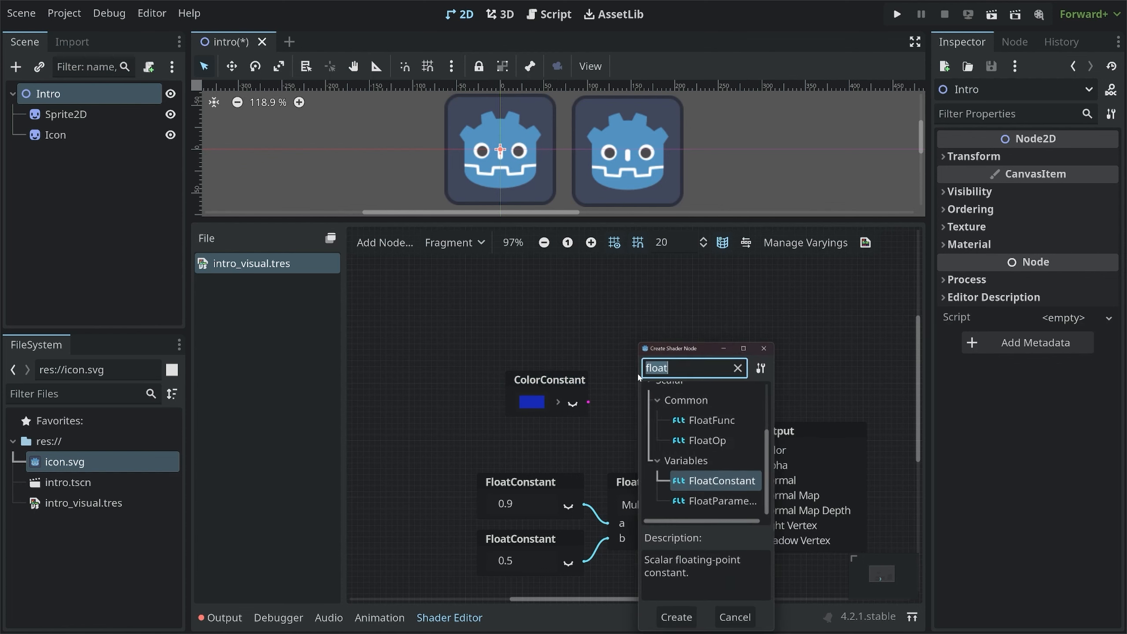
{"action": "key", "text": "BackSpace"}
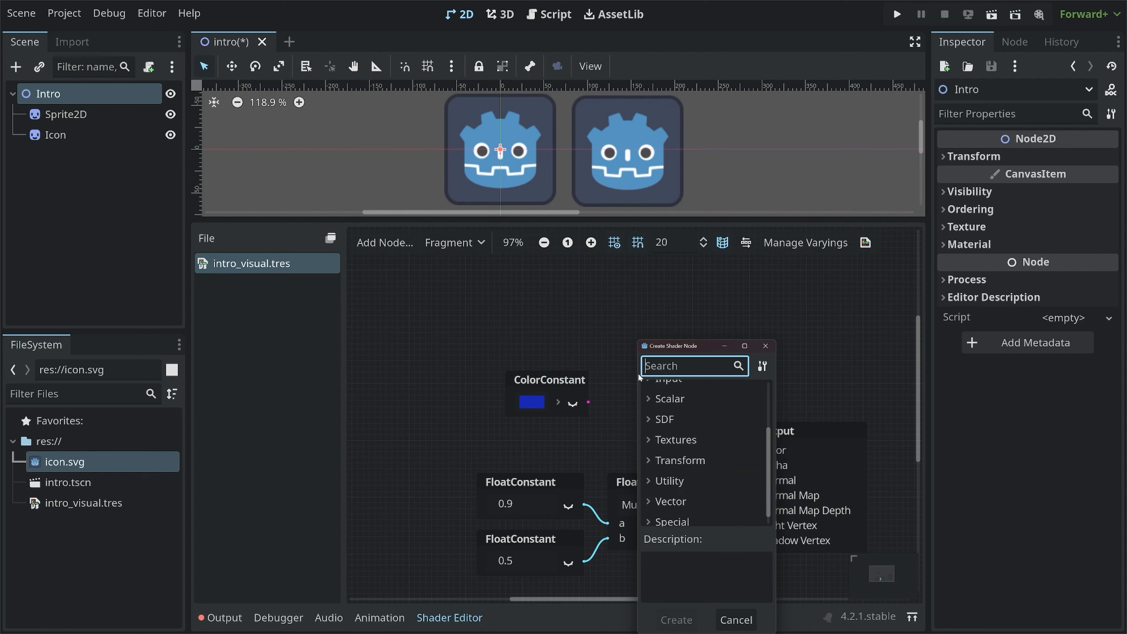
{"action": "type", "text": "vecto"}
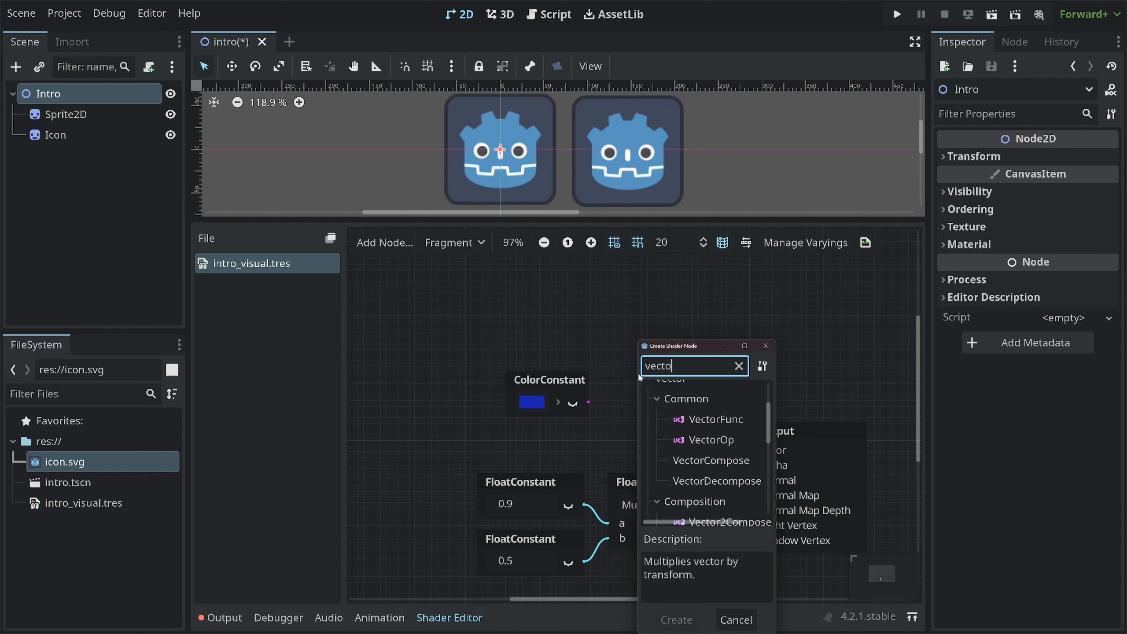
{"action": "type", "text": "r4"}
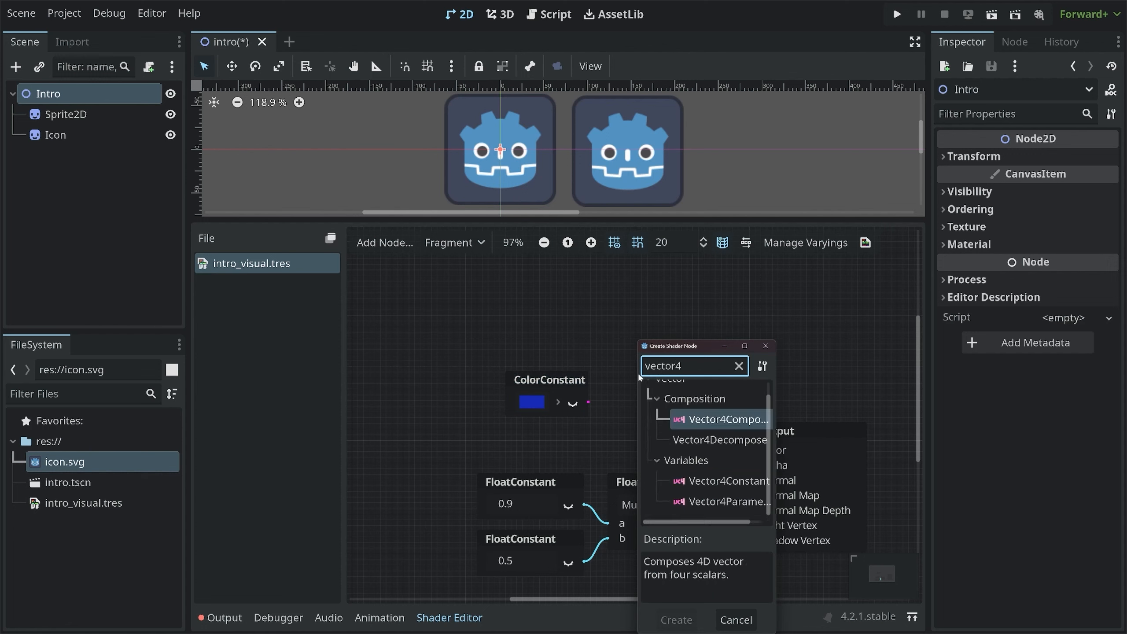
{"action": "key", "text": "Down"}
{"action": "key", "text": "Return"}
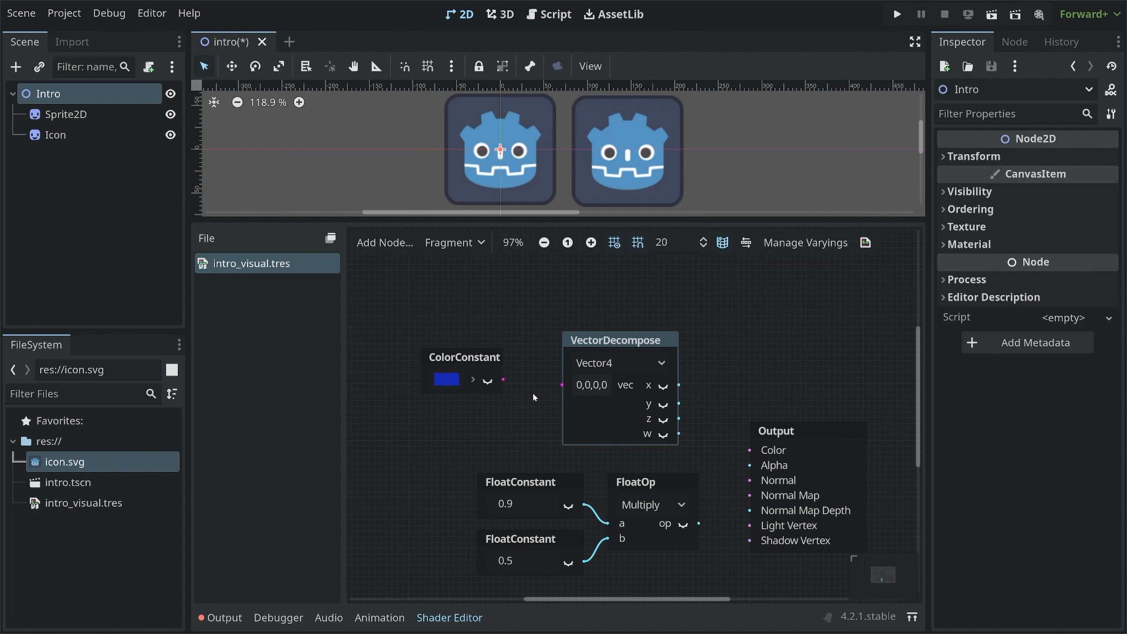
Connect the ColorConstant's output to the VectorDecompose node's vec input
{"action": "scroll", "coordinate": [532, 391], "scroll_direction": "up", "scroll_amount": 4}
{"action": "scroll", "coordinate": [530, 394], "scroll_direction": "down", "scroll_amount": 4}
{"action": "scroll", "coordinate": [518, 401], "scroll_direction": "up", "scroll_amount": 5, "text": "ctrl"}
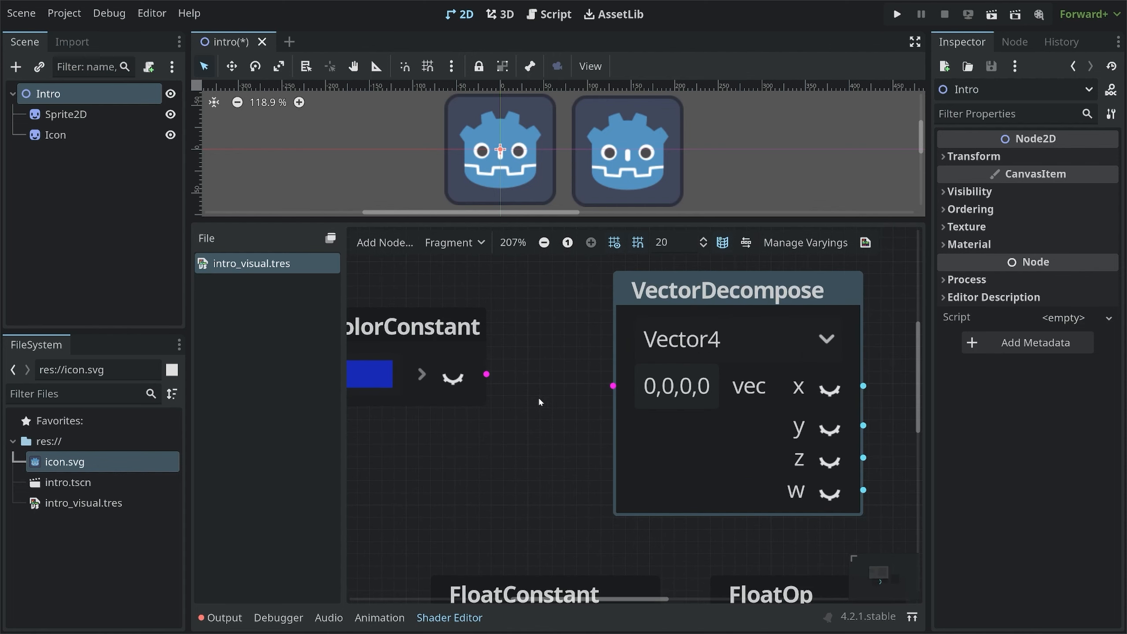
{"action": "left_click_drag", "start_coordinate": [488, 375], "coordinate": [613, 386]}
{"action": "left_click_drag", "start_coordinate": [450, 329], "coordinate": [510, 327]}
{"action": "middle_click_drag", "start_coordinate": [752, 407], "coordinate": [585, 389]}
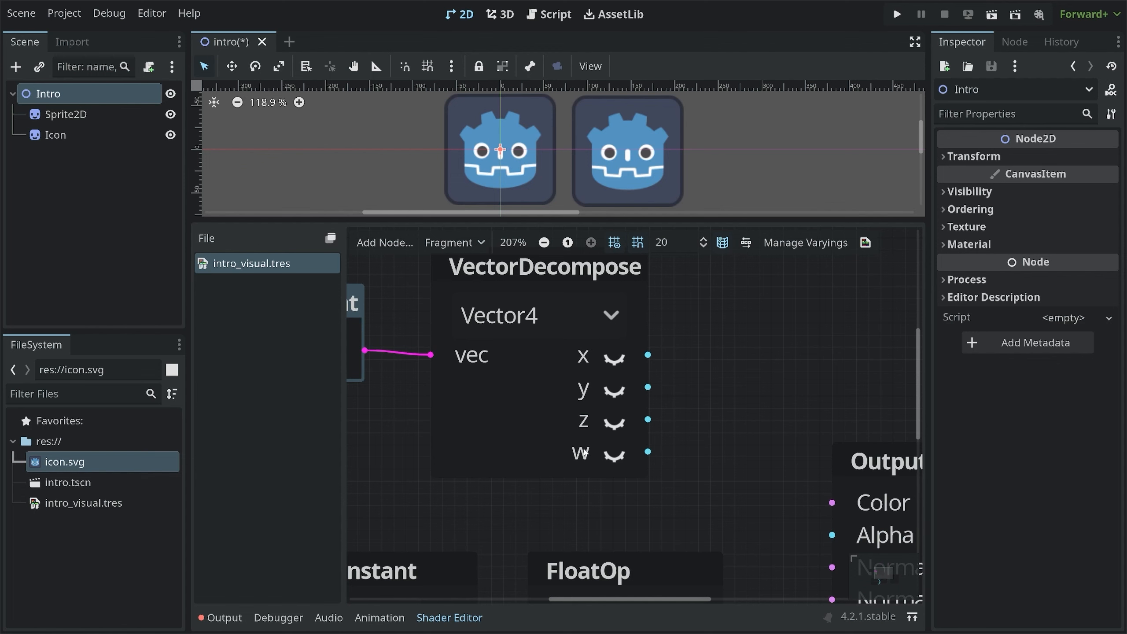
Connect the VectorDecompose node's x output to the Output node's Alpha input
{"action": "mouse_move", "coordinate": [552, 349]}
{"action": "left_mouse_down"}
{"action": "mouse_move", "coordinate": [555, 362]}
{"action": "mouse_move", "coordinate": [569, 352]}
{"action": "left_mouse_up"}
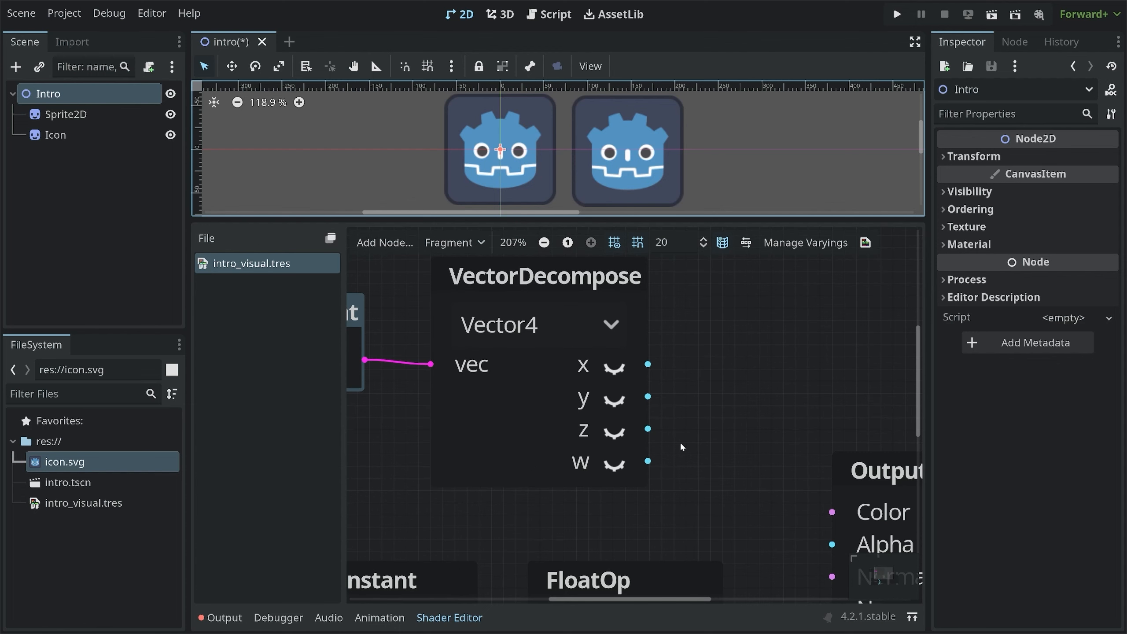
{"action": "middle_click_drag", "start_coordinate": [705, 426], "coordinate": [608, 396]}
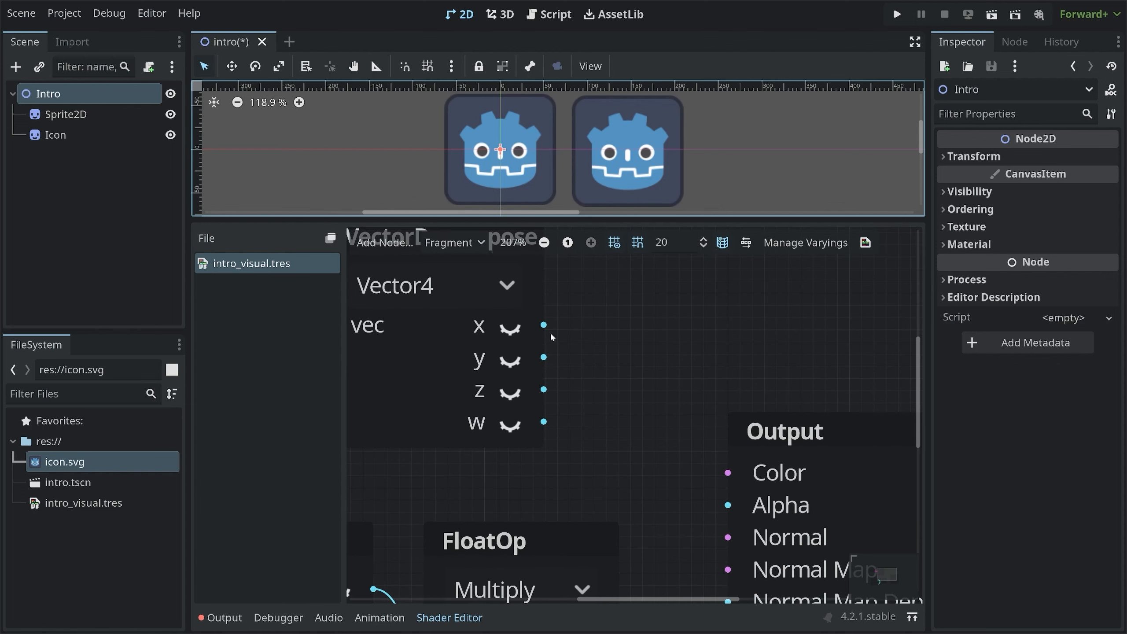
{"action": "left_click_drag", "start_coordinate": [544, 326], "coordinate": [545, 326]}
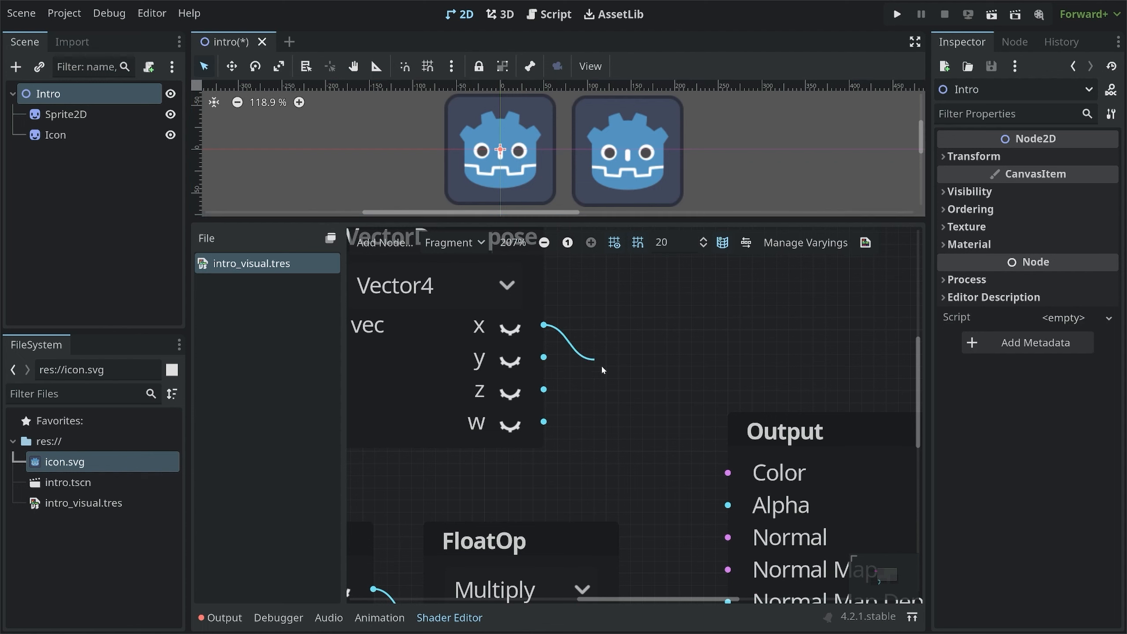
{"action": "left_click_drag", "start_coordinate": [603, 370], "coordinate": [722, 511]}
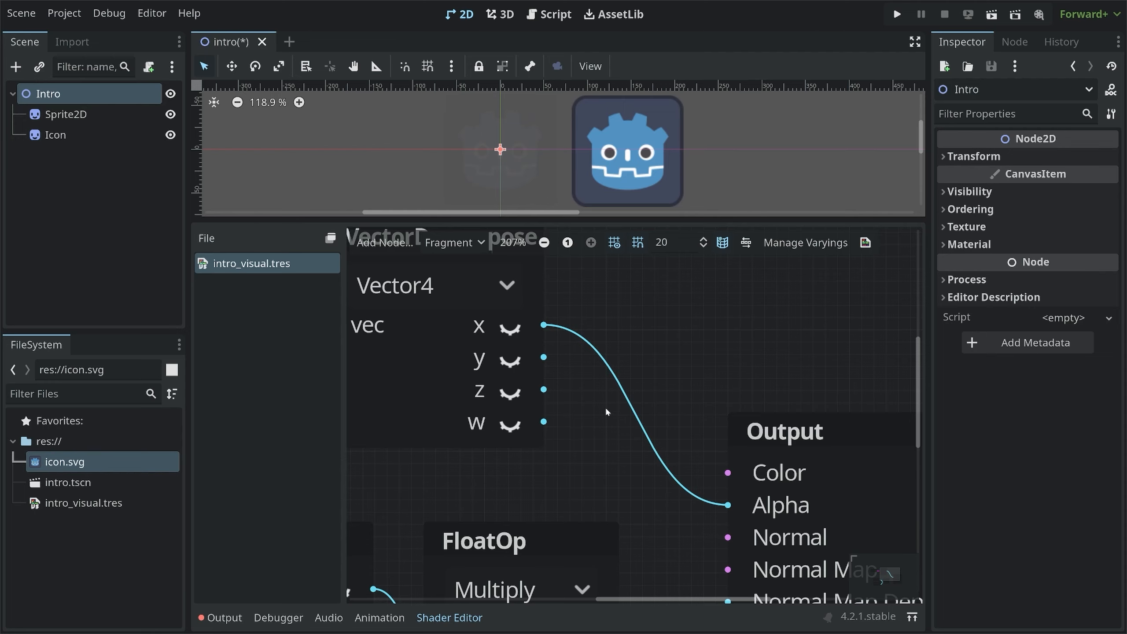
Set the ColorConstant's red channel to 238, making the colour ee1fb1
{"action": "middle_click_drag", "start_coordinate": [605, 408], "coordinate": [698, 442]}
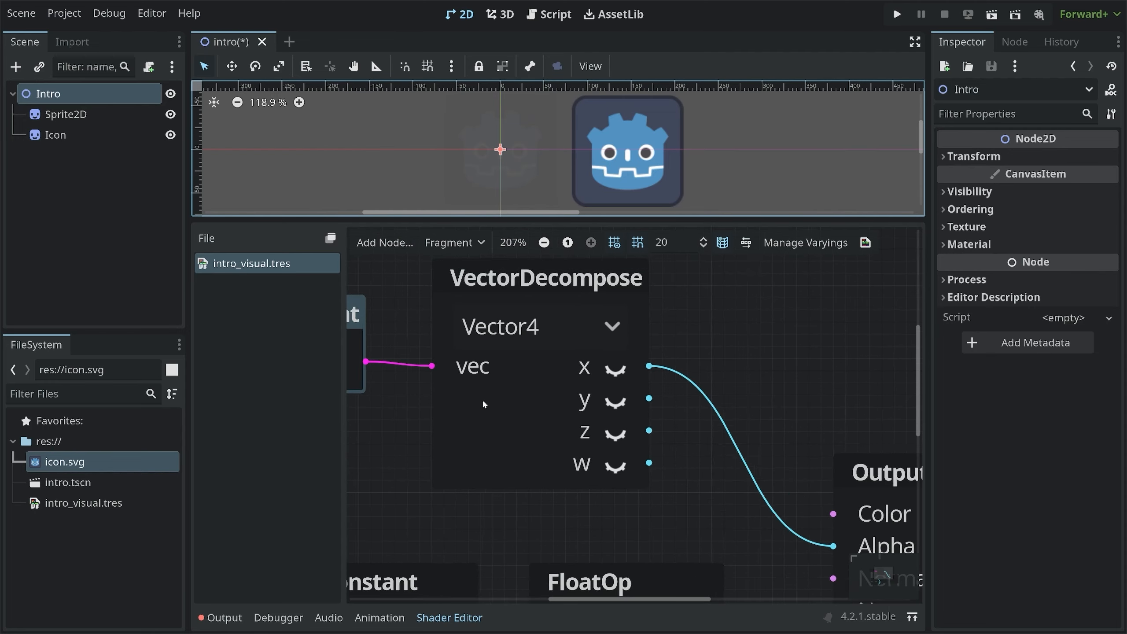
{"action": "middle_click_drag", "start_coordinate": [481, 402], "coordinate": [637, 419]}
{"action": "left_click", "coordinate": [401, 381]}
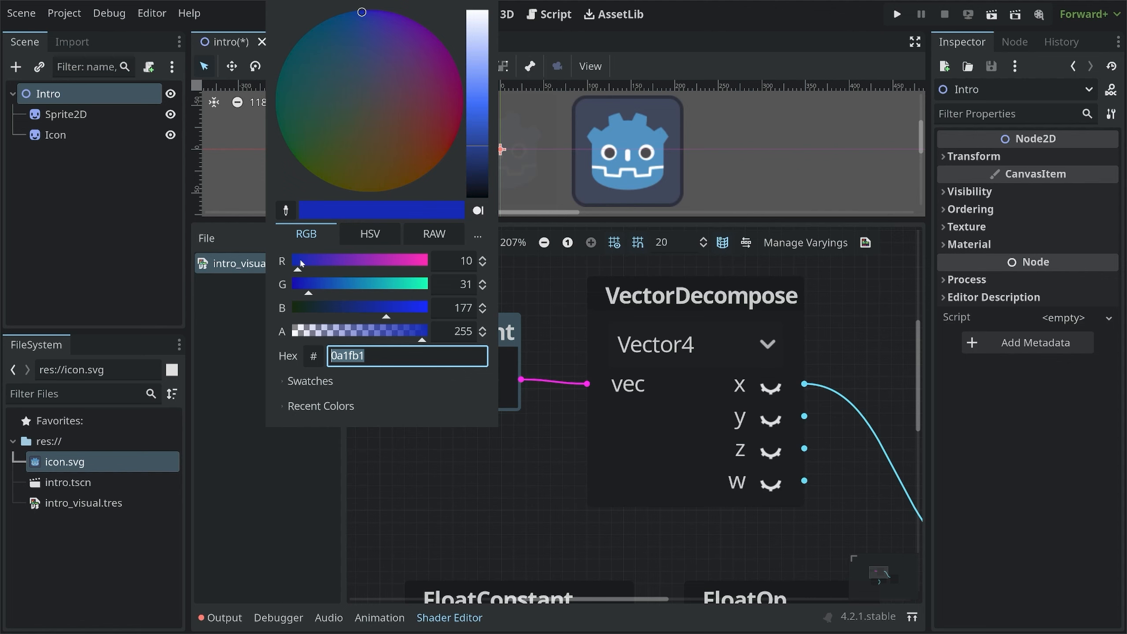
{"action": "left_click_drag", "start_coordinate": [303, 265], "coordinate": [417, 268]}
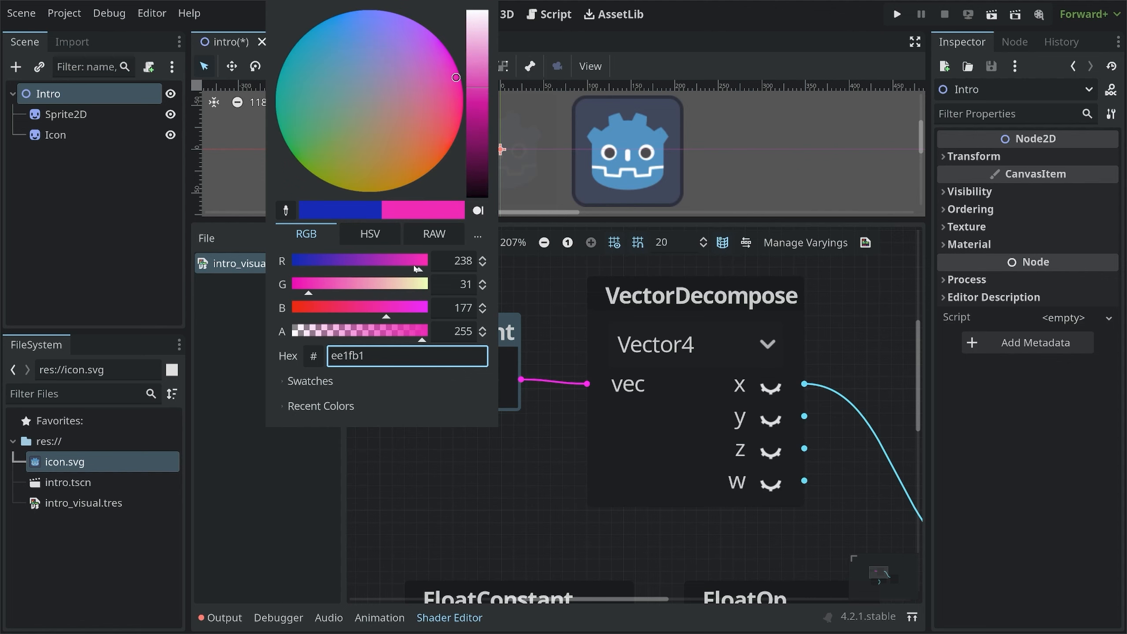
{"action": "left_click", "coordinate": [553, 295]}
Disconnect the wire into Output's Alpha and move the Output node further right
{"action": "middle_click_drag", "start_coordinate": [599, 331], "coordinate": [389, 298]}
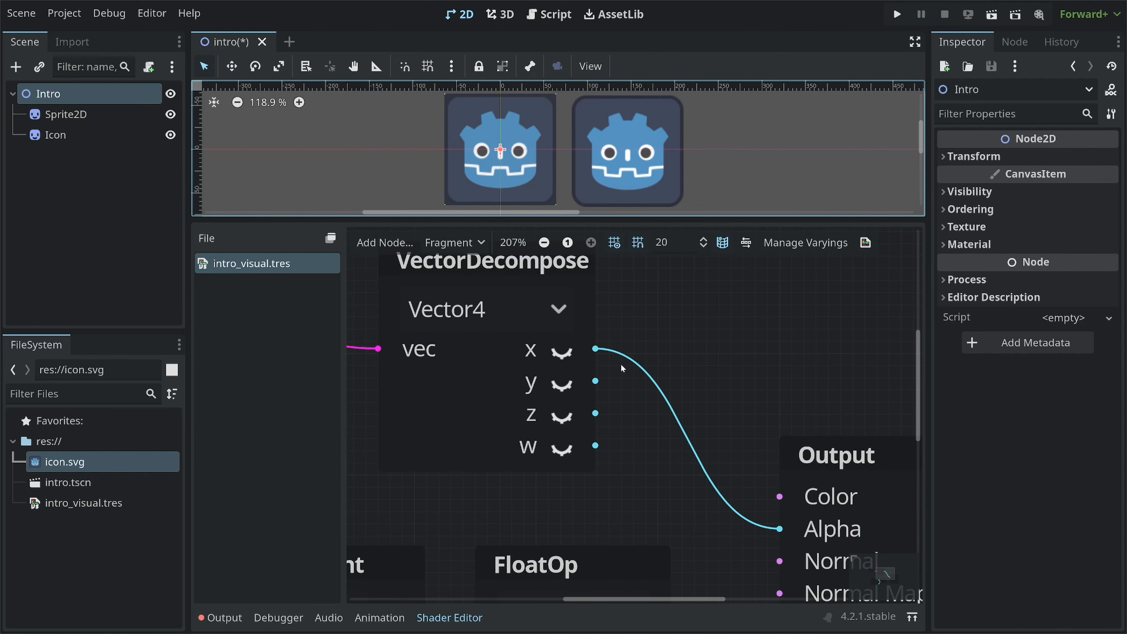
{"action": "scroll", "coordinate": [620, 363], "scroll_direction": "down", "scroll_amount": 4}
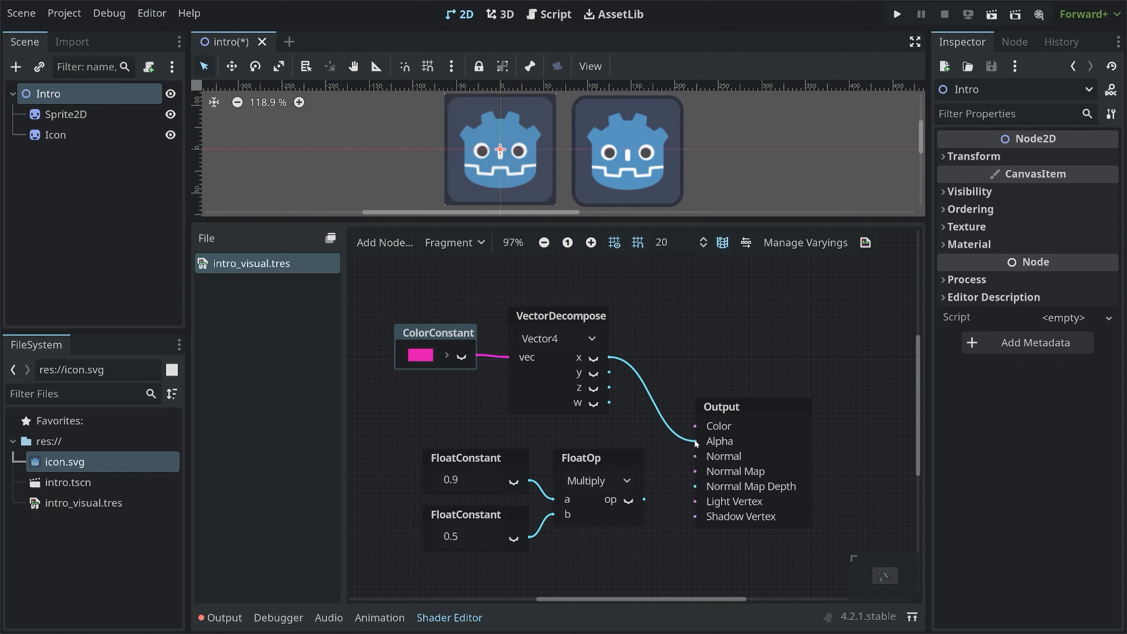
{"action": "left_click_drag", "start_coordinate": [695, 441], "coordinate": [652, 394]}
{"action": "left_click_drag", "start_coordinate": [732, 408], "coordinate": [812, 402]}
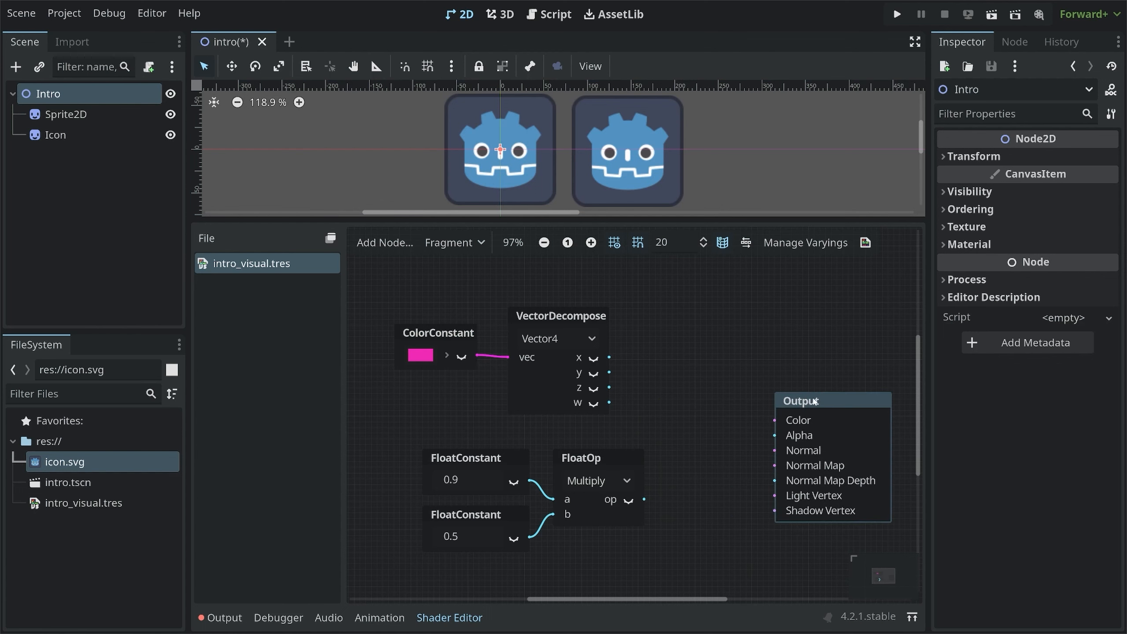
Add a Vector3 VectorCompose node and place it beside the VectorDecompose node
{"action": "right_click", "coordinate": [659, 363]}
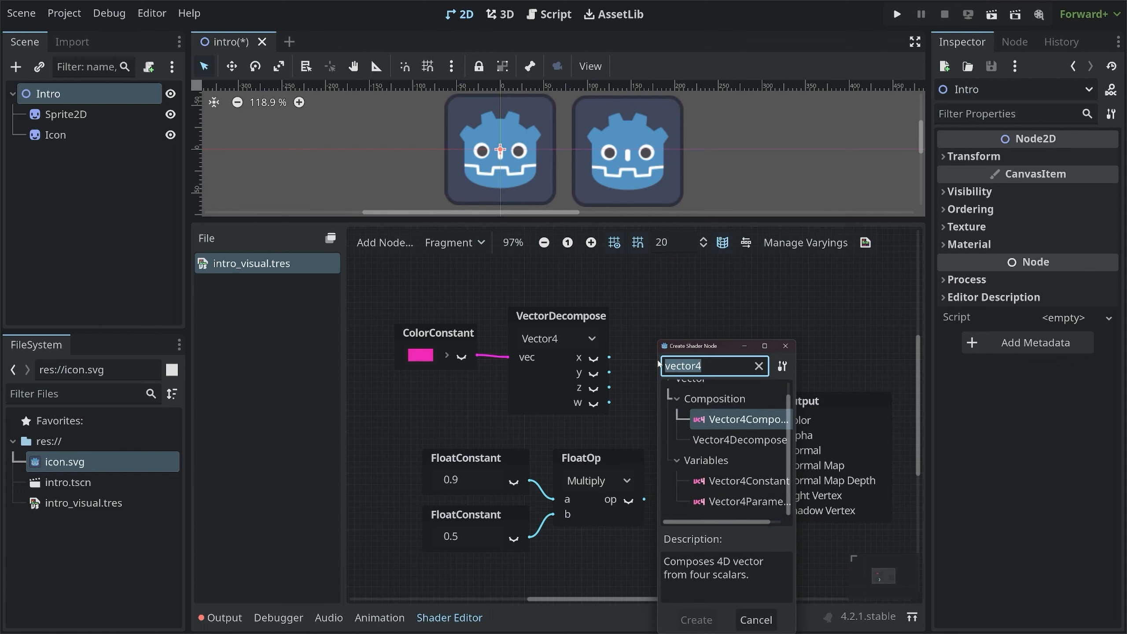
{"action": "type", "text": "vector3"}
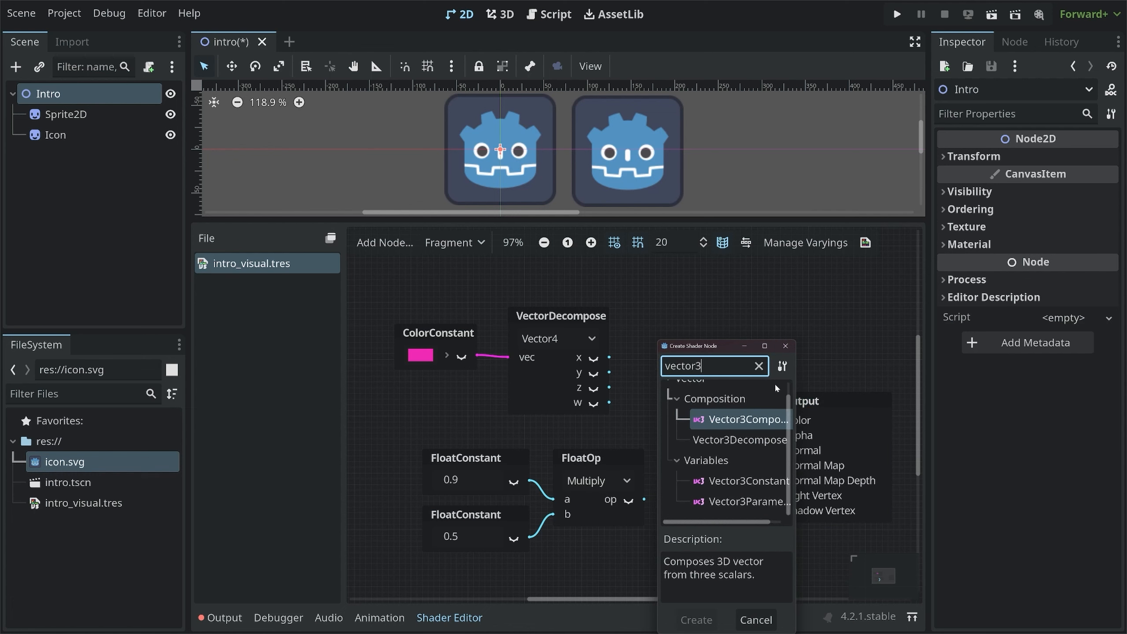
{"action": "left_click_drag", "start_coordinate": [797, 387], "coordinate": [835, 386]}
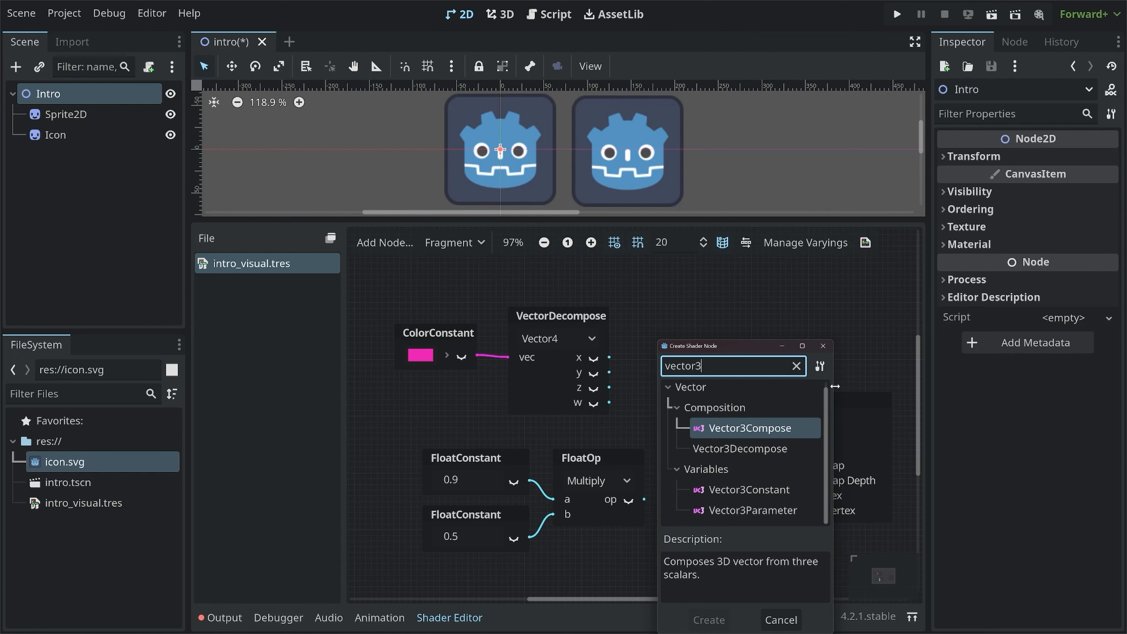
{"action": "double_click", "coordinate": [738, 433]}
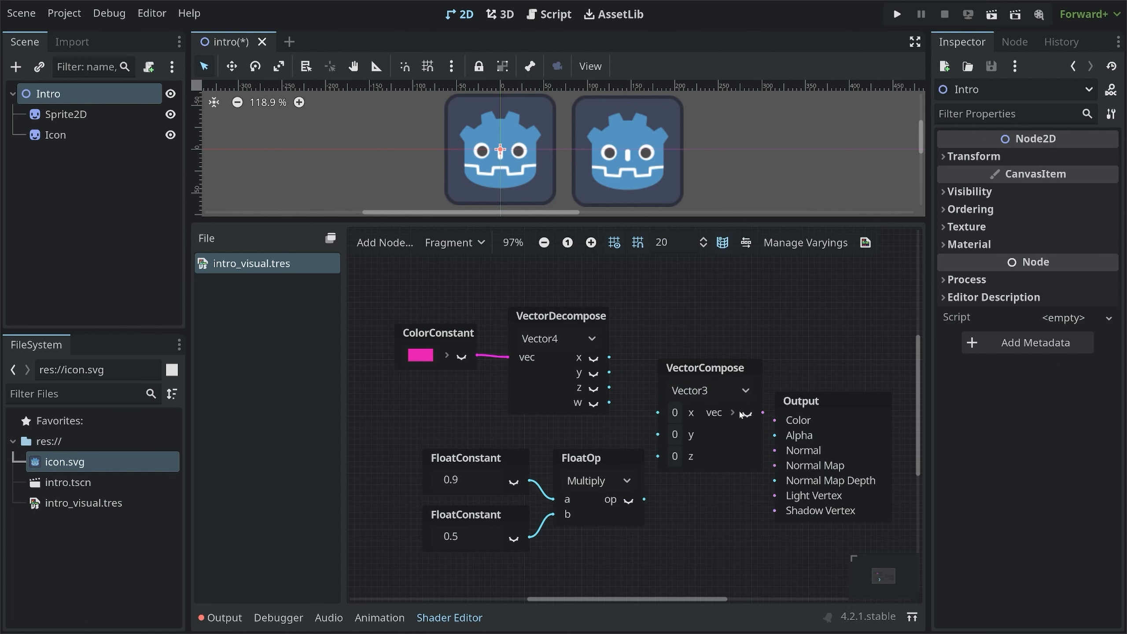
{"action": "left_click_drag", "start_coordinate": [690, 374], "coordinate": [658, 321]}
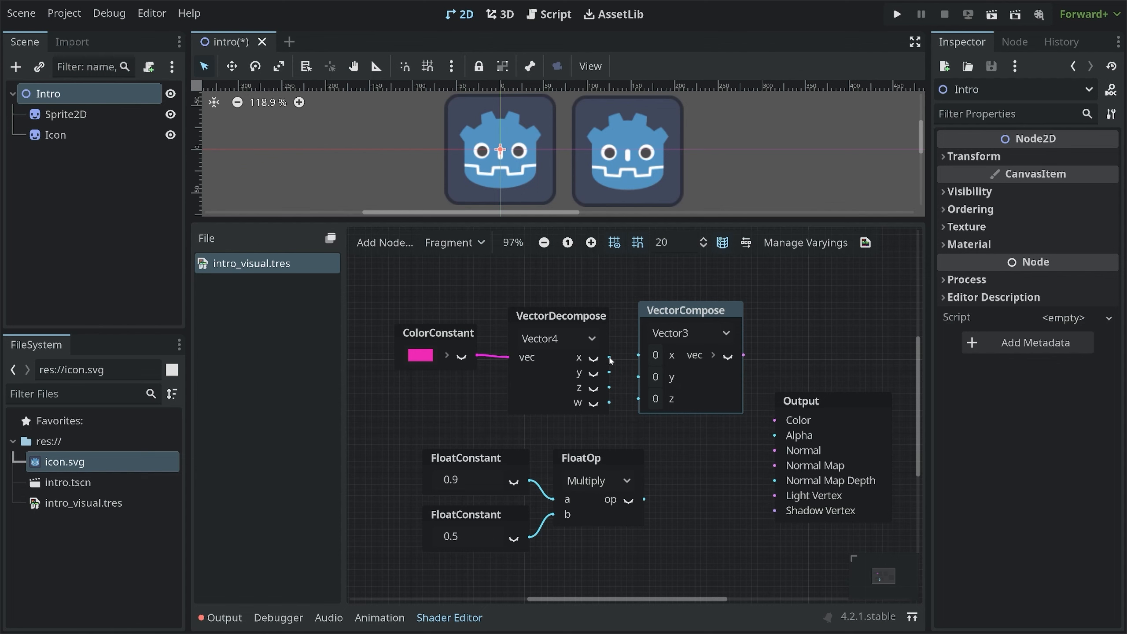
Wire VectorDecompose's x, y and z into VectorCompose's x, y and z, and its vec into Output's Color
{"action": "left_click_drag", "start_coordinate": [610, 358], "coordinate": [639, 382]}
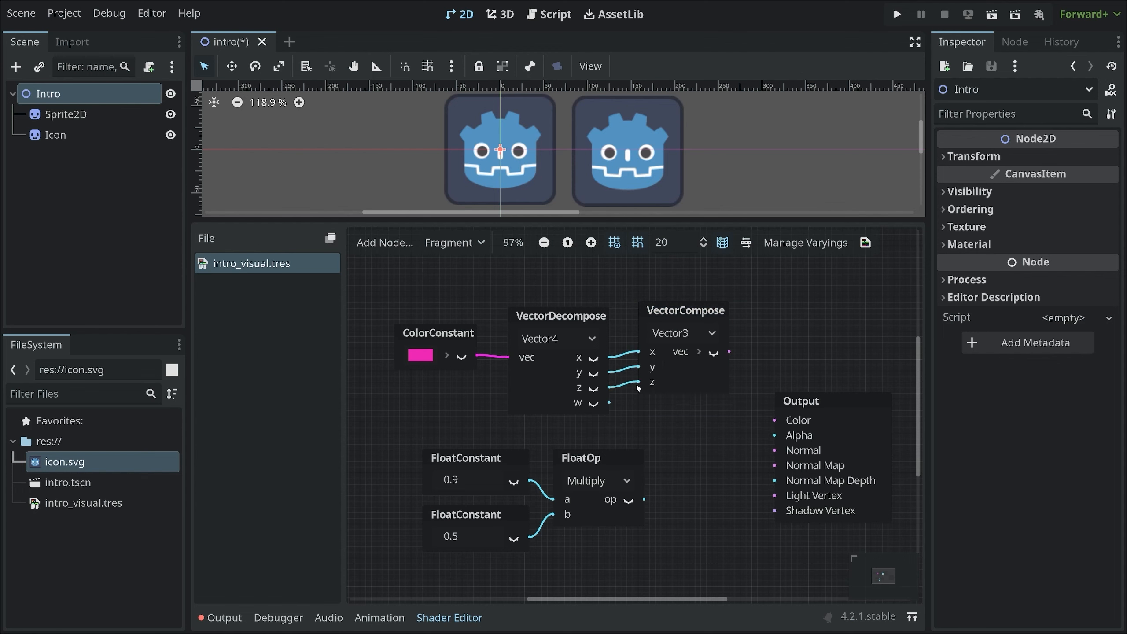
{"action": "left_click_drag", "start_coordinate": [729, 351], "coordinate": [773, 426]}
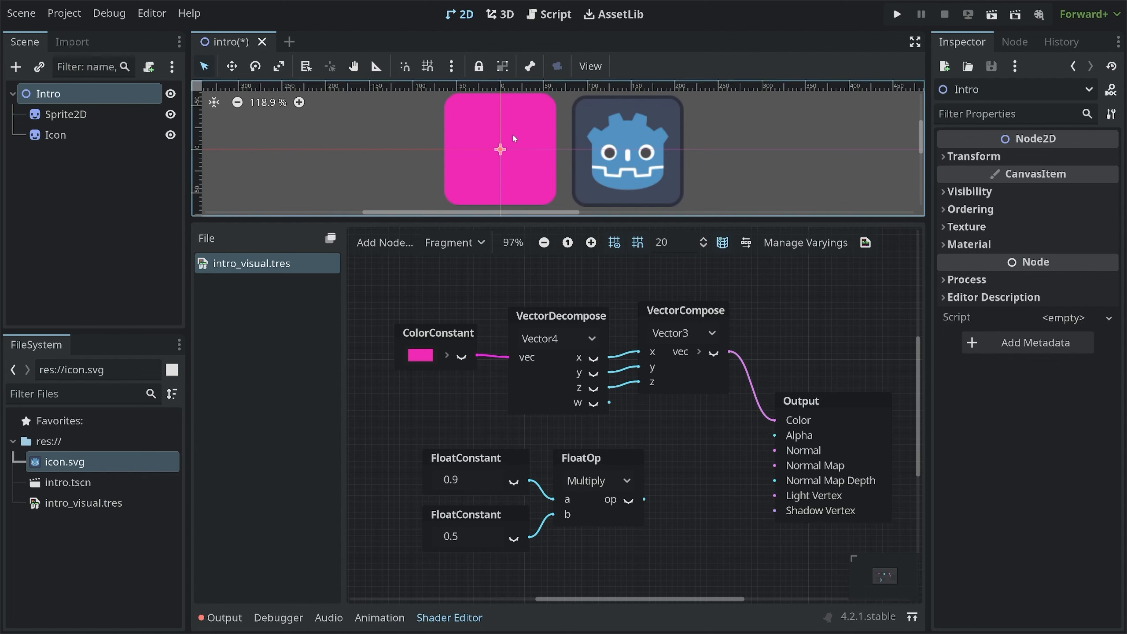
{"action": "left_click", "coordinate": [441, 334]}
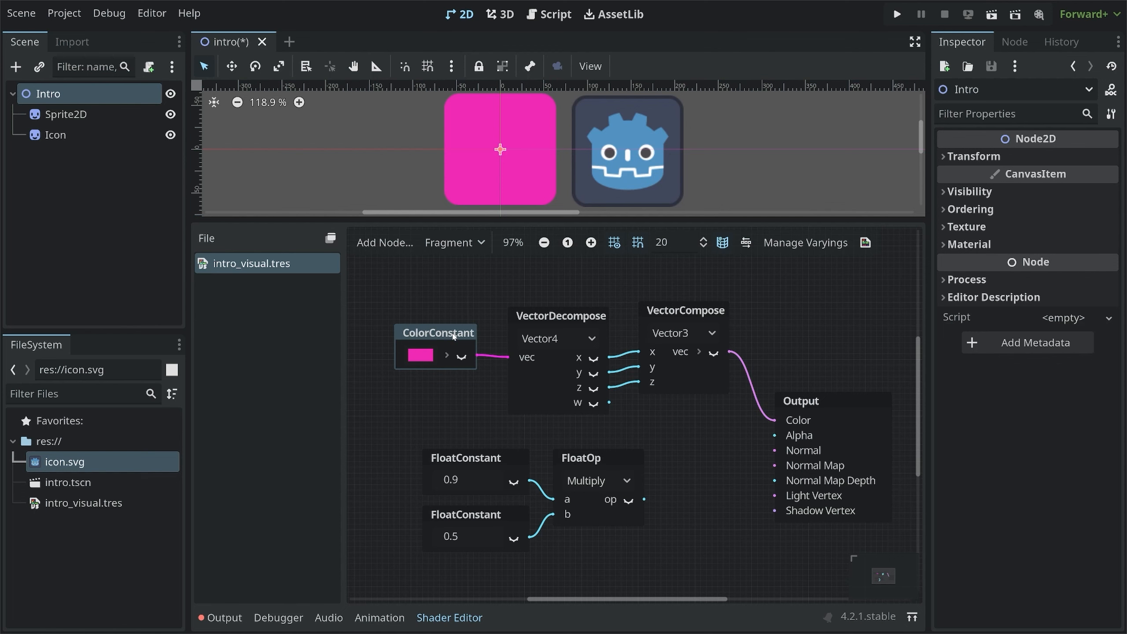
Turn on the VectorCompose node's preview and move the Output node up beside it
{"action": "left_click", "coordinate": [714, 355]}
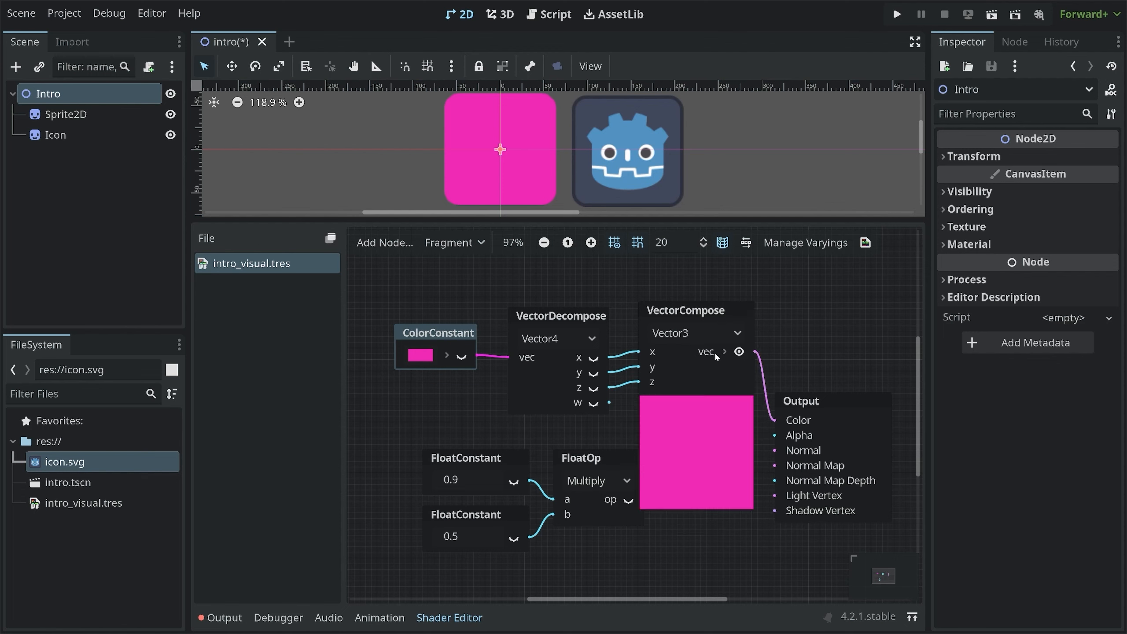
{"action": "left_click_drag", "start_coordinate": [781, 401], "coordinate": [810, 321]}
Move the two FloatConstant nodes and the FloatOp node further down the graph
{"action": "left_click_drag", "start_coordinate": [481, 437], "coordinate": [591, 539]}
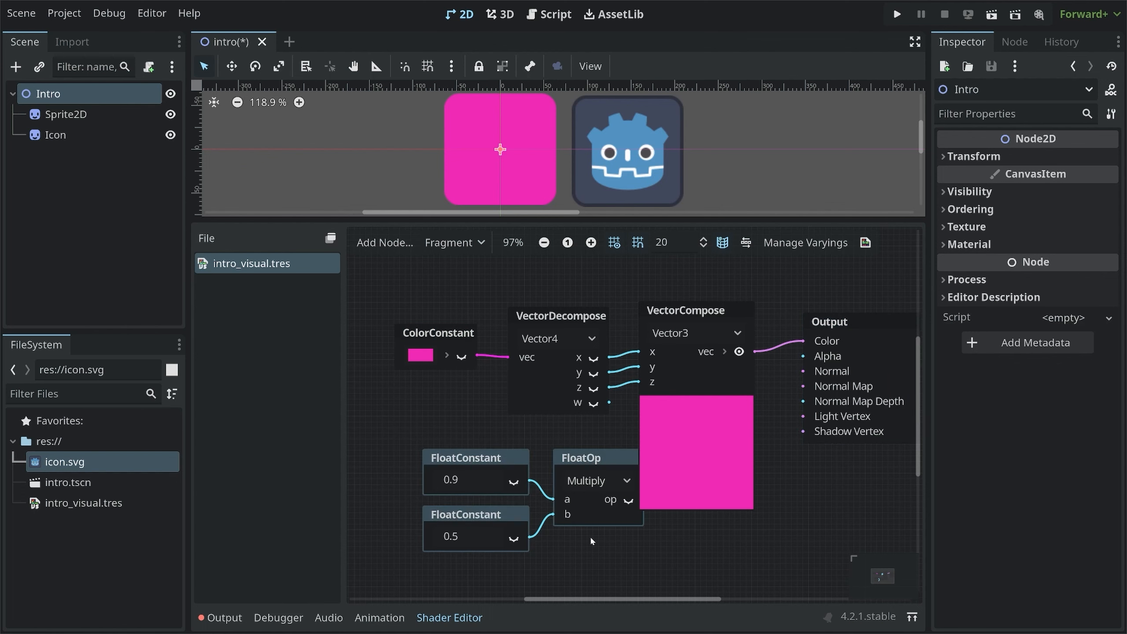
{"action": "left_click_drag", "start_coordinate": [596, 461], "coordinate": [557, 506]}
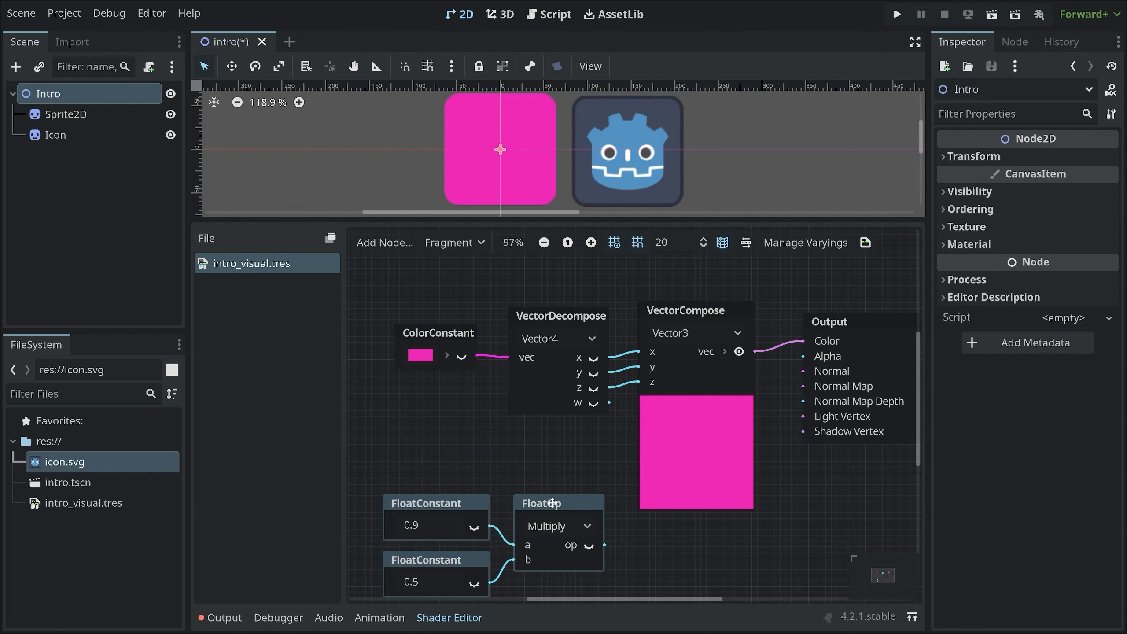
{"action": "middle_click_drag", "start_coordinate": [631, 313], "coordinate": [609, 340]}
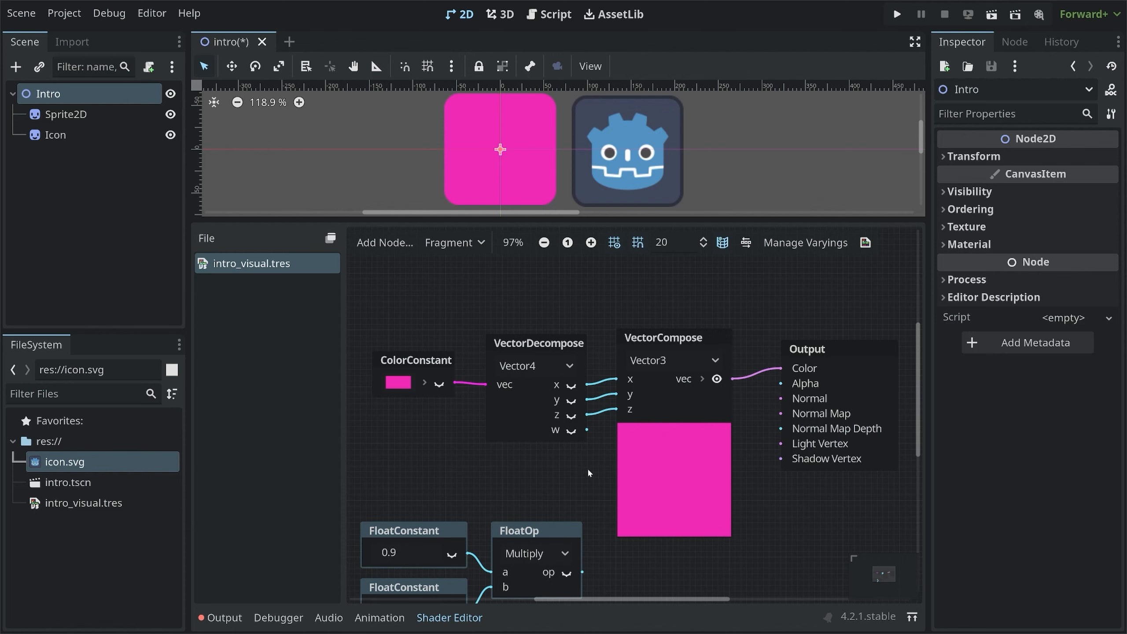
Rewire VectorCompose's x, y and z inputs all to VectorDecompose's x output
{"action": "left_click", "coordinate": [417, 362]}
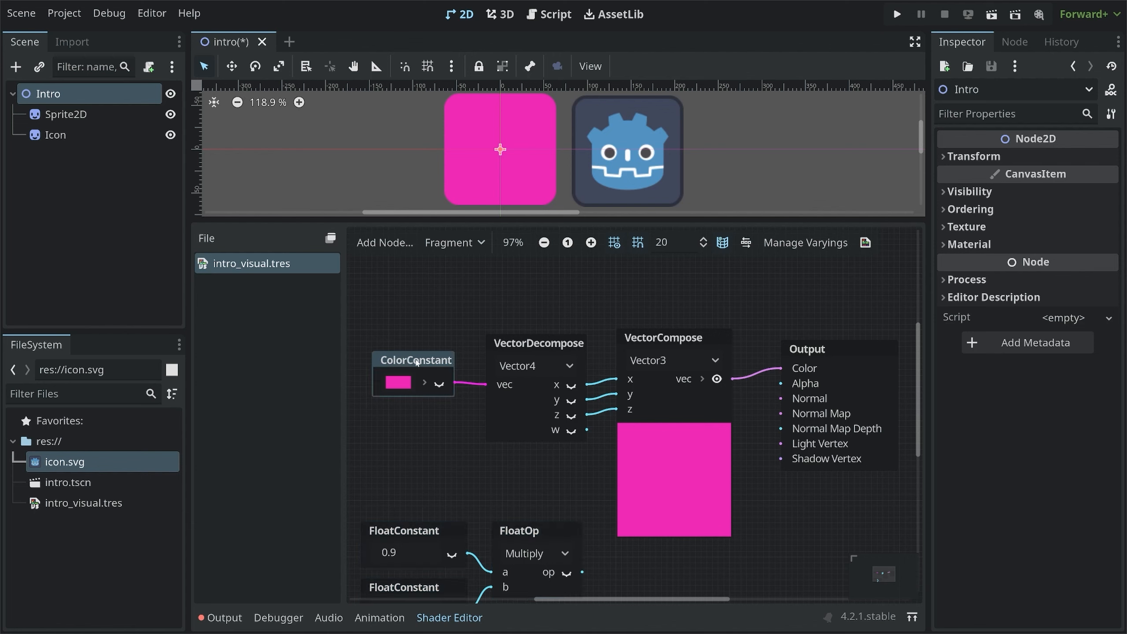
{"action": "left_click", "coordinate": [544, 347]}
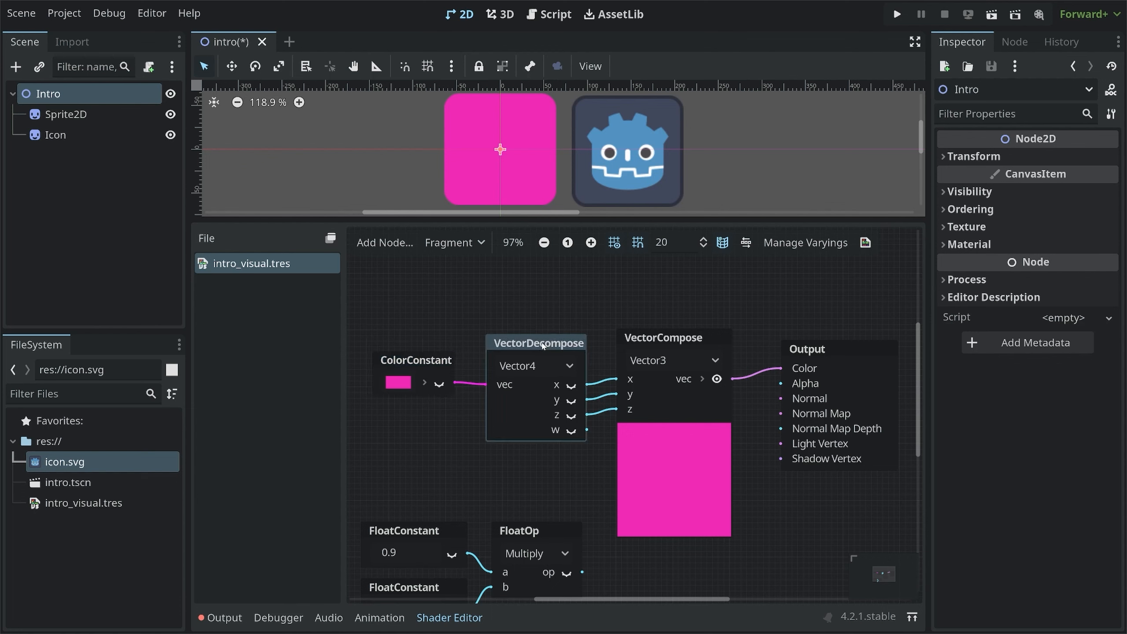
{"action": "left_click", "coordinate": [669, 341]}
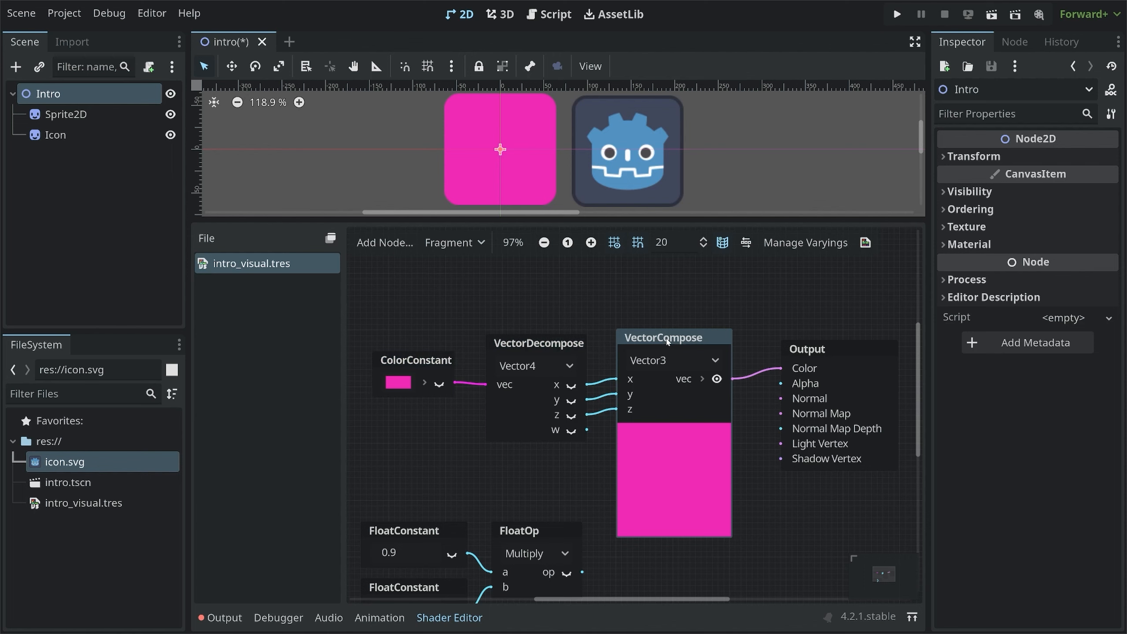
{"action": "left_click", "coordinate": [825, 351]}
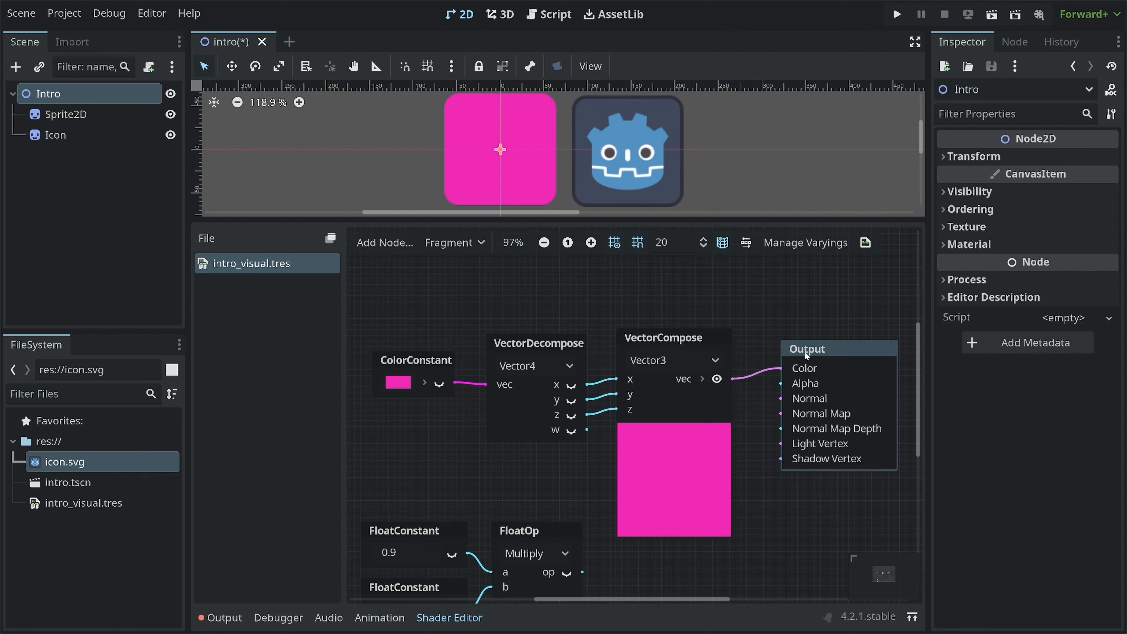
{"action": "left_click_drag", "start_coordinate": [587, 385], "coordinate": [617, 378]}
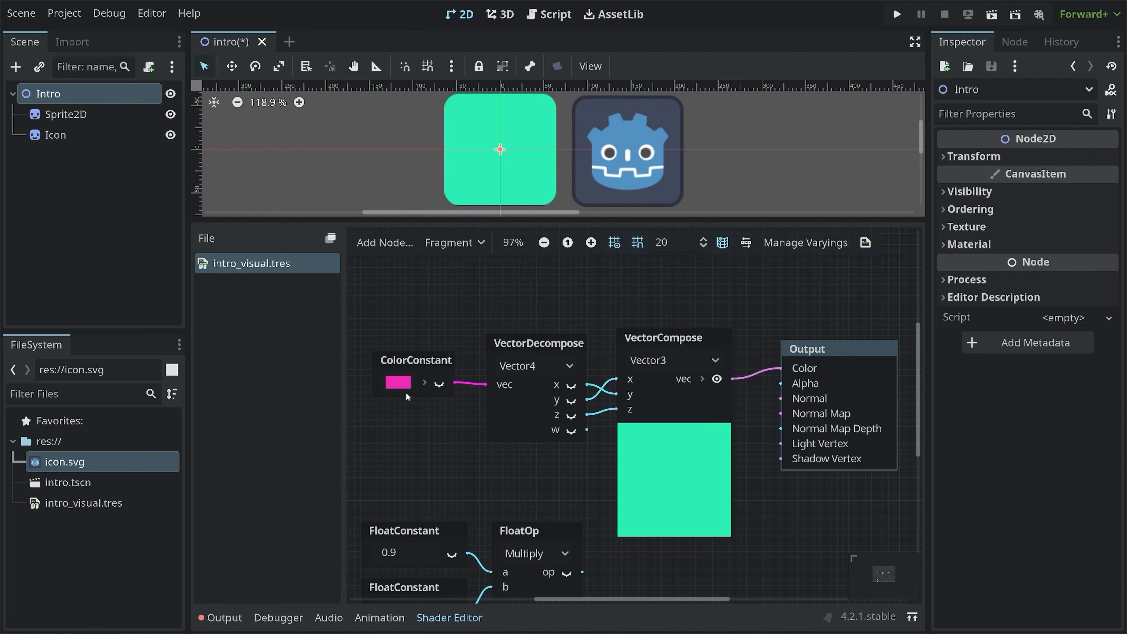
{"action": "mouse_move", "coordinate": [617, 410]}
{"action": "left_mouse_down"}
{"action": "mouse_move", "coordinate": [607, 414]}
{"action": "mouse_move", "coordinate": [613, 399]}
{"action": "mouse_move", "coordinate": [602, 412]}
{"action": "mouse_move", "coordinate": [587, 384]}
{"action": "mouse_move", "coordinate": [617, 394]}
{"action": "mouse_move", "coordinate": [616, 409]}
{"action": "left_mouse_up"}
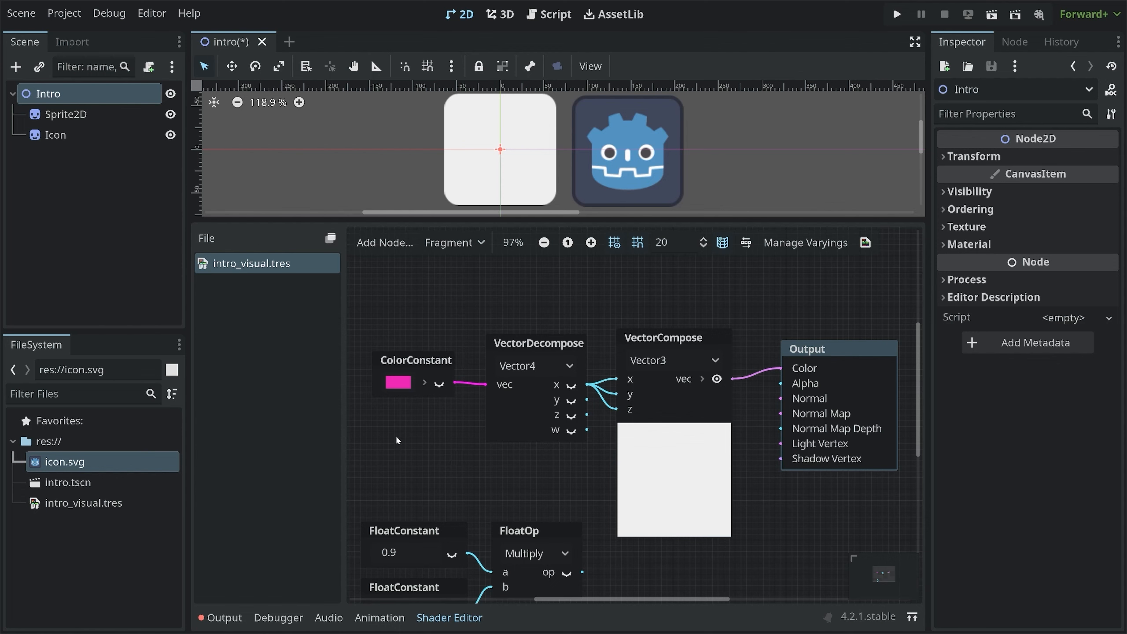
Add an Input node set to time
{"action": "right_click", "coordinate": [374, 435]}
{"action": "type", "text": "time"}
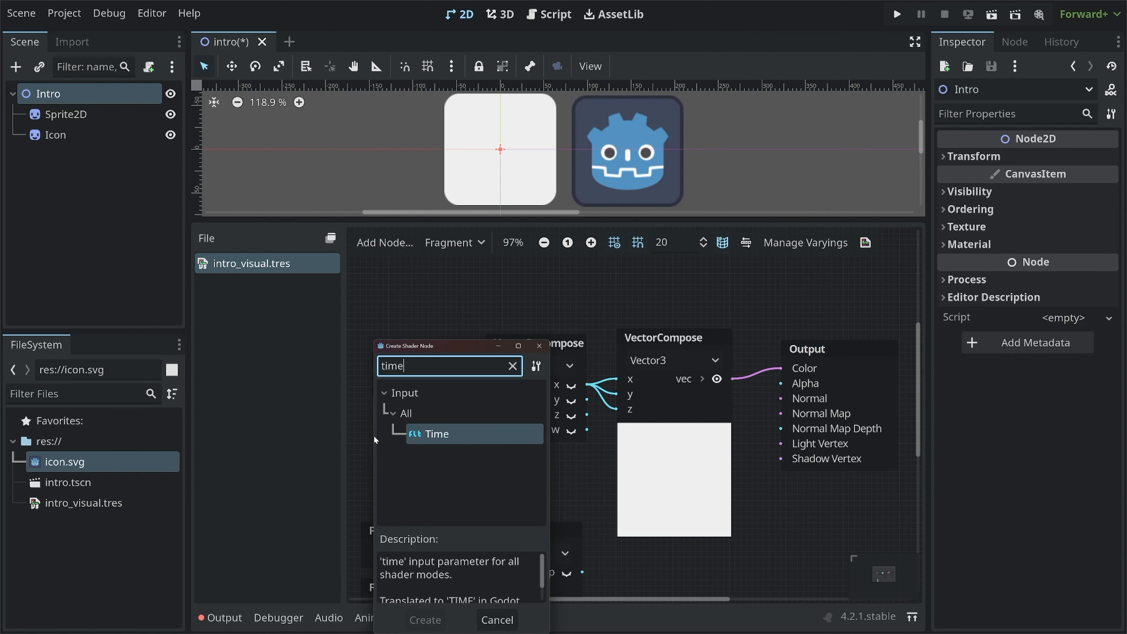
{"action": "key", "text": "Return"}
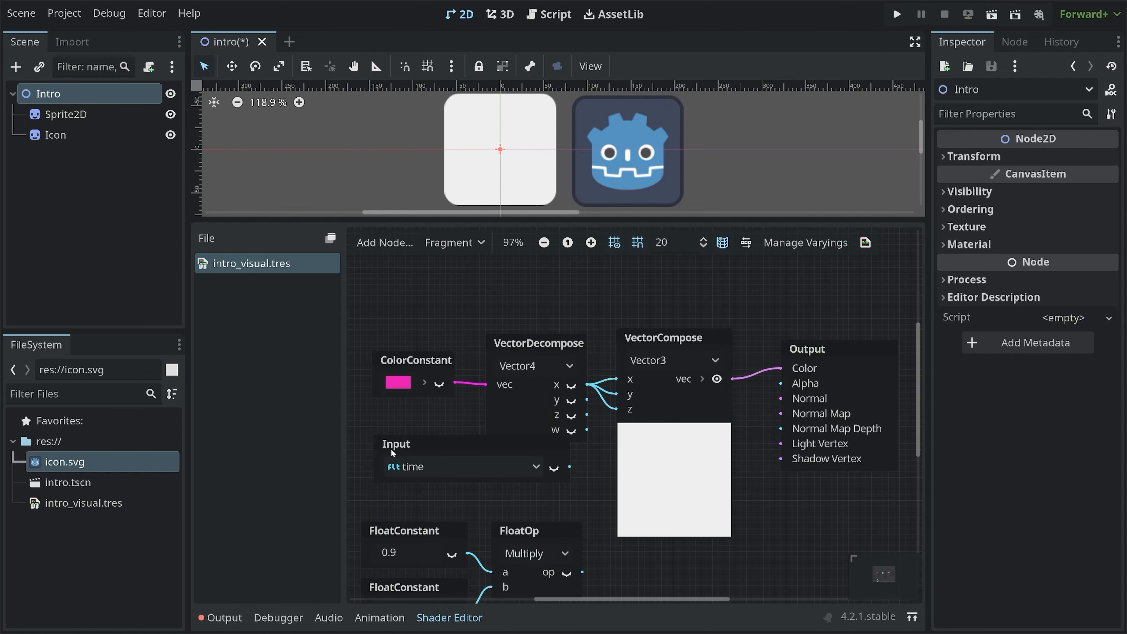
Turn off the VectorCompose preview and rearrange the colour nodes above the Input time node
{"action": "left_click", "coordinate": [459, 446]}
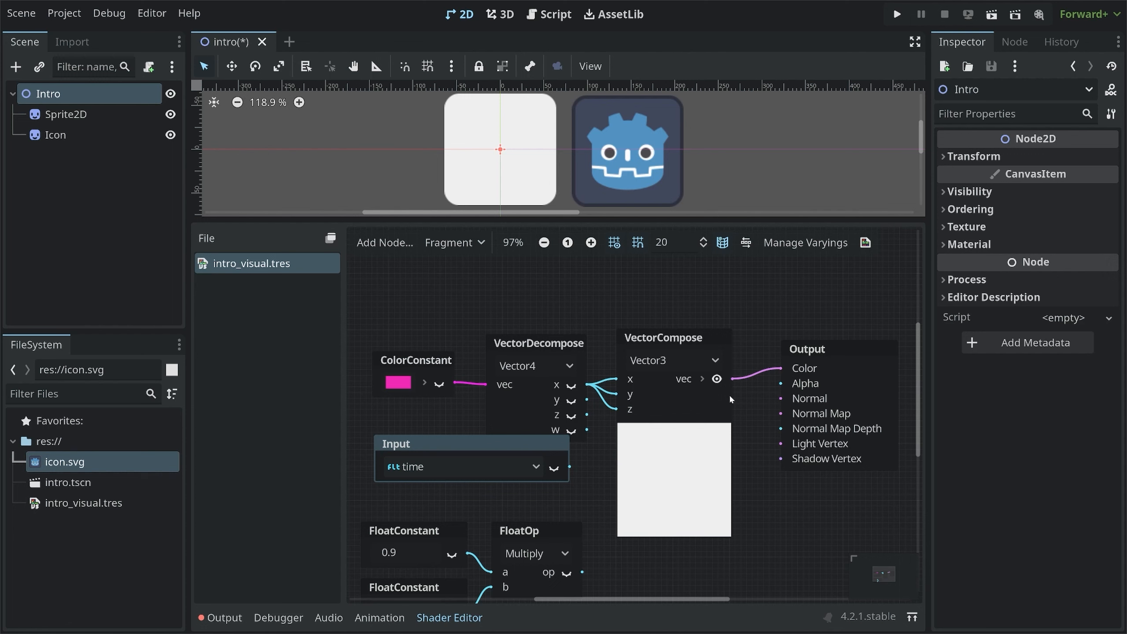
{"action": "left_click", "coordinate": [718, 379]}
{"action": "left_click_drag", "start_coordinate": [666, 338], "coordinate": [694, 281]}
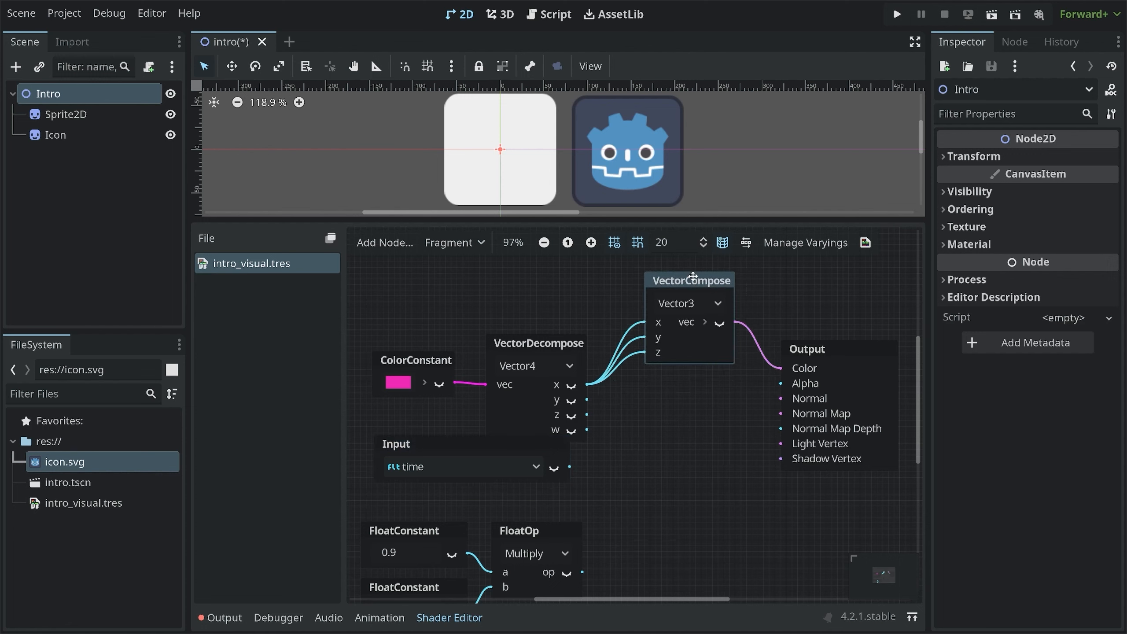
{"action": "left_click_drag", "start_coordinate": [523, 345], "coordinate": [569, 282]}
{"action": "left_click_drag", "start_coordinate": [407, 360], "coordinate": [435, 287]}
{"action": "left_click_drag", "start_coordinate": [495, 441], "coordinate": [572, 398]}
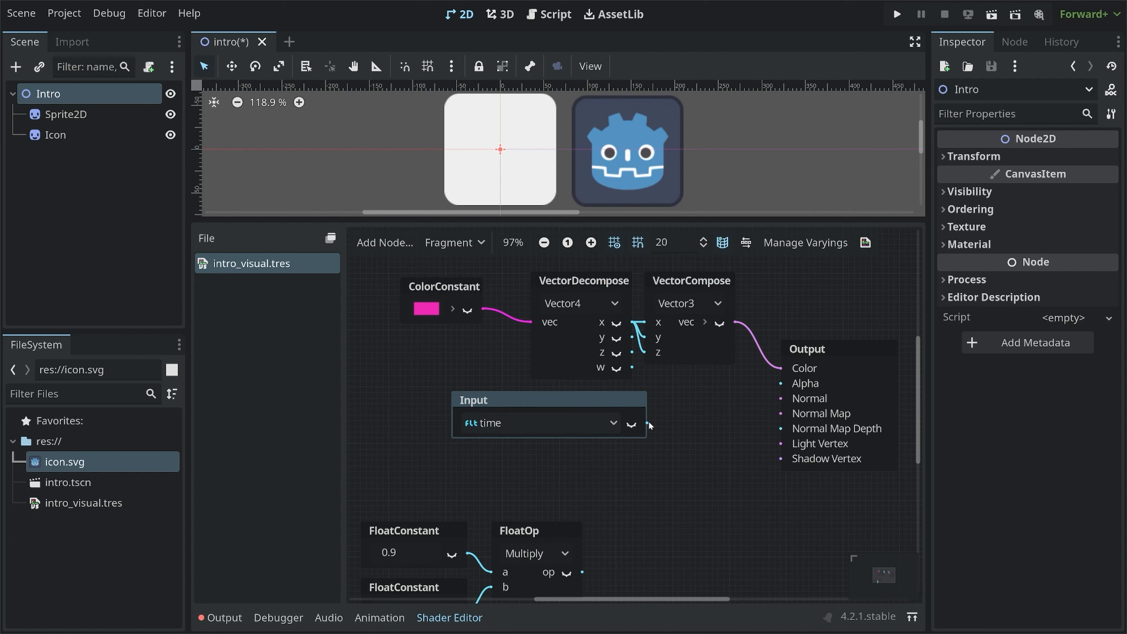
Connect the Input time output to Output's Alpha and save the shader
{"action": "left_click_drag", "start_coordinate": [647, 424], "coordinate": [780, 382]}
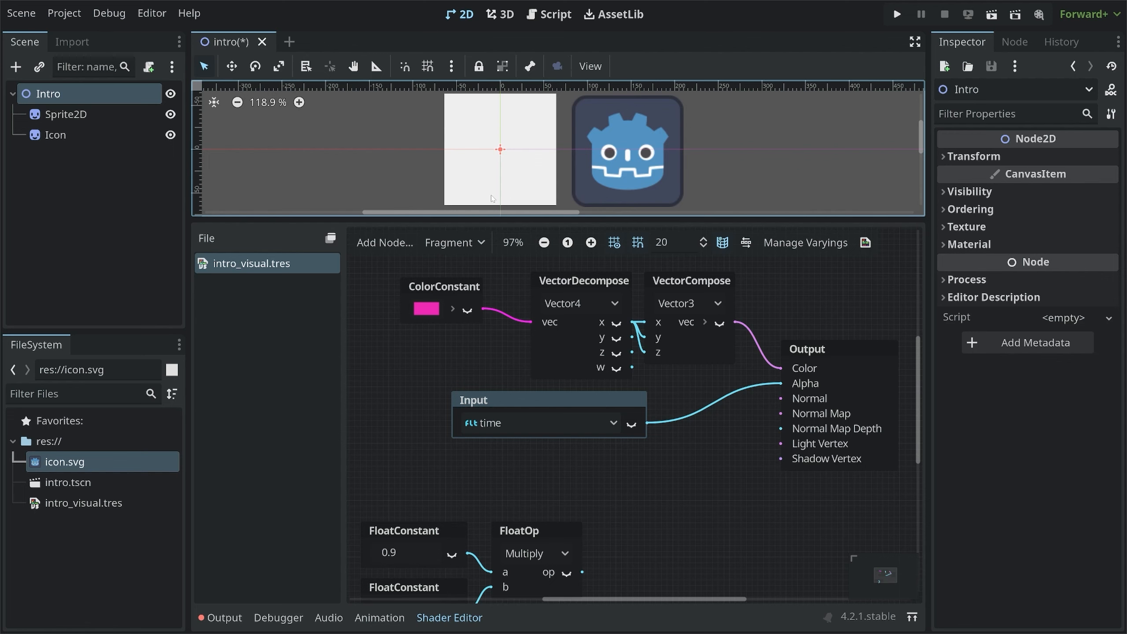
{"action": "key", "text": "ctrl+s"}
Close the shader editor and delete the Icon sprite node from the scene
{"action": "left_click", "coordinate": [471, 616]}
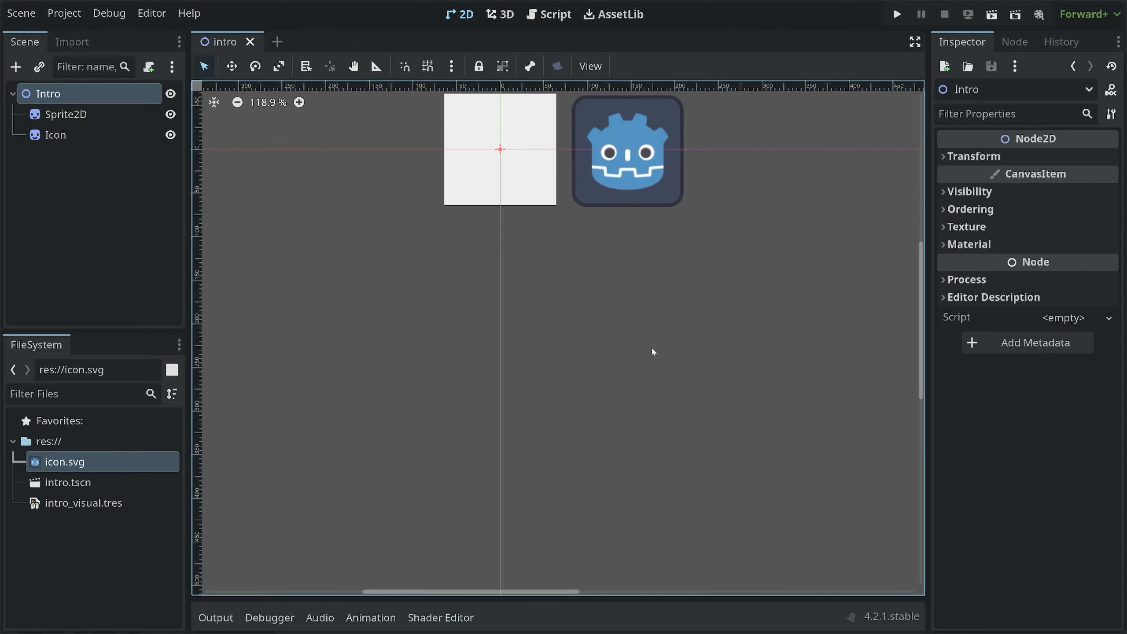
{"action": "scroll", "coordinate": [628, 335], "scroll_direction": "down", "scroll_amount": 5}
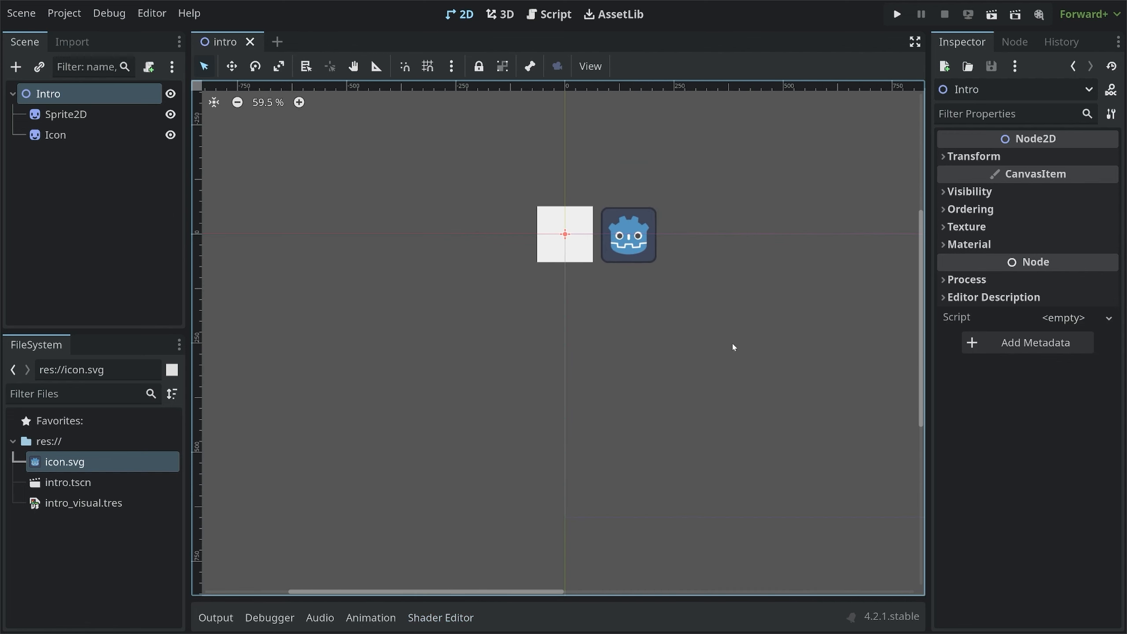
{"action": "middle_click_drag", "start_coordinate": [733, 347], "coordinate": [581, 328]}
{"action": "left_click", "coordinate": [499, 229]}
{"action": "key", "text": "Delete"}
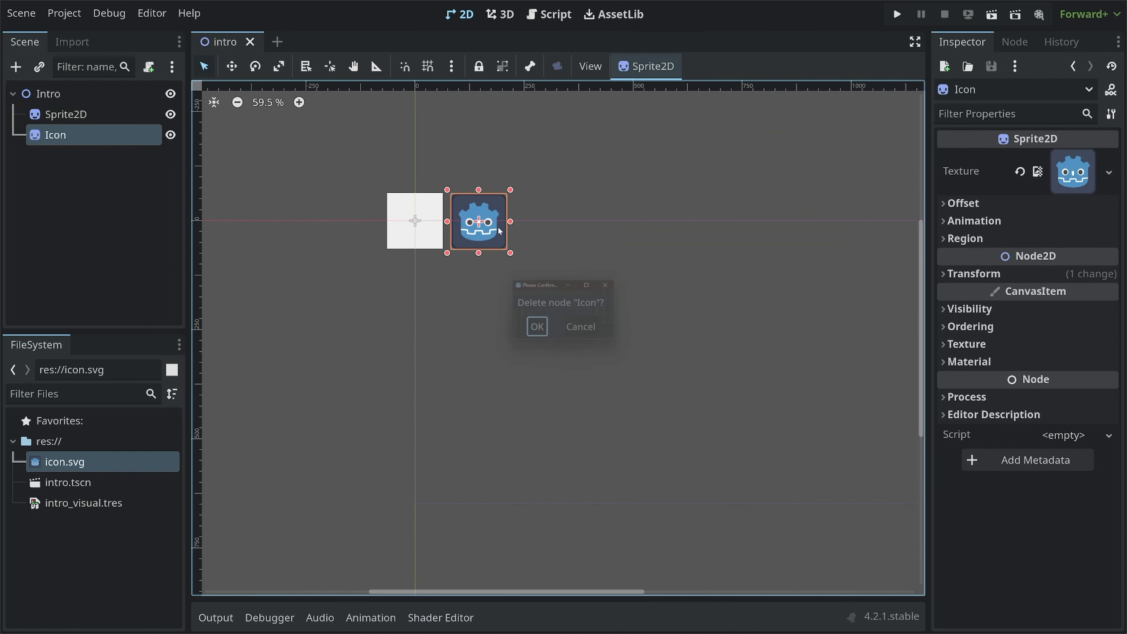
{"action": "left_click", "coordinate": [538, 327]}
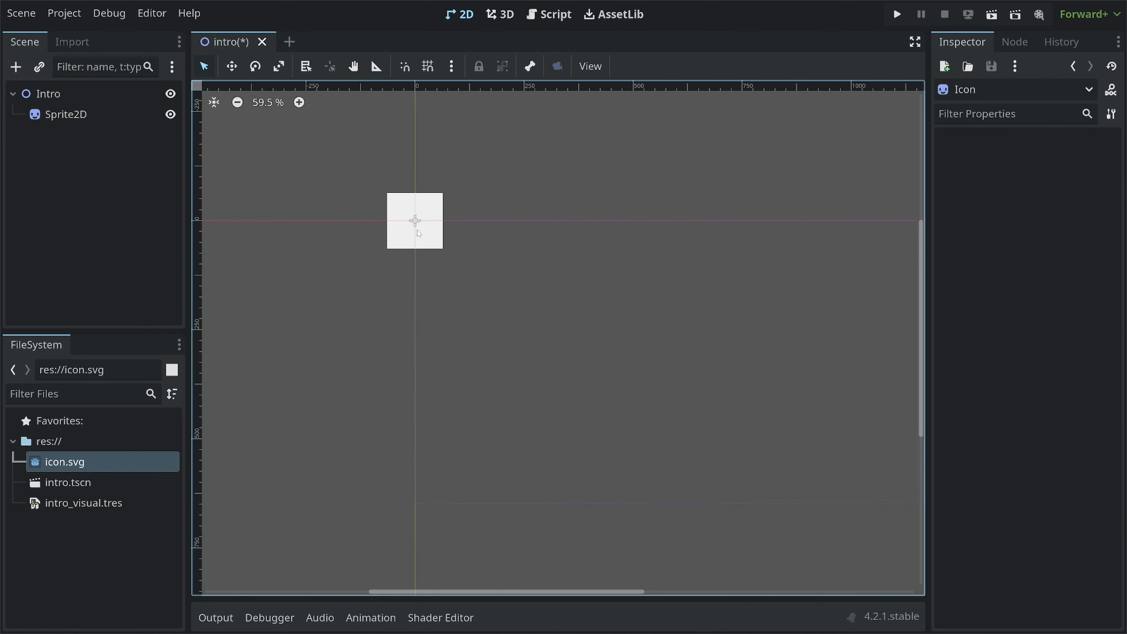
Move the Sprite2D below and right of the origin, then run the current scene
{"action": "left_click_drag", "start_coordinate": [419, 233], "coordinate": [558, 329]}
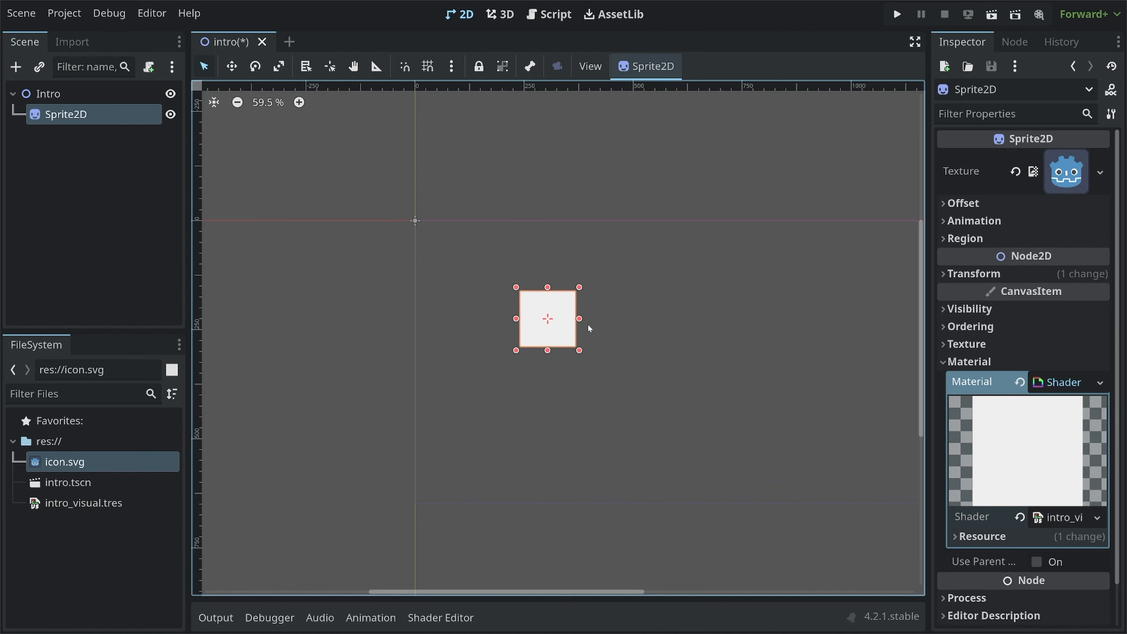
{"action": "left_click", "coordinate": [991, 15]}
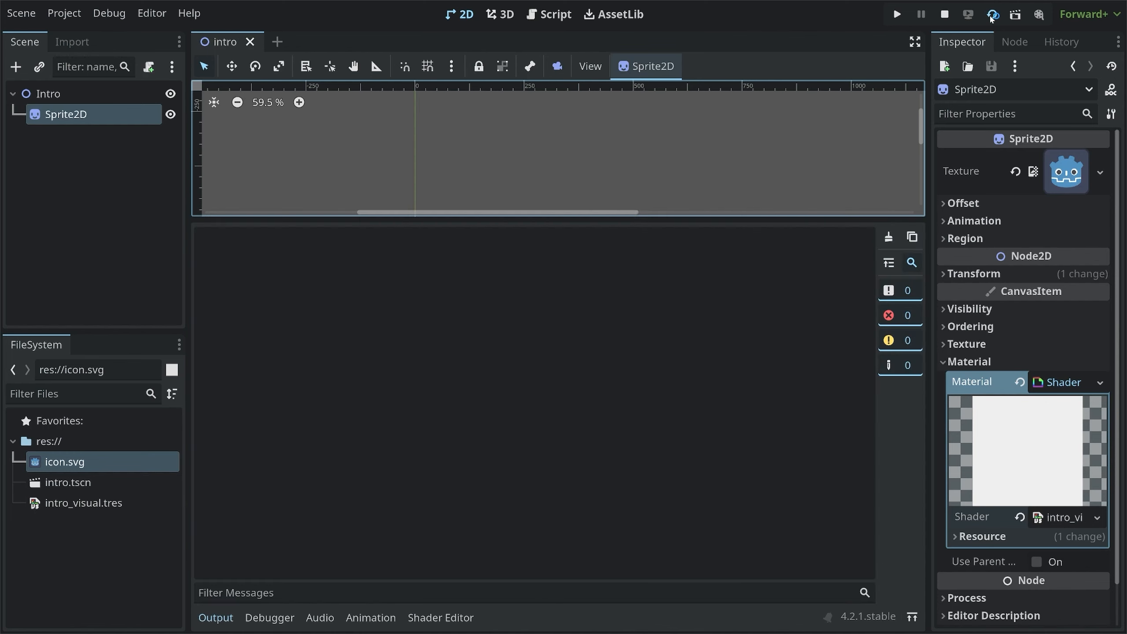
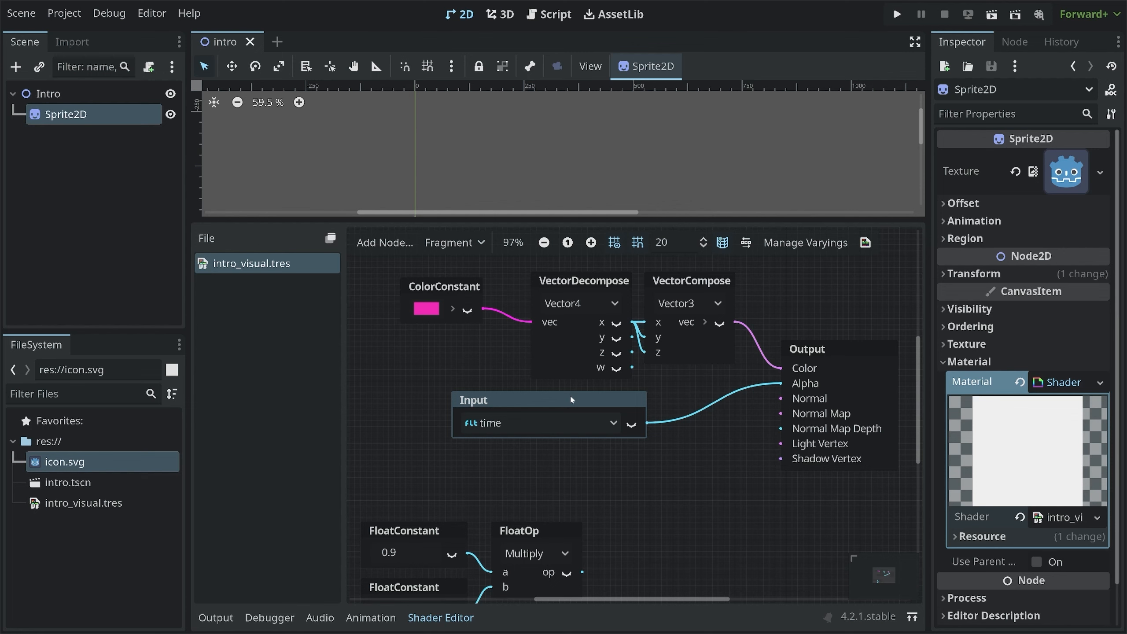
Browse the shader node search results for Pi constants
{"action": "left_click", "coordinate": [513, 455]}
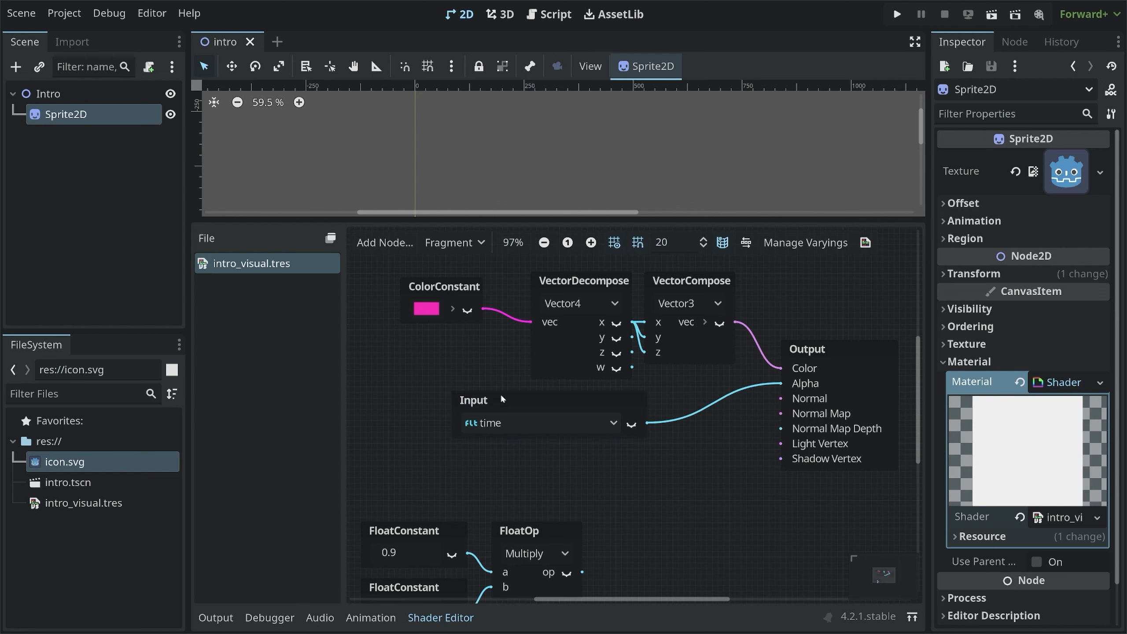
{"action": "right_click", "coordinate": [485, 462]}
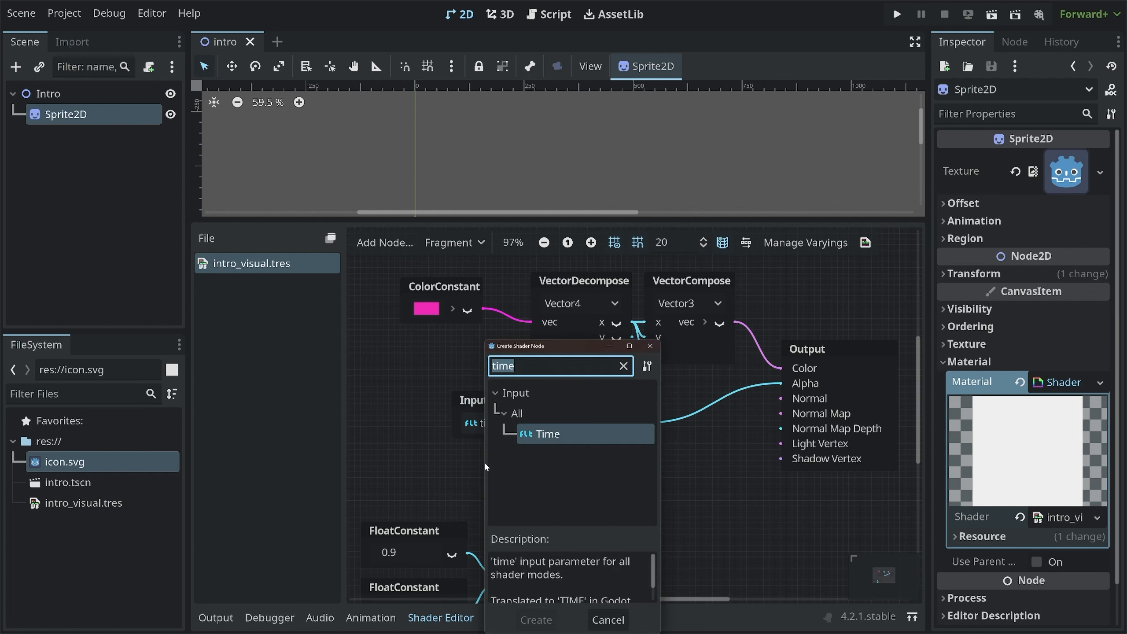
{"action": "type", "text": "pi"}
{"action": "key", "text": "Down"}
{"action": "key", "text": "Down"}
{"action": "key", "text": "Down"}
{"action": "key", "text": "Down"}
{"action": "key", "text": "Down"}
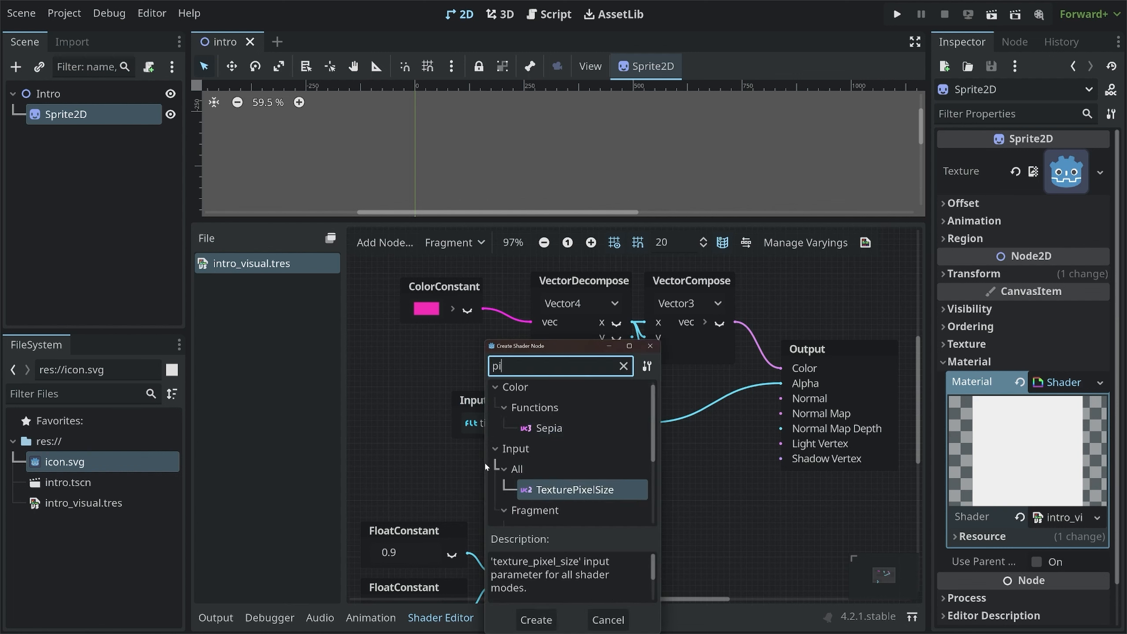
{"action": "key", "text": "Up"}
{"action": "key", "text": "Up"}
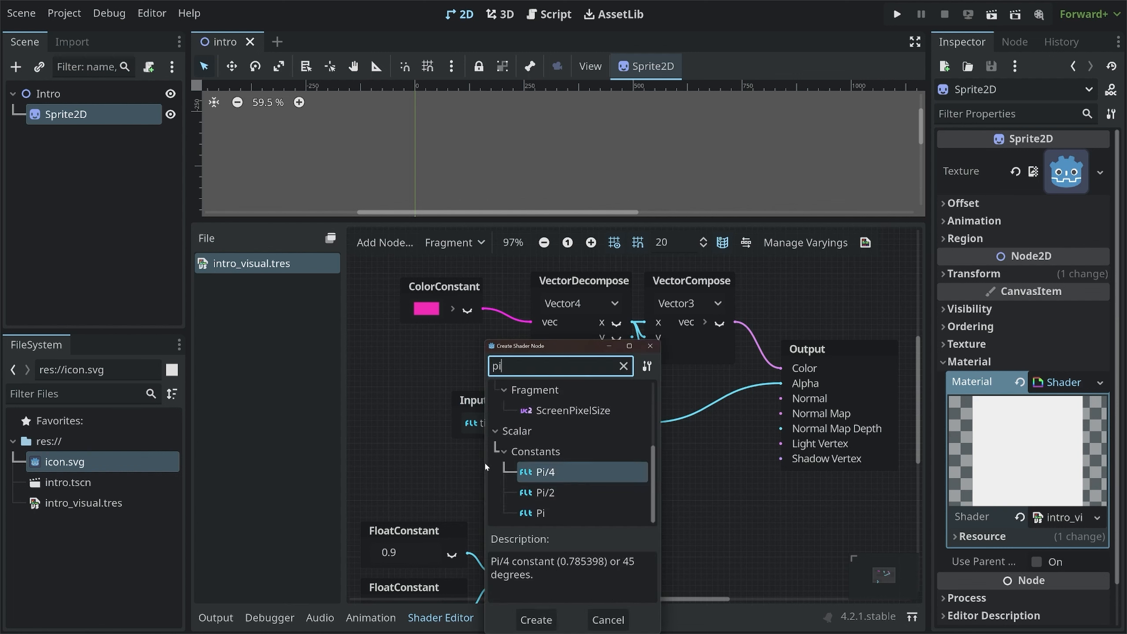
{"action": "key", "text": "Down"}
{"action": "key", "text": "Down"}
{"action": "key", "text": "Up"}
{"action": "key", "text": "Up"}
{"action": "key", "text": "Down"}
Add a Tau constant node to the graph and delete it again
{"action": "key", "text": "BackSpace"}
{"action": "key", "text": "BackSpace"}
{"action": "type", "text": "tau"}
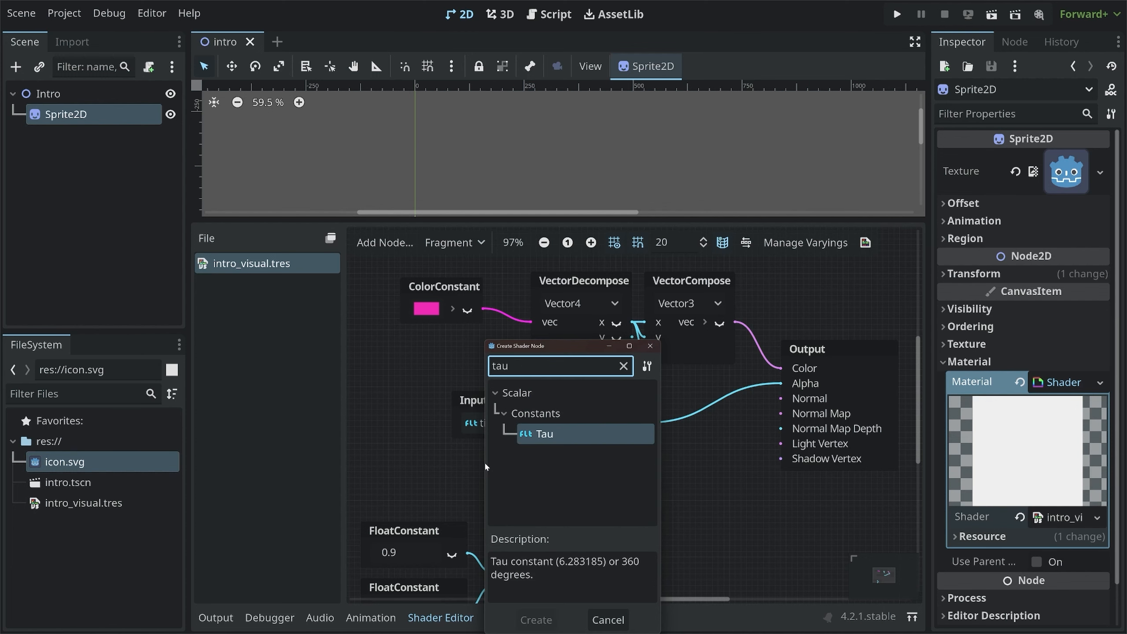
{"action": "key", "text": "Return"}
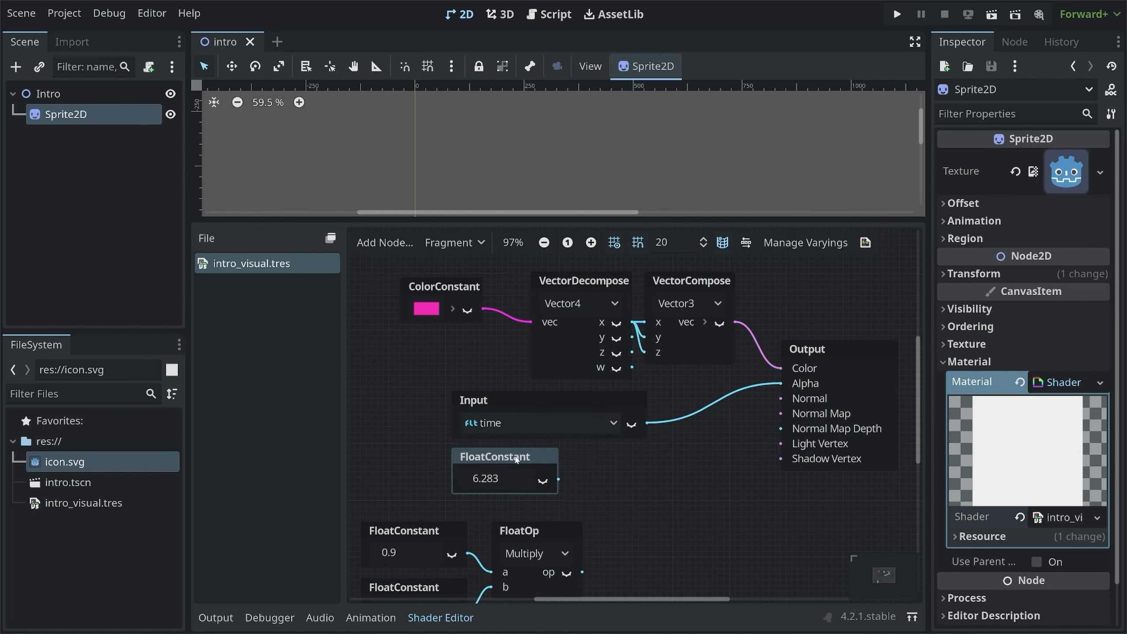
{"action": "key", "text": "Delete"}
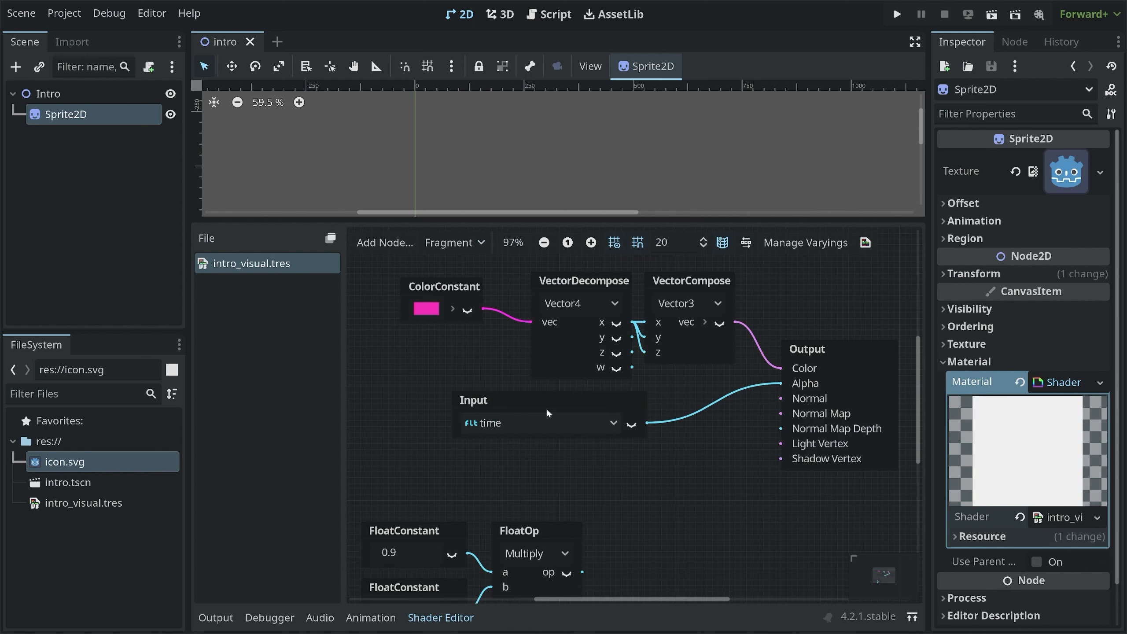
Delete the Input time node from the shader graph
{"action": "left_click", "coordinate": [533, 402]}
{"action": "left_click", "coordinate": [610, 422]}
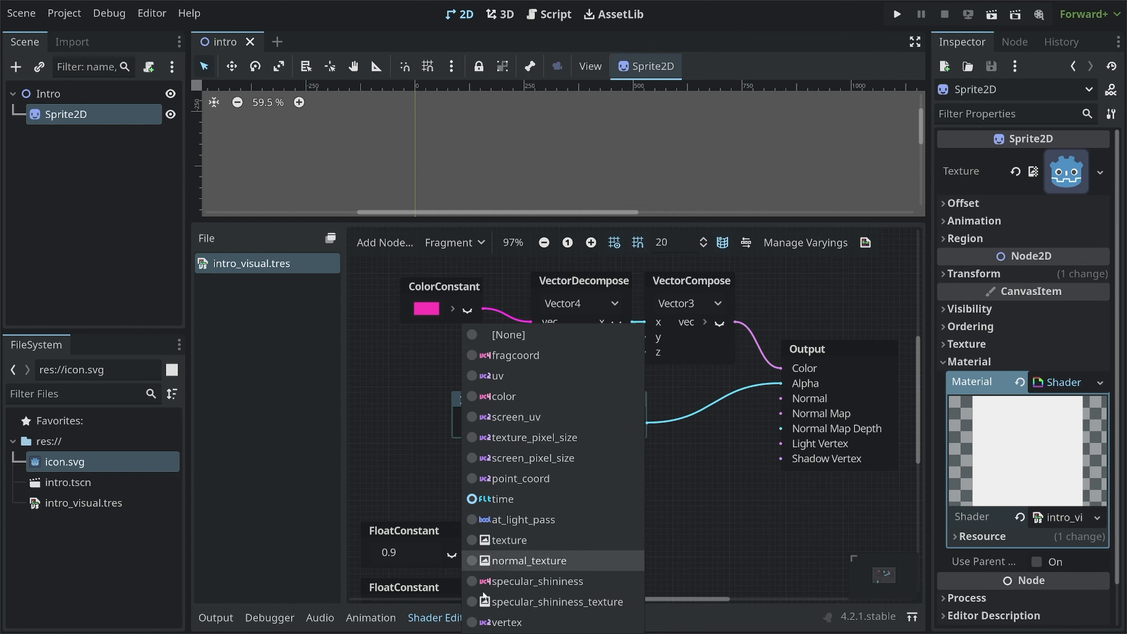
{"action": "key", "text": "Escape"}
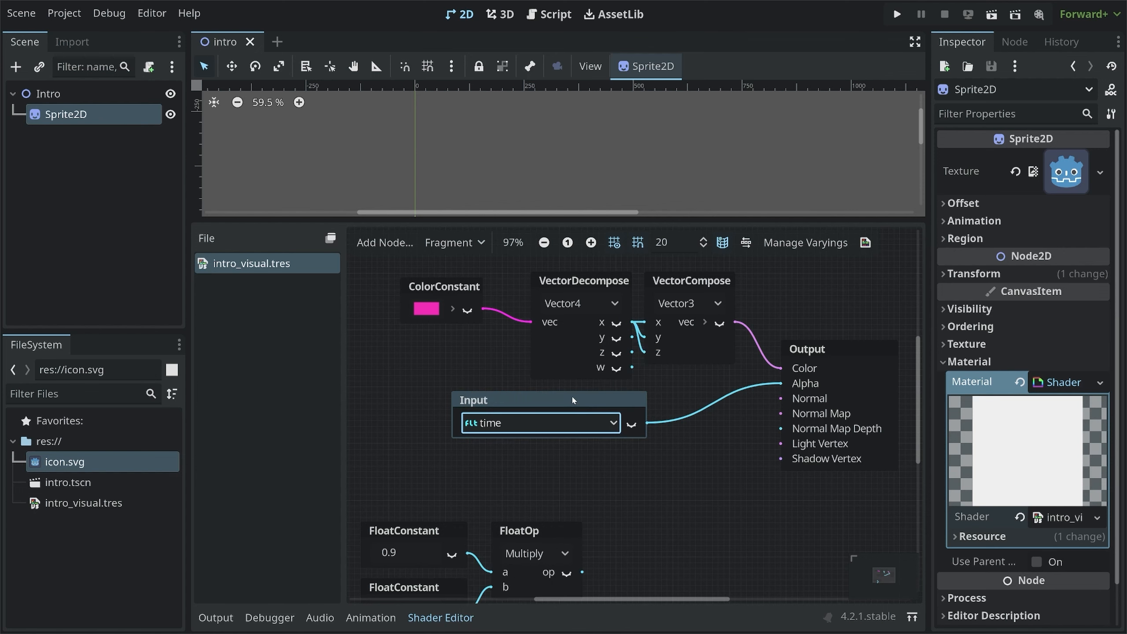
{"action": "left_click", "coordinate": [564, 405]}
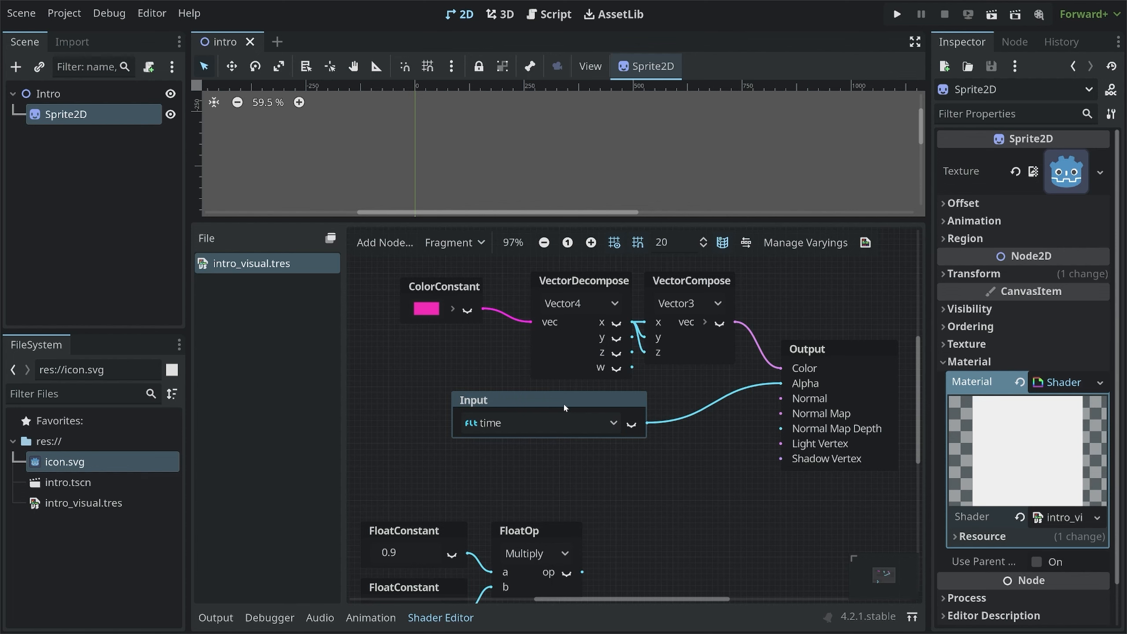
{"action": "key", "text": "Delete"}
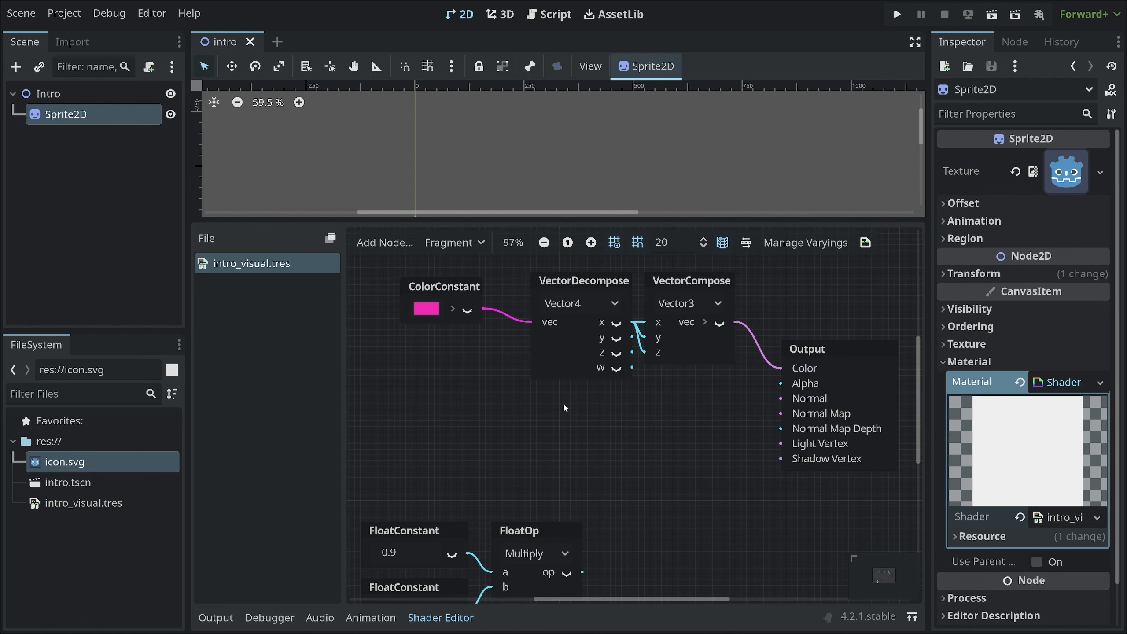
Add a FloatParameter node to the shader graph below the colour nodes
{"action": "scroll", "coordinate": [571, 194], "scroll_direction": "down", "scroll_amount": 12}
{"action": "middle_click_drag", "start_coordinate": [629, 189], "coordinate": [550, 76]}
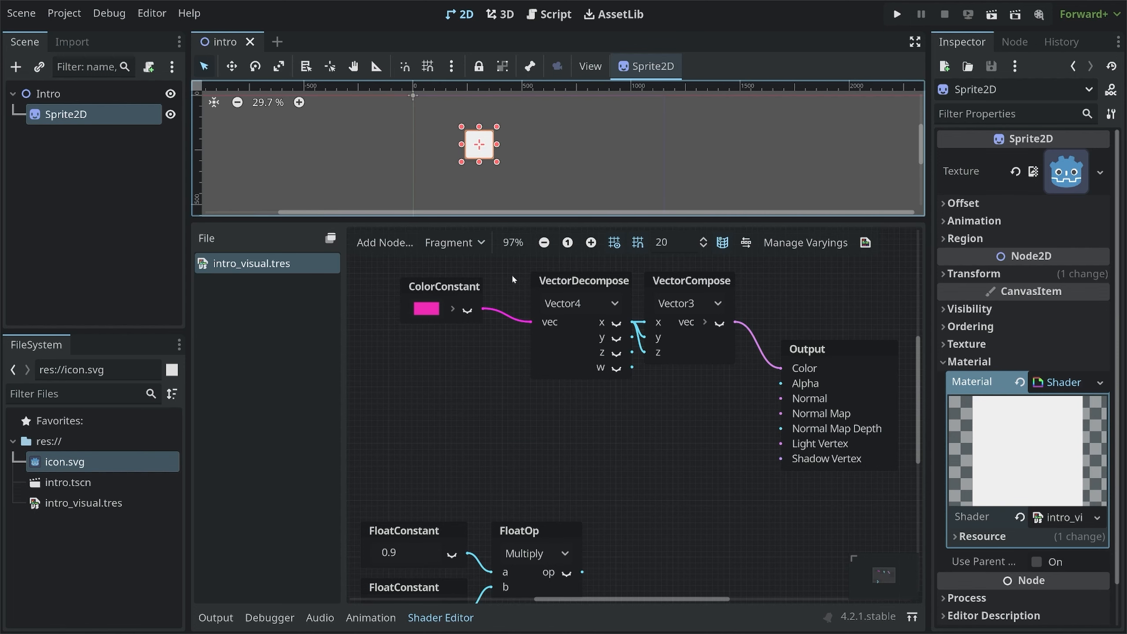
{"action": "scroll", "coordinate": [513, 278], "scroll_direction": "up", "scroll_amount": 3}
{"action": "scroll", "coordinate": [477, 144], "scroll_direction": "up", "scroll_amount": 6}
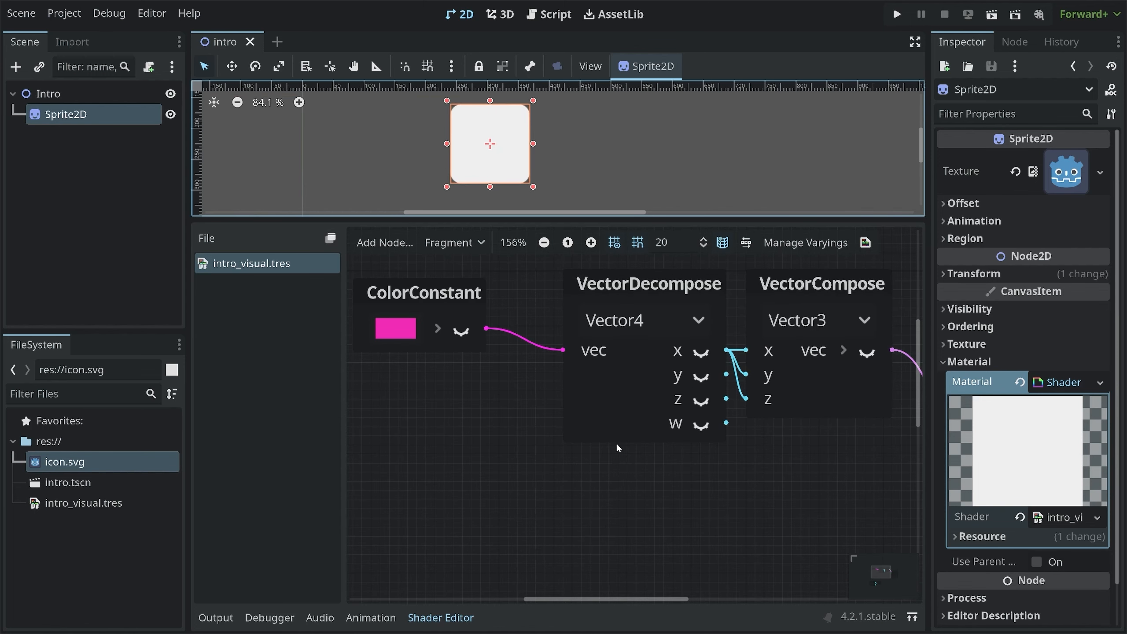
{"action": "scroll", "coordinate": [533, 369], "scroll_direction": "down", "scroll_amount": 5}
{"action": "left_click", "coordinate": [75, 94]}
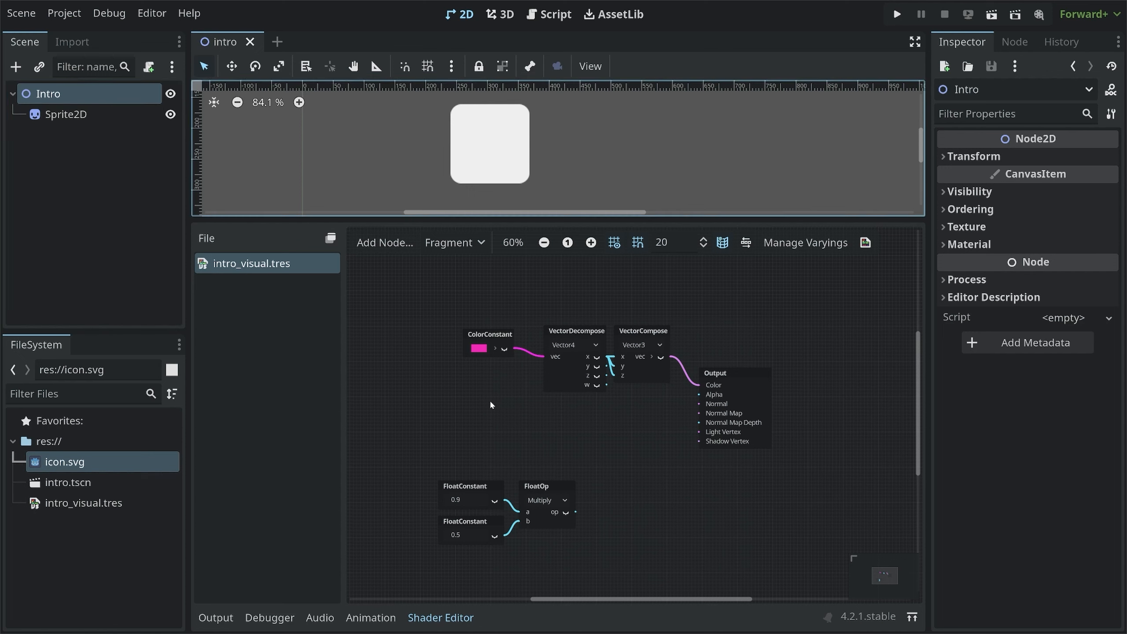
{"action": "right_click", "coordinate": [484, 419]}
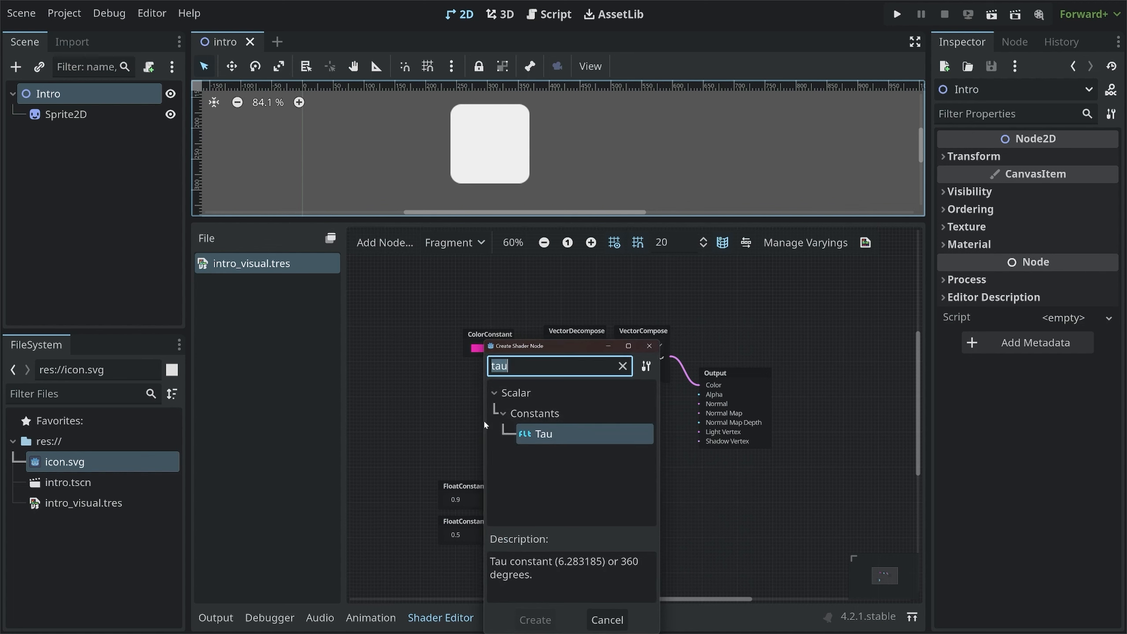
{"action": "key", "text": "BackSpace"}
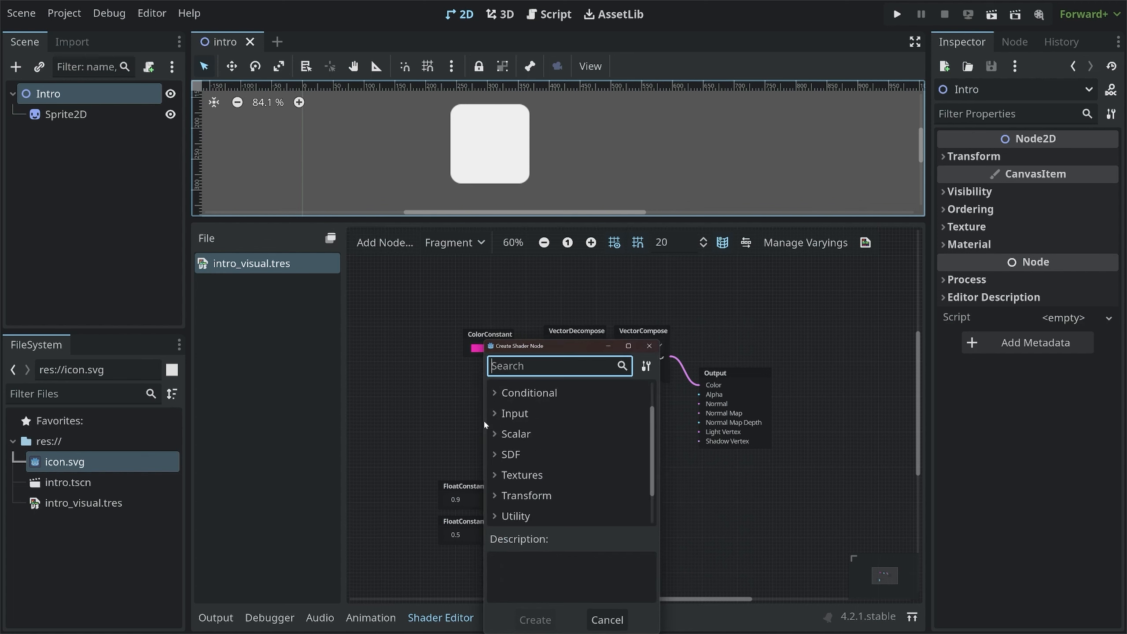
{"action": "type", "text": "parameter"}
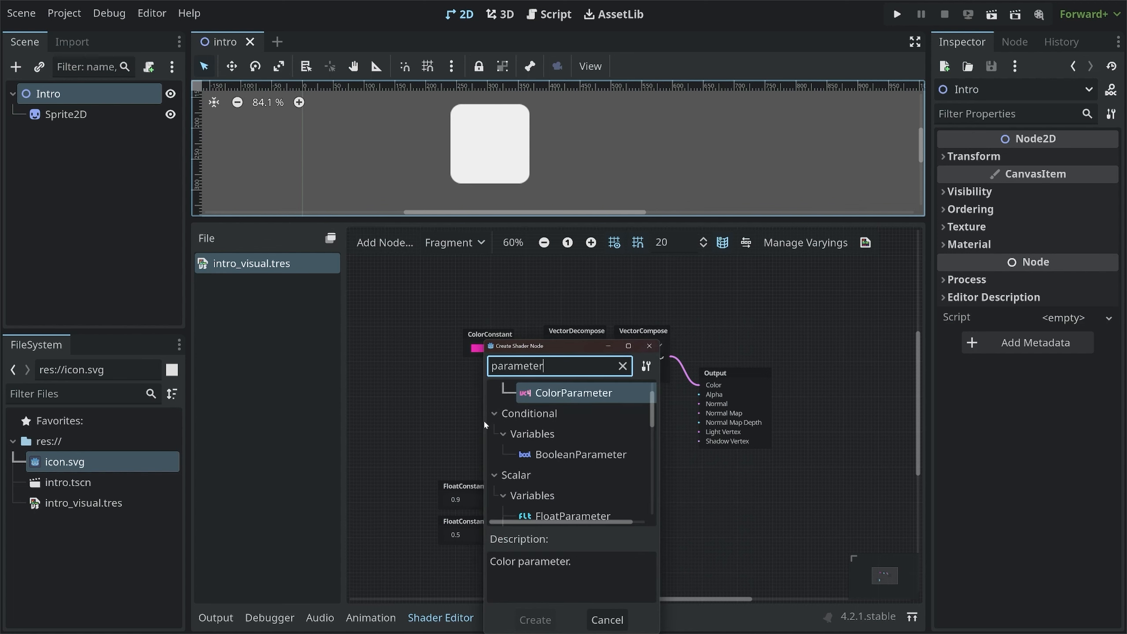
{"action": "scroll", "coordinate": [561, 448], "scroll_direction": "up", "scroll_amount": 1}
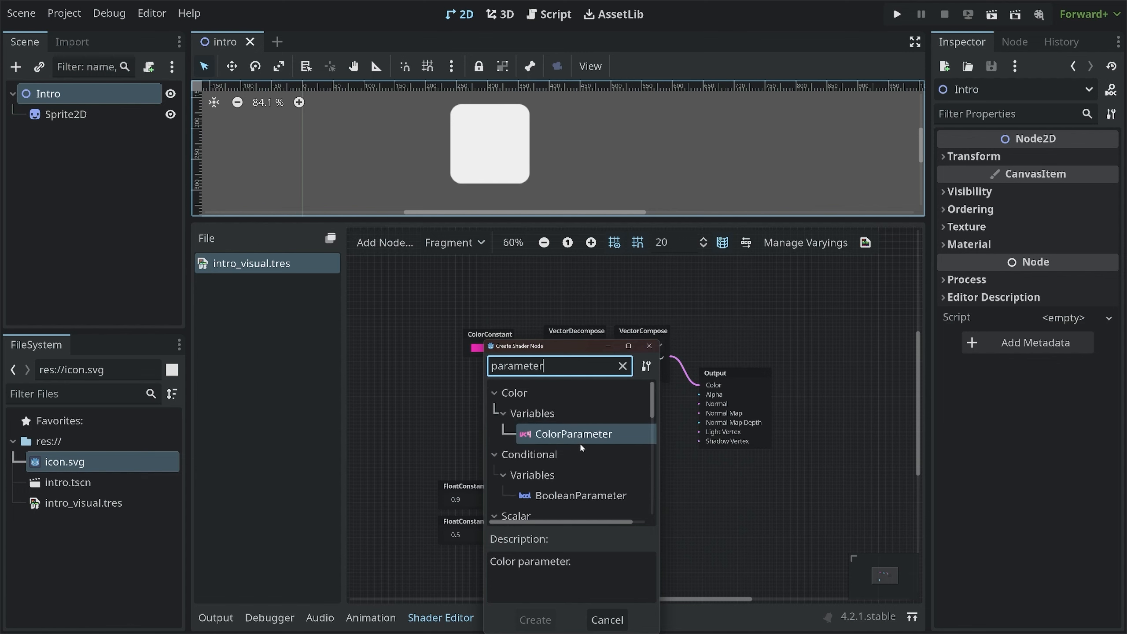
{"action": "scroll", "coordinate": [582, 457], "scroll_direction": "down", "scroll_amount": 3}
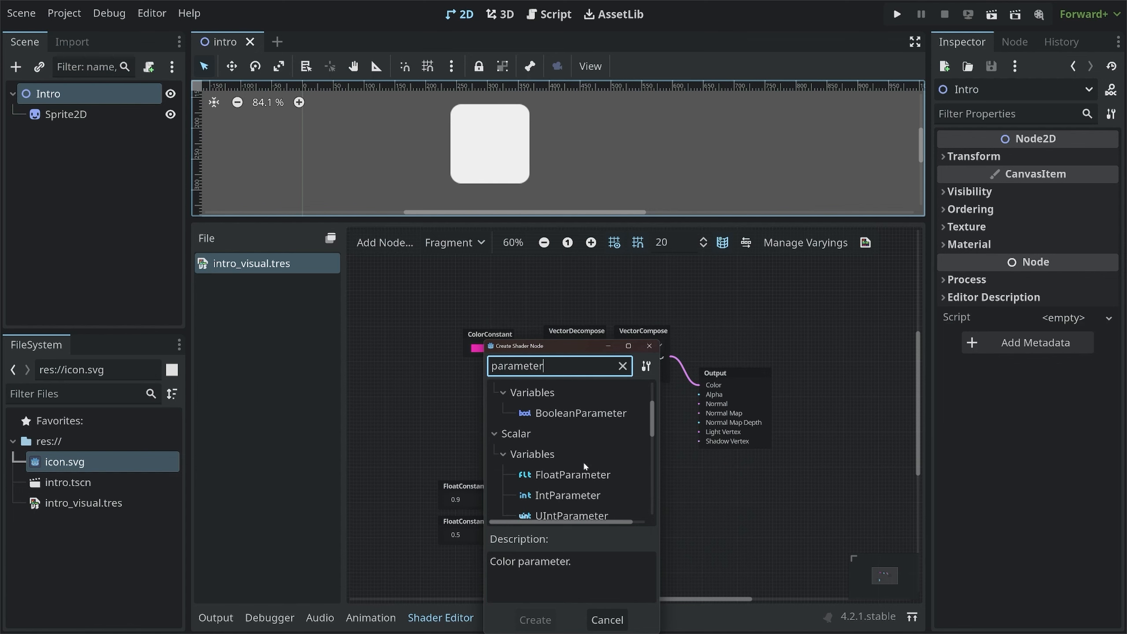
{"action": "scroll", "coordinate": [576, 456], "scroll_direction": "down", "scroll_amount": 1}
{"action": "scroll", "coordinate": [563, 448], "scroll_direction": "down", "scroll_amount": 5}
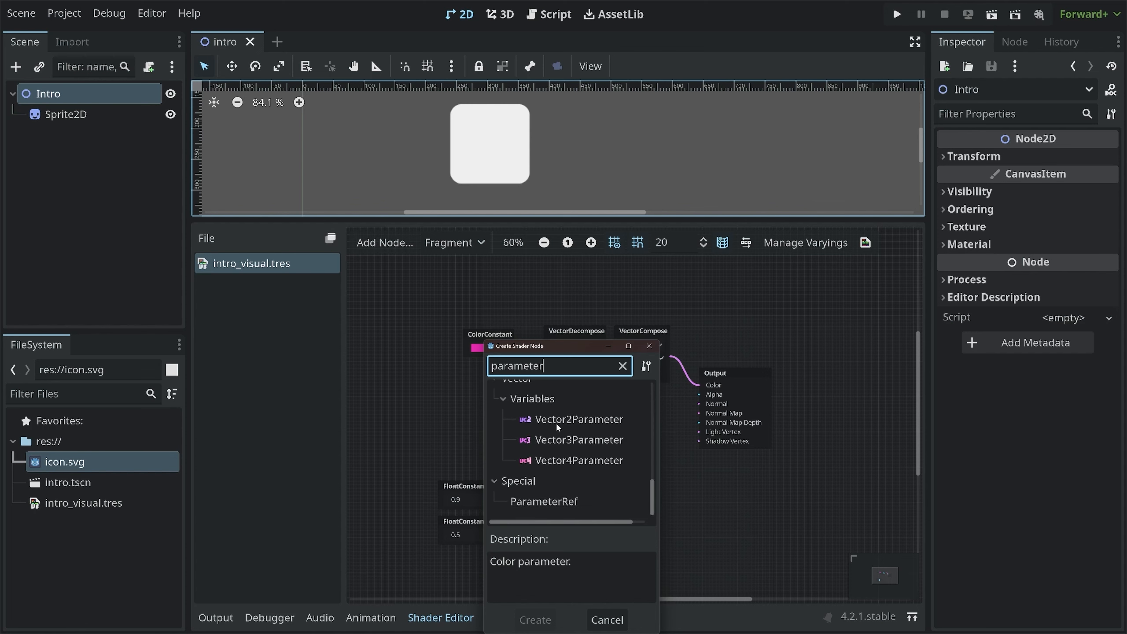
{"action": "left_click", "coordinate": [556, 422]}
{"action": "left_click", "coordinate": [558, 440]}
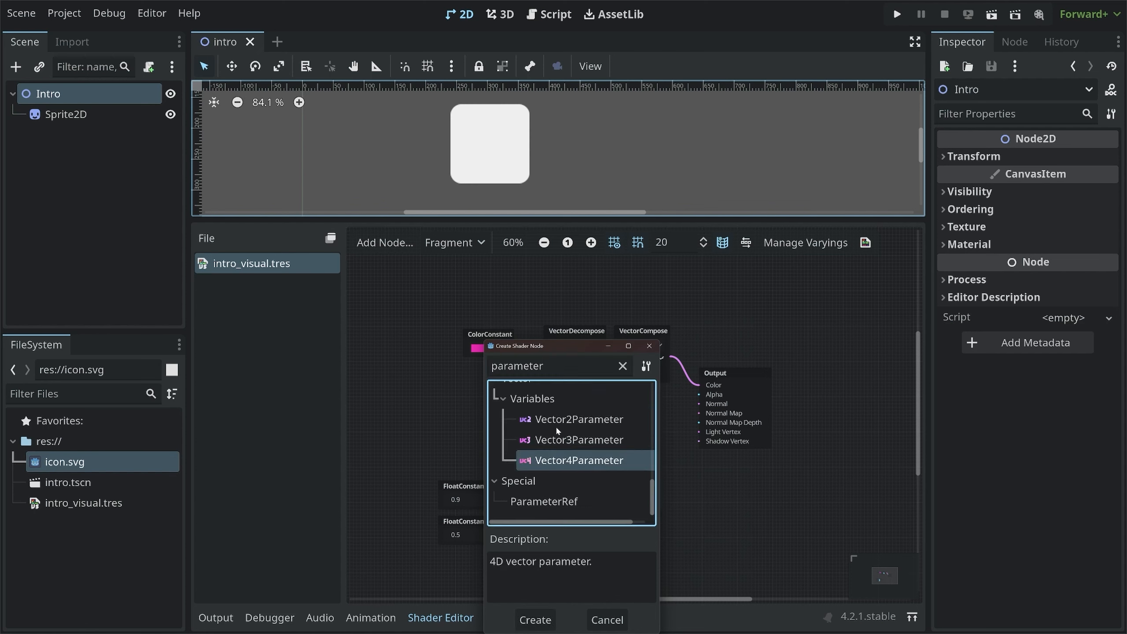
{"action": "scroll", "coordinate": [561, 439], "scroll_direction": "up", "scroll_amount": 3}
{"action": "scroll", "coordinate": [564, 442], "scroll_direction": "up", "scroll_amount": 6}
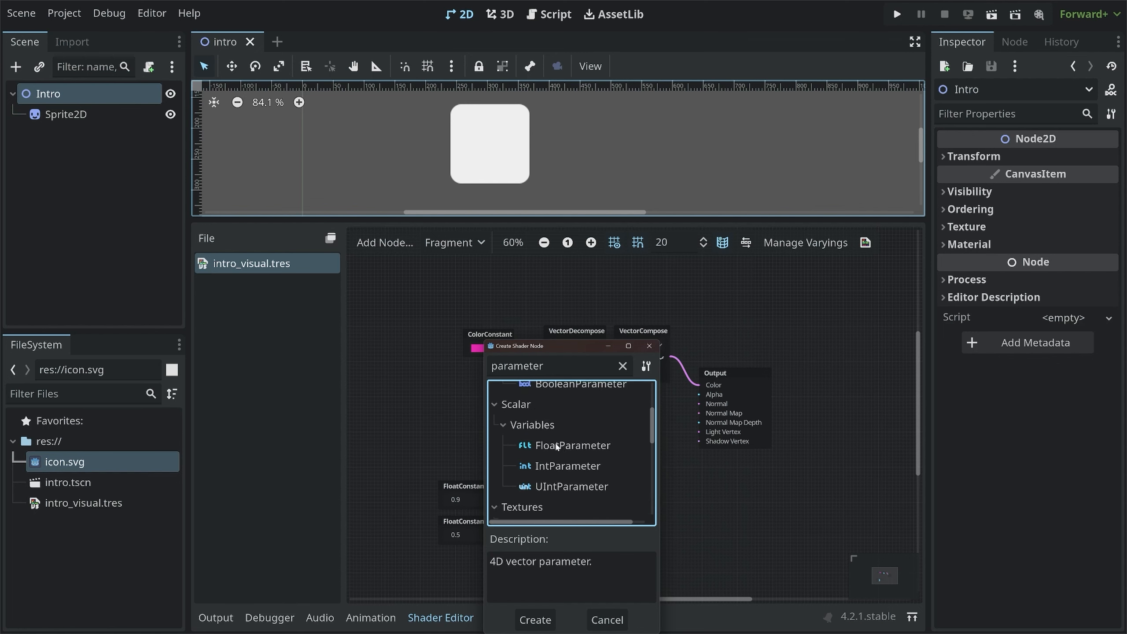
{"action": "left_click", "coordinate": [574, 447]}
{"action": "double_click", "coordinate": [574, 447]}
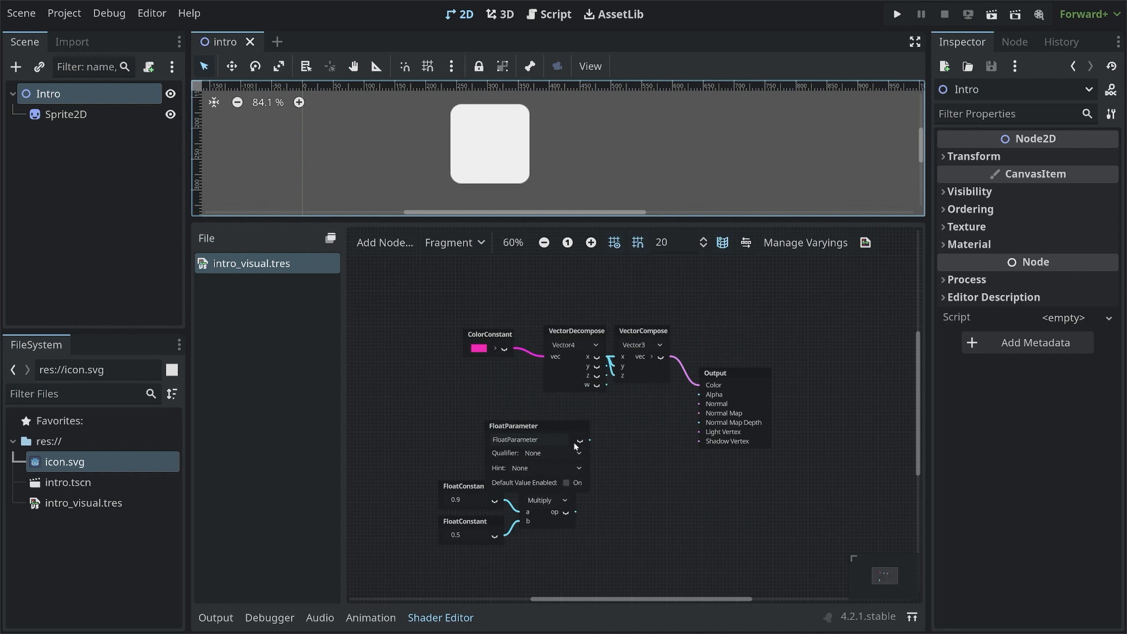
Name the FloatParameter alpha and connect its output to Output's Alpha
{"action": "left_click_drag", "start_coordinate": [533, 426], "coordinate": [470, 388]}
{"action": "double_click", "coordinate": [465, 401]}
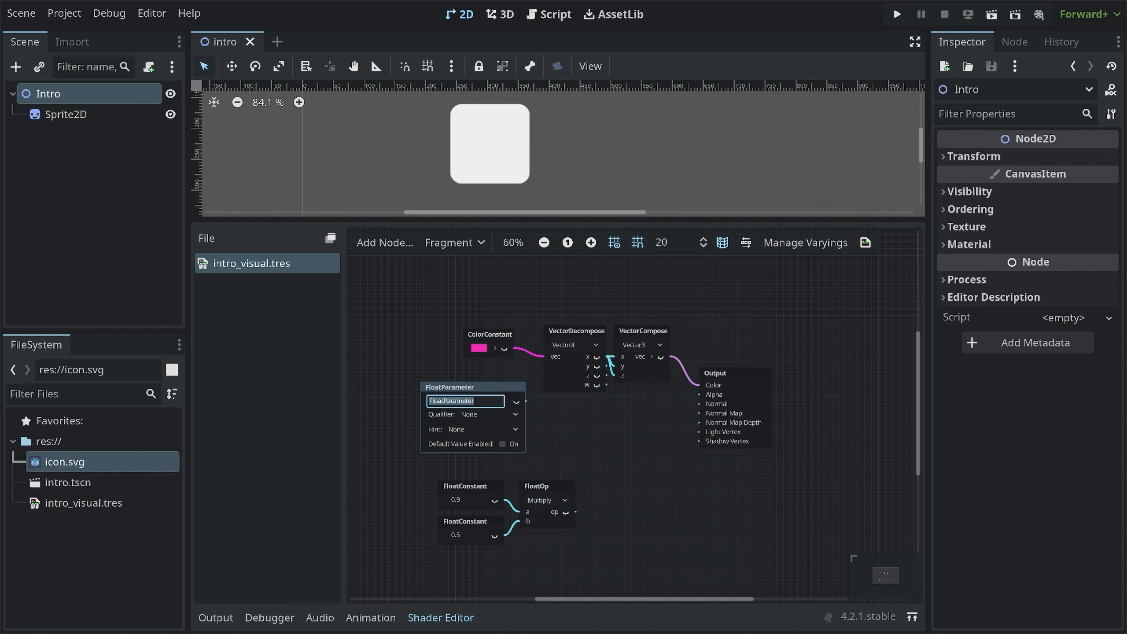
{"action": "type", "text": "alpha"}
{"action": "key", "text": "Return"}
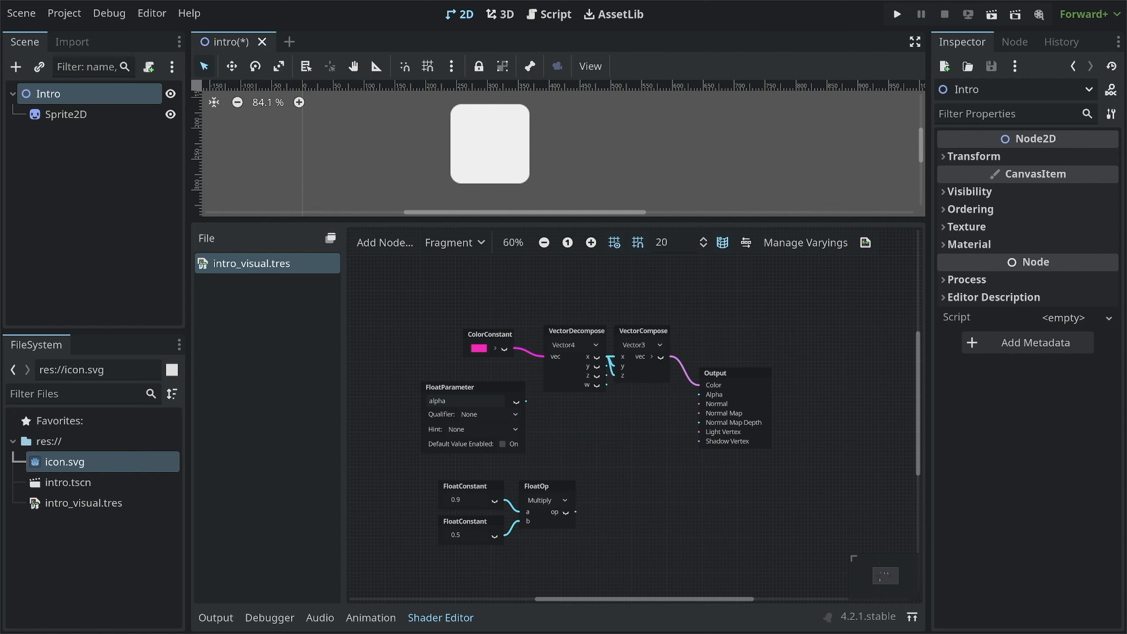
{"action": "left_click_drag", "start_coordinate": [527, 402], "coordinate": [698, 397]}
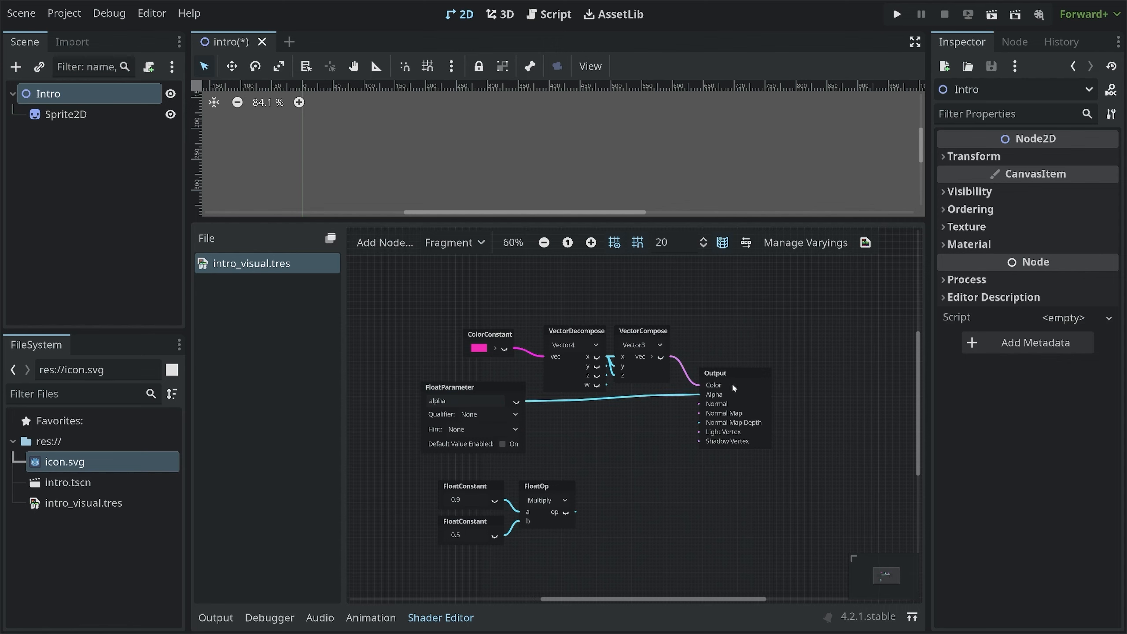
Expand the Sprite2D material's shader parameters and set Alpha to 1
{"action": "left_click", "coordinate": [77, 117]}
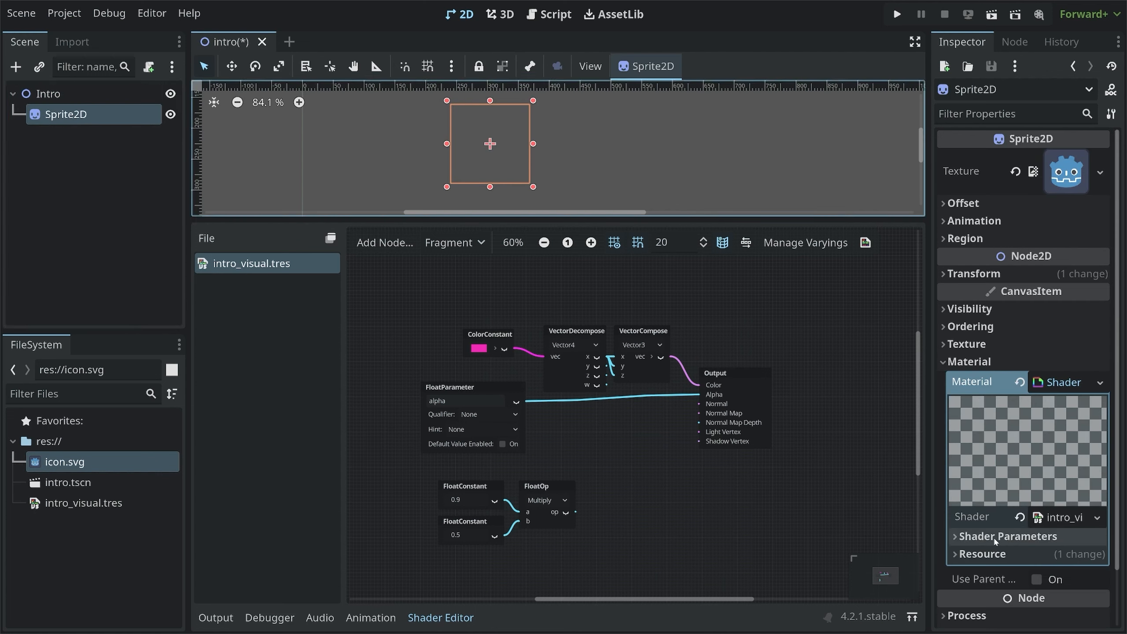
{"action": "left_click", "coordinate": [1031, 538]}
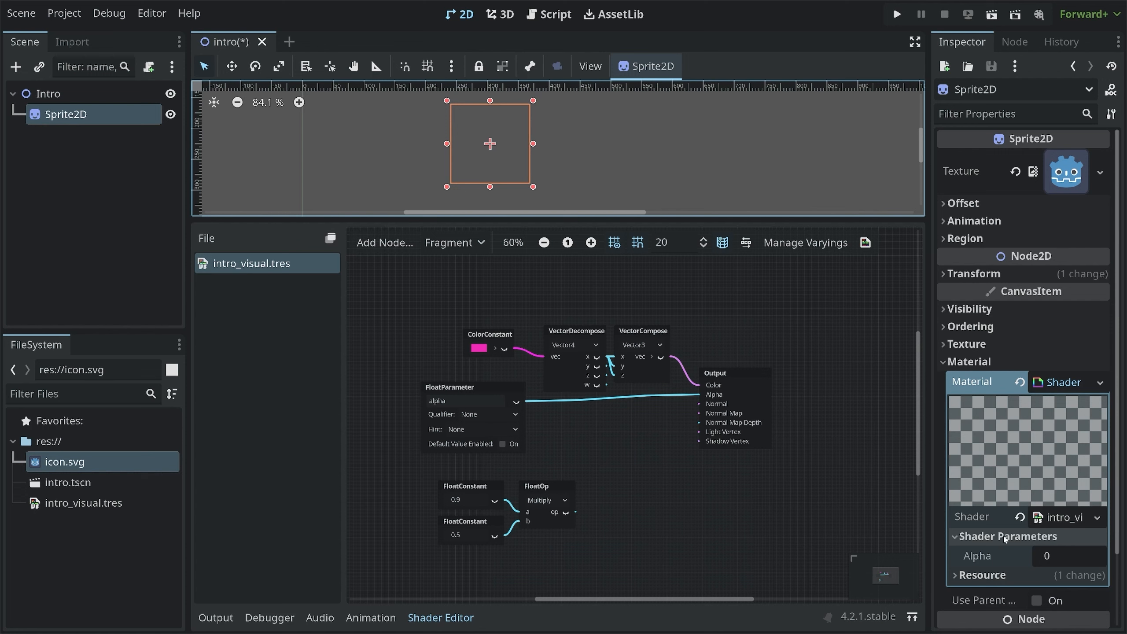
{"action": "scroll", "coordinate": [1003, 542], "scroll_direction": "down", "scroll_amount": 1}
{"action": "left_click", "coordinate": [978, 497]}
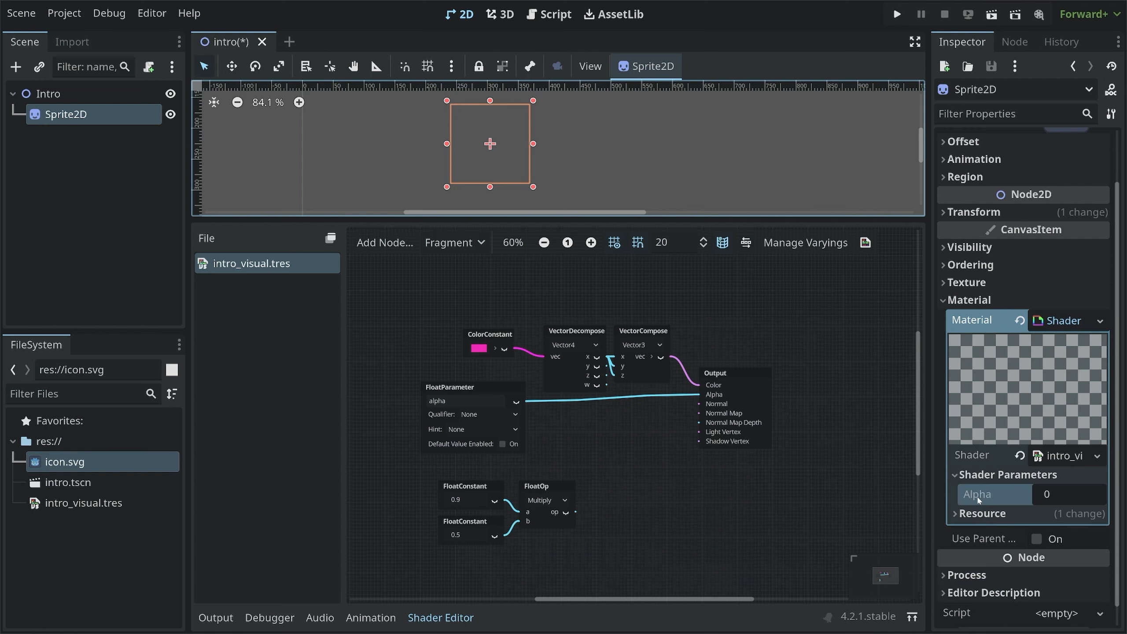
{"action": "left_click", "coordinate": [1052, 497]}
{"action": "type", "text": "1"}
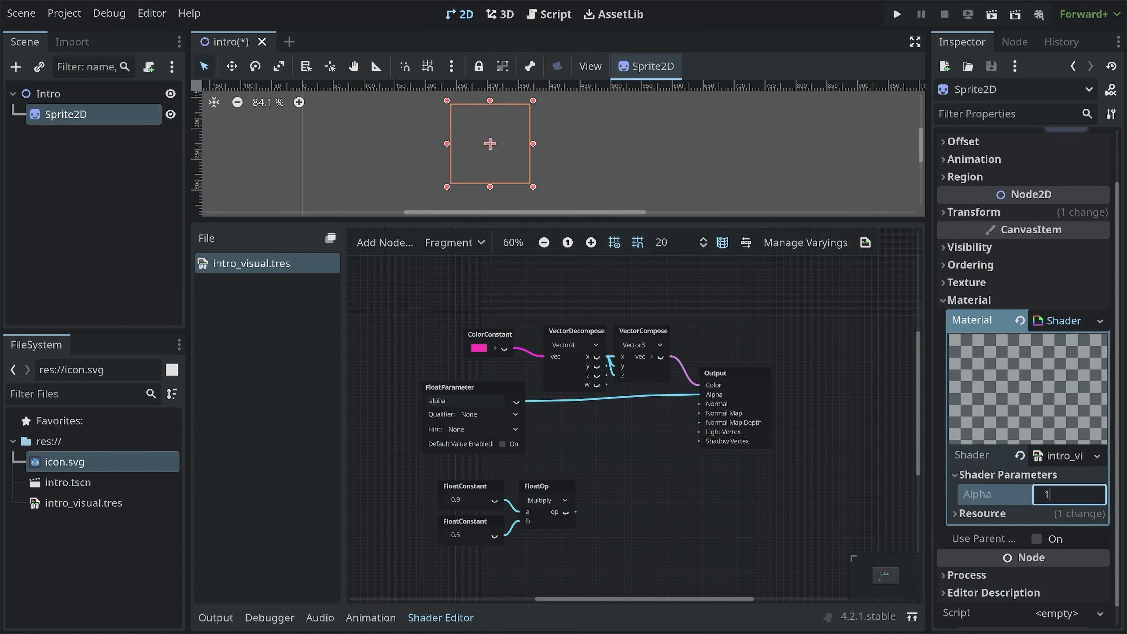
{"action": "key", "text": "Return"}
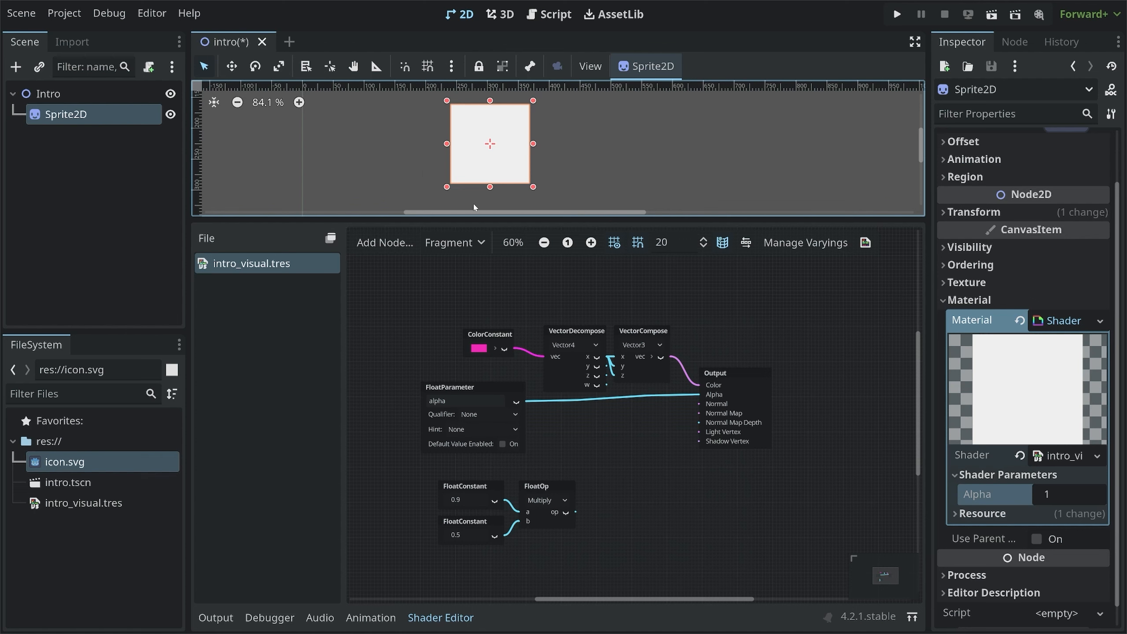
Set the Alpha shader parameter to 0.5
{"action": "left_click", "coordinate": [1059, 495]}
{"action": "type", "text": "0.5"}
{"action": "key", "text": "Return"}
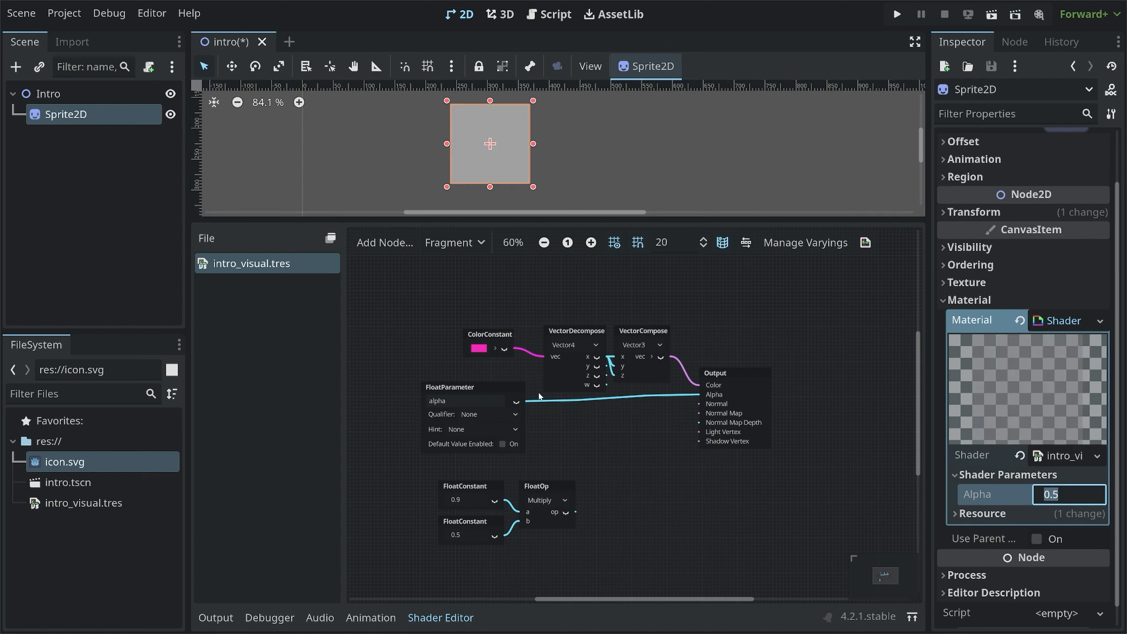
Set the alpha FloatParameter's hint to Range, keeping its qualifier None and its min 0 and max 1
{"action": "left_click", "coordinate": [467, 389]}
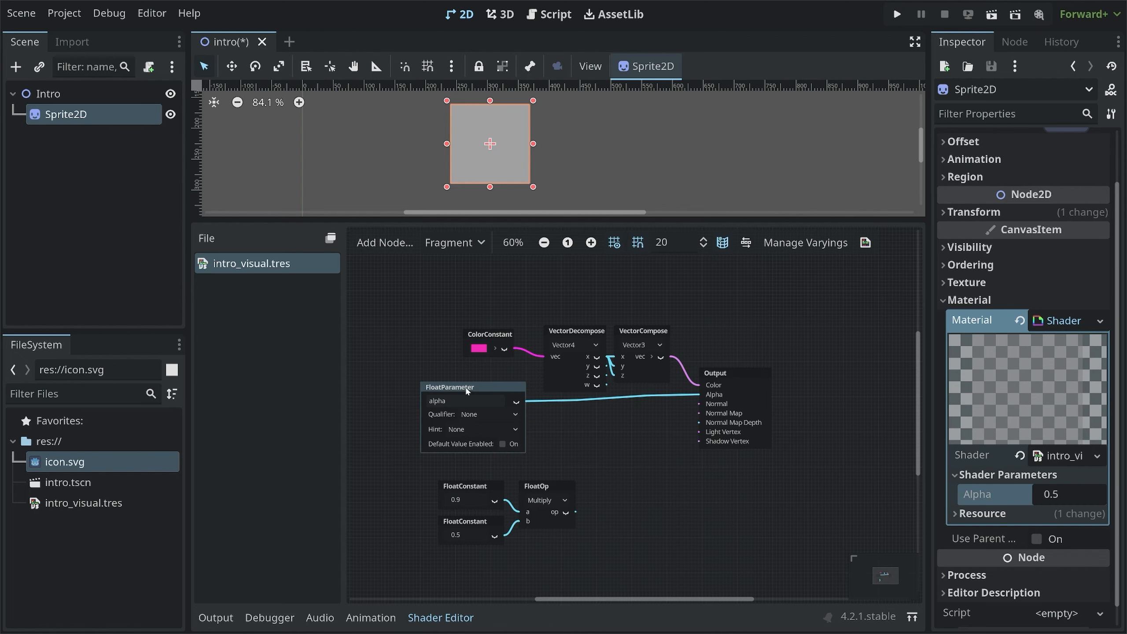
{"action": "scroll", "coordinate": [467, 441], "scroll_direction": "up", "scroll_amount": 1}
{"action": "scroll", "coordinate": [468, 441], "scroll_direction": "up", "scroll_amount": 4, "text": "ctrl"}
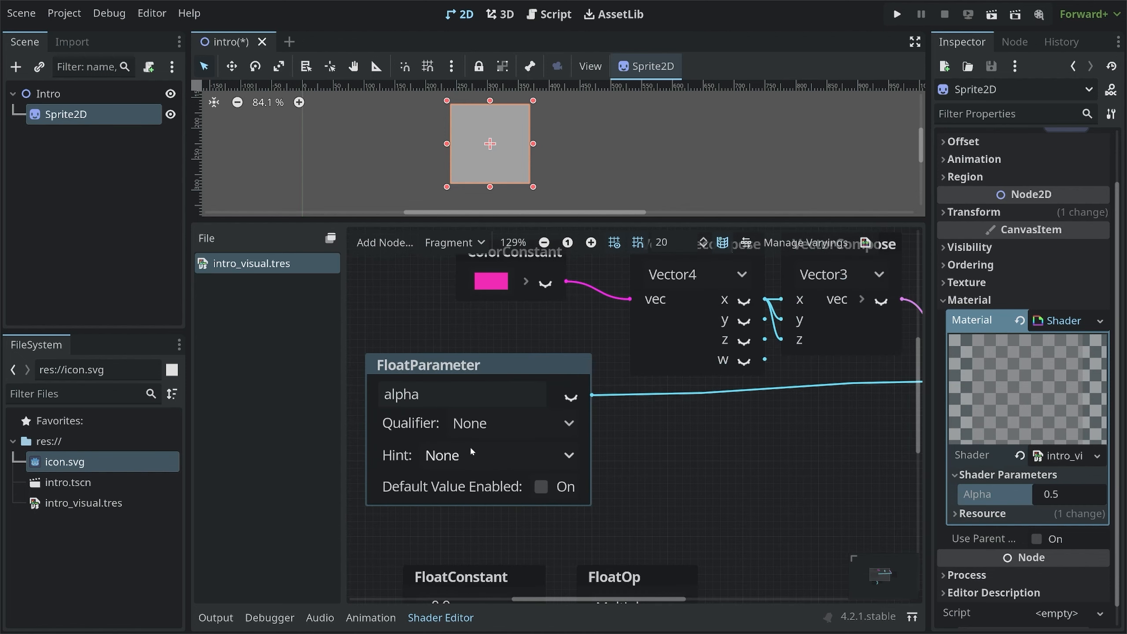
{"action": "left_click", "coordinate": [484, 425]}
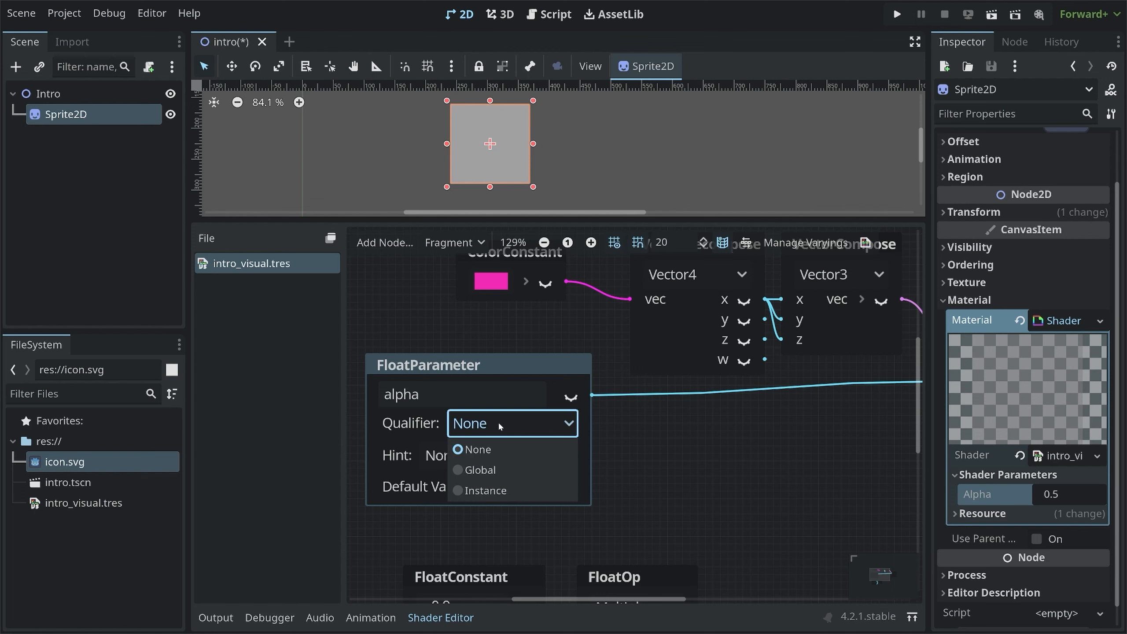
{"action": "left_click", "coordinate": [499, 421]}
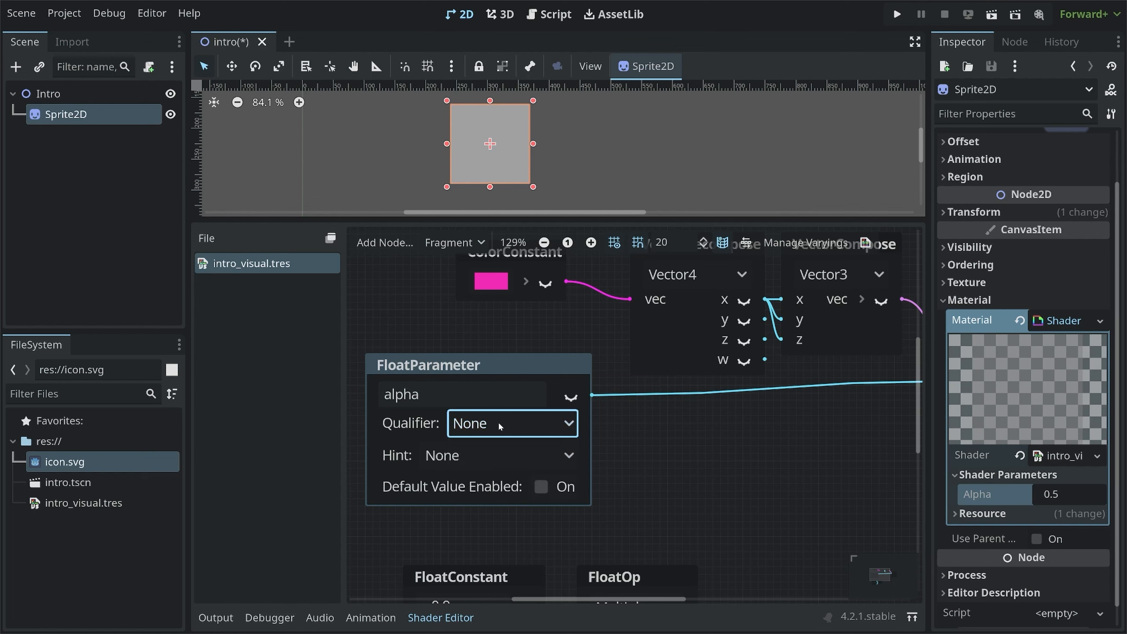
{"action": "left_click", "coordinate": [462, 456]}
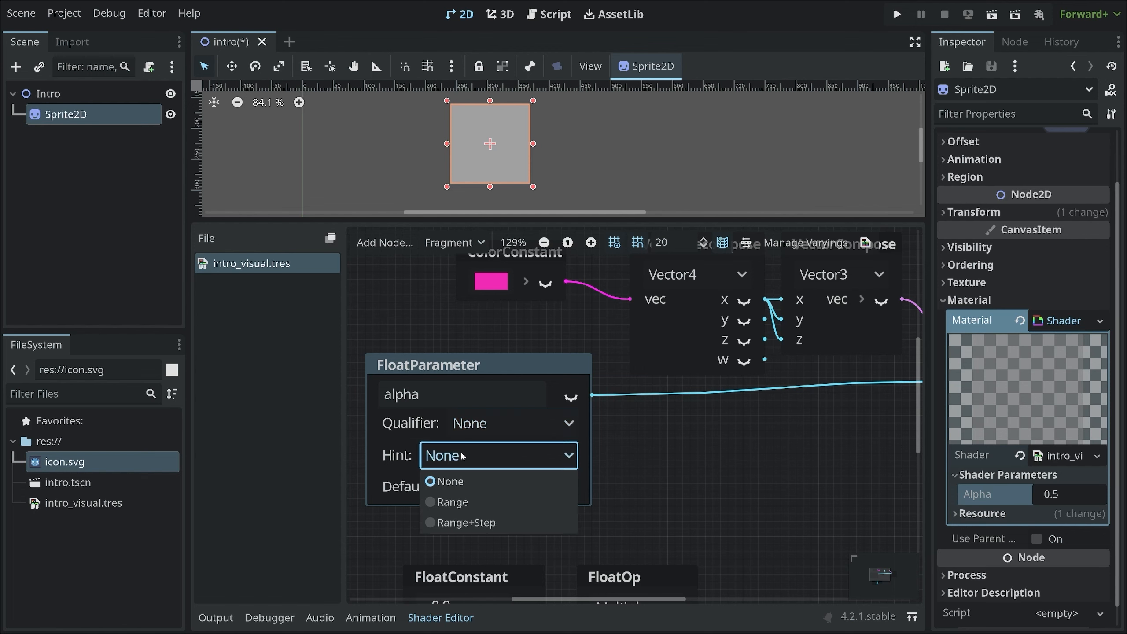
{"action": "left_click", "coordinate": [461, 506]}
{"action": "left_click", "coordinate": [451, 484]}
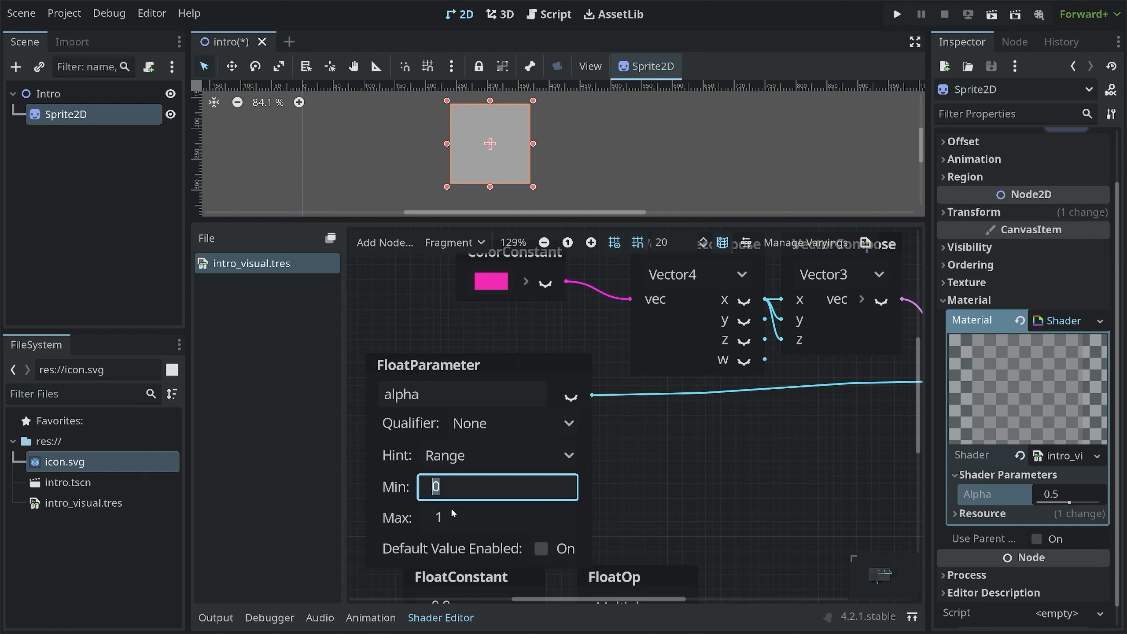
{"action": "left_click", "coordinate": [453, 519]}
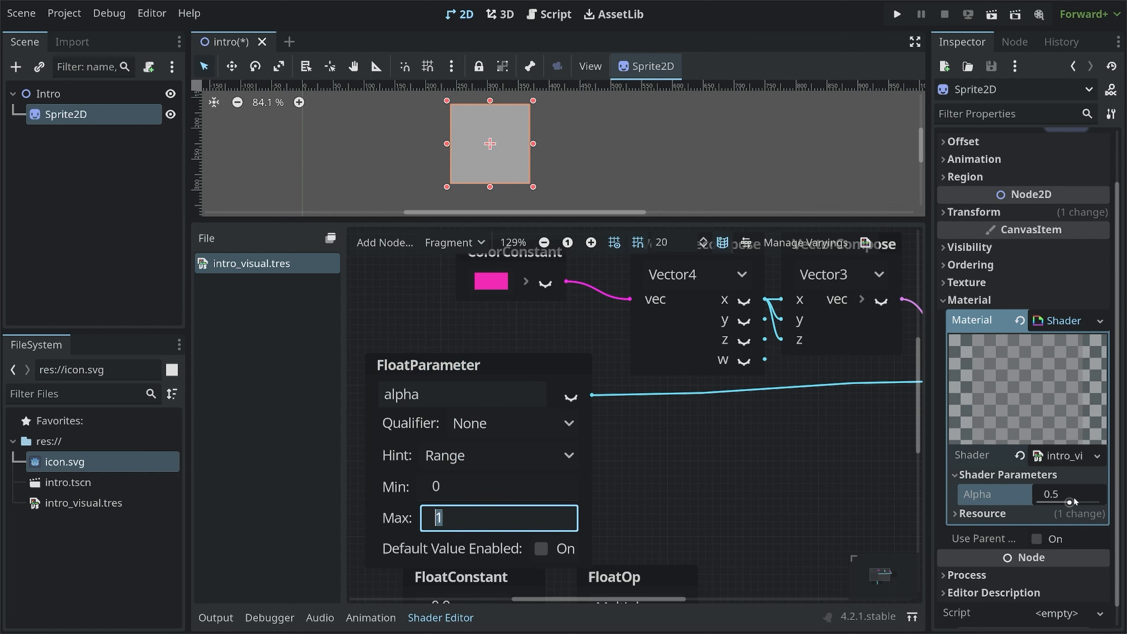
Drag the Alpha shader parameter slider to about 0.48
{"action": "mouse_move", "coordinate": [1060, 493]}
{"action": "mouse_move", "coordinate": [1060, 492]}
{"action": "left_mouse_down"}
{"action": "mouse_move", "coordinate": [1108, 506]}
{"action": "mouse_move", "coordinate": [1070, 503]}
{"action": "left_mouse_up"}
Enable the alpha parameter's default value and set the default value to 0.5
{"action": "left_click", "coordinate": [542, 548]}
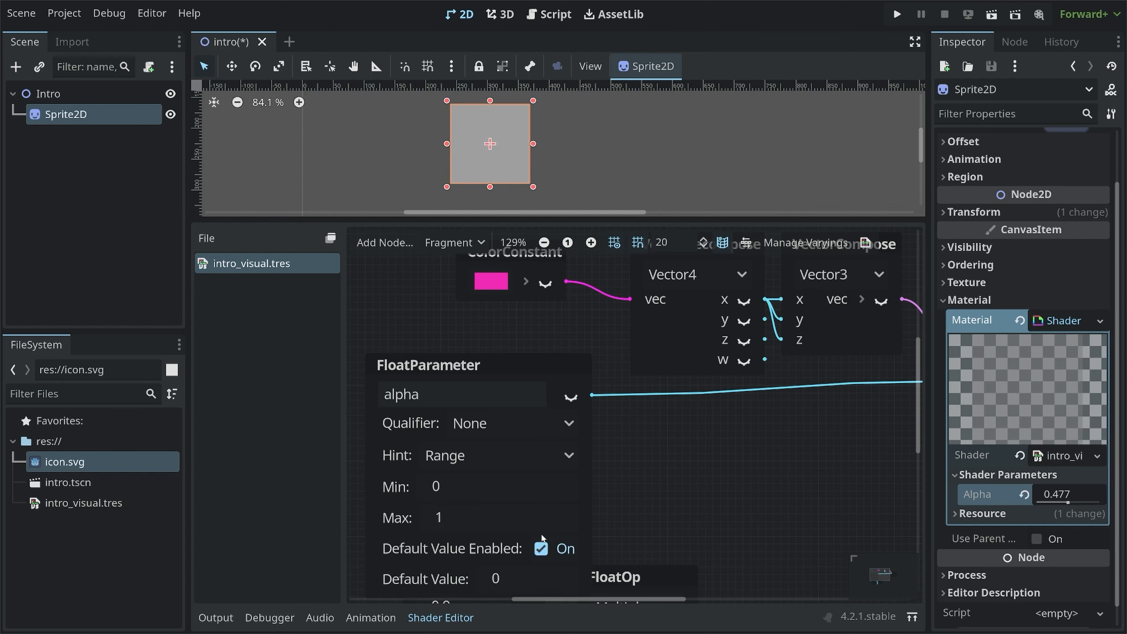
{"action": "left_click_drag", "start_coordinate": [515, 365], "coordinate": [508, 312]}
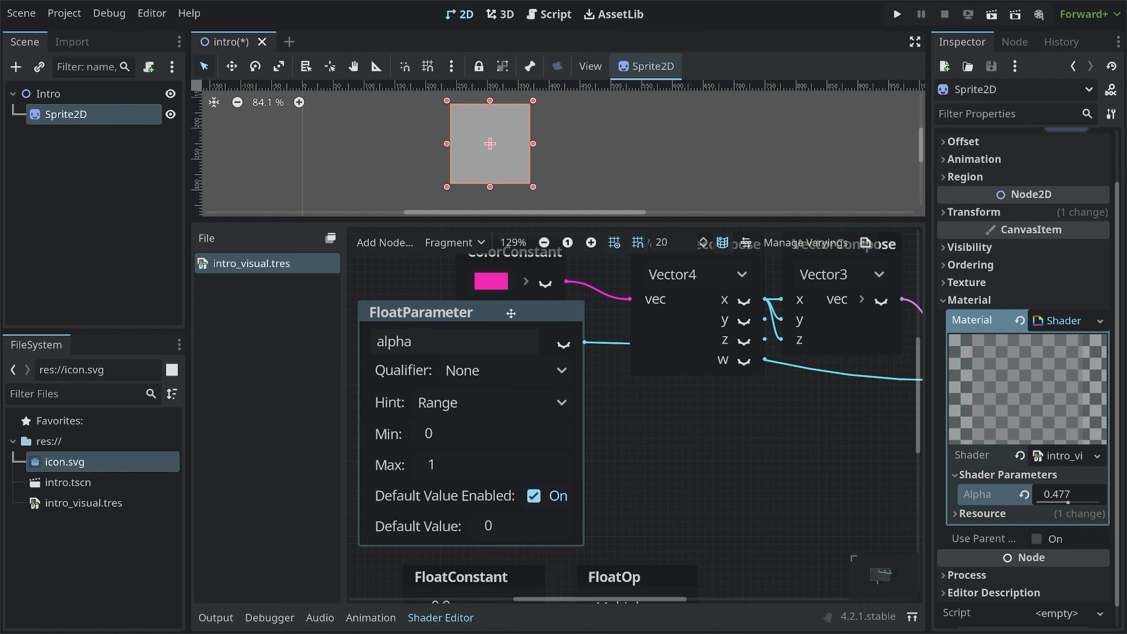
{"action": "left_click", "coordinate": [510, 526]}
{"action": "type", "text": ".5"}
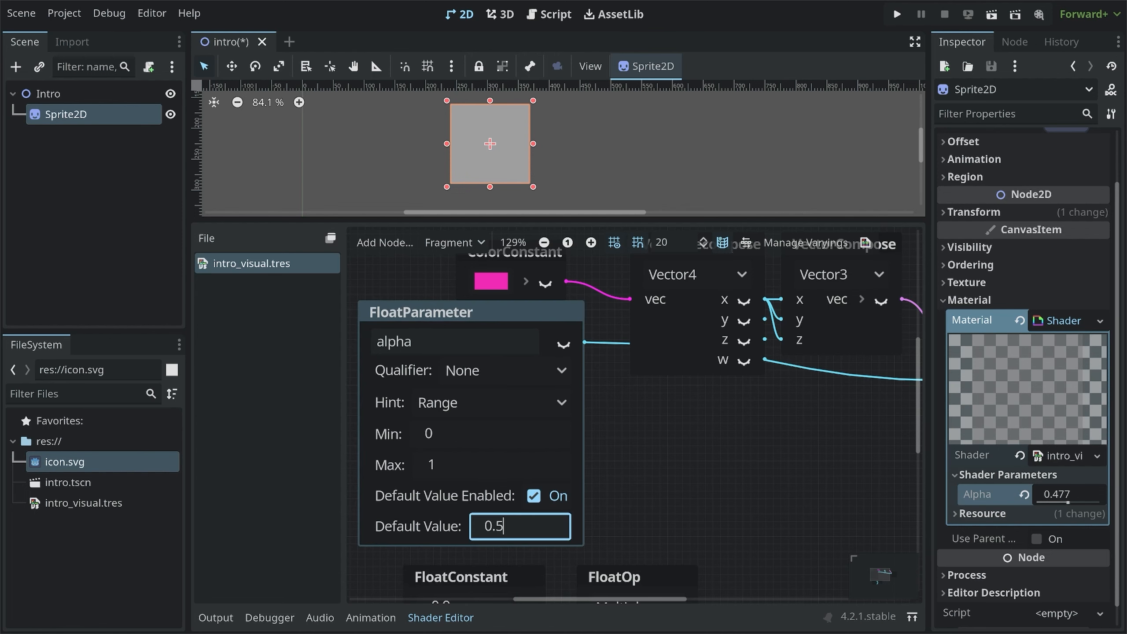
{"action": "key", "text": "Return"}
Rearrange the shader graph, moving the FloatParameter left and the FloatConstant and FloatOp nodes below
{"action": "scroll", "coordinate": [511, 518], "scroll_direction": "down", "scroll_amount": 4}
{"action": "scroll", "coordinate": [511, 519], "scroll_direction": "down", "scroll_amount": 1}
{"action": "middle_click_drag", "start_coordinate": [622, 499], "coordinate": [554, 422]}
{"action": "left_click_drag", "start_coordinate": [411, 366], "coordinate": [541, 407]}
{"action": "left_click_drag", "start_coordinate": [402, 450], "coordinate": [480, 506]}
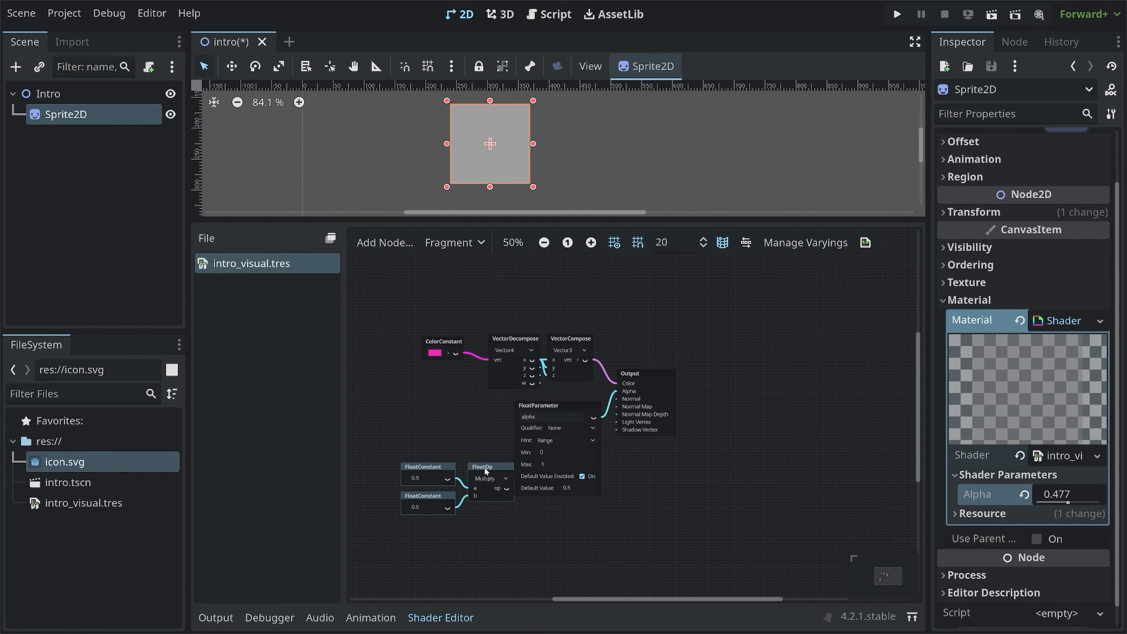
{"action": "left_click_drag", "start_coordinate": [484, 468], "coordinate": [571, 526]}
{"action": "left_click_drag", "start_coordinate": [553, 408], "coordinate": [527, 402]}
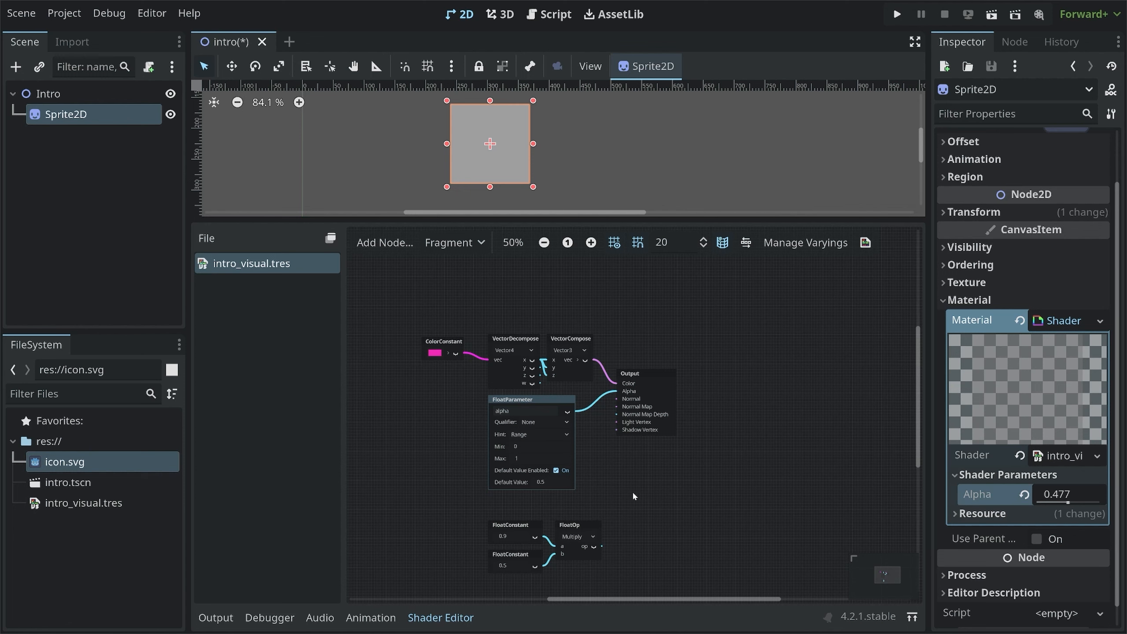
{"action": "left_click_drag", "start_coordinate": [448, 499], "coordinate": [646, 575]}
{"action": "left_click_drag", "start_coordinate": [523, 404], "coordinate": [407, 396]}
Delete the 0.9 FloatConstant node
{"action": "left_click", "coordinate": [513, 451]}
{"action": "left_click", "coordinate": [525, 529]}
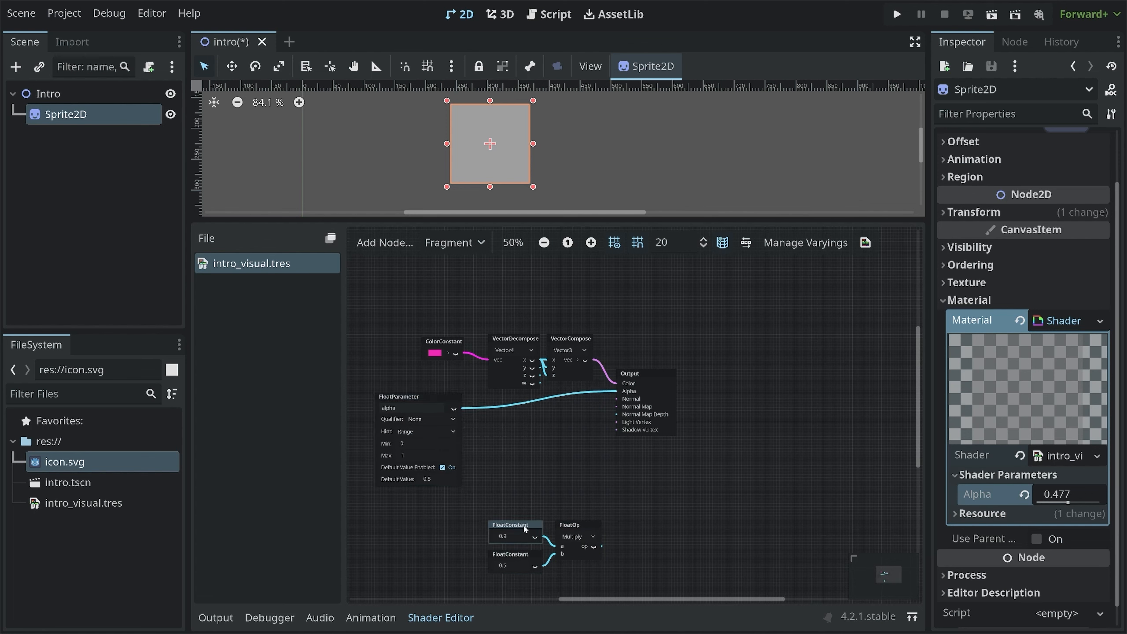
{"action": "key", "text": "Delete"}
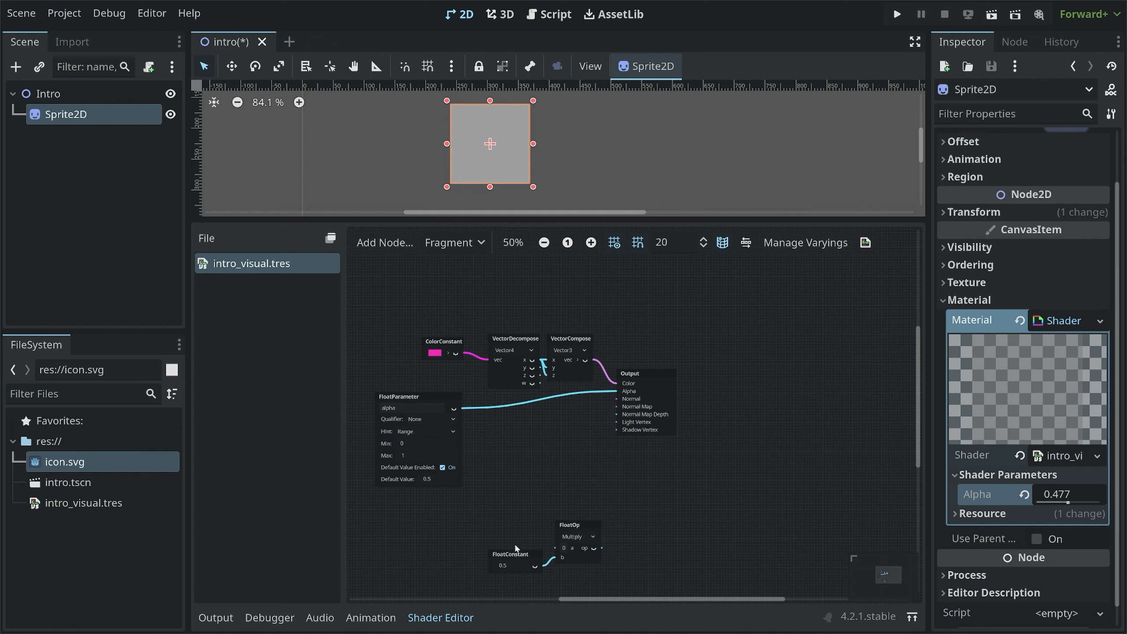
Route alpha through the Multiply FloatOp with the 0.5 constant into Output's Alpha, and set the Alpha shader parameter to 1
{"action": "left_click_drag", "start_coordinate": [515, 554], "coordinate": [433, 499]}
{"action": "left_click_drag", "start_coordinate": [579, 528], "coordinate": [549, 426]}
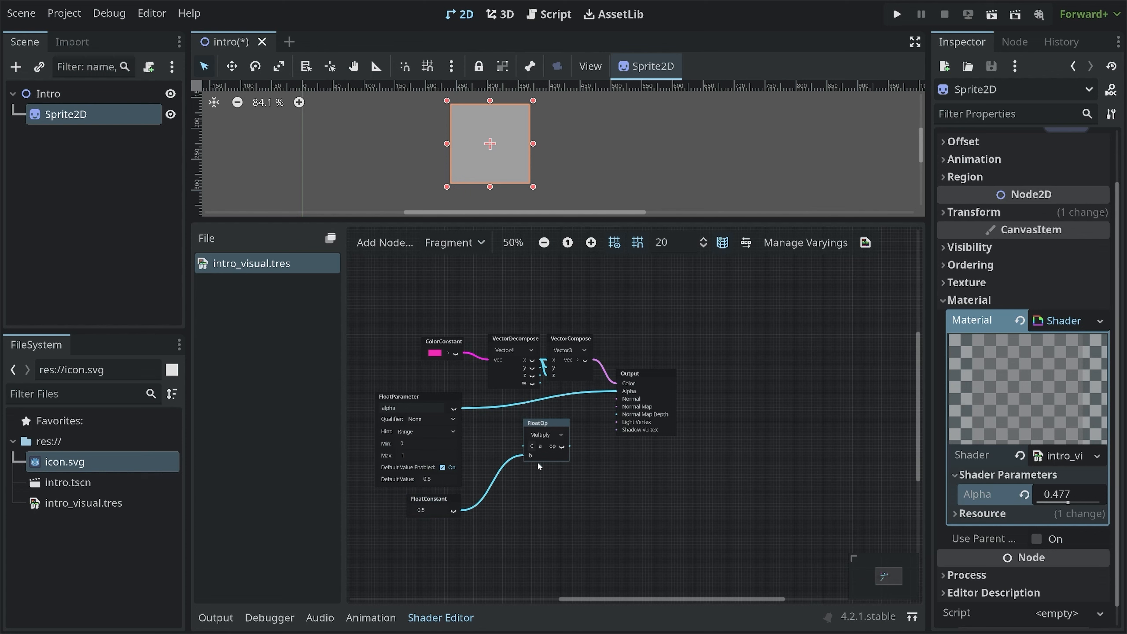
{"action": "mouse_move", "coordinate": [617, 390]}
{"action": "left_mouse_down"}
{"action": "mouse_move", "coordinate": [542, 412]}
{"action": "mouse_move", "coordinate": [518, 436]}
{"action": "mouse_move", "coordinate": [525, 446]}
{"action": "mouse_move", "coordinate": [616, 392]}
{"action": "left_mouse_up"}
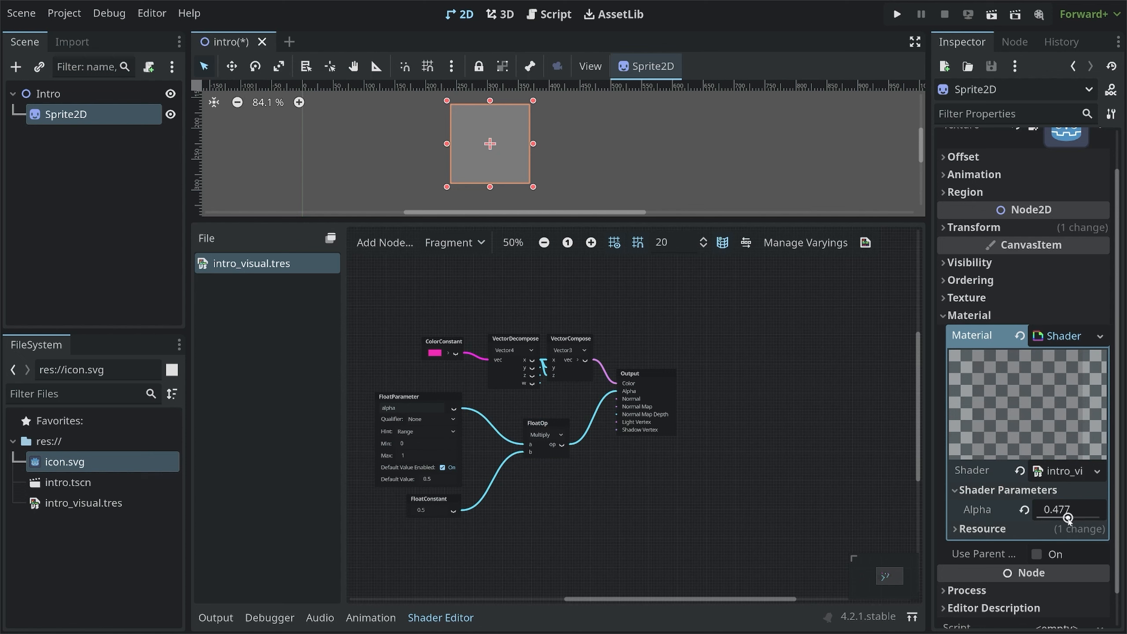
{"action": "left_click_drag", "start_coordinate": [1069, 518], "coordinate": [1107, 520]}
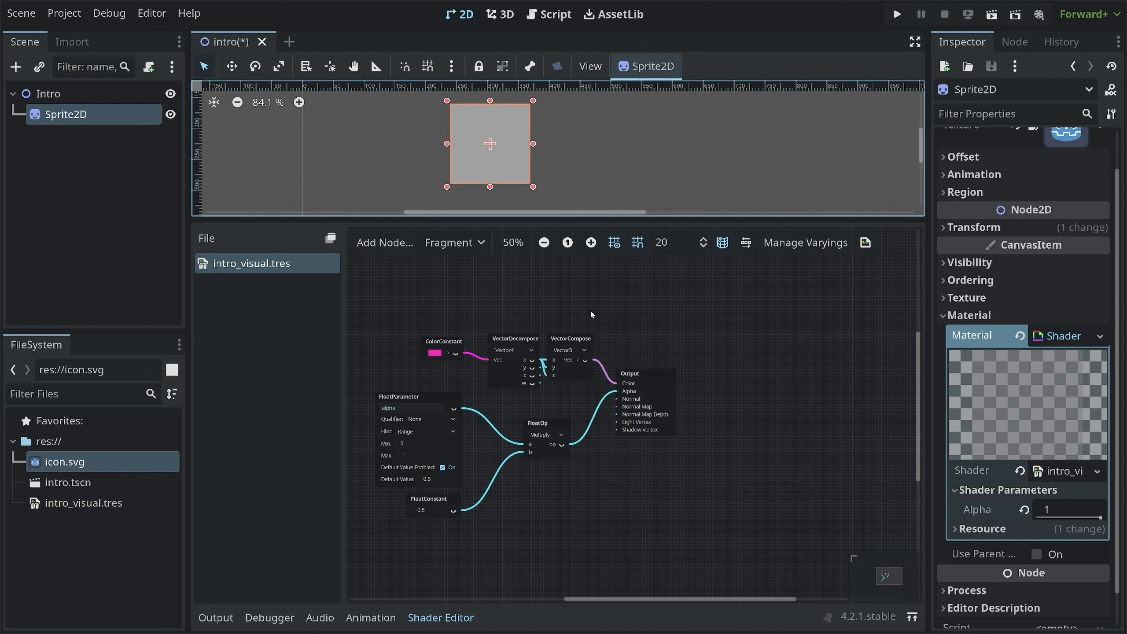
Nudge the VectorCompose and ColorConstant nodes into place and save the scene
{"action": "left_click_drag", "start_coordinate": [571, 338], "coordinate": [591, 338]}
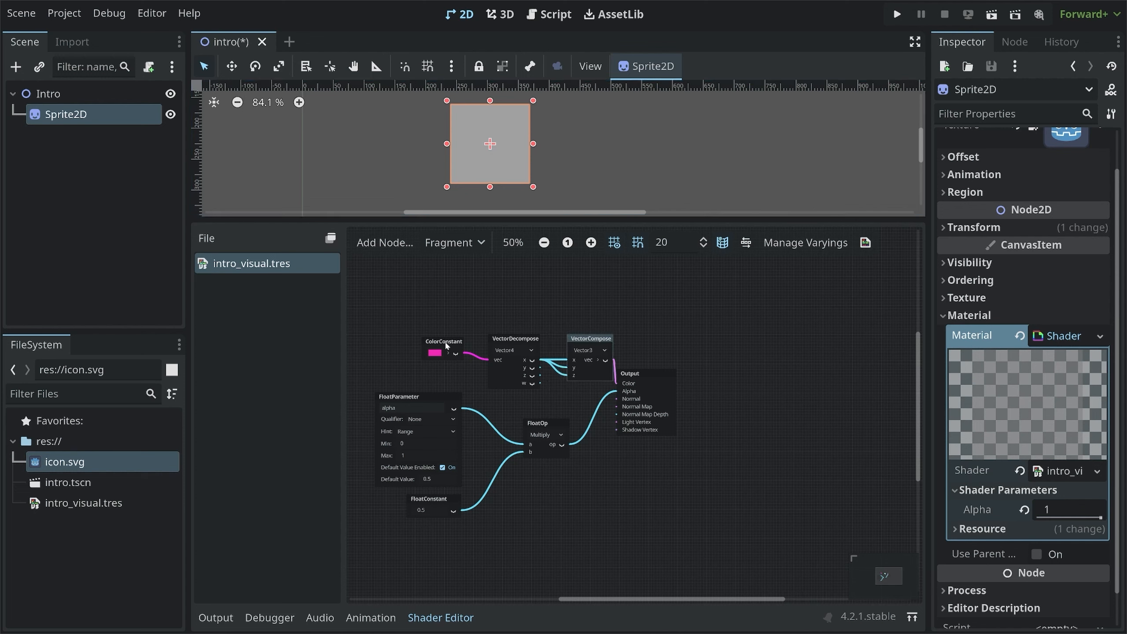
{"action": "left_click_drag", "start_coordinate": [447, 343], "coordinate": [454, 349]}
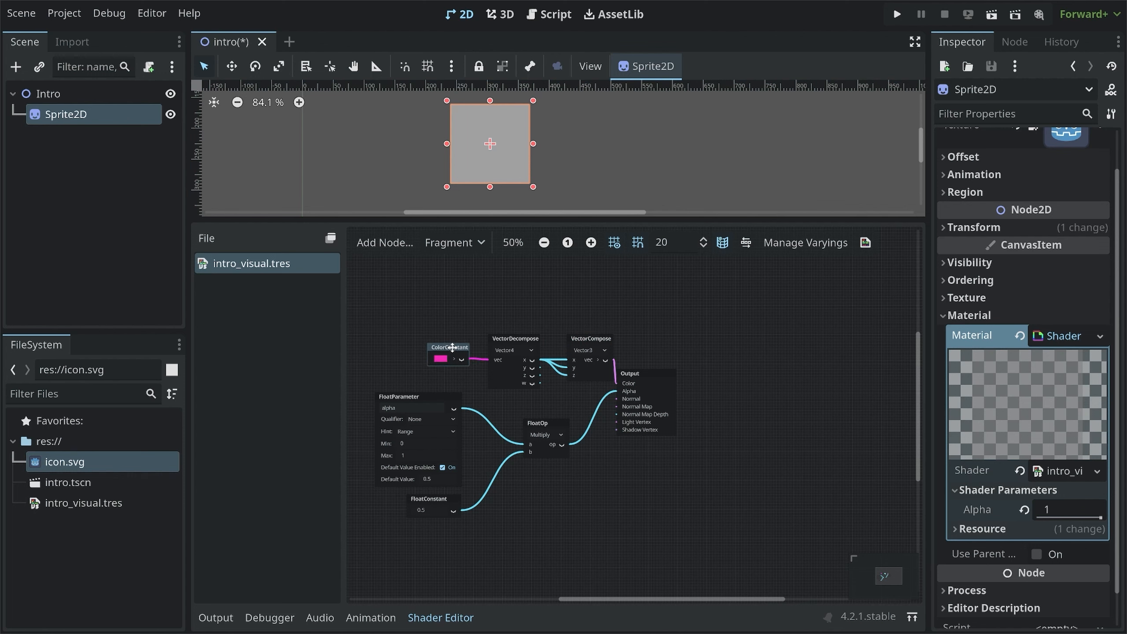
{"action": "key", "text": "ctrl+s"}
Rename the Sprite2D node to IntroVisual
{"action": "double_click", "coordinate": [70, 115]}
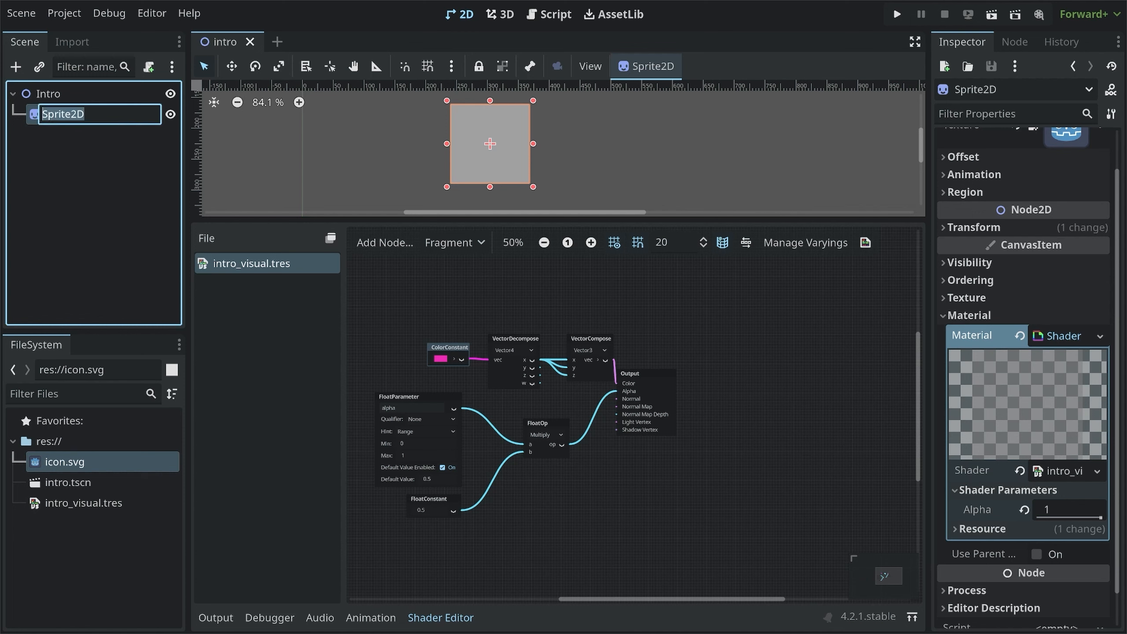
{"action": "type", "text": "IntroVisual"}
{"action": "key", "text": "Return"}
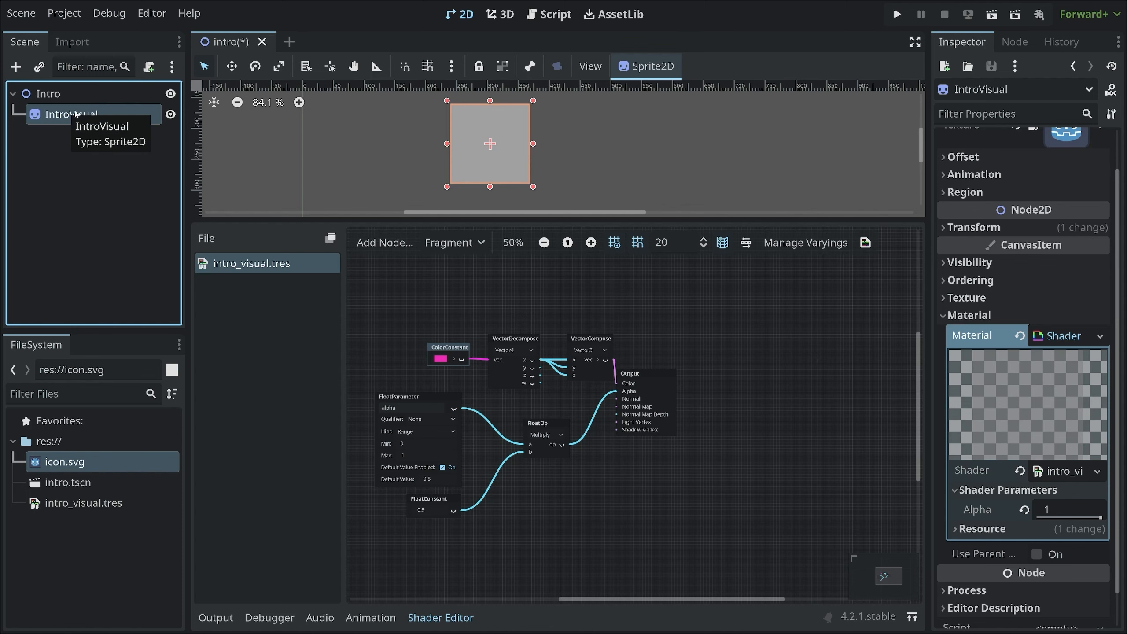
Add a new Sprite2D child under Intro and assign icon.svg as its texture
{"action": "left_click", "coordinate": [58, 96]}
{"action": "key", "text": "ctrl+a"}
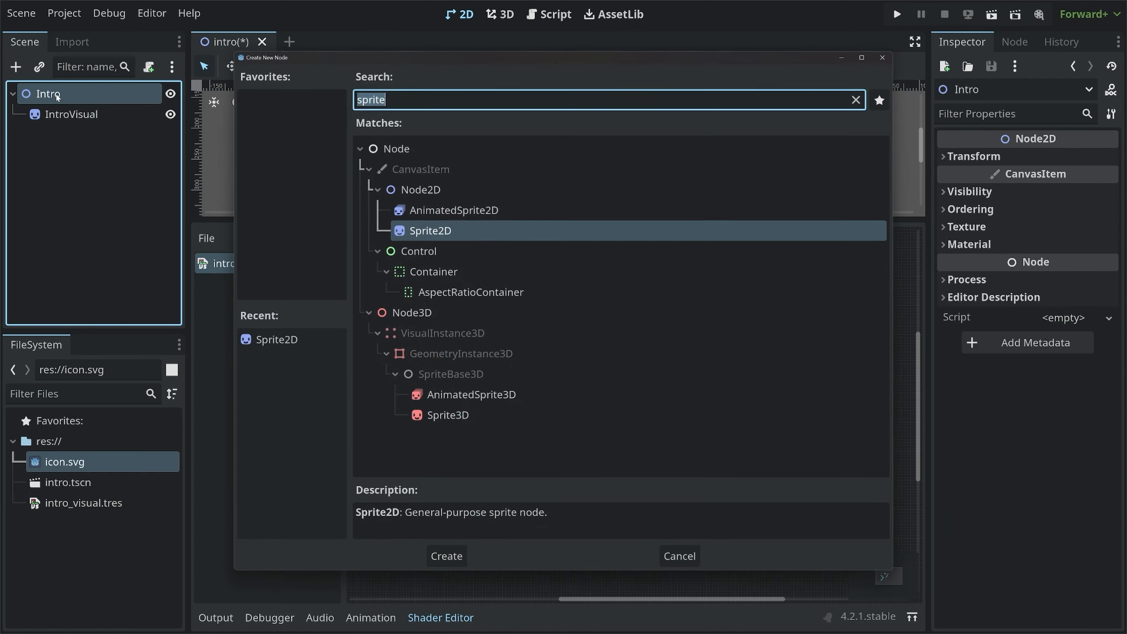
{"action": "type", "text": "sprite"}
{"action": "key", "text": "Return"}
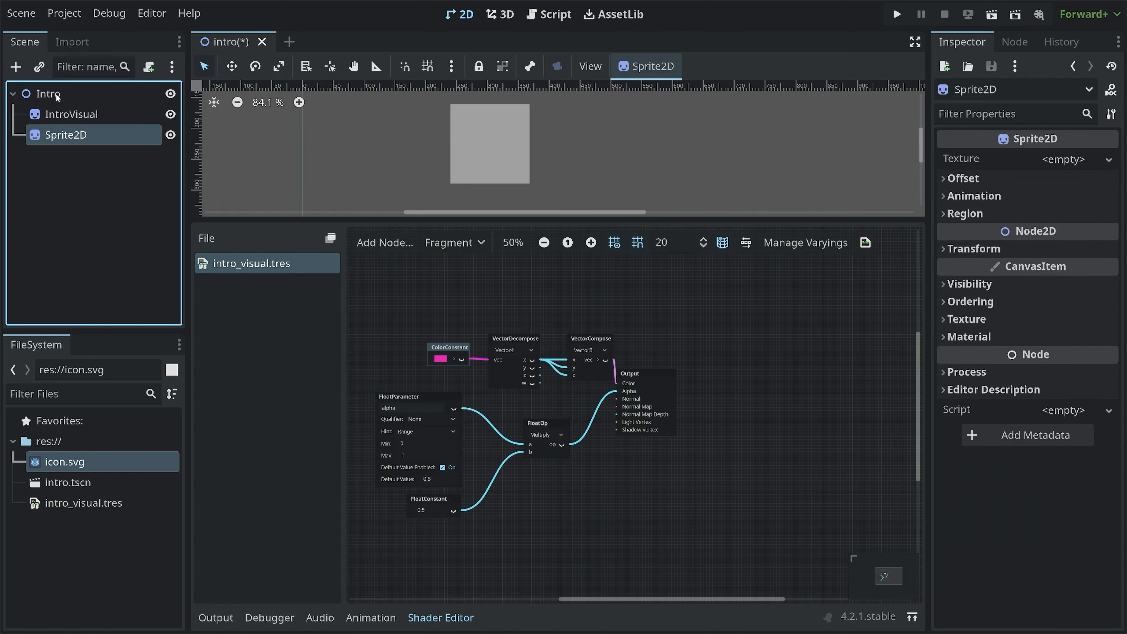
{"action": "left_click_drag", "start_coordinate": [74, 464], "coordinate": [1076, 159]}
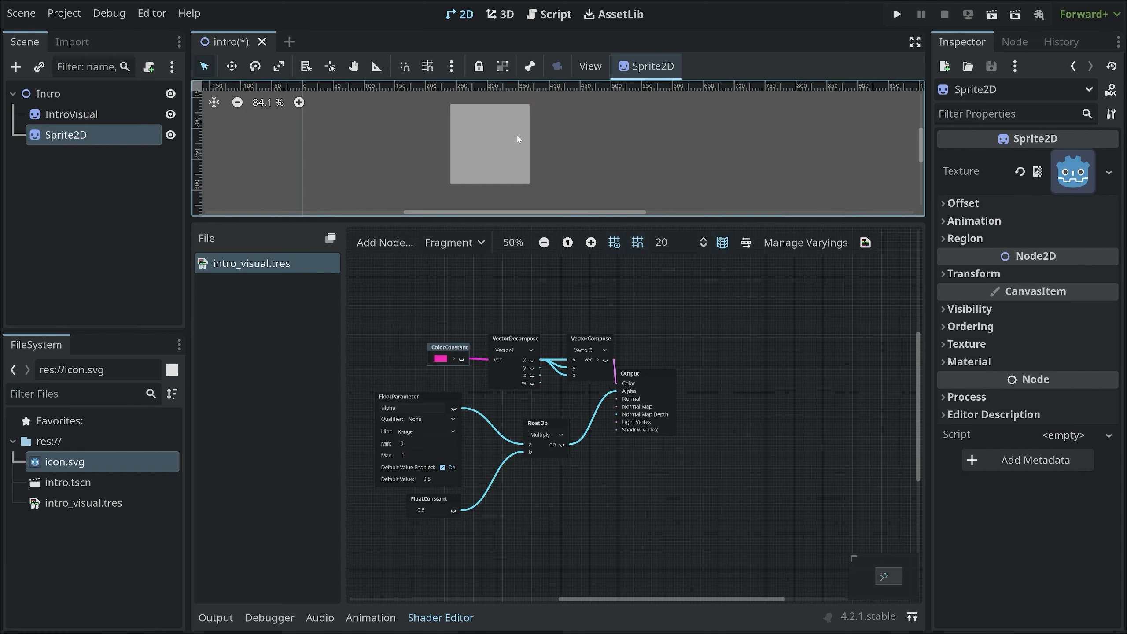
Move the new sprite to the right of the first sprite in the 2D view
{"action": "scroll", "coordinate": [481, 135], "scroll_direction": "down", "scroll_amount": 4}
{"action": "middle_click_drag", "start_coordinate": [494, 121], "coordinate": [527, 152]}
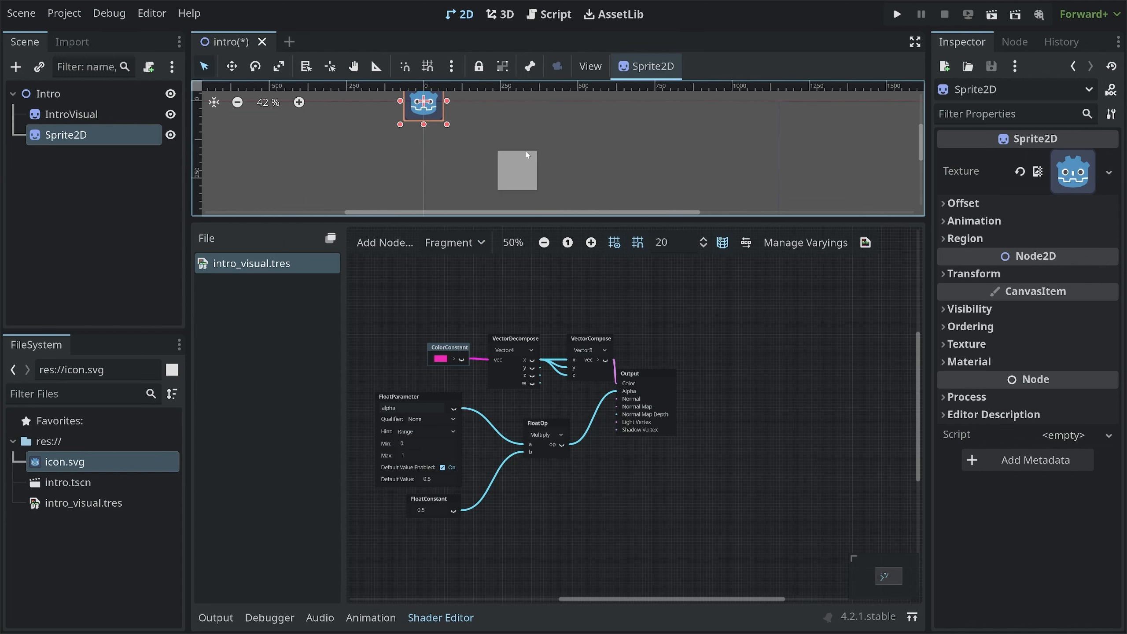
{"action": "left_click_drag", "start_coordinate": [436, 107], "coordinate": [585, 176]}
{"action": "scroll", "coordinate": [571, 172], "scroll_direction": "up", "scroll_amount": 2}
{"action": "scroll", "coordinate": [550, 168], "scroll_direction": "up", "scroll_amount": 4}
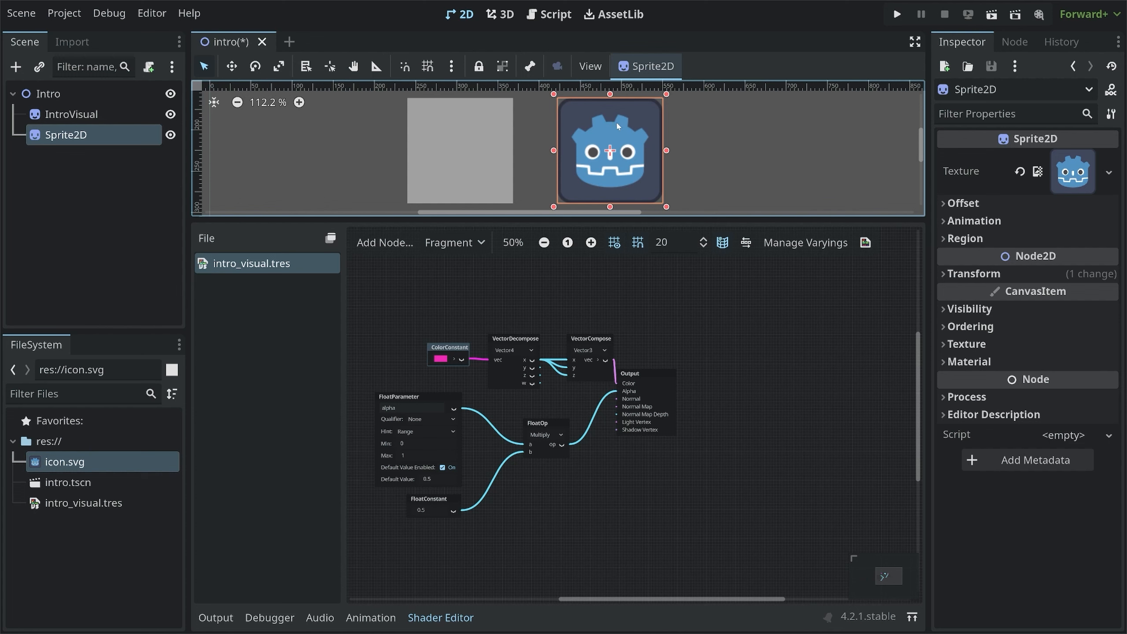
Rename the new Sprite2D to IntroCode
{"action": "double_click", "coordinate": [35, 131]}
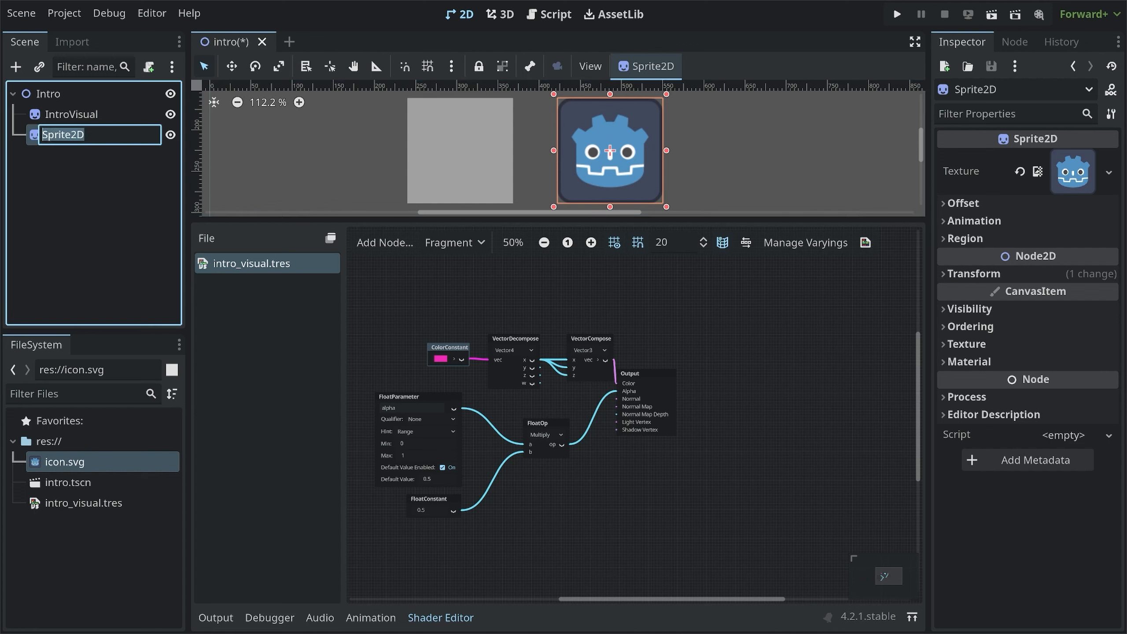
{"action": "type", "text": "IntroCode"}
{"action": "key", "text": "Return"}
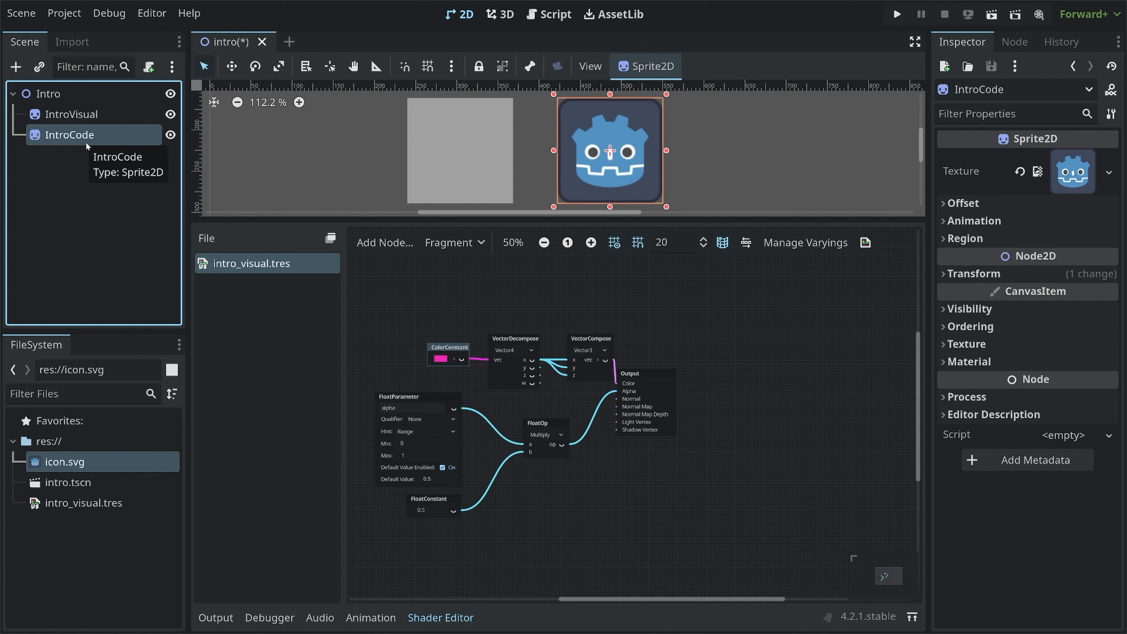
Give IntroCode a new ShaderMaterial
{"action": "left_click", "coordinate": [967, 362]}
{"action": "left_click", "coordinate": [1066, 387]}
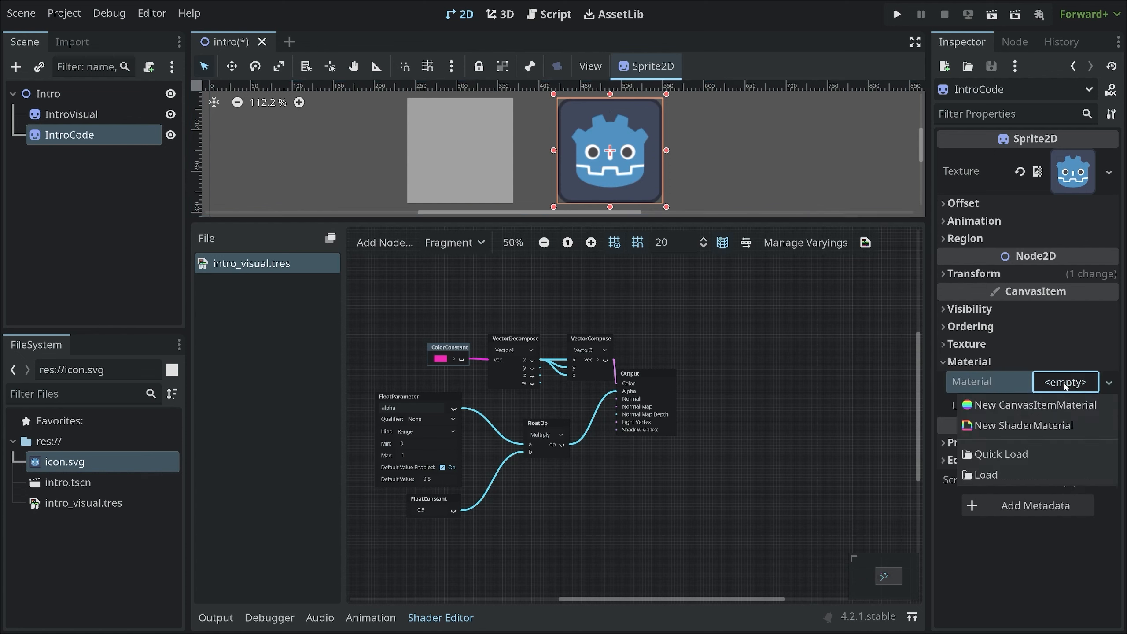
{"action": "left_click", "coordinate": [1048, 425]}
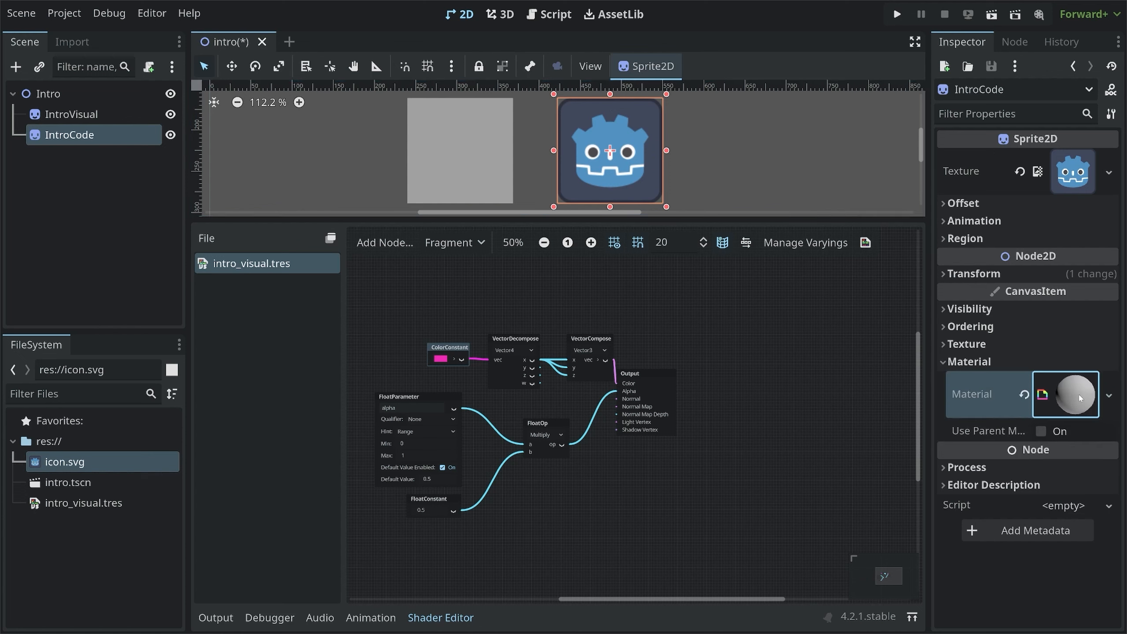
Create a new Shader-type code shader for IntroCode's material, saved as res://intro_code.gdshader
{"action": "left_click", "coordinate": [1081, 396]}
{"action": "left_click", "coordinate": [1062, 547]}
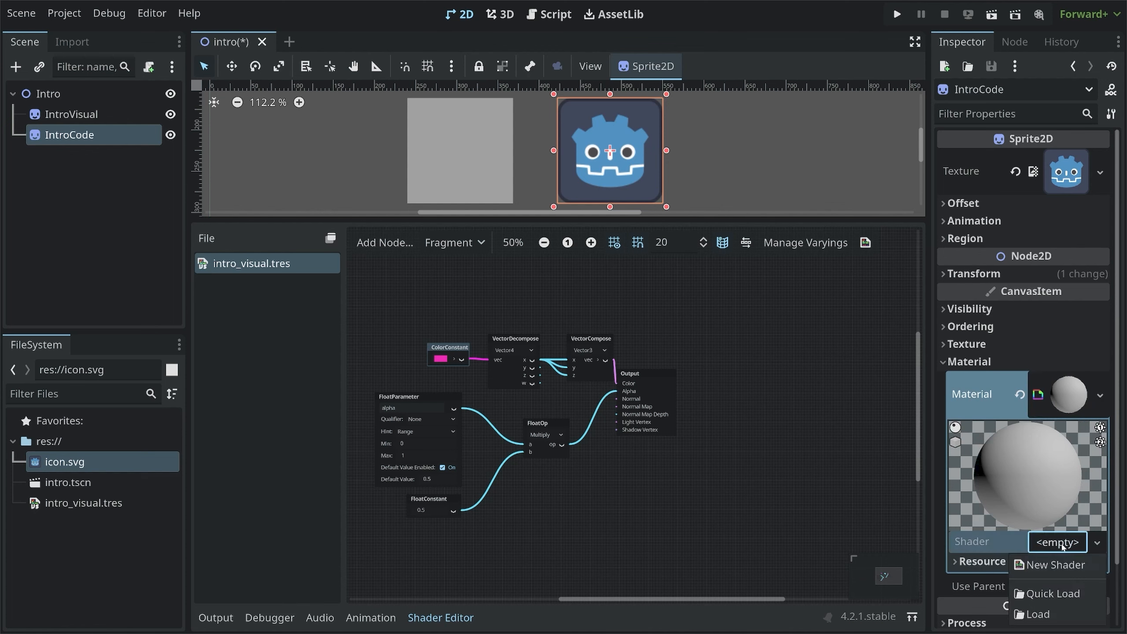
{"action": "left_click", "coordinate": [1062, 560]}
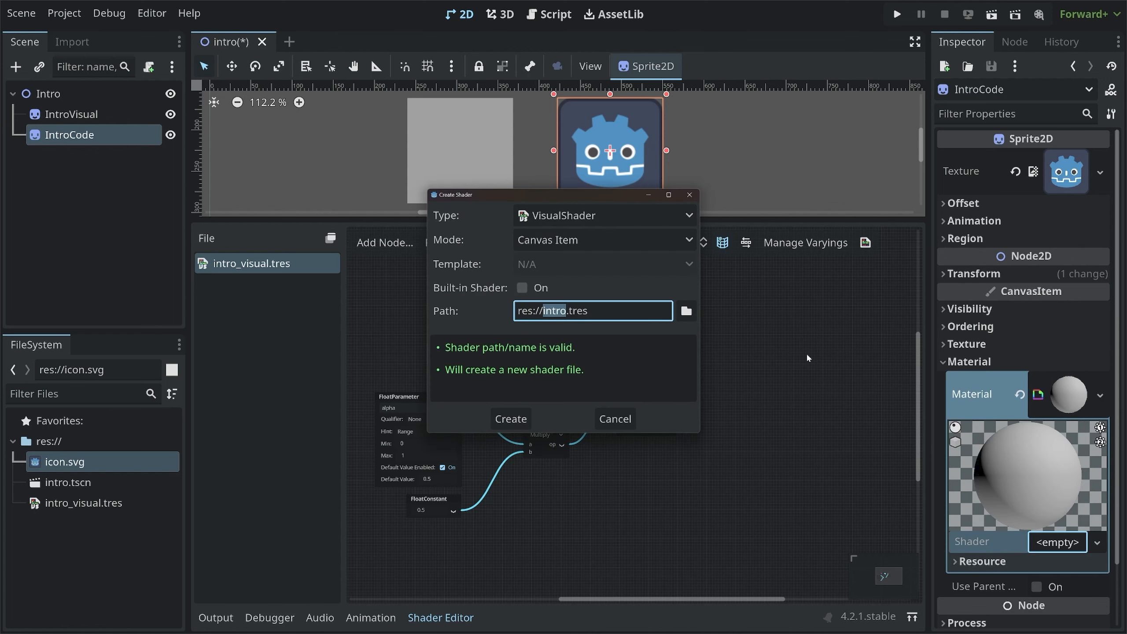
{"action": "left_click", "coordinate": [551, 215]}
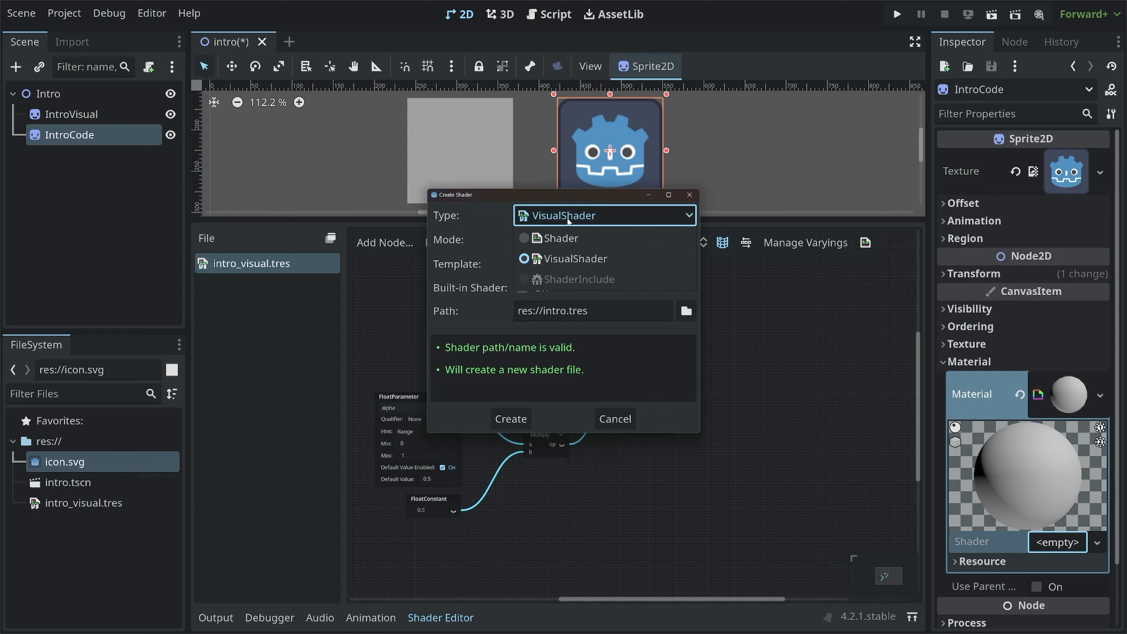
{"action": "left_click", "coordinate": [557, 237]}
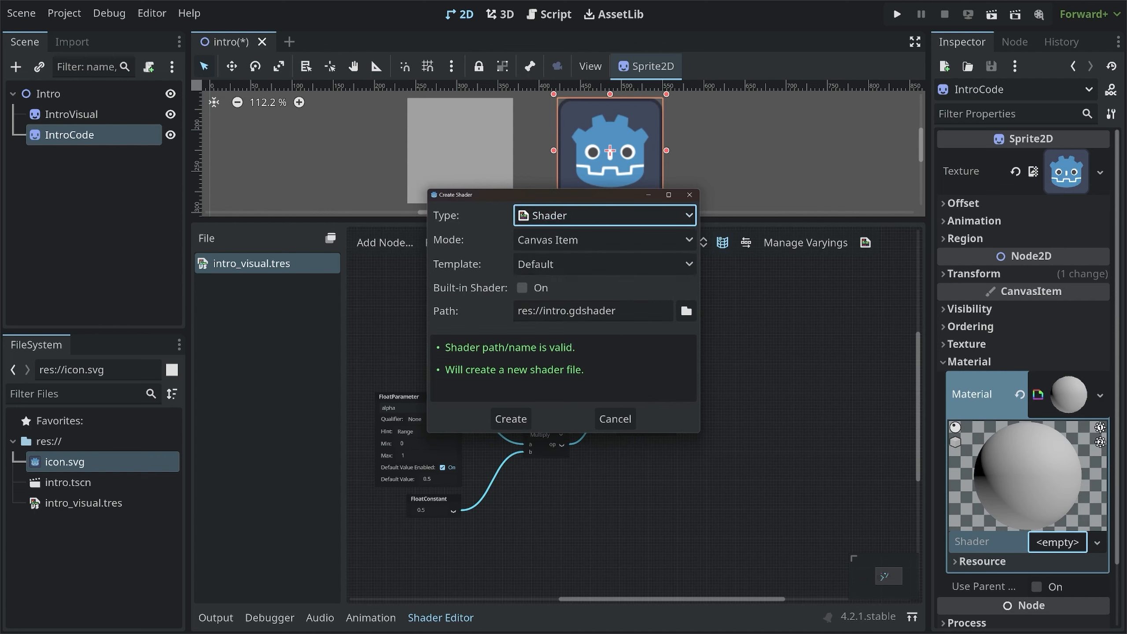
{"action": "left_click", "coordinate": [561, 311]}
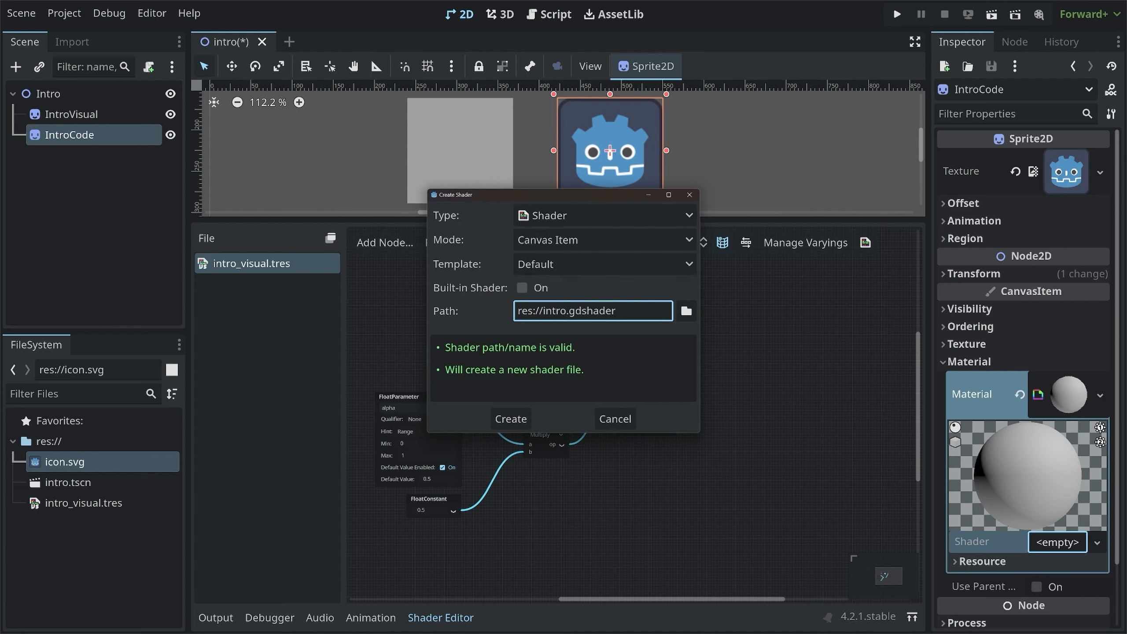
{"action": "type", "text": "_code"}
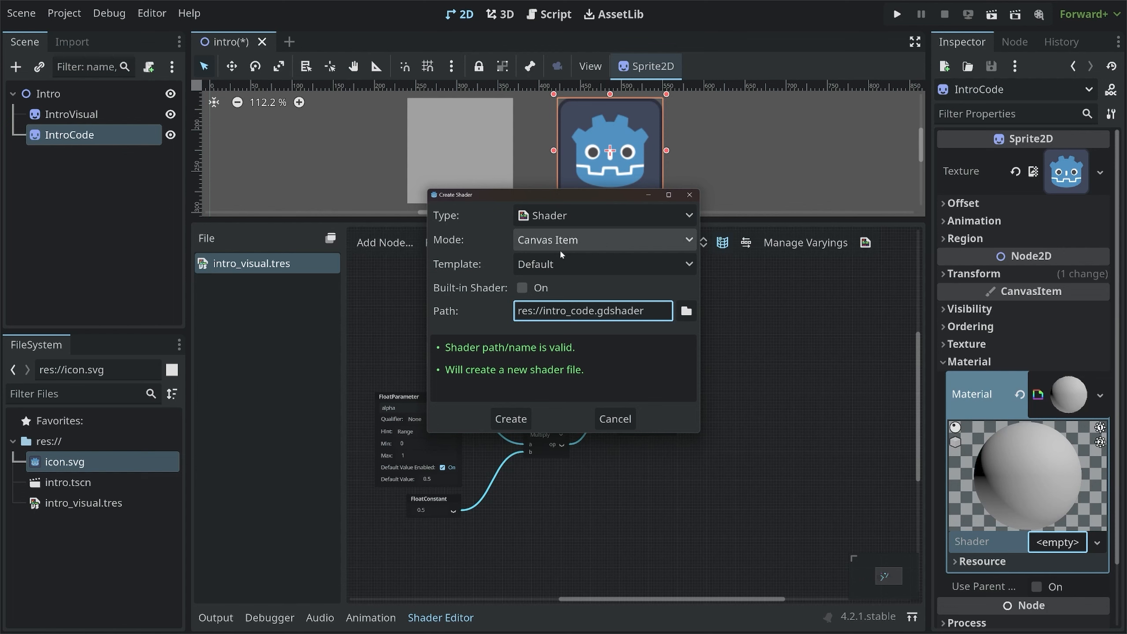
{"action": "left_click", "coordinate": [512, 420]}
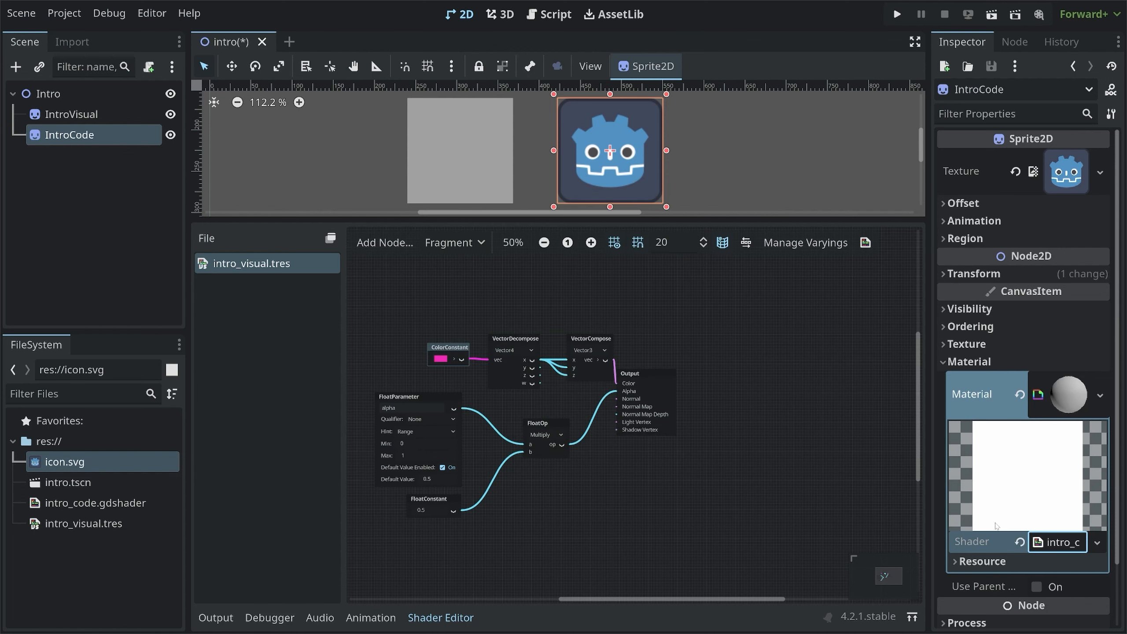
Open intro_code.gdshader in the shader editor alongside intro_visual.tres and expand the editor panel
{"action": "left_click", "coordinate": [1068, 544]}
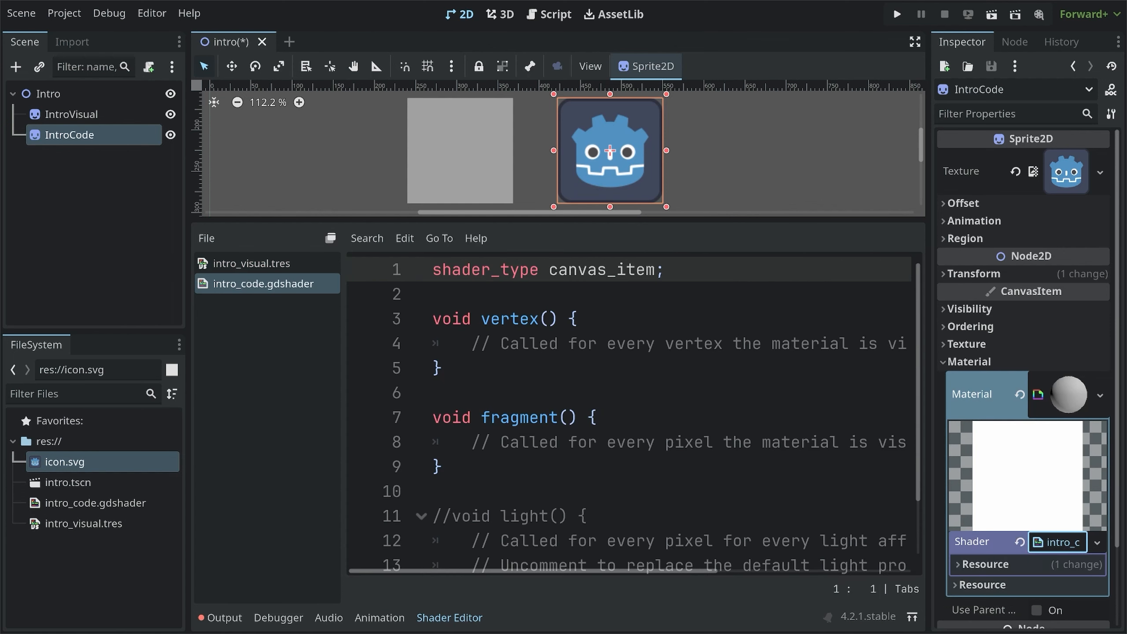
{"action": "left_click", "coordinate": [259, 264]}
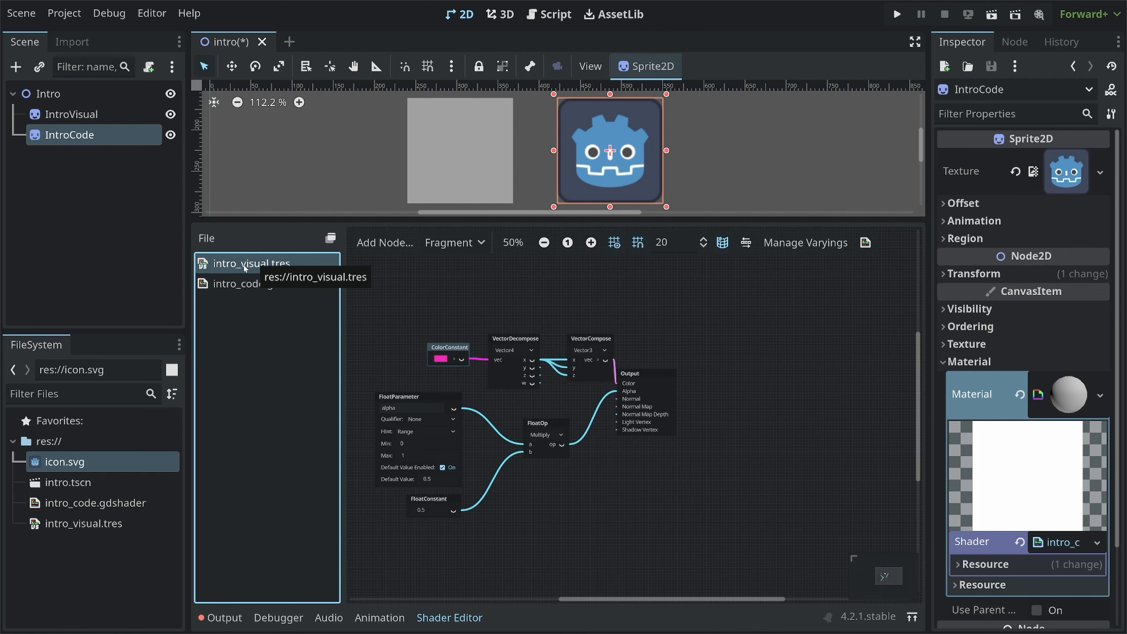
{"action": "left_click", "coordinate": [242, 284]}
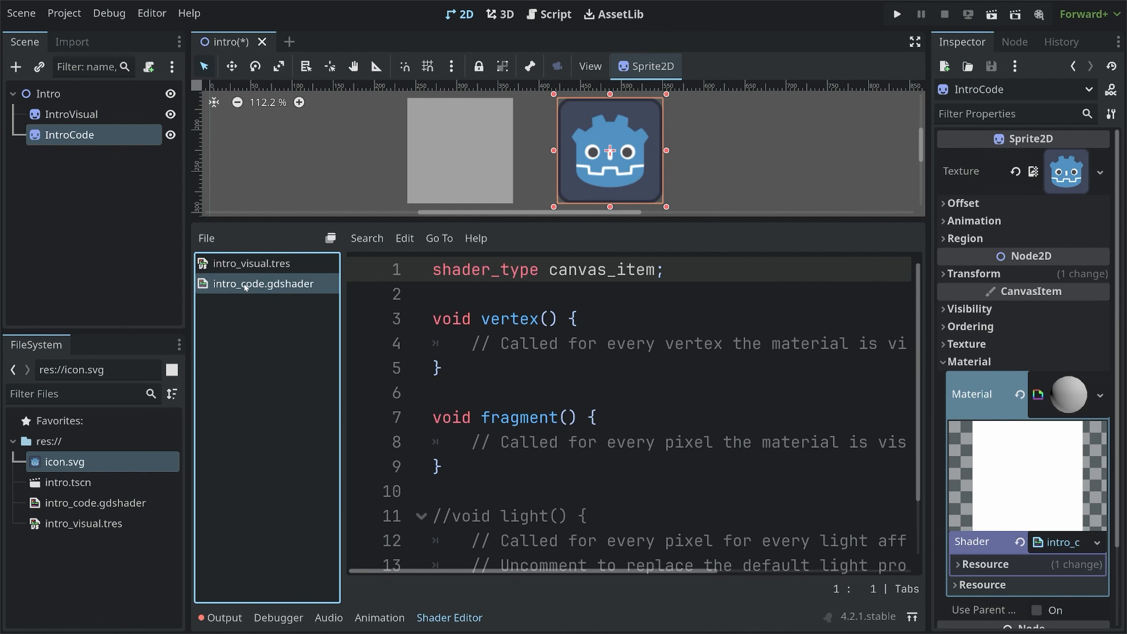
{"action": "left_click", "coordinate": [915, 41]}
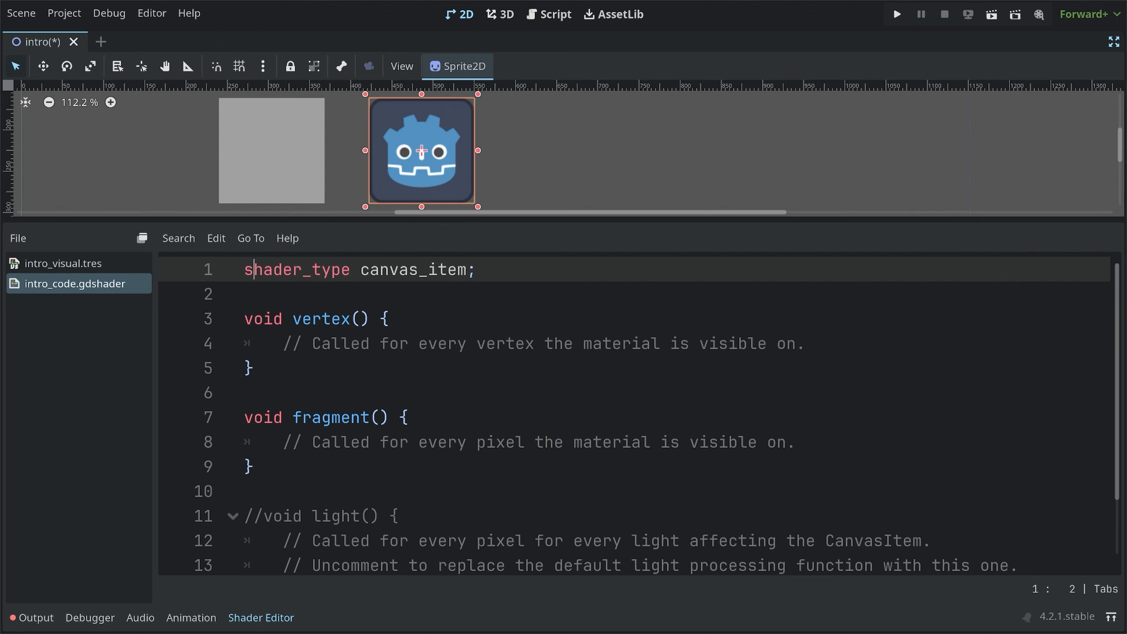
Delete the commented-out light function from the shader code
{"action": "left_click_drag", "start_coordinate": [253, 270], "coordinate": [476, 269]}
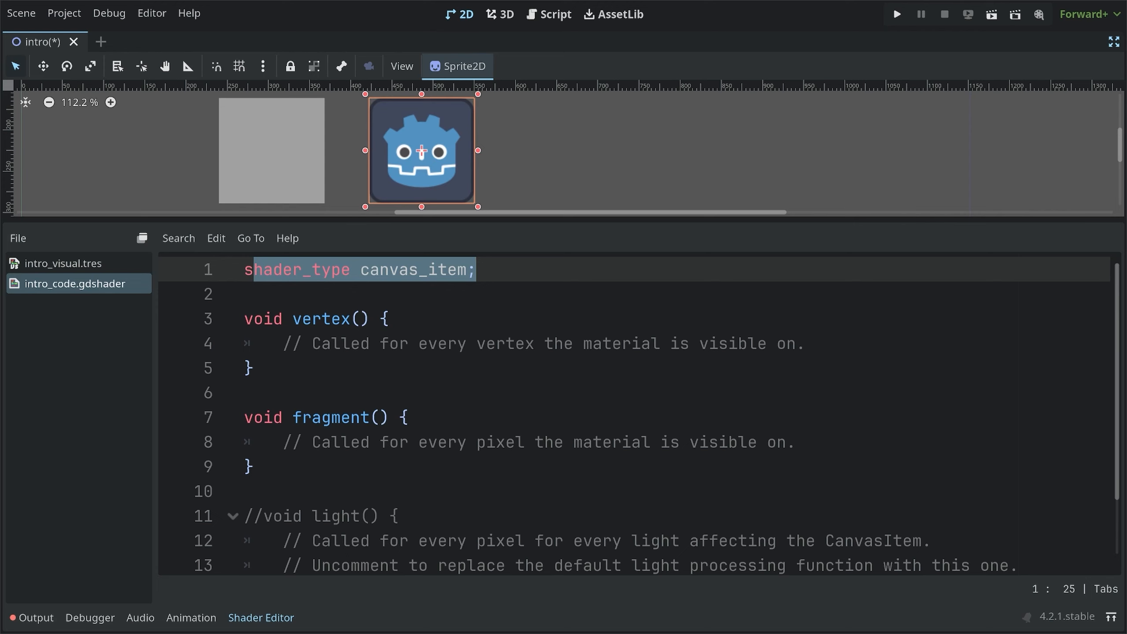
{"action": "double_click", "coordinate": [417, 270]}
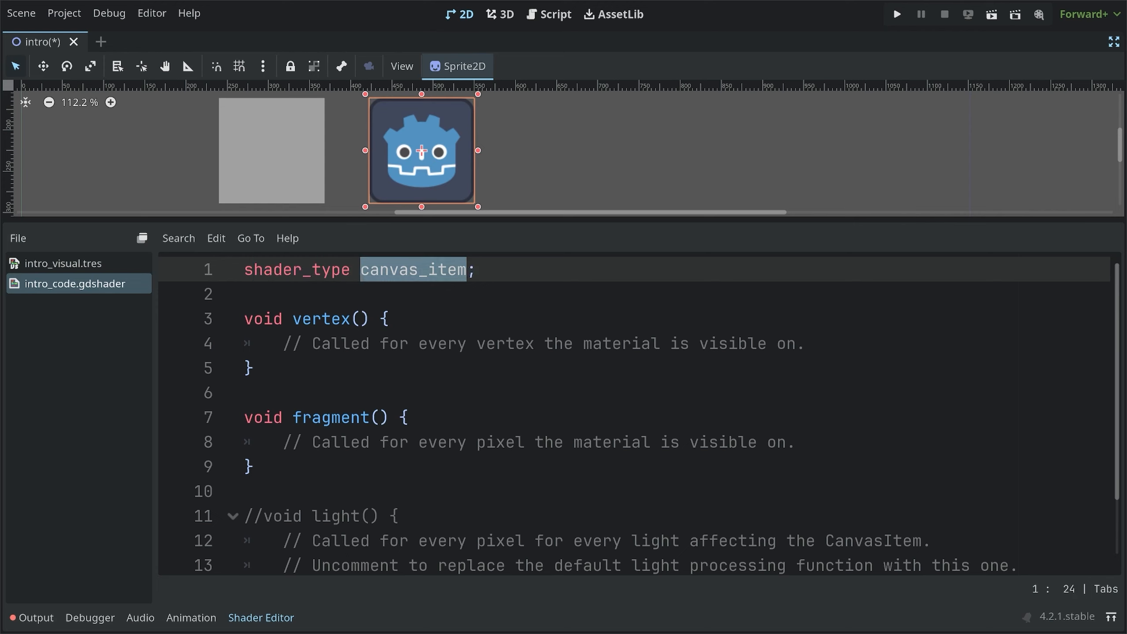
{"action": "left_click_drag", "start_coordinate": [256, 368], "coordinate": [245, 318]}
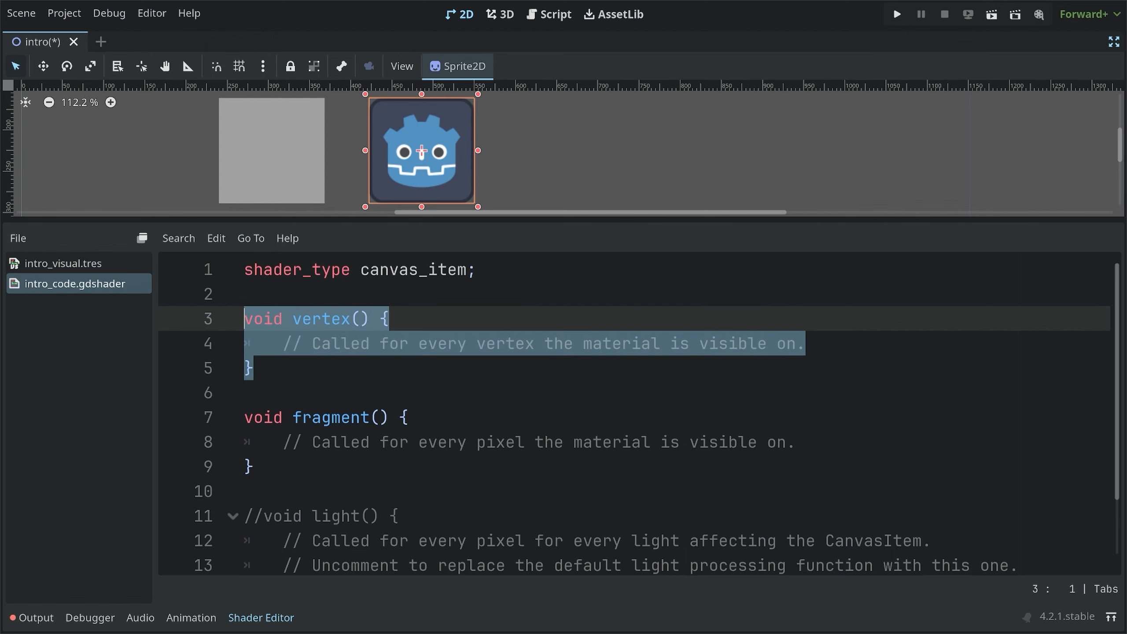
{"action": "left_click_drag", "start_coordinate": [280, 443], "coordinate": [329, 516]}
{"action": "scroll", "coordinate": [245, 417], "scroll_direction": "down", "scroll_amount": 1}
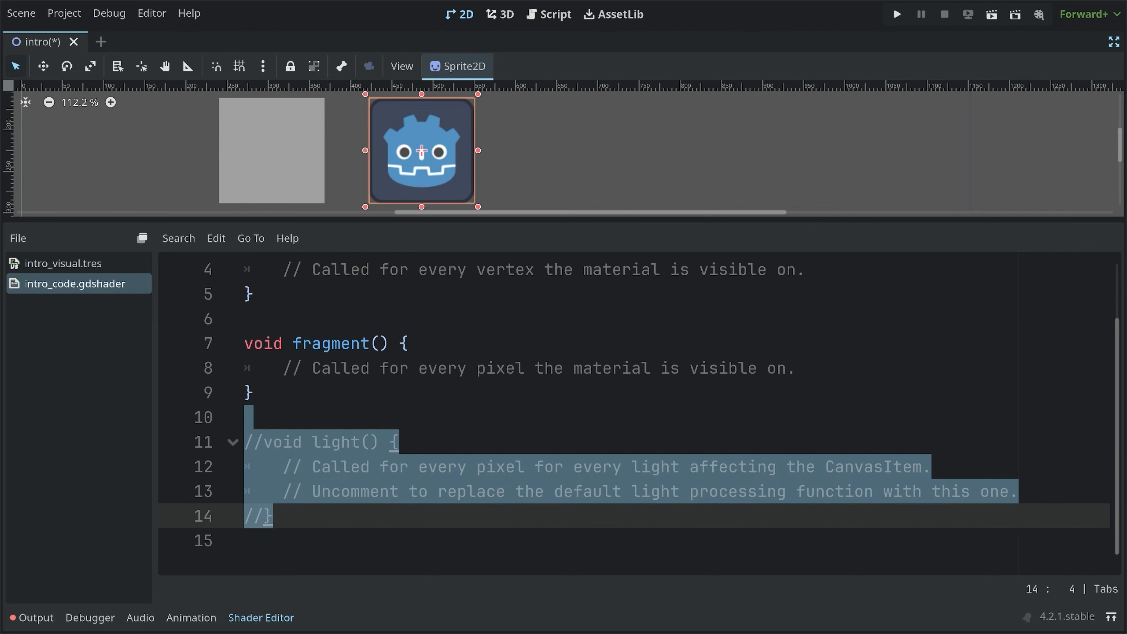
{"action": "key", "text": "BackSpace"}
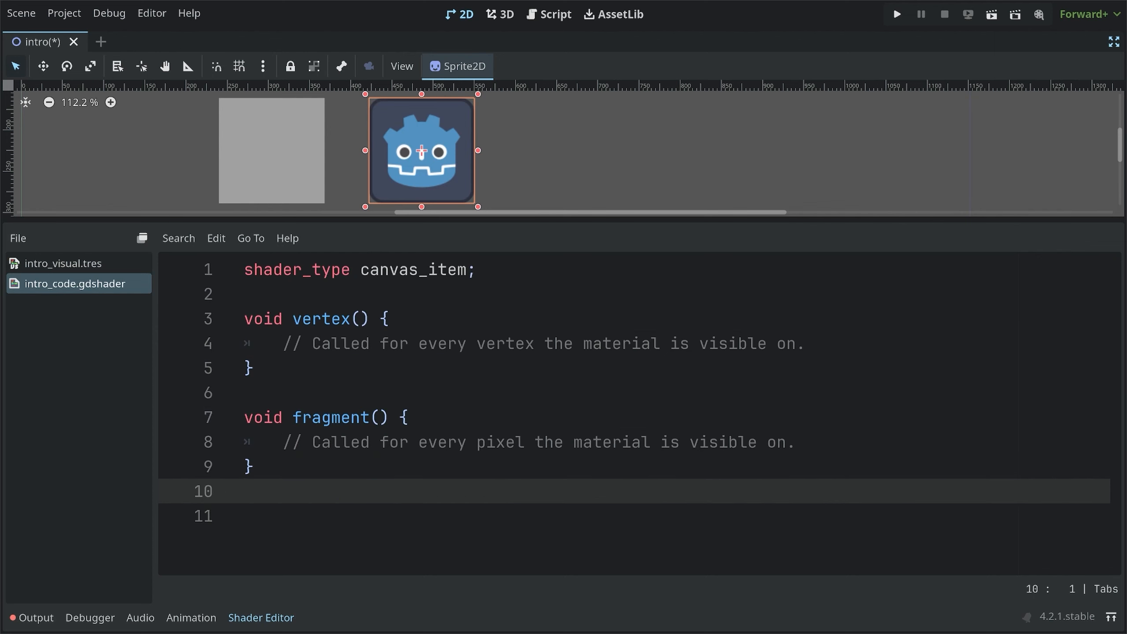
Delete the vertex function and the blank lines around it, leaving only the fragment function
{"action": "left_click", "coordinate": [255, 368]}
{"action": "left_click_drag", "start_coordinate": [255, 368], "coordinate": [245, 319]}
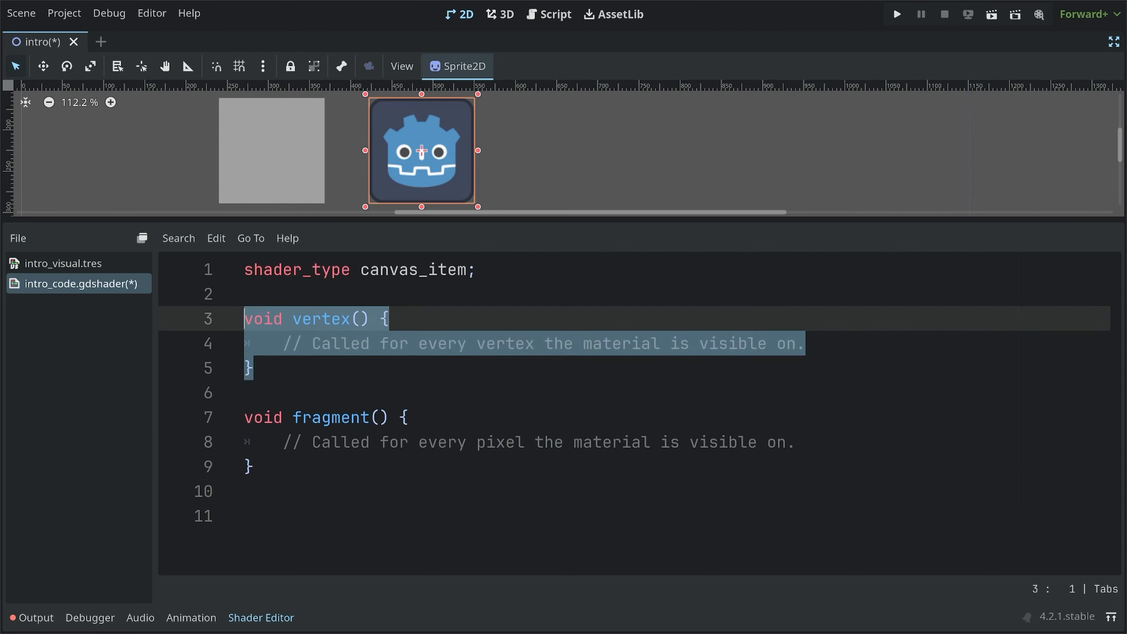
{"action": "key", "text": "BackSpace"}
{"action": "key", "text": "Down"}
{"action": "key", "text": "Down"}
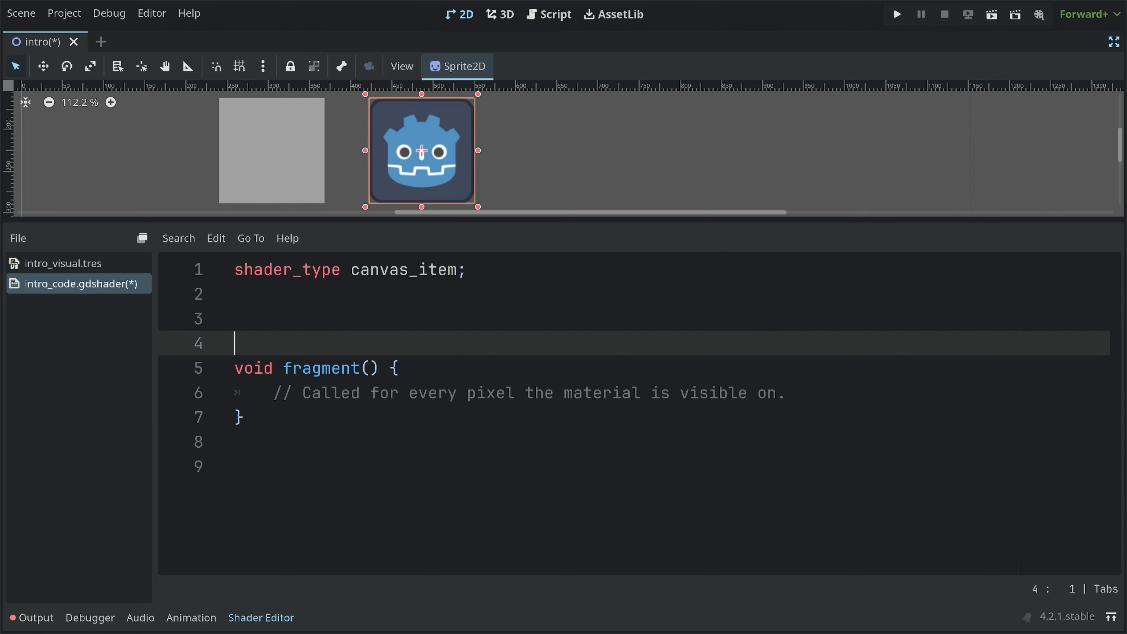
{"action": "key", "text": "BackSpace"}
{"action": "key", "text": "BackSpace"}
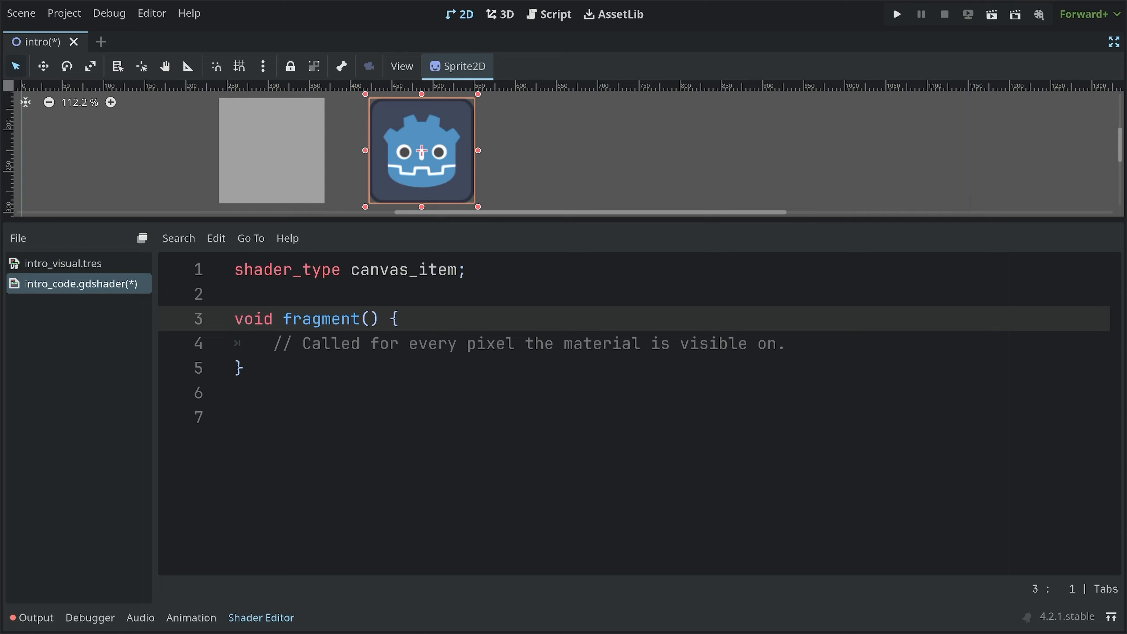
Replace the fragment function's comment with the start of the assignment COLOR = vec4(
{"action": "left_click_drag", "start_coordinate": [283, 319], "coordinate": [381, 319]}
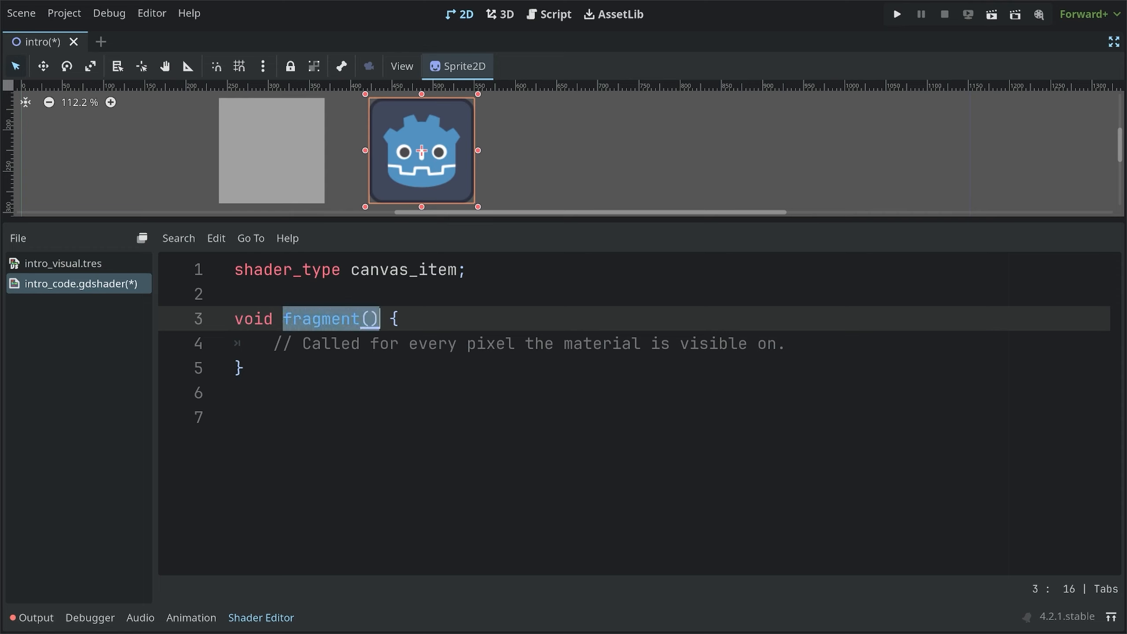
{"action": "left_click", "coordinate": [63, 263]}
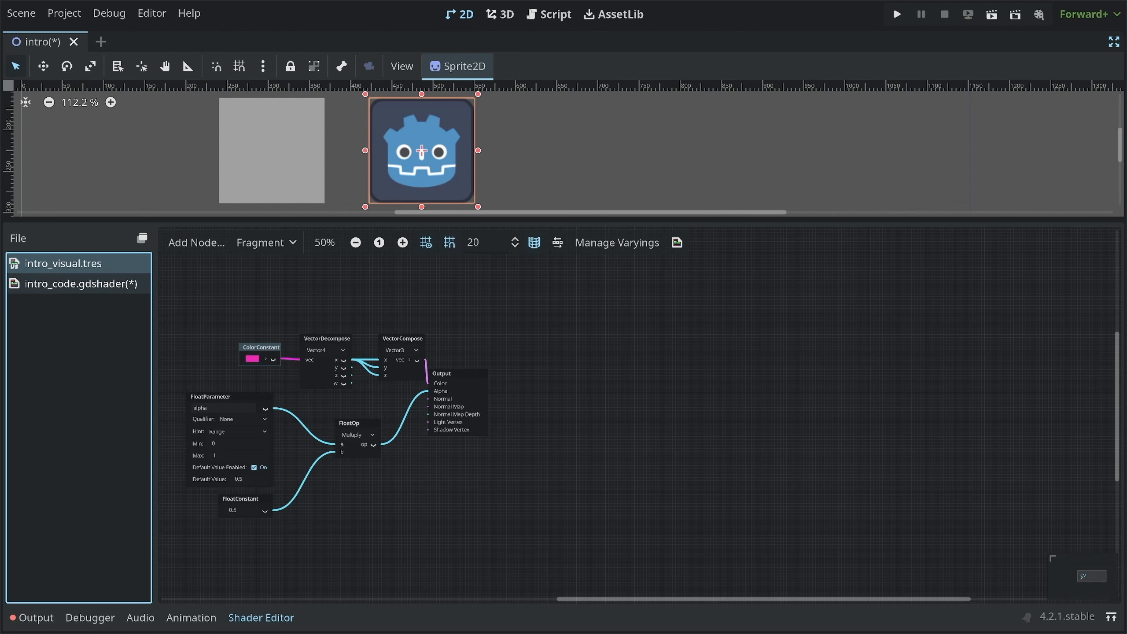
{"action": "left_click", "coordinate": [81, 284]}
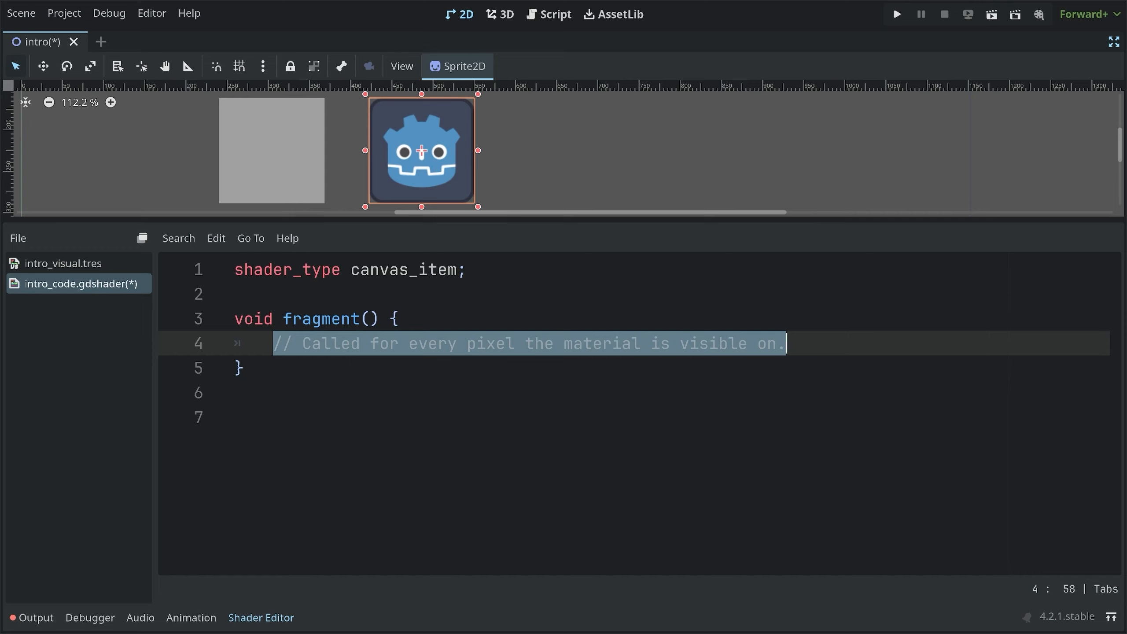
{"action": "key", "text": "BackSpace"}
{"action": "type", "text": "COLOR"}
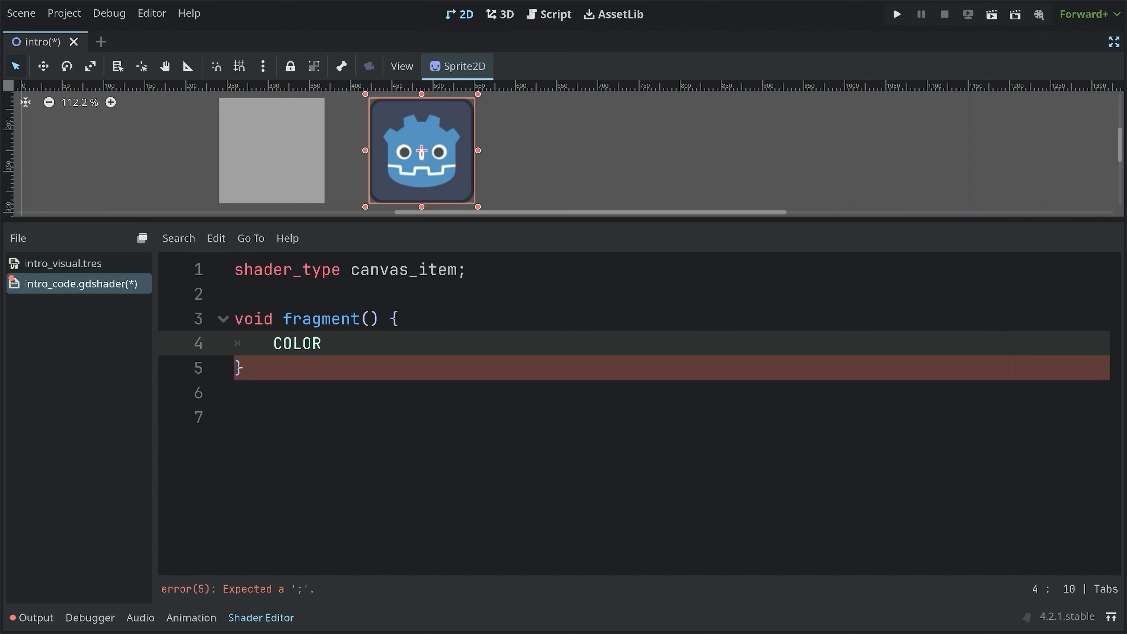
{"action": "type", "text": " = vec"}
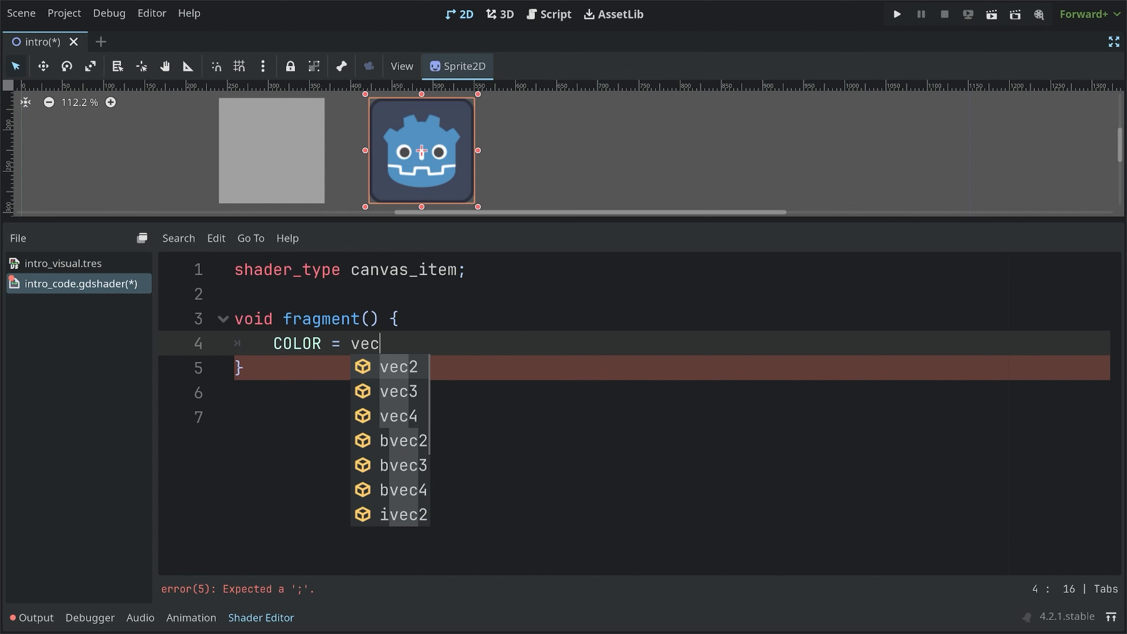
{"action": "type", "text": "4("}
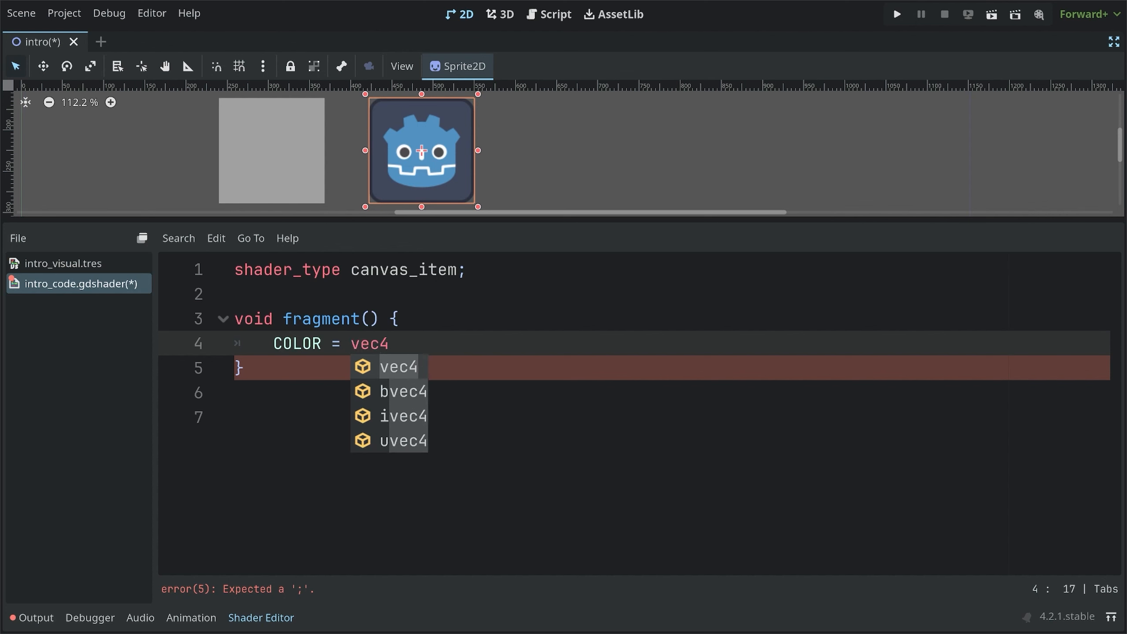